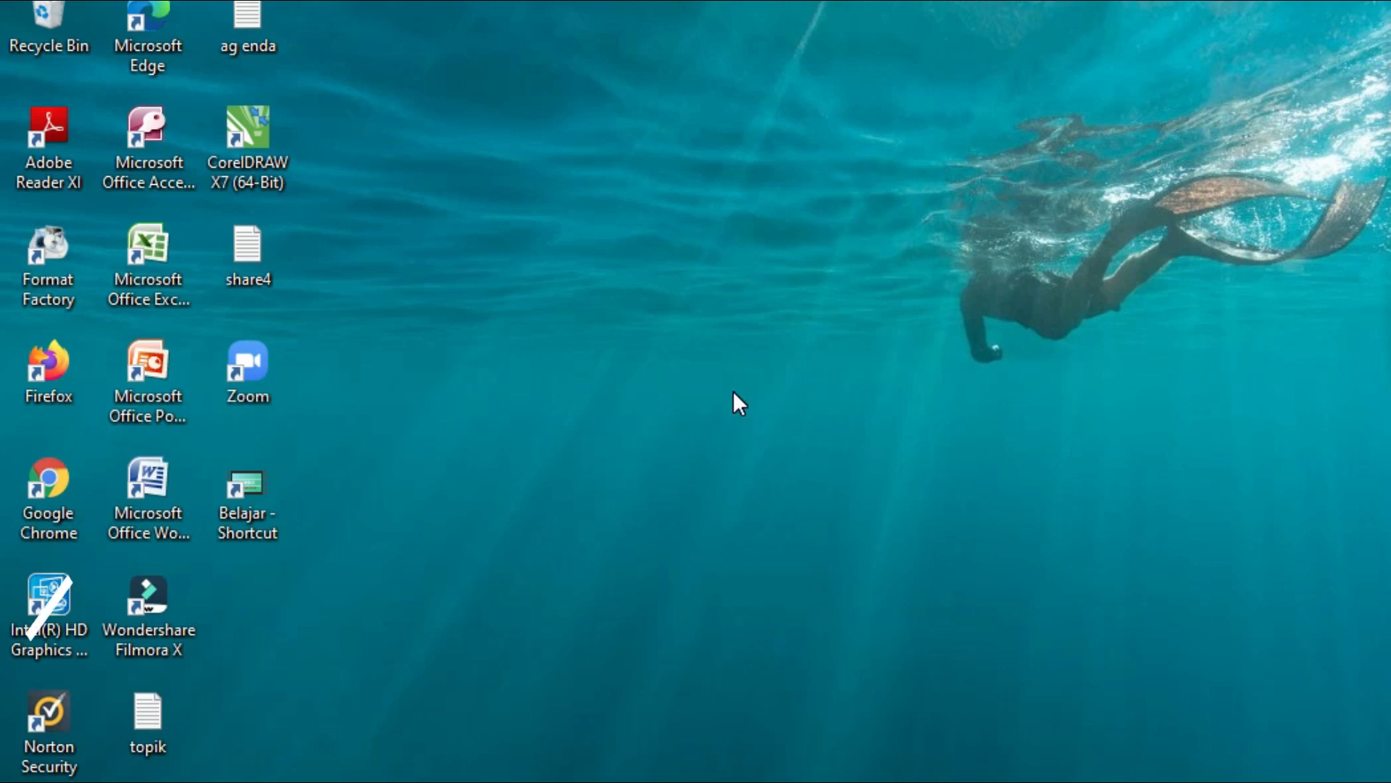
# Step: Open Wondershare Filmora X from its desktop shortcut
pyautogui.rightClick(631, 113)
pyautogui.click(728, 192)
pyautogui.rightClick(164, 584)
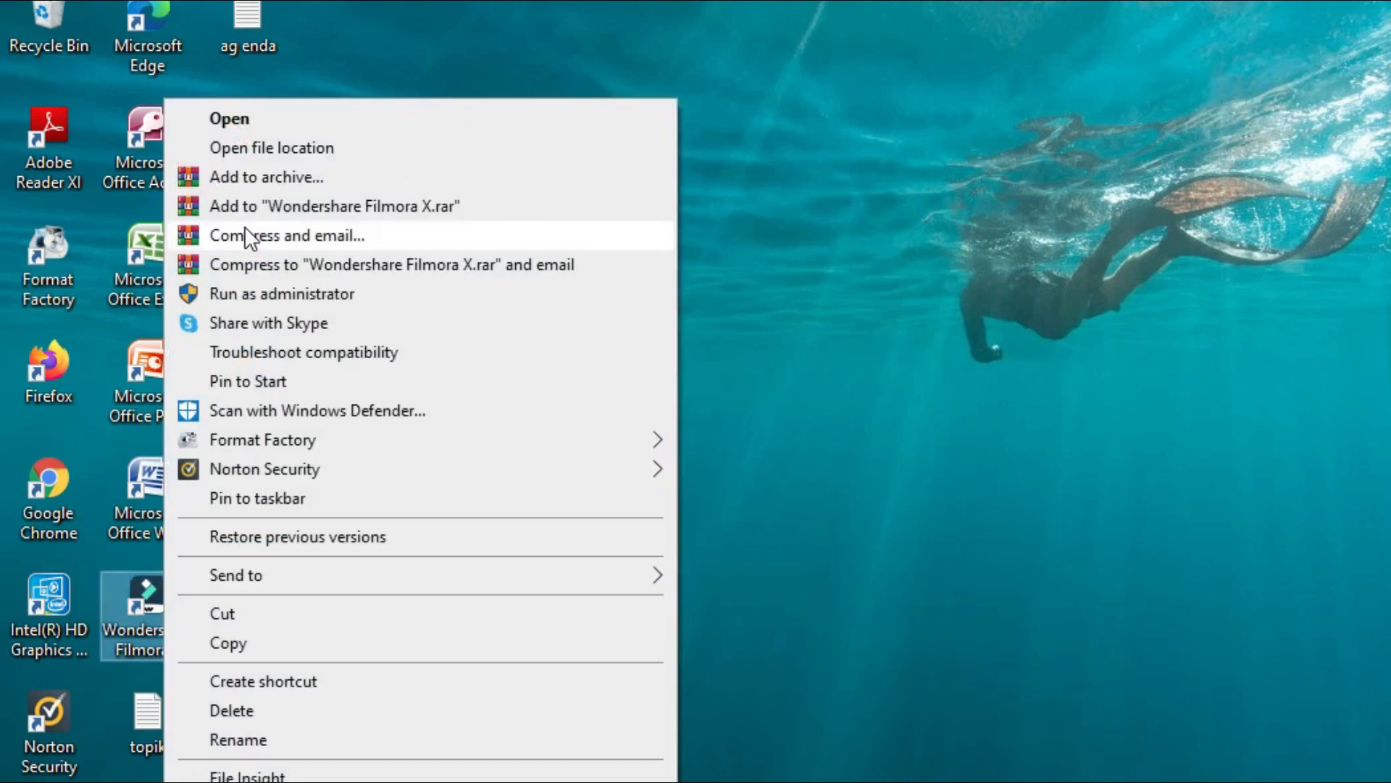
pyautogui.click(376, 118)
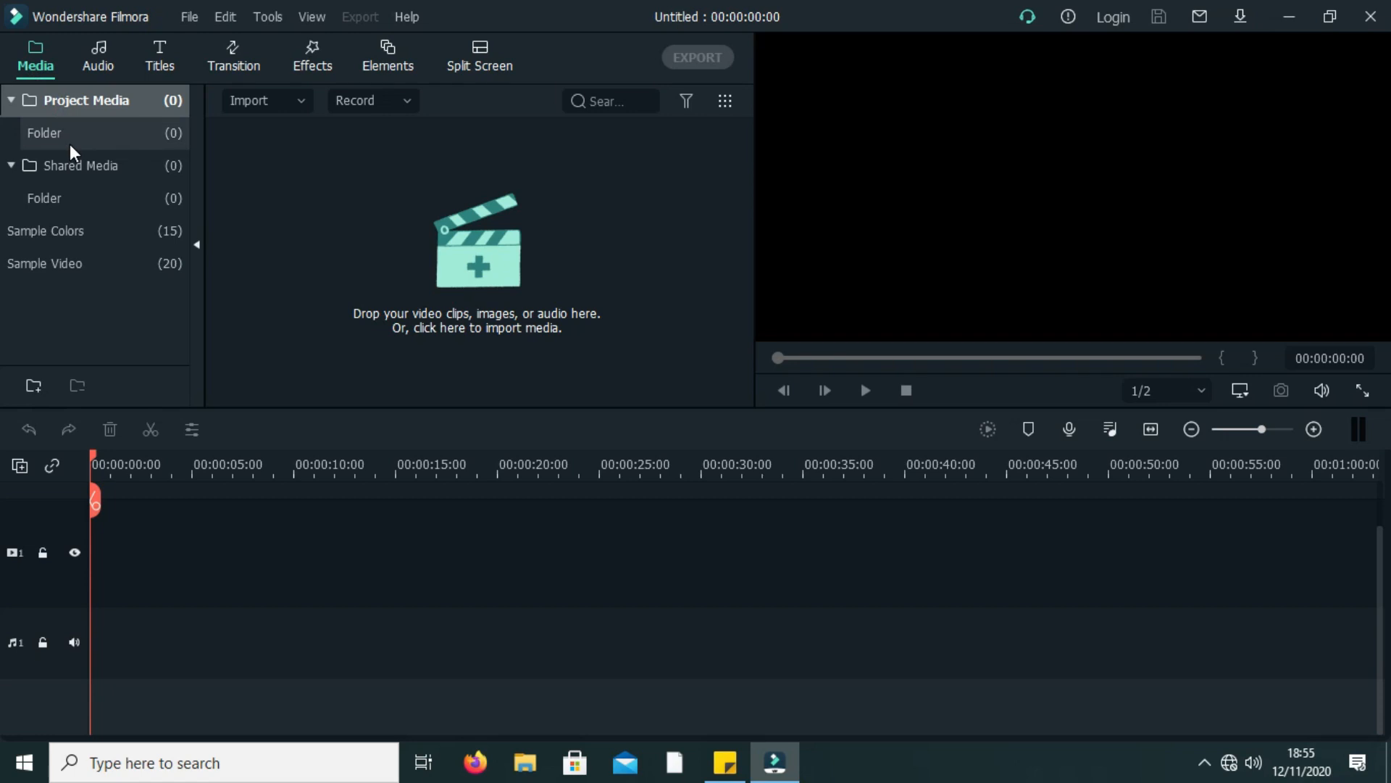
# Step: Collapse the Project Media and Shared Media folders and look through the Sample Colors and Sample Video collections
pyautogui.doubleClick(81, 100)
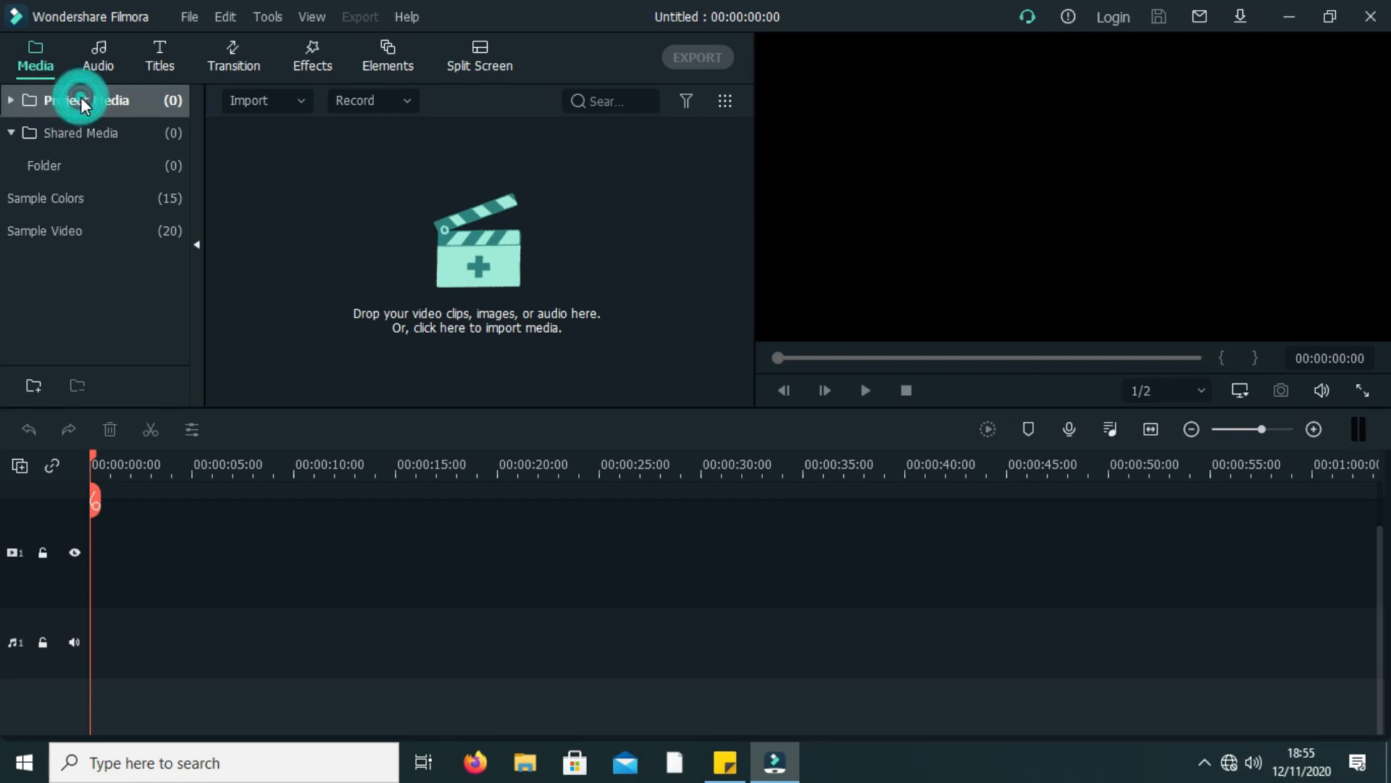
pyautogui.doubleClick(64, 131)
pyautogui.click(33, 155)
pyautogui.scroll(-3, 420, 240)
pyautogui.scroll(3, 418, 242)
pyautogui.click(46, 208)
pyautogui.scroll(-5, 384, 228)
pyautogui.click(36, 198)
pyautogui.scroll(-5, 507, 241)
pyautogui.scroll(5, 509, 248)
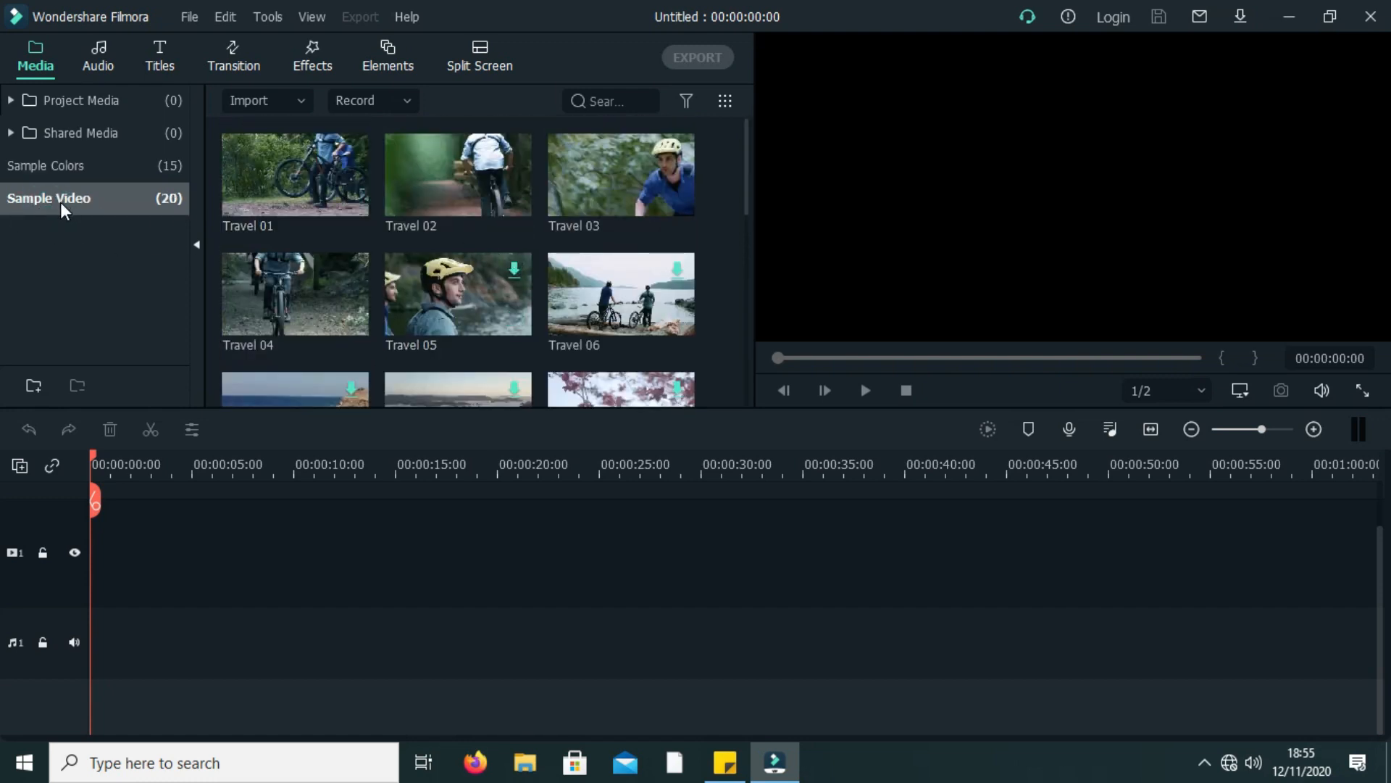
pyautogui.scroll(-5, 428, 254)
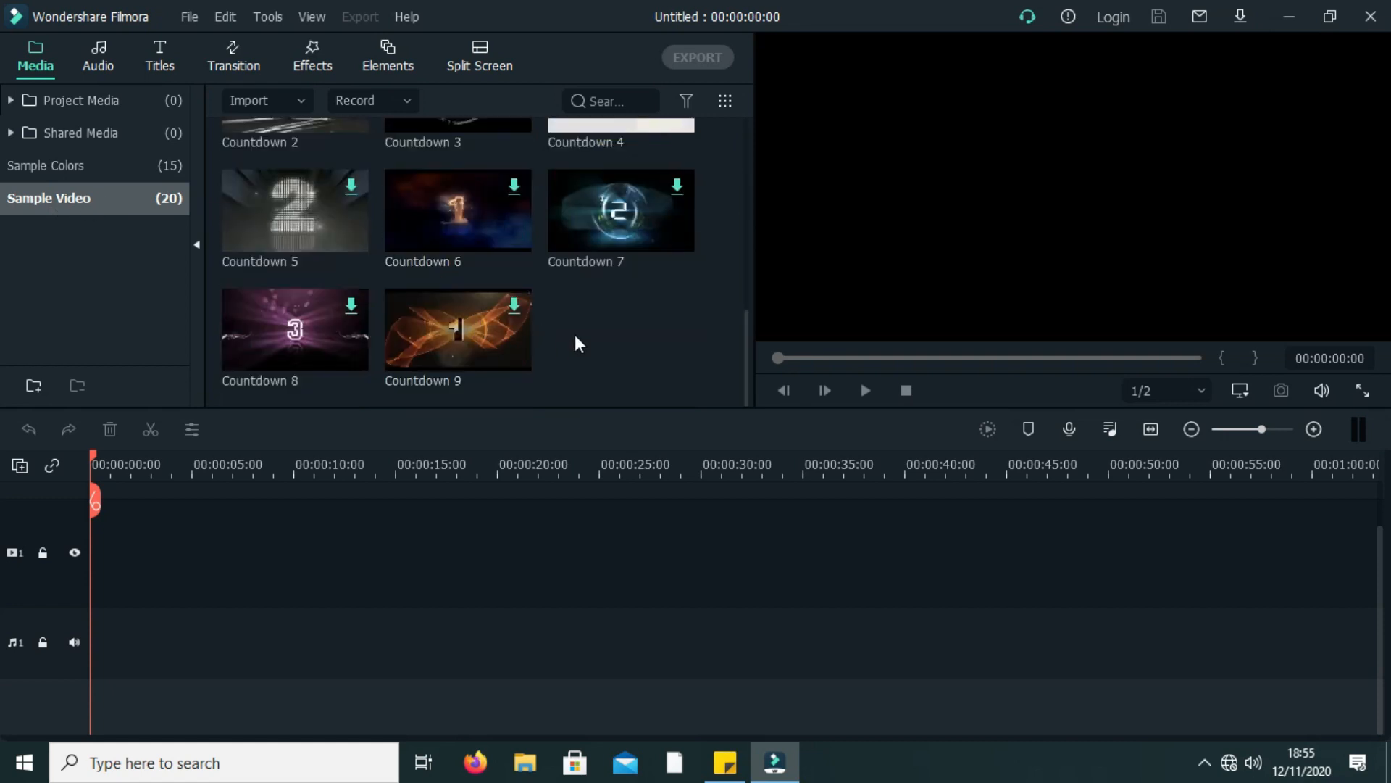
pyautogui.scroll(3, 576, 334)
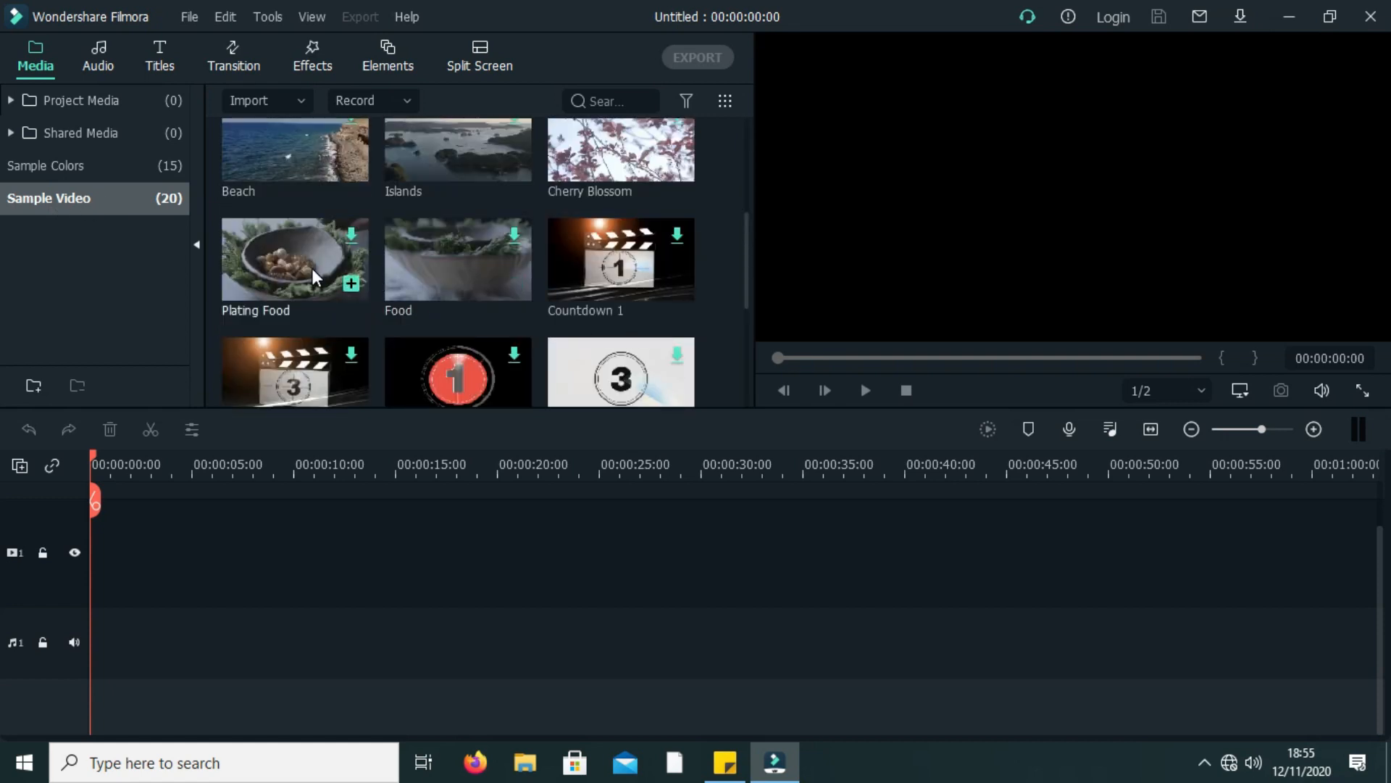
pyautogui.scroll(3, 312, 268)
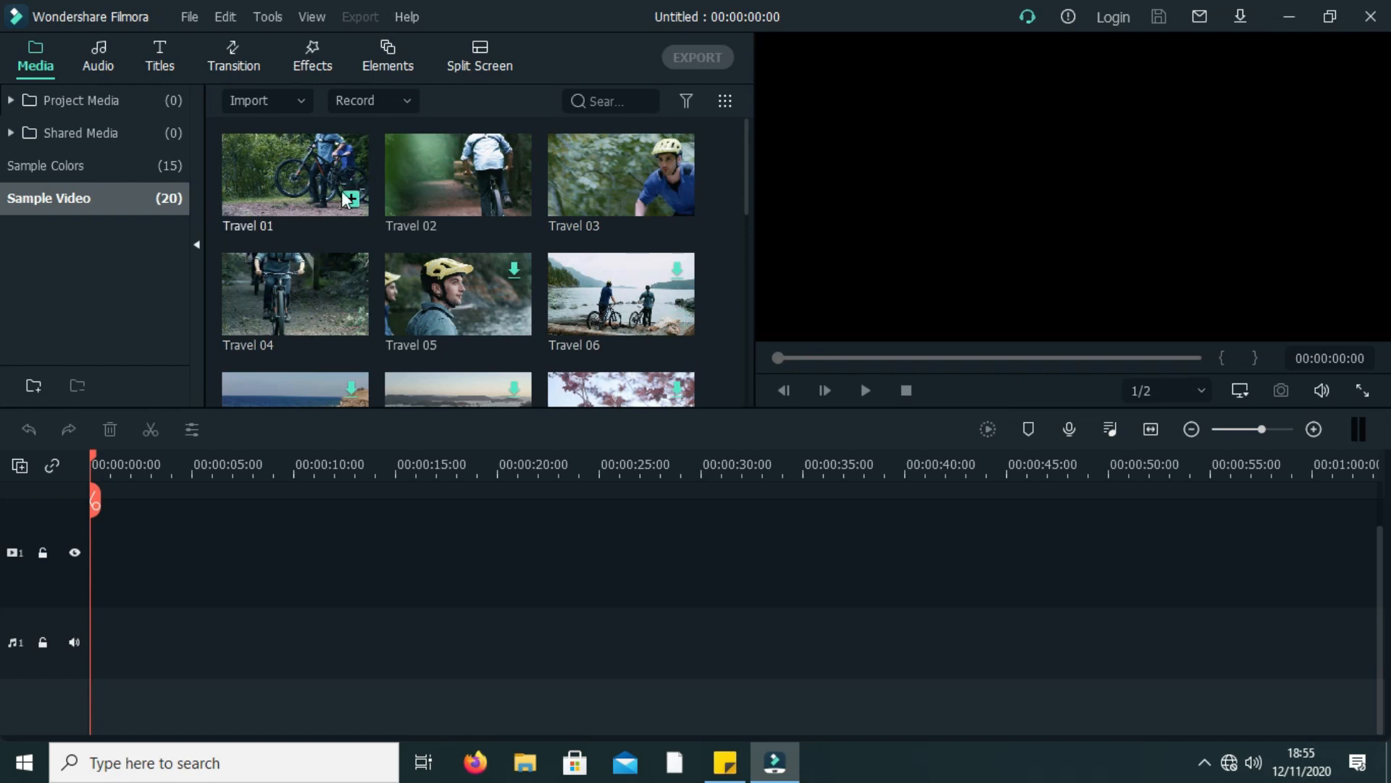
# Step: Place the Travel 01 clip at the start of video track 1 and Travel 02 at about 7 seconds, playing each
pyautogui.moveTo(300, 163); pyautogui.dragTo(81, 578)
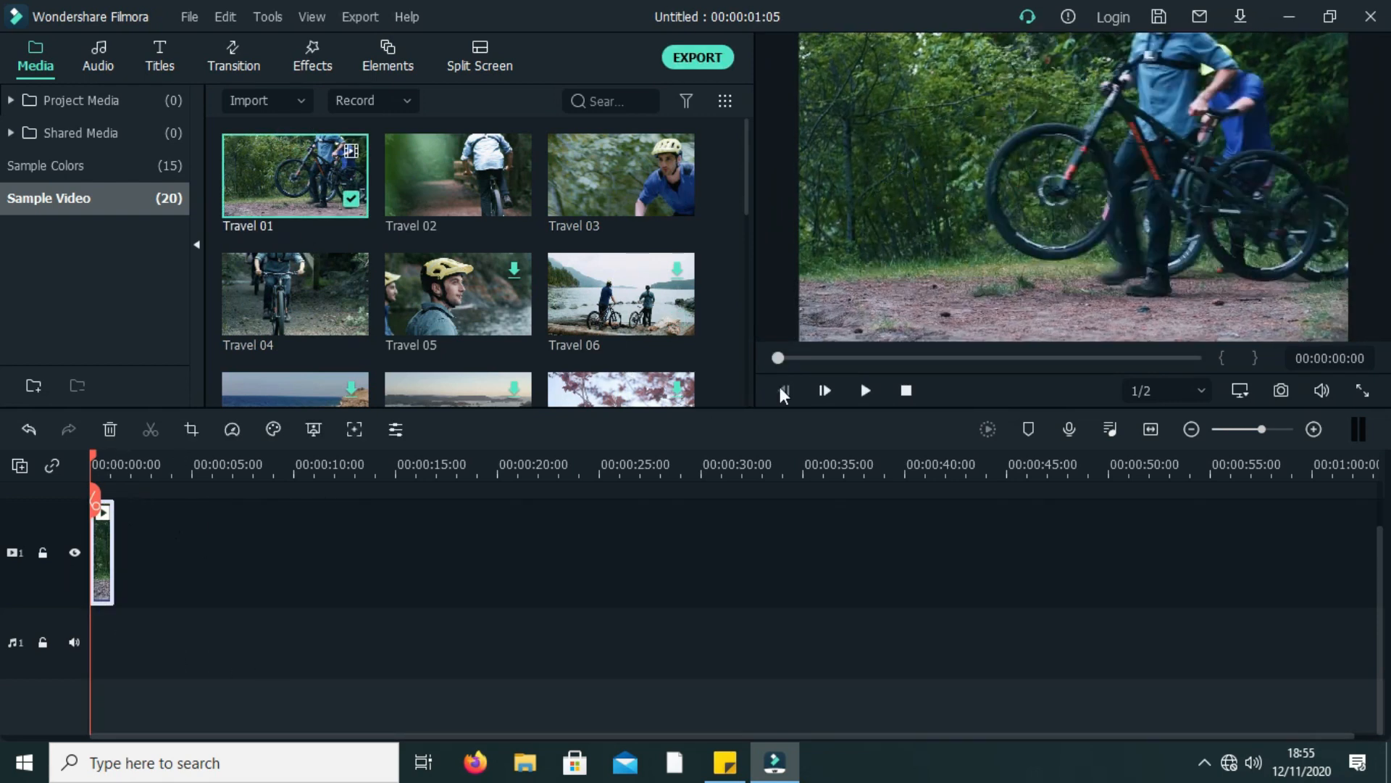
pyautogui.click(866, 390)
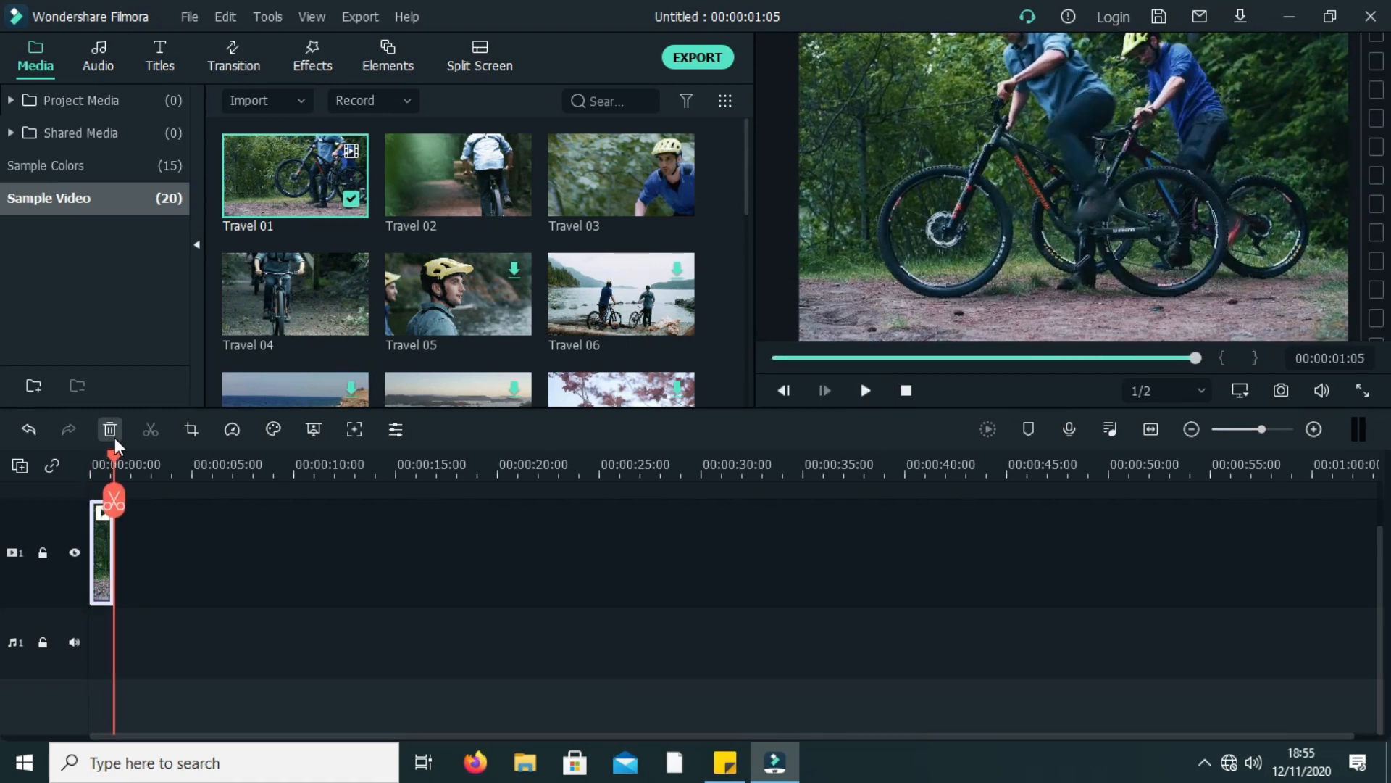
pyautogui.moveTo(456, 178); pyautogui.dragTo(231, 562)
pyautogui.click(218, 470)
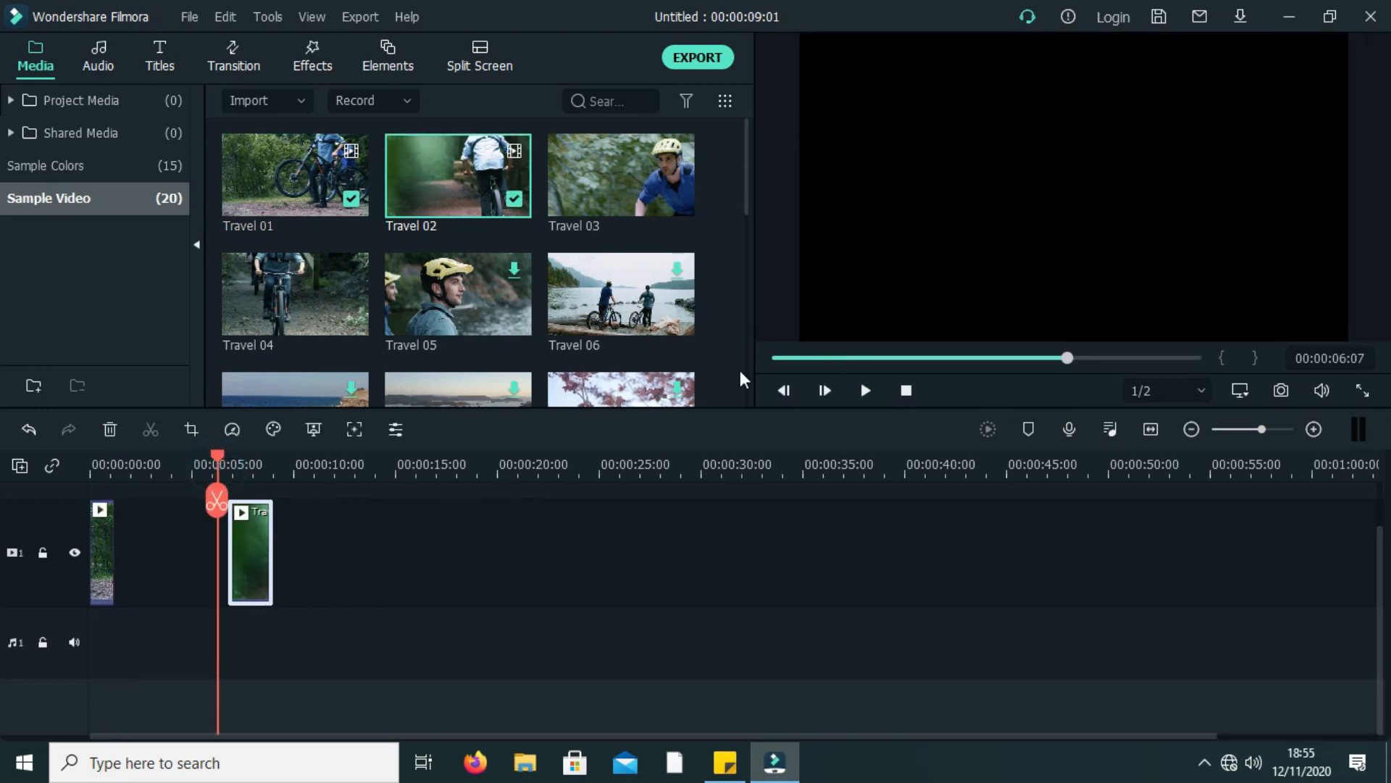
pyautogui.click(862, 392)
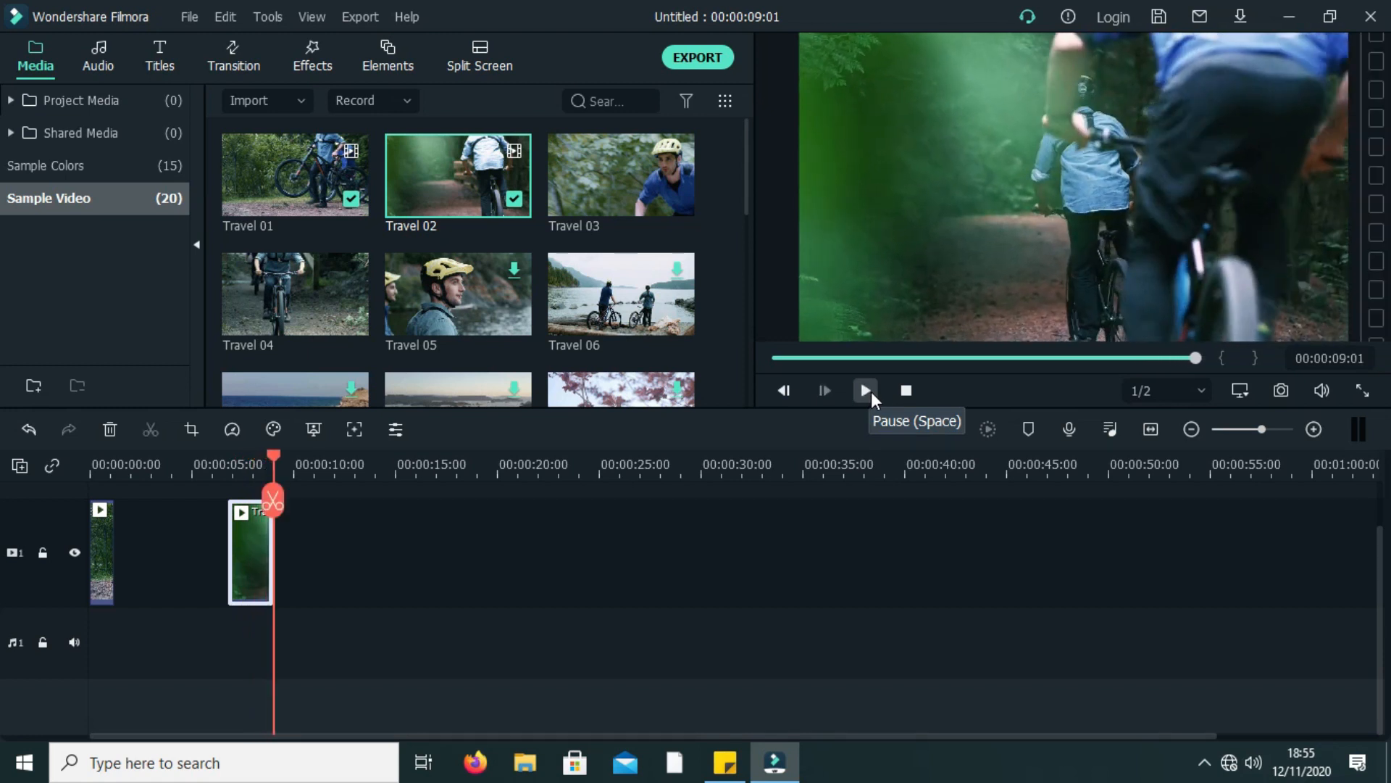
# Step: Try to download the Plating Food sample clip and add it to the project
pyautogui.scroll(-5, 466, 319)
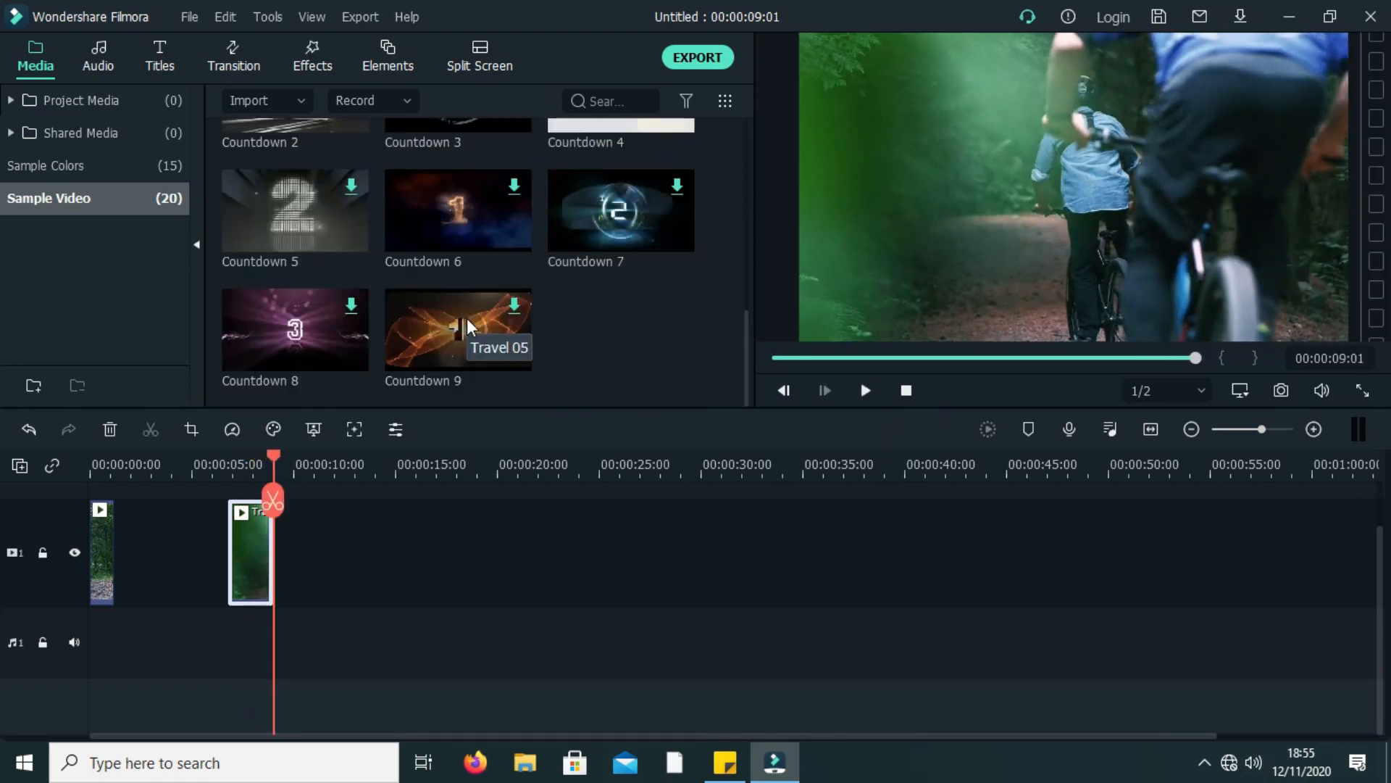
pyautogui.scroll(2, 466, 319)
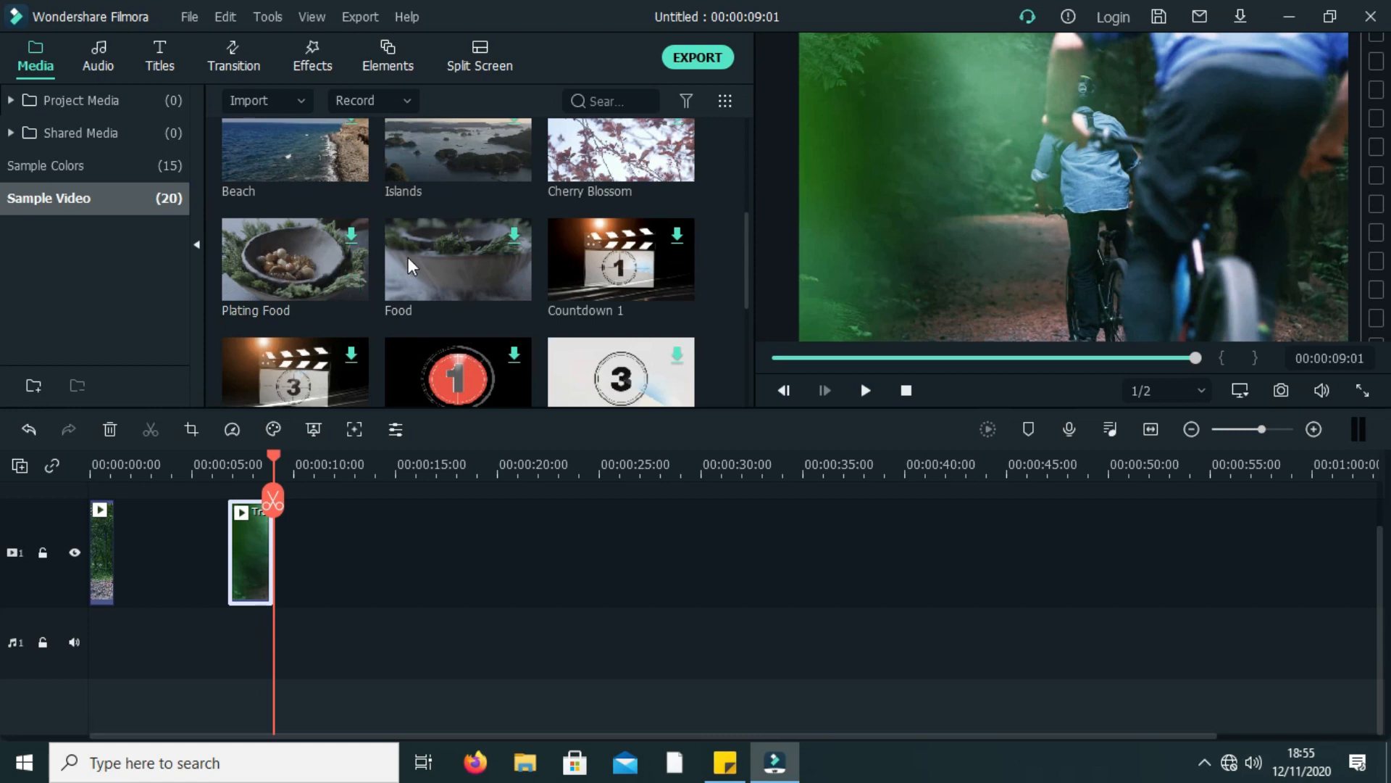
pyautogui.click(329, 250)
pyautogui.click(855, 389)
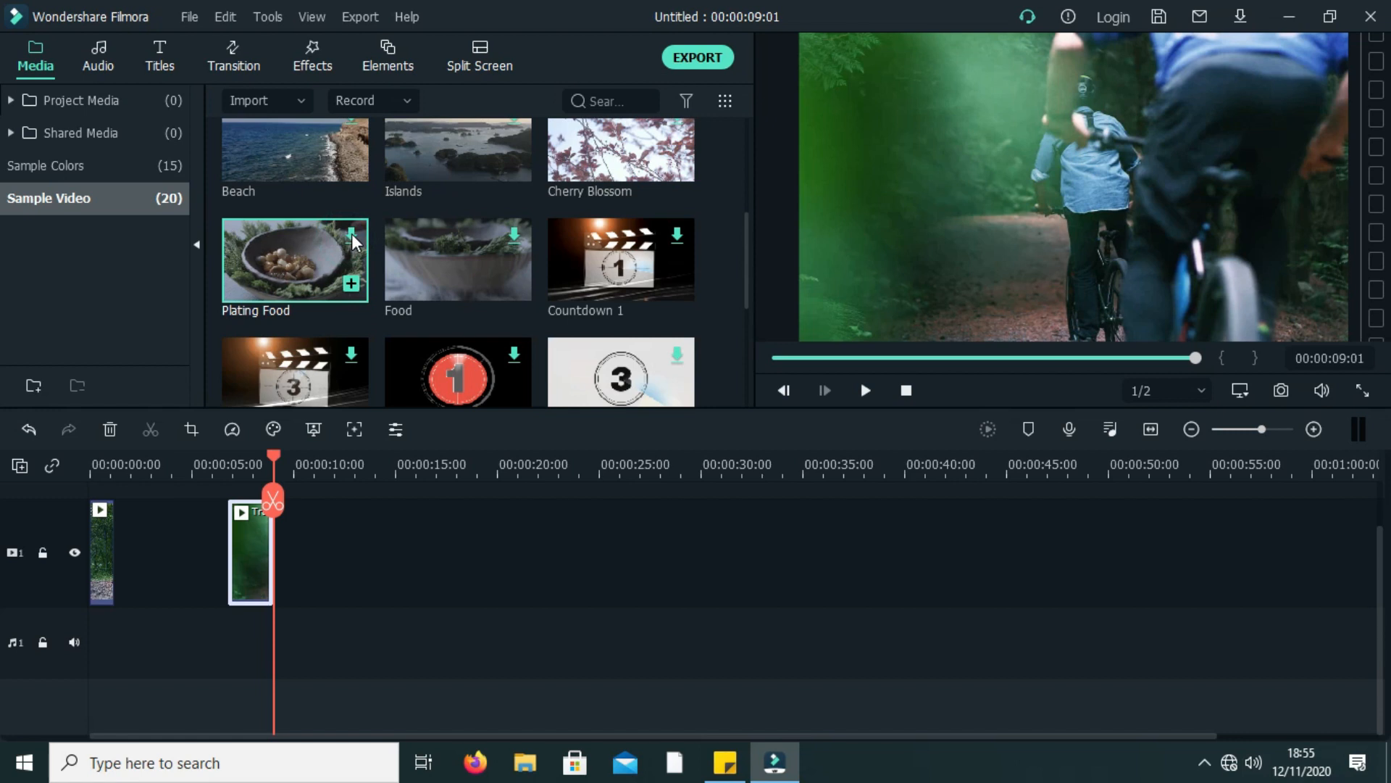
pyautogui.click(349, 286)
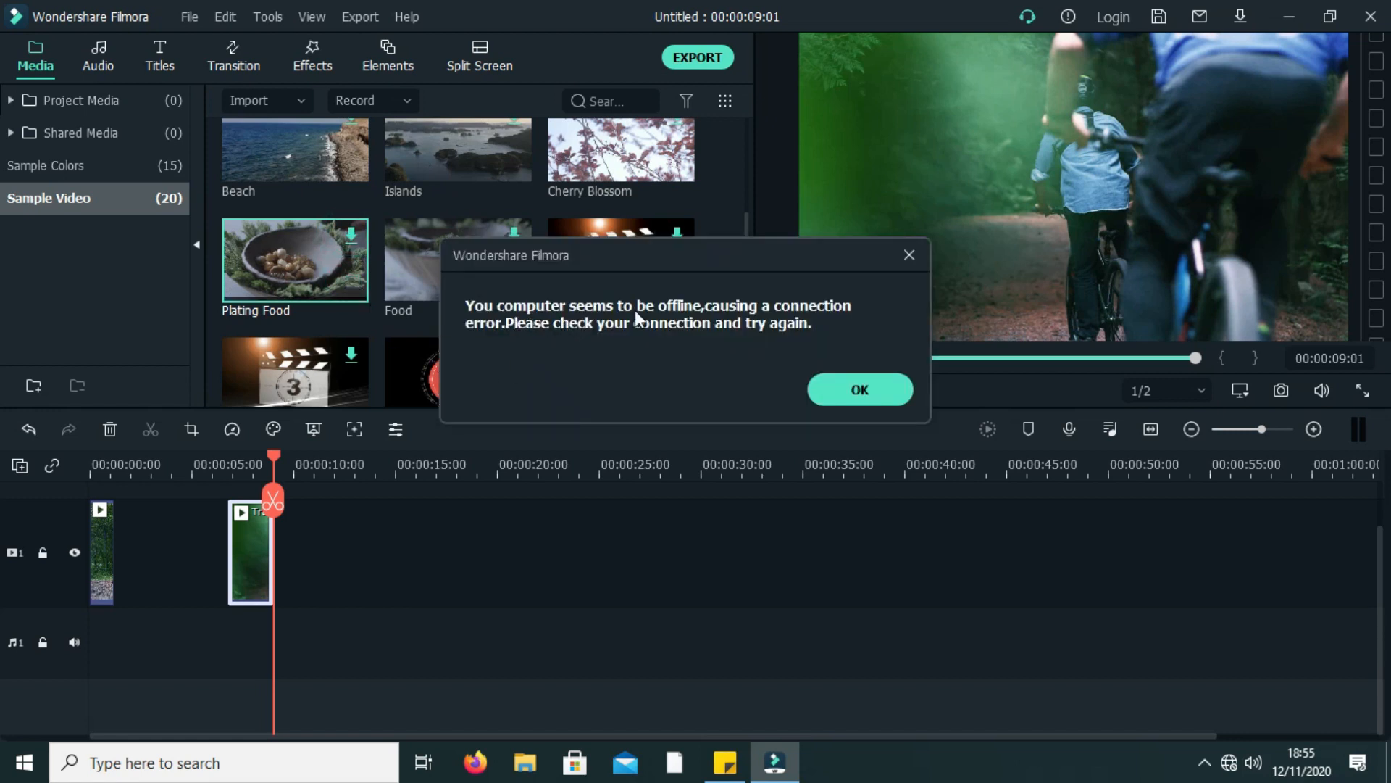
pyautogui.click(910, 255)
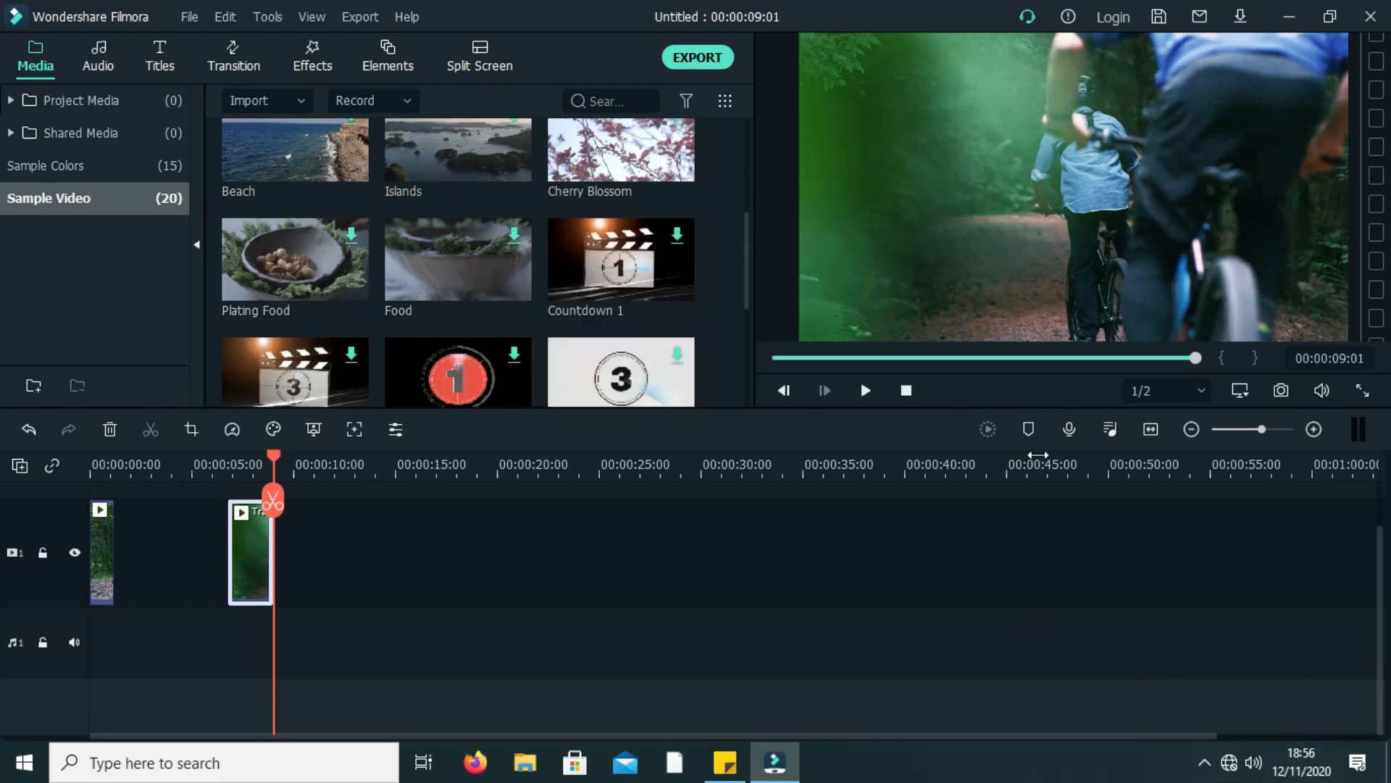
# Step: Enable the computer's Ethernet adapter in the Windows network connections and close the network settings
pyautogui.click(1229, 763)
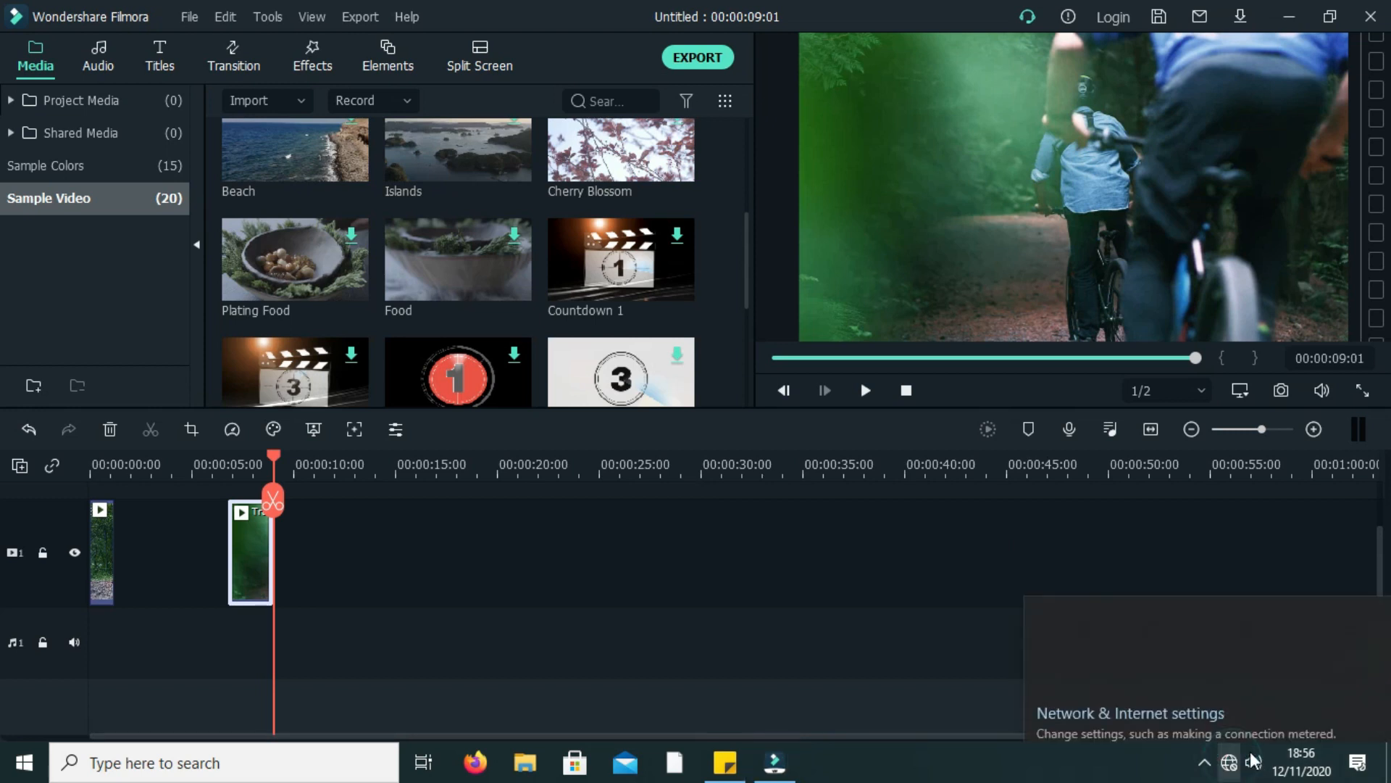
pyautogui.click(1129, 711)
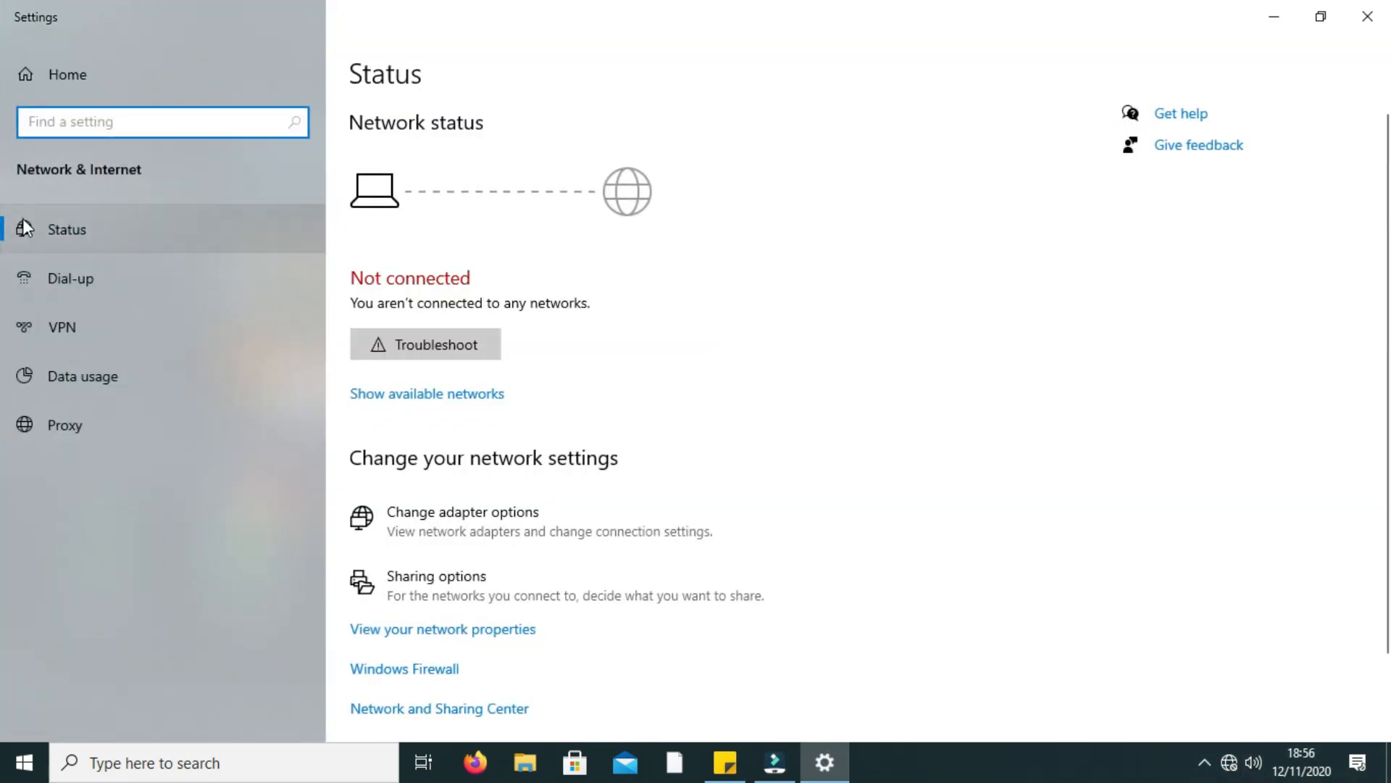
pyautogui.click(81, 277)
pyautogui.click(1197, 145)
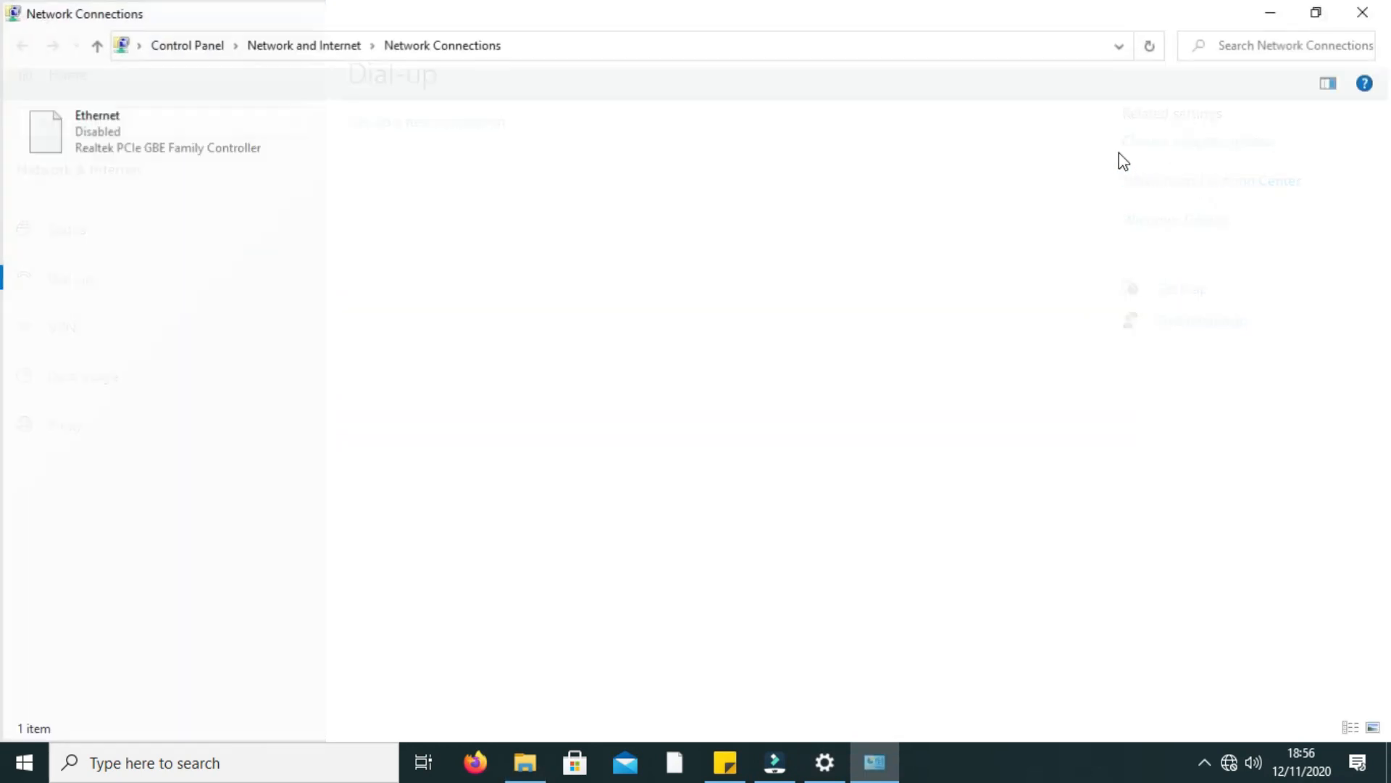
pyautogui.click(86, 138)
pyautogui.click(127, 81)
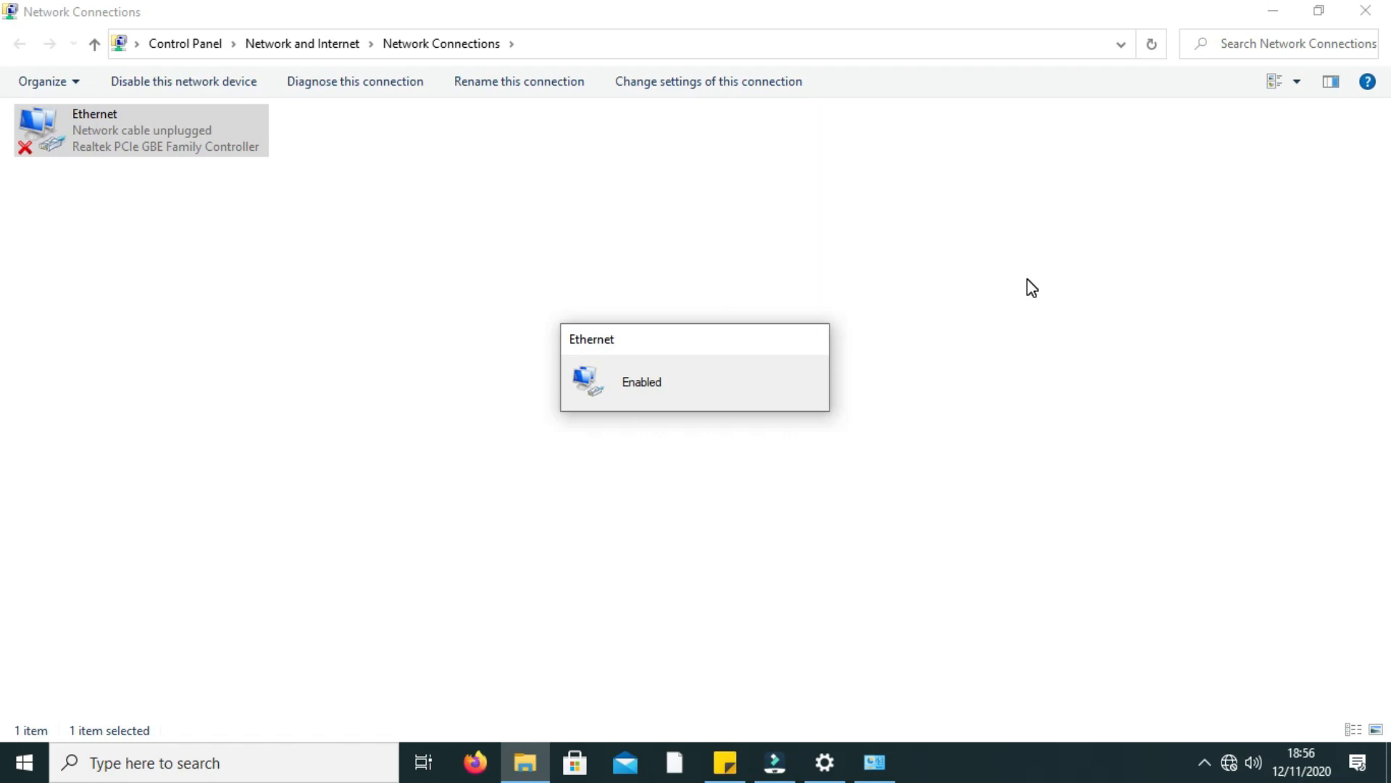
pyautogui.click(1365, 10)
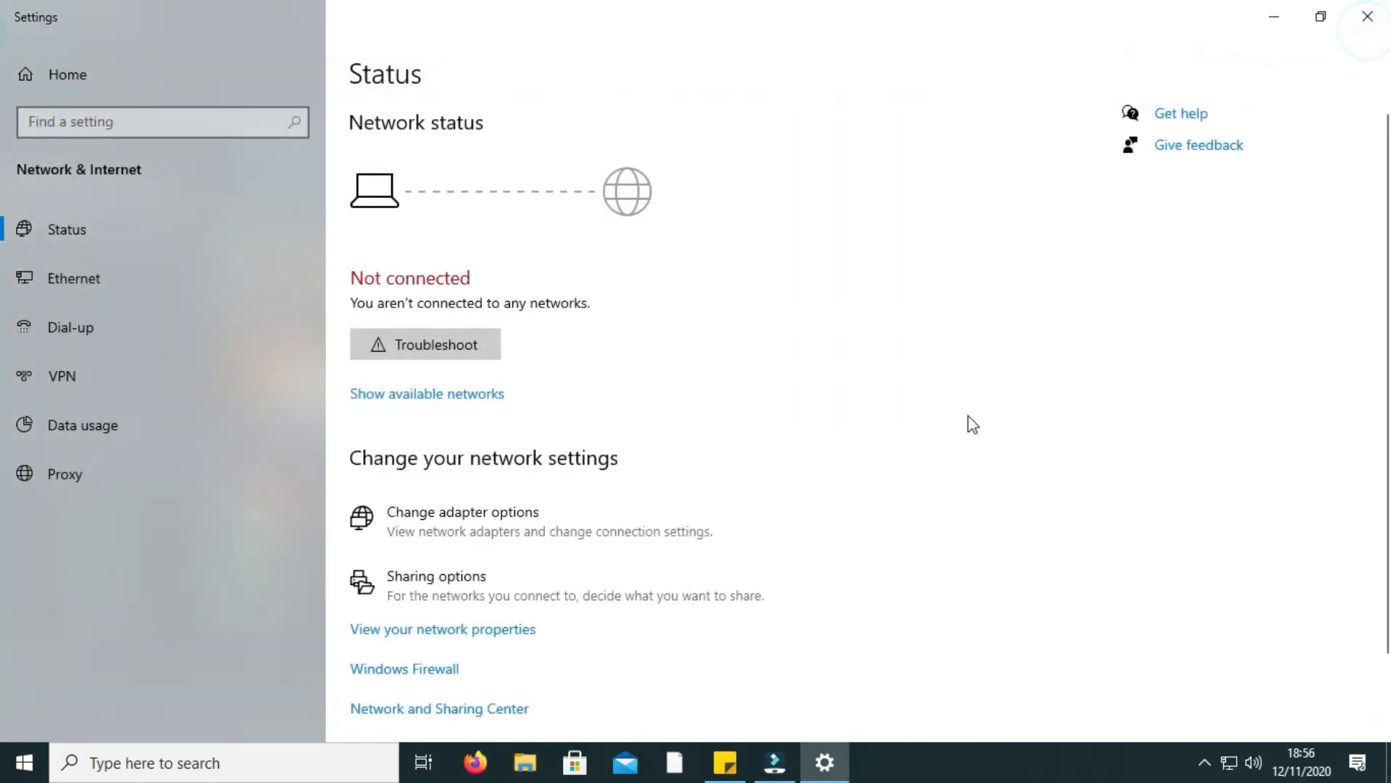
pyautogui.click(1367, 16)
# Step: Download the Plating Food sample clip, place it on video track 1 at about 17 seconds, and play it
pyautogui.click(311, 258)
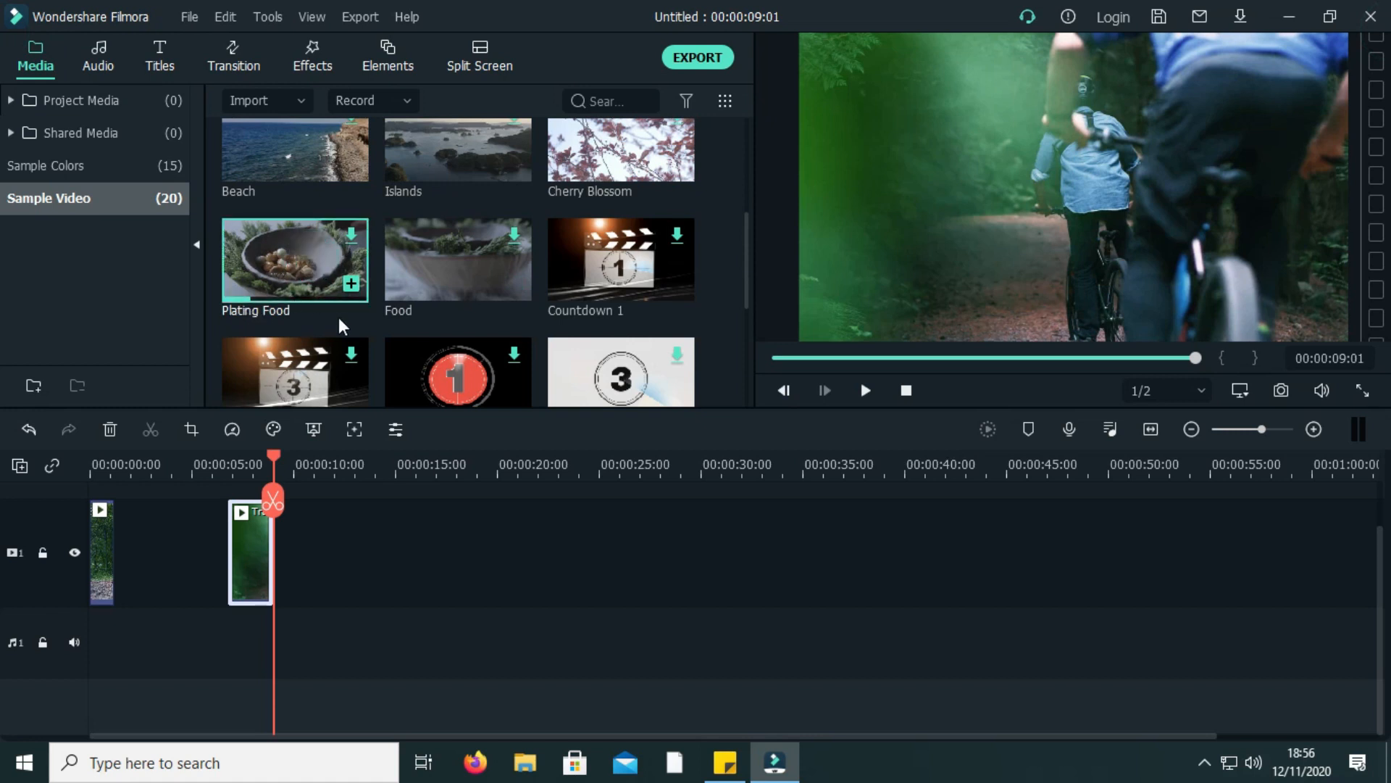
pyautogui.moveTo(287, 313)
pyautogui.click(350, 283)
pyautogui.moveTo(362, 562); pyautogui.dragTo(533, 559)
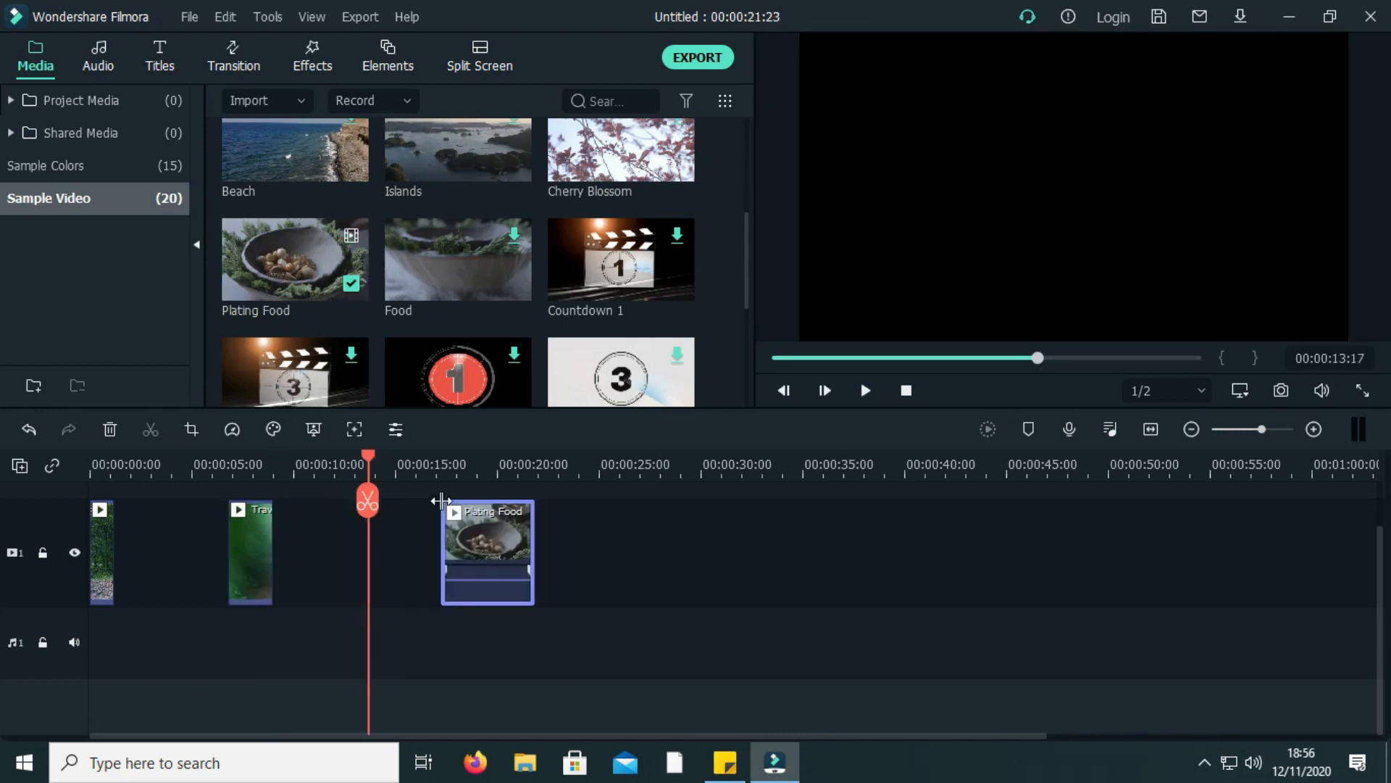
pyautogui.click(435, 475)
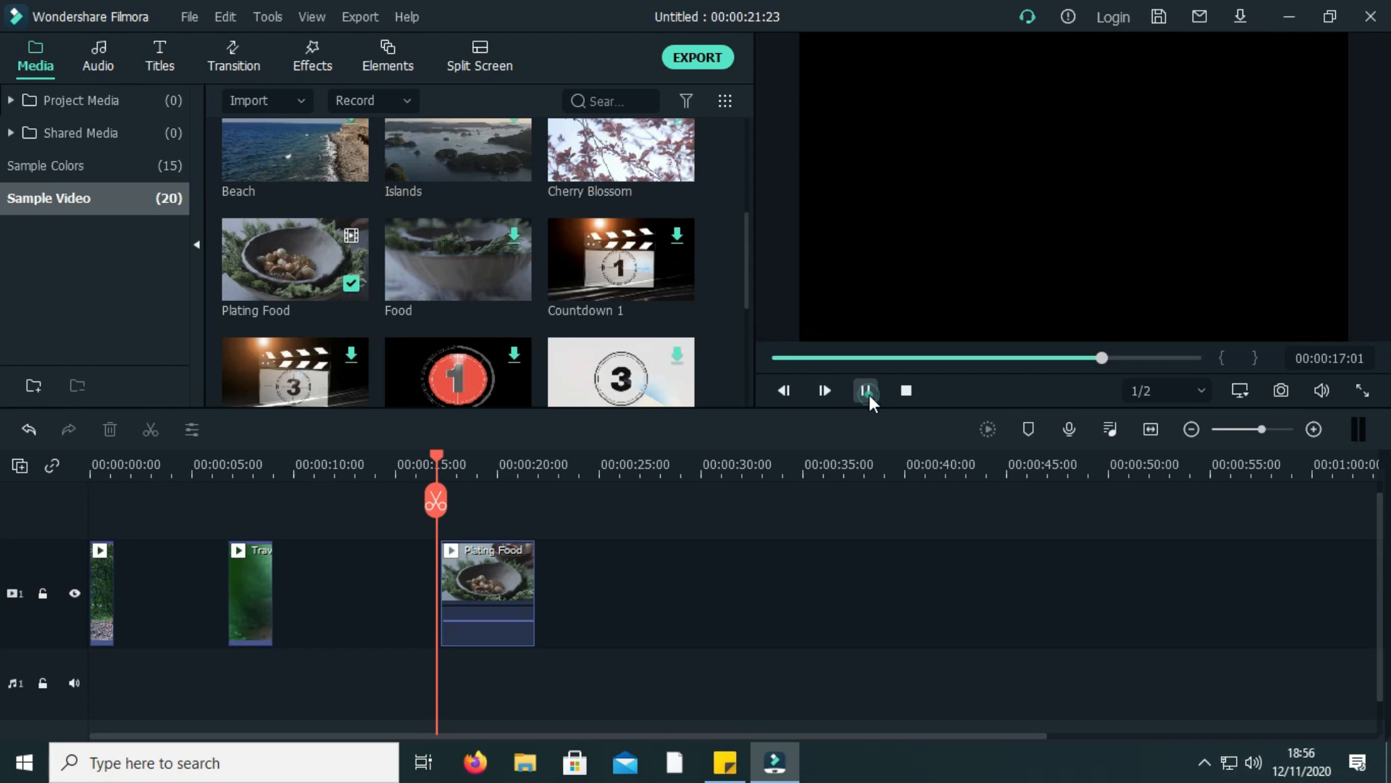
pyautogui.click(866, 392)
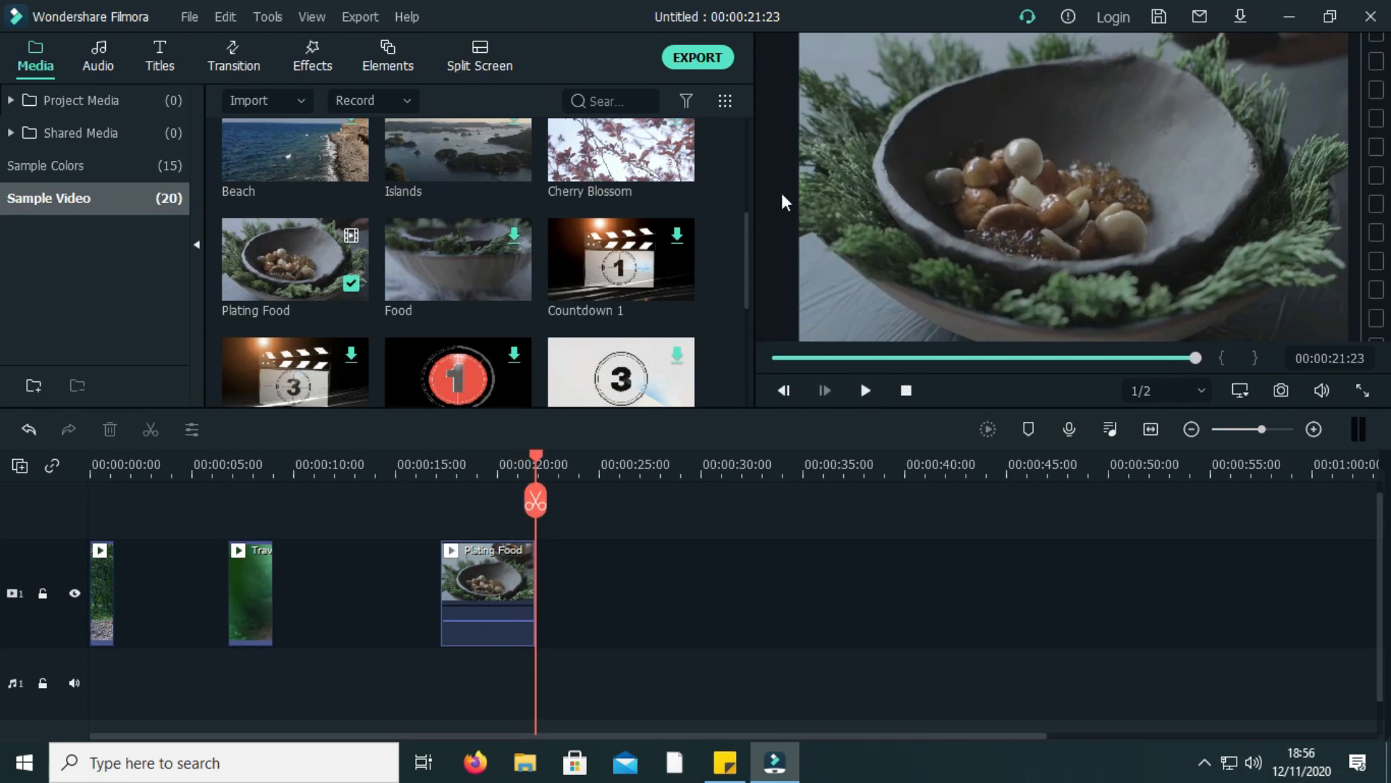
pyautogui.scroll(3, 579, 224)
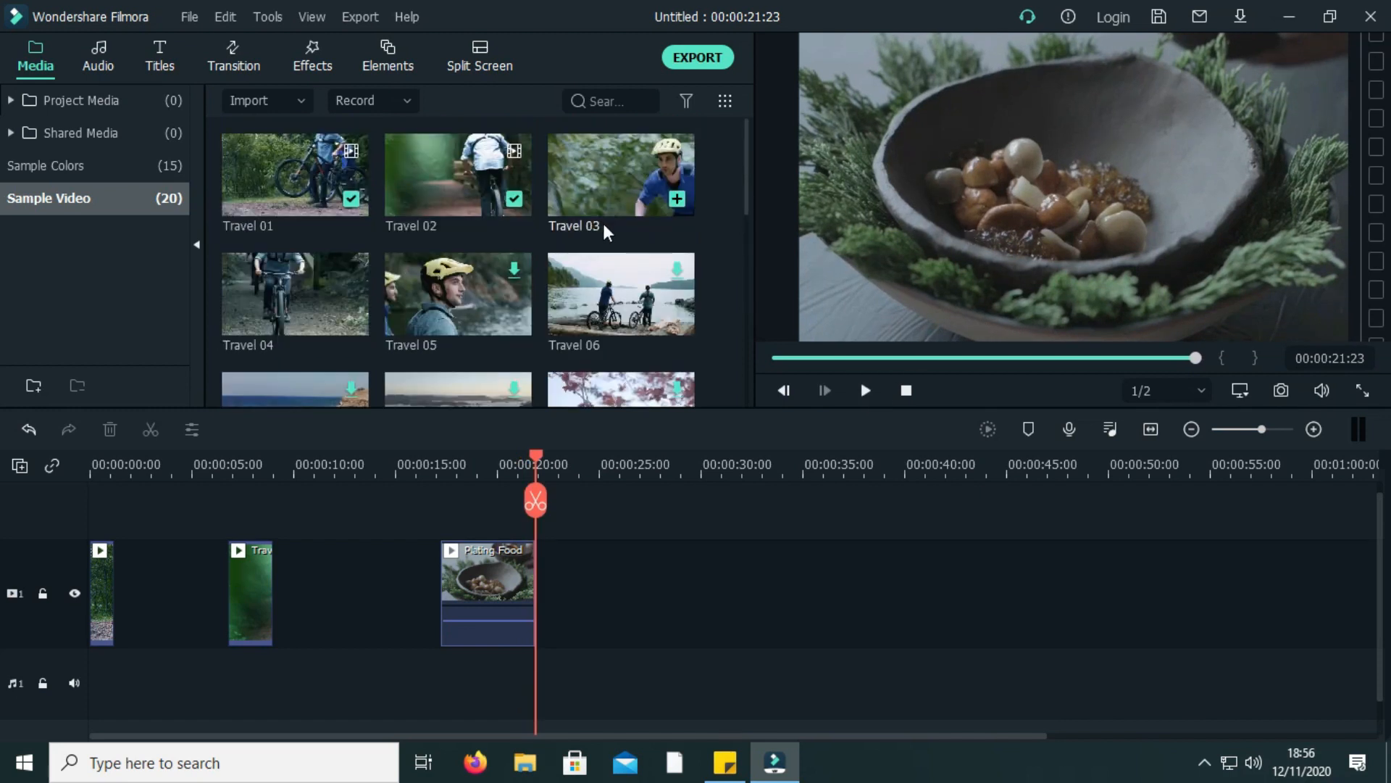
pyautogui.scroll(-3, 563, 298)
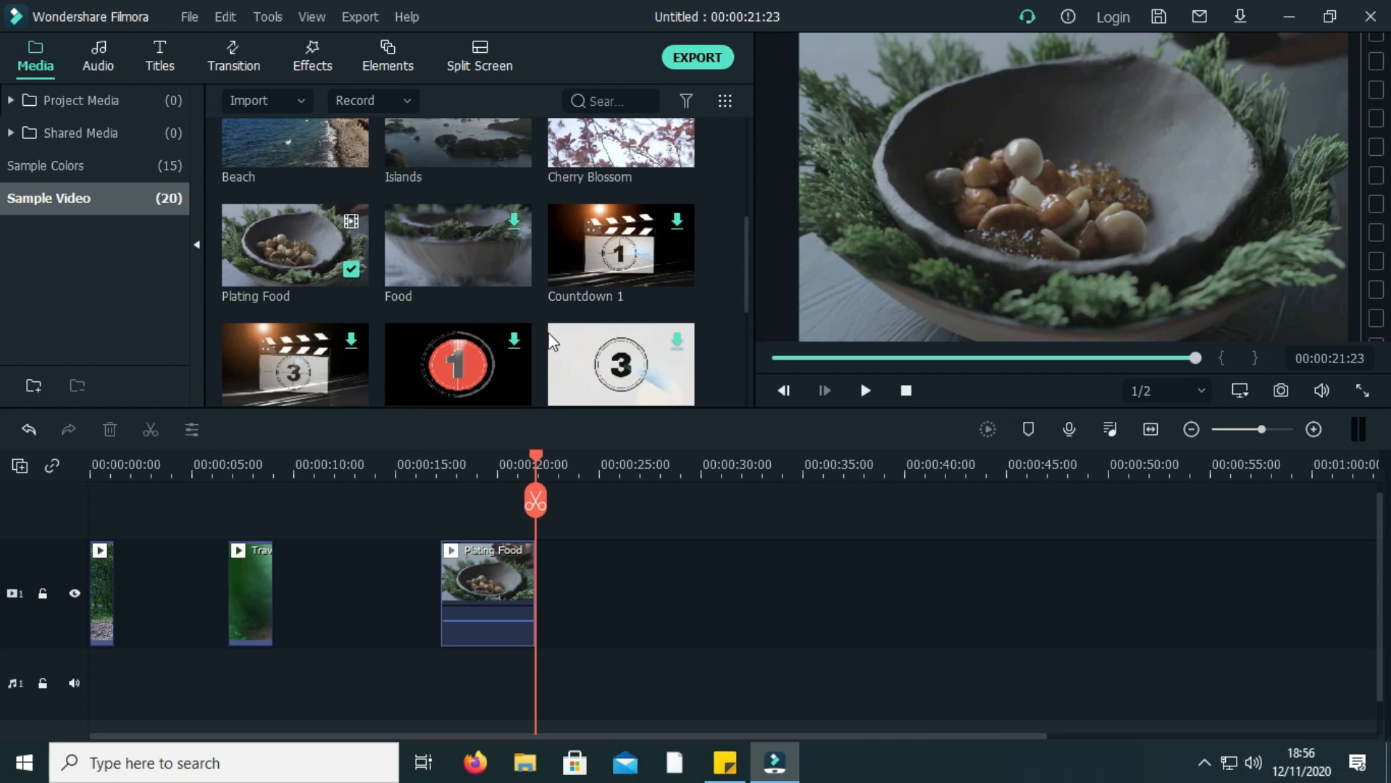
pyautogui.scroll(-3, 609, 348)
pyautogui.scroll(5, 557, 319)
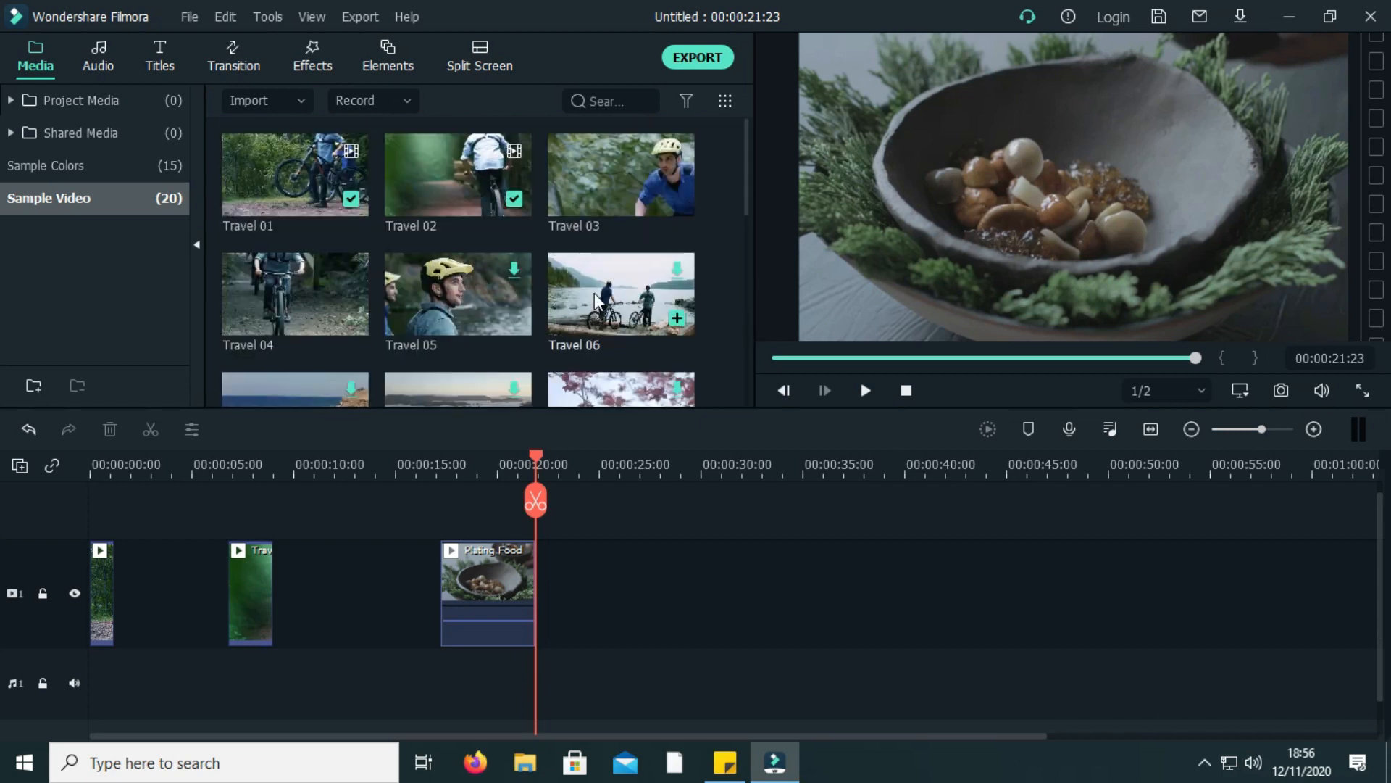
# Step: Delete the Plating Food, Travel 02 and Travel 01 clips from the timeline
pyautogui.click(481, 550)
pyautogui.press('Delete')
pyautogui.click(264, 577)
pyautogui.press('Delete')
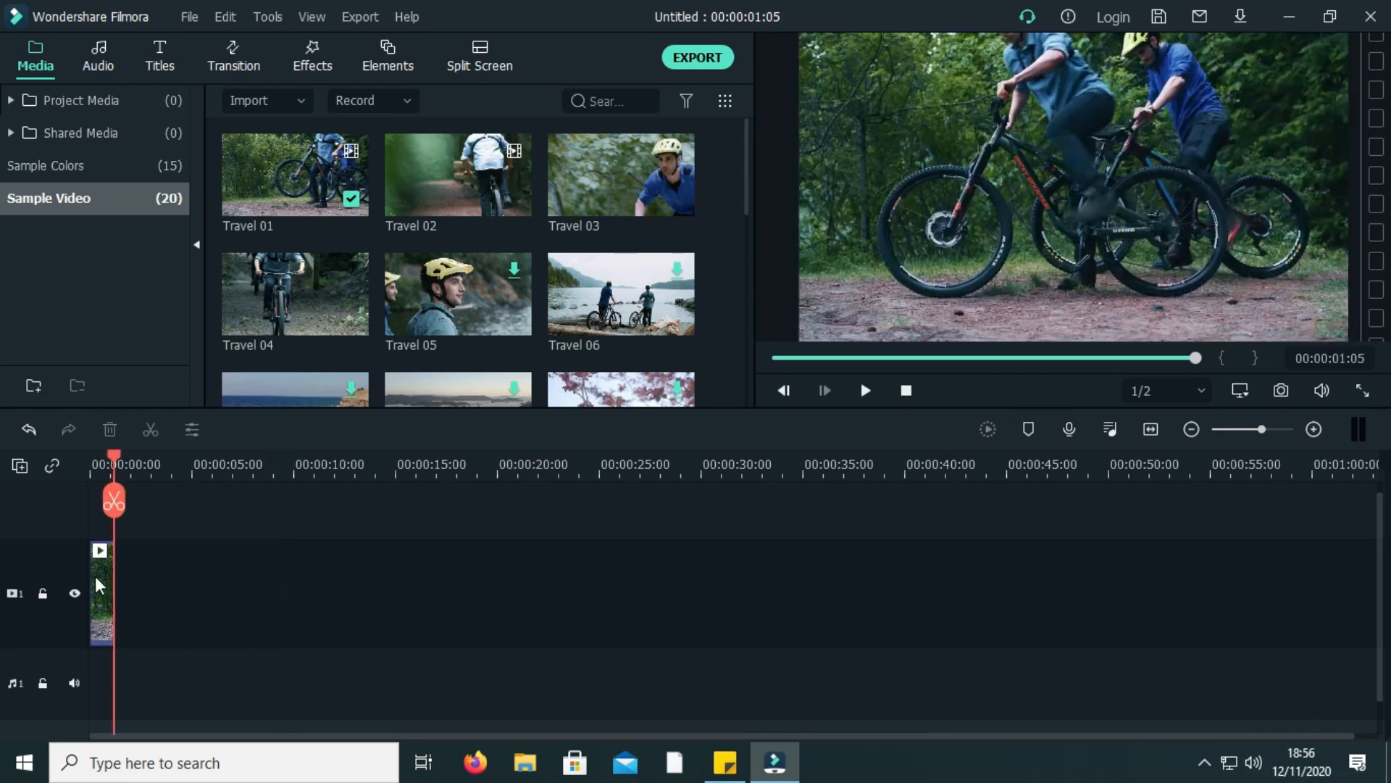
pyautogui.click(100, 584)
pyautogui.press('Delete')
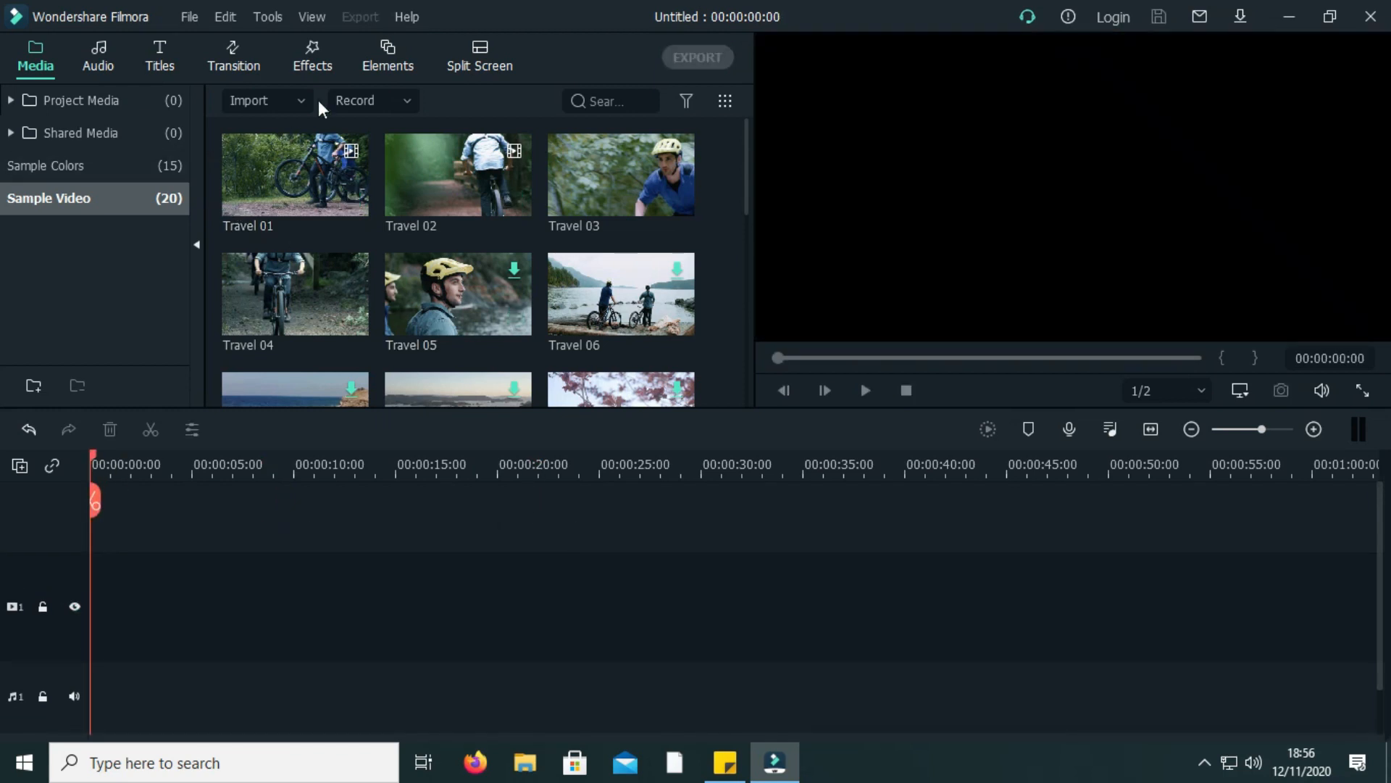
# Step: Open the audio library and look through the included tracks
pyautogui.click(93, 63)
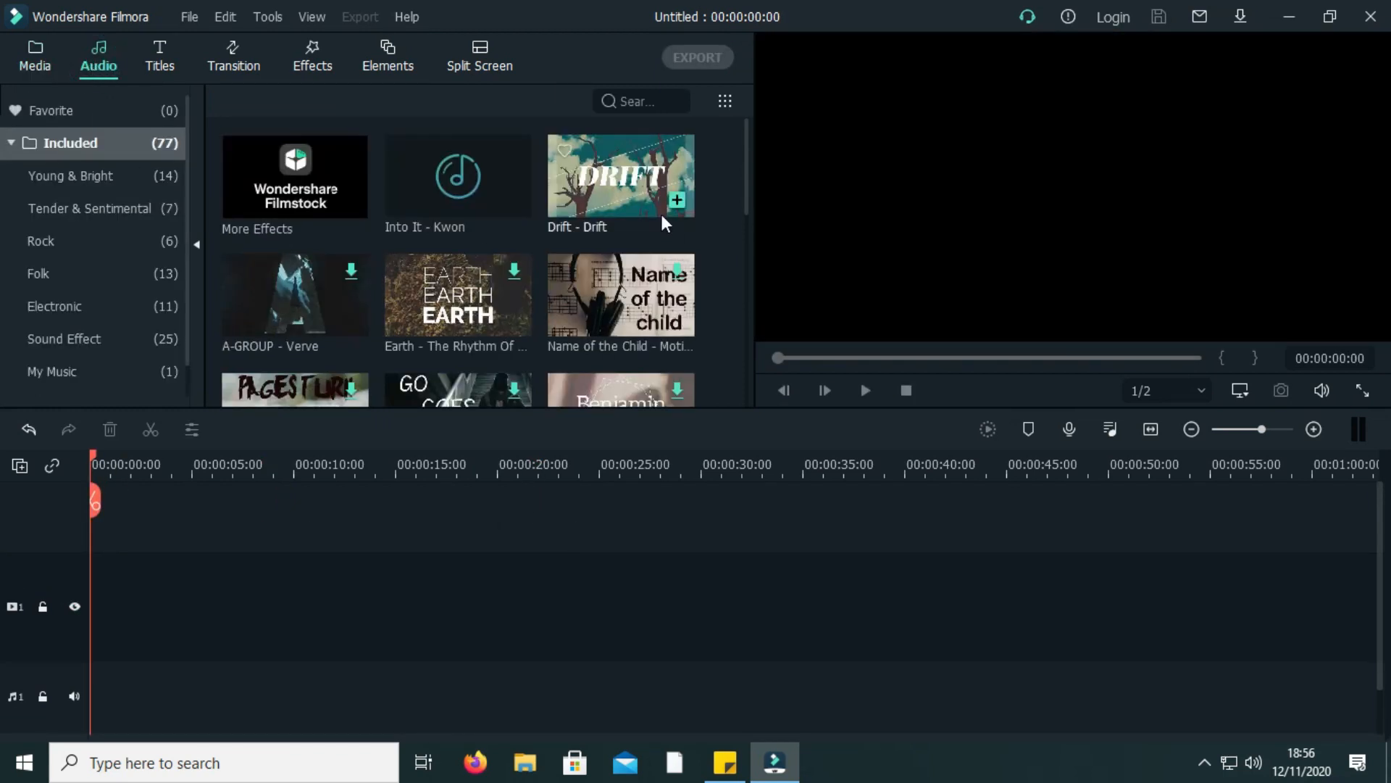
pyautogui.scroll(-1, 29, 151)
pyautogui.scroll(1, 152, 234)
pyautogui.scroll(-1, 119, 237)
pyautogui.scroll(1, 138, 304)
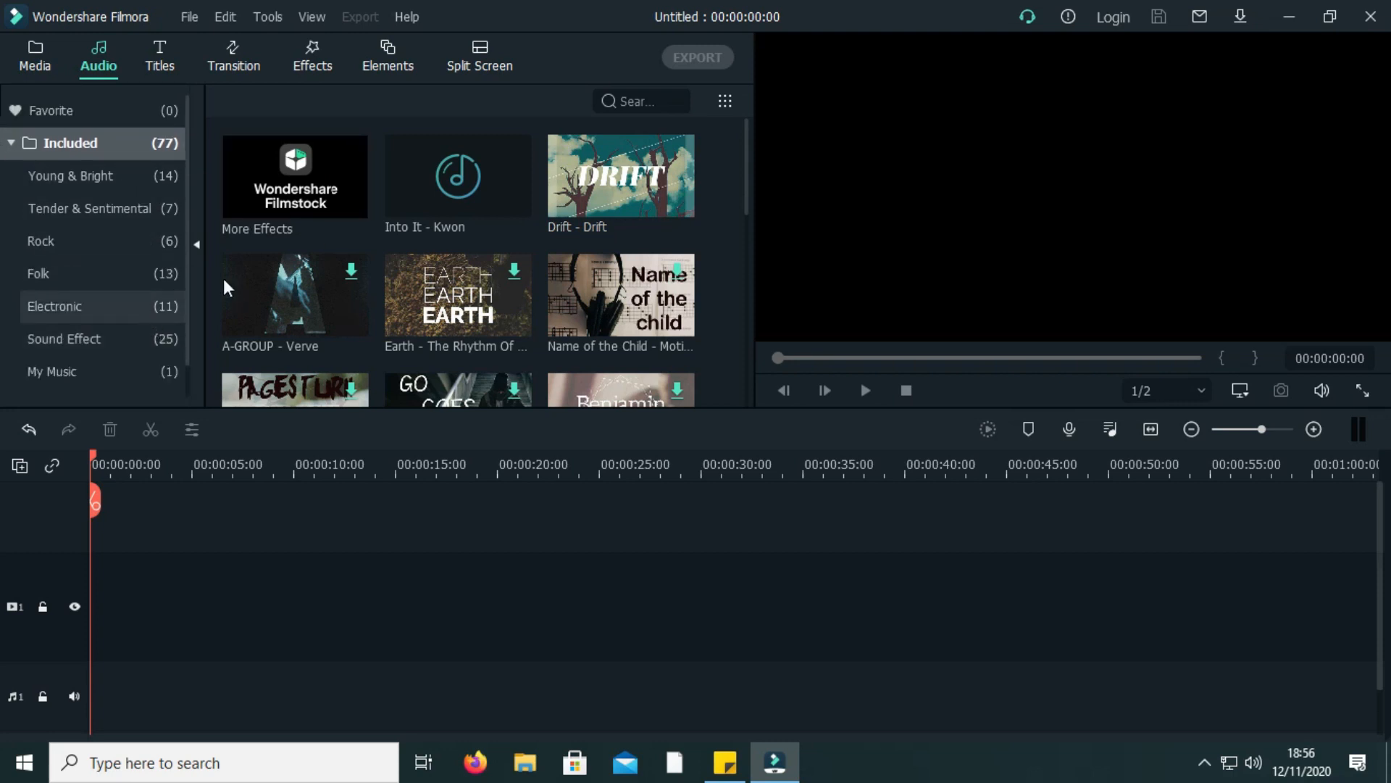
pyautogui.moveTo(746, 159); pyautogui.dragTo(733, 286)
# Step: Browse the Young & Bright, Tender & Sentimental, Rock, Folk and Electronic music categories
pyautogui.click(66, 178)
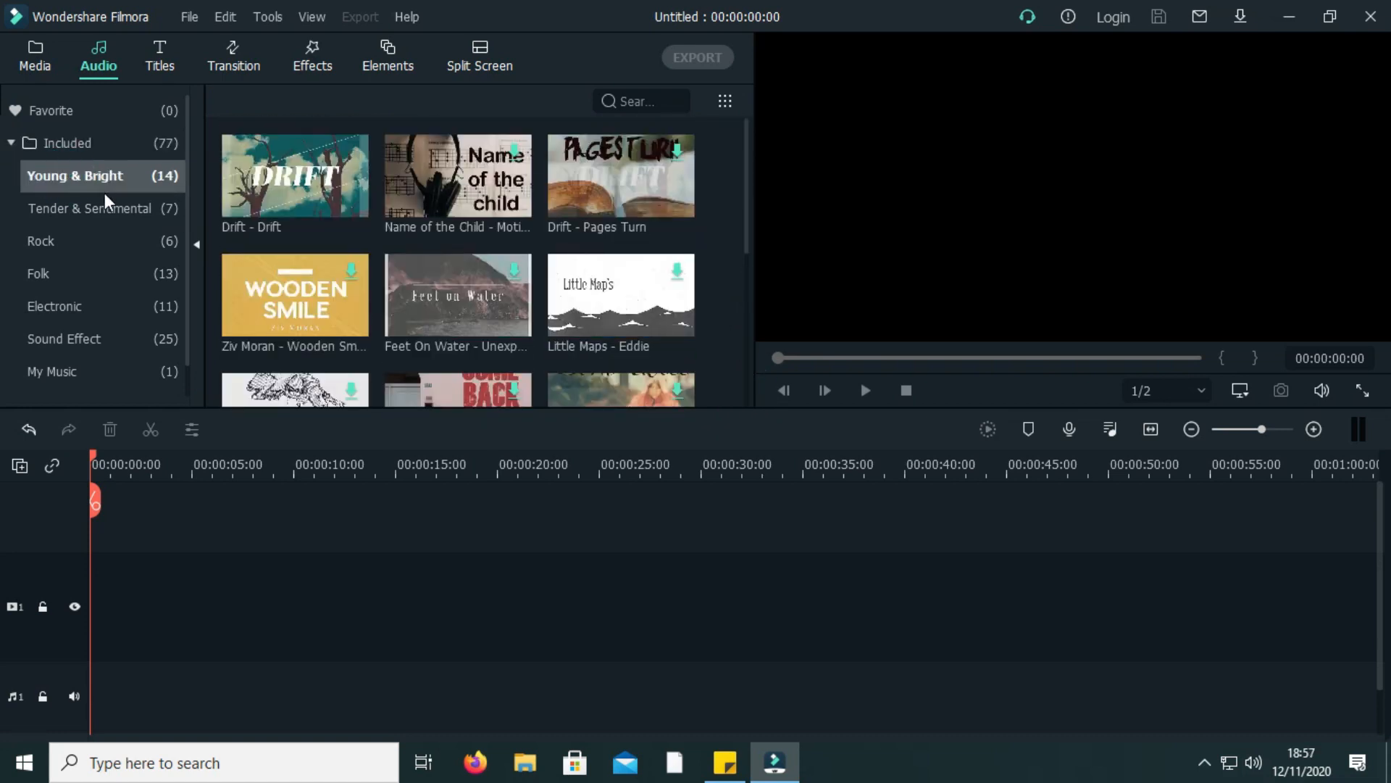
pyautogui.click(65, 212)
pyautogui.click(44, 244)
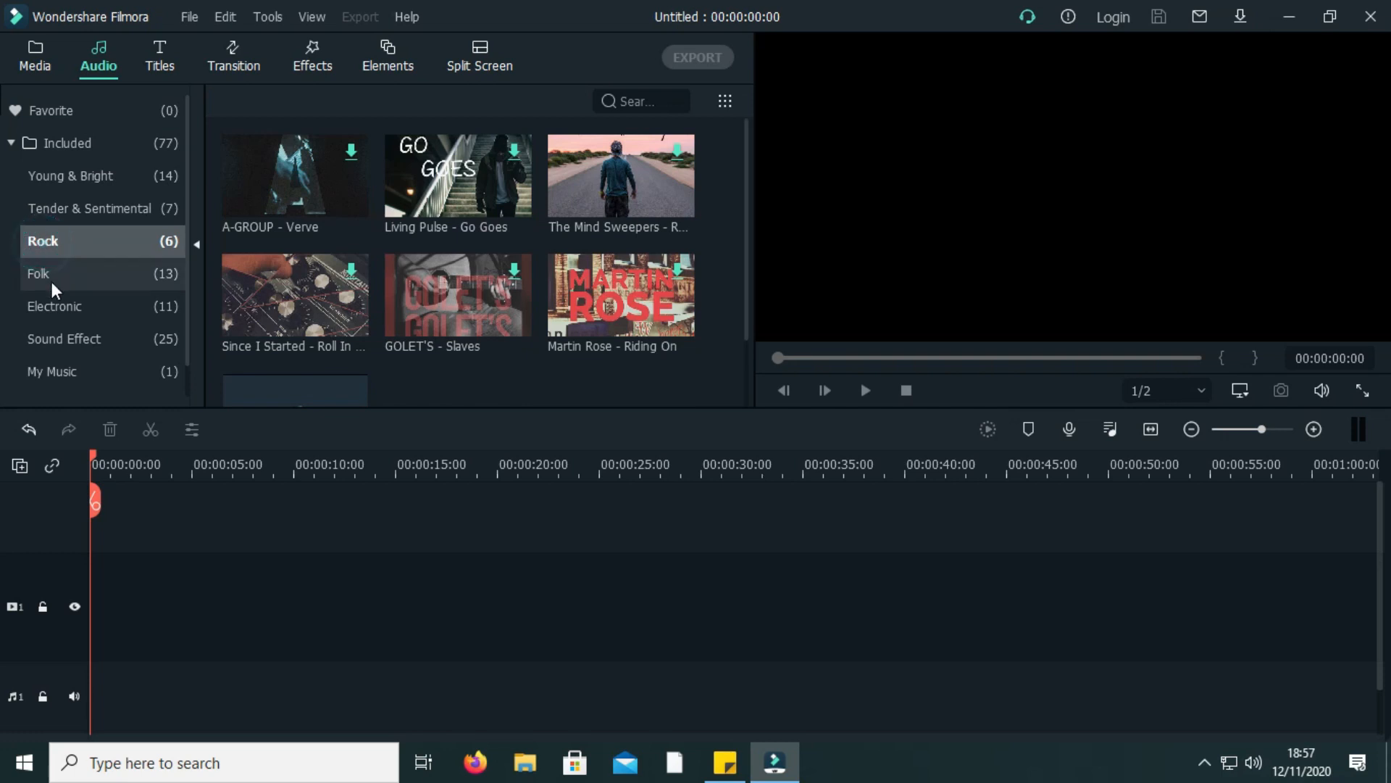
pyautogui.click(51, 281)
pyautogui.scroll(-1, 67, 277)
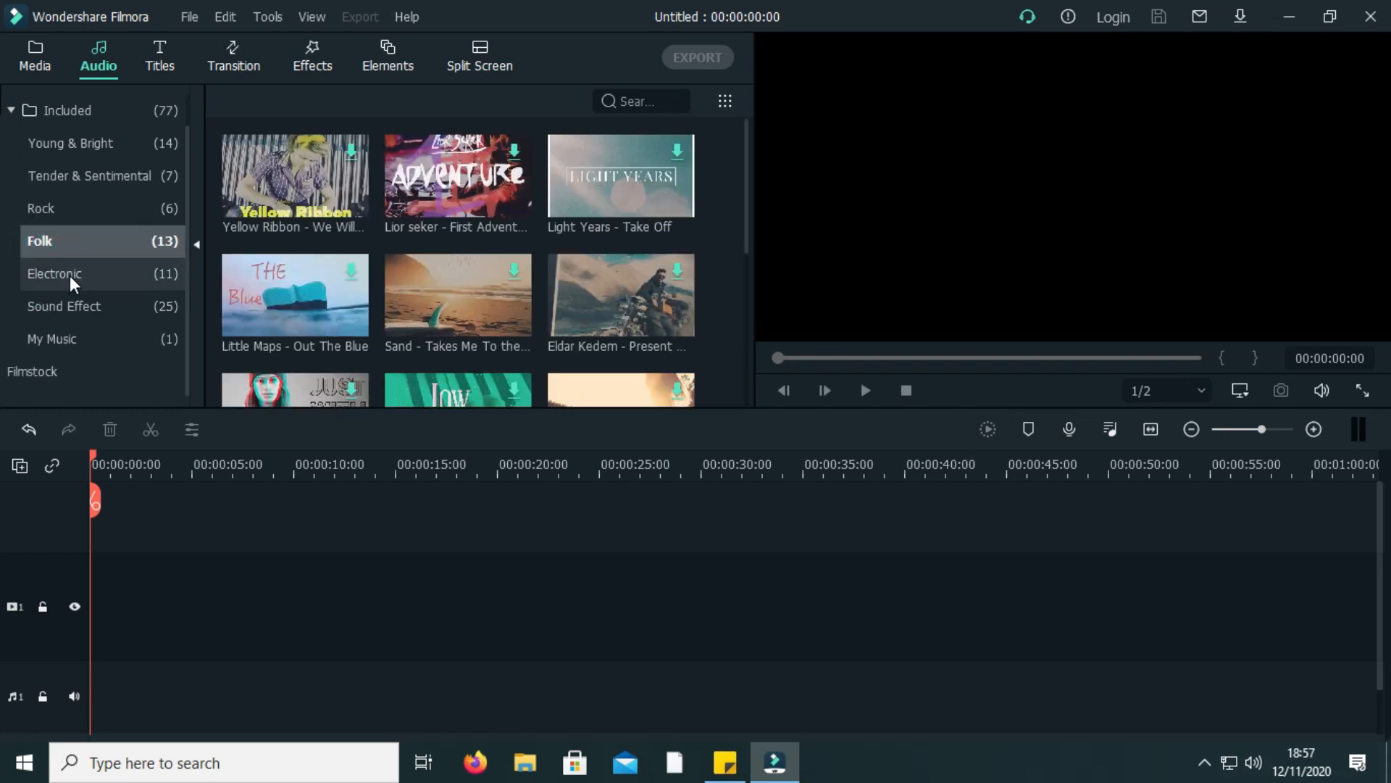
pyautogui.click(69, 275)
# Step: Look through the Sound Effect category and preview the Transition Swoosh sound
pyautogui.click(69, 305)
pyautogui.scroll(-5, 401, 290)
pyautogui.scroll(5, 401, 290)
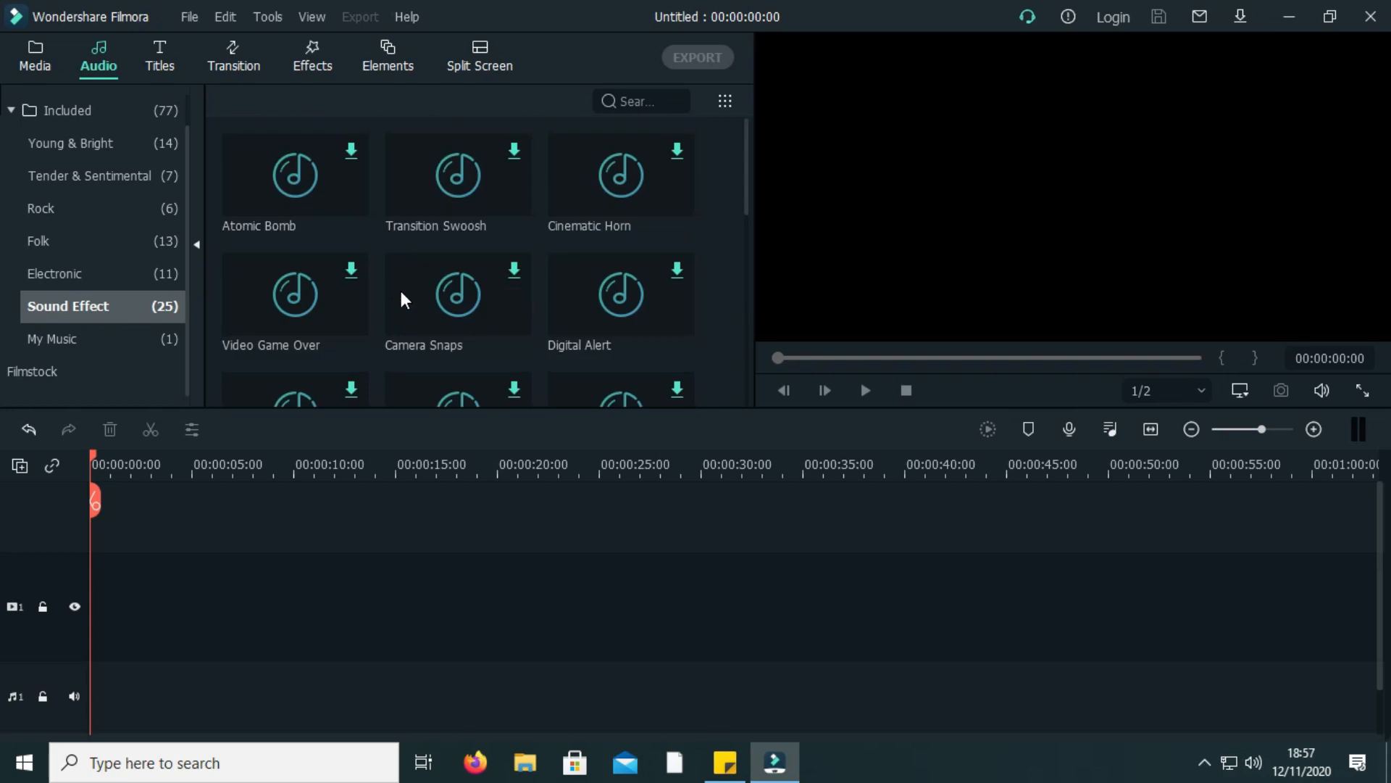
pyautogui.click(458, 168)
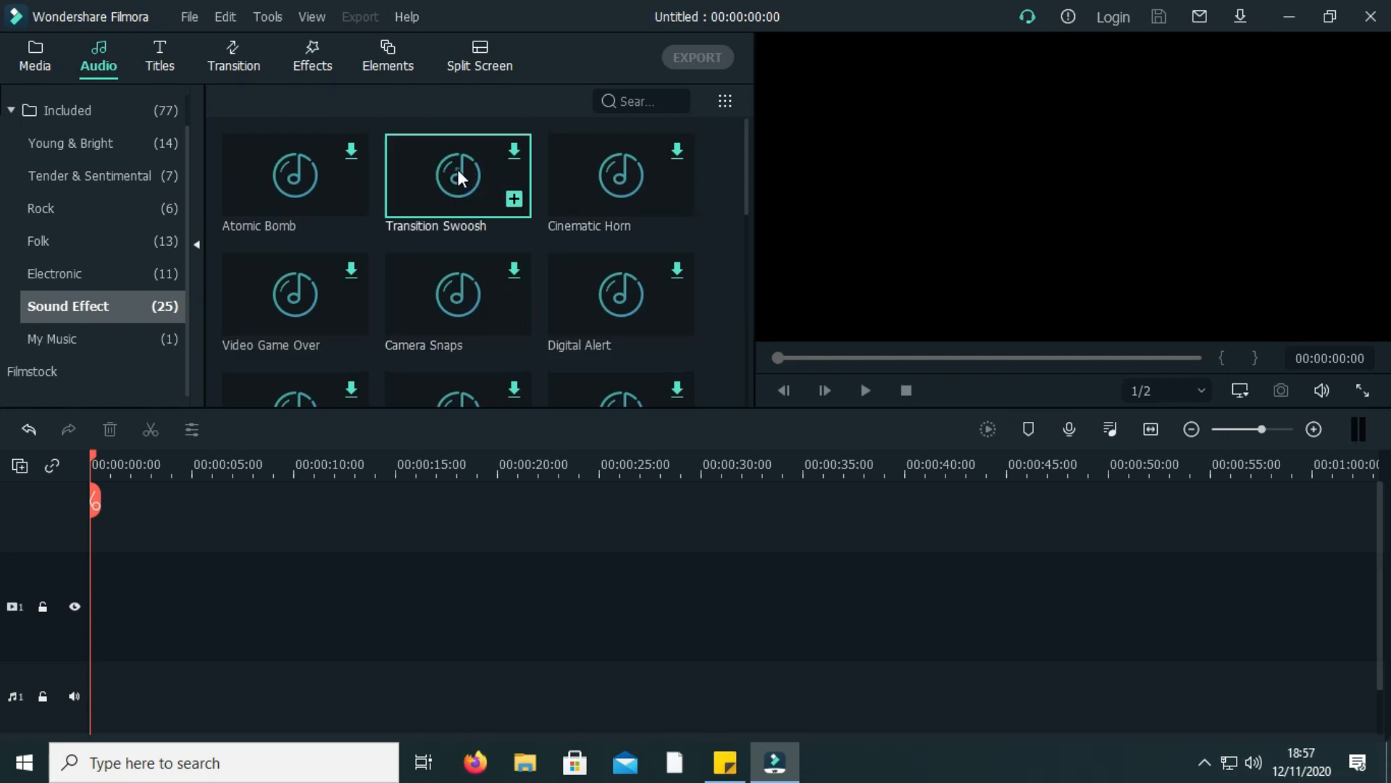
pyautogui.click(858, 390)
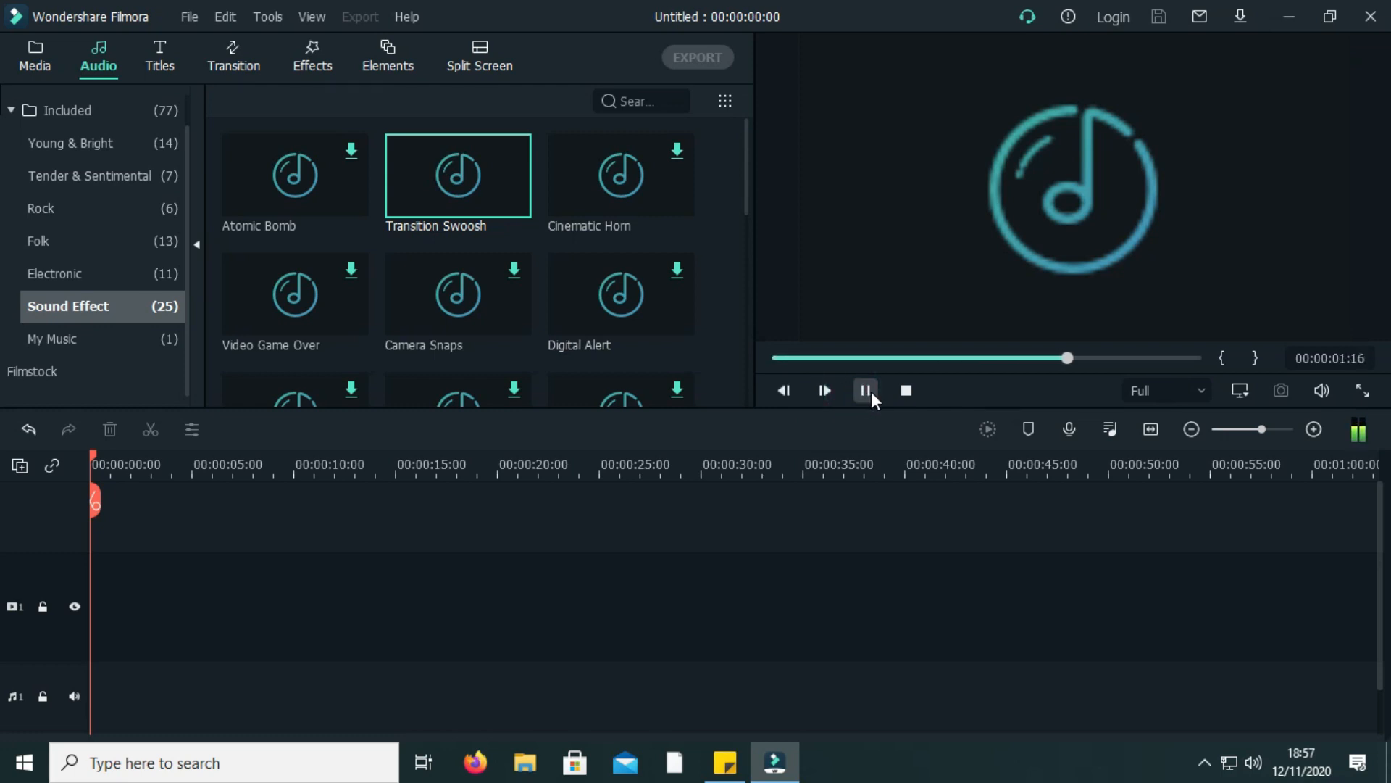
# Step: View the My Music and Filmstock sections of the audio library
pyautogui.click(60, 339)
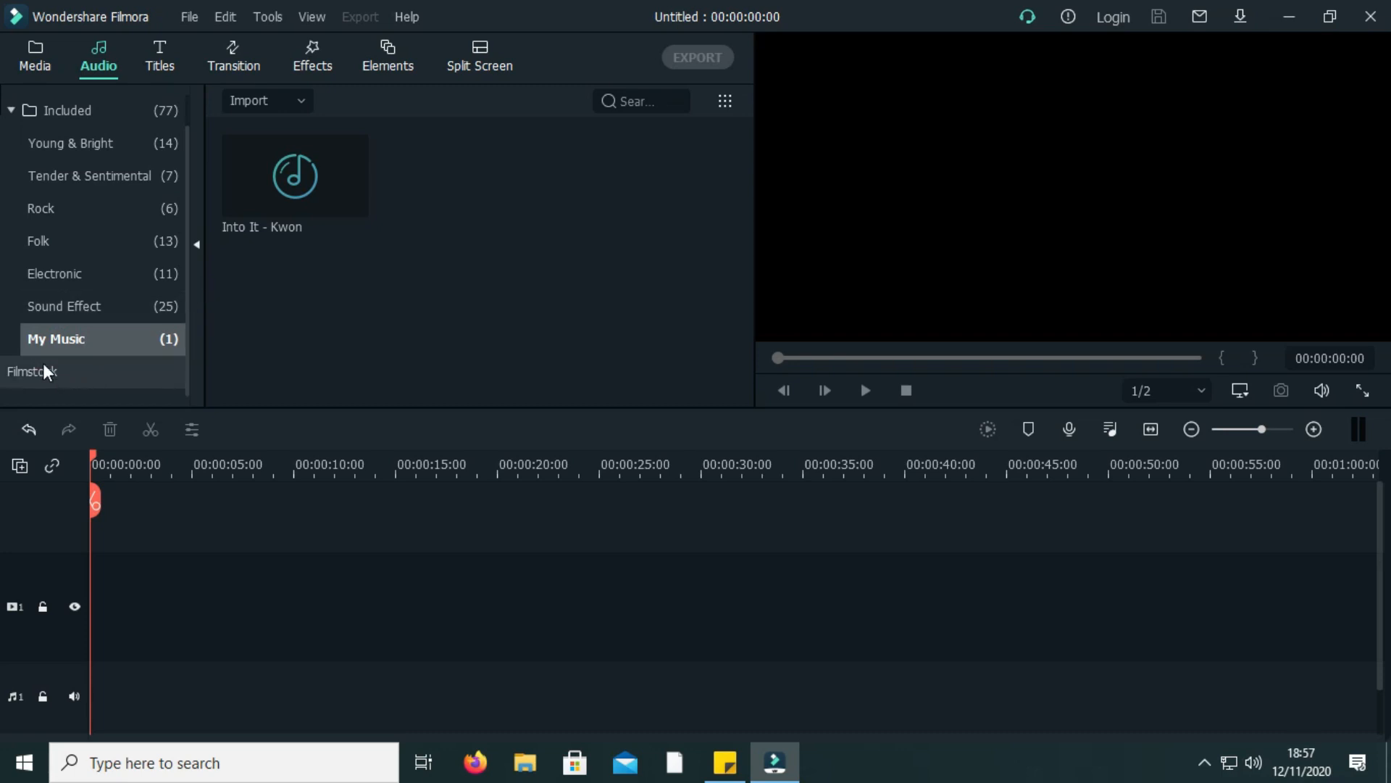
pyautogui.click(187, 284)
pyautogui.click(51, 376)
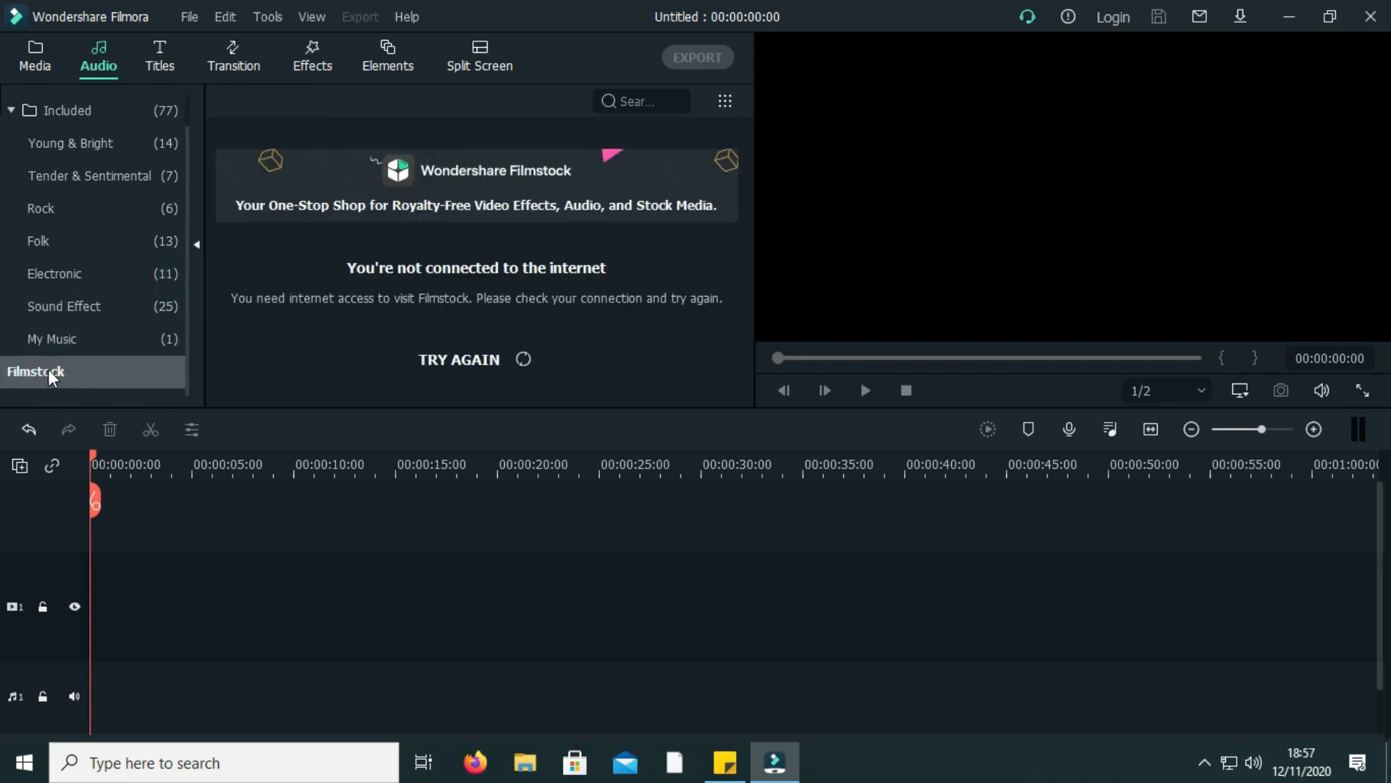
# Step: Open the titles library and look through its Custom, Openers and Titles categories
pyautogui.click(164, 52)
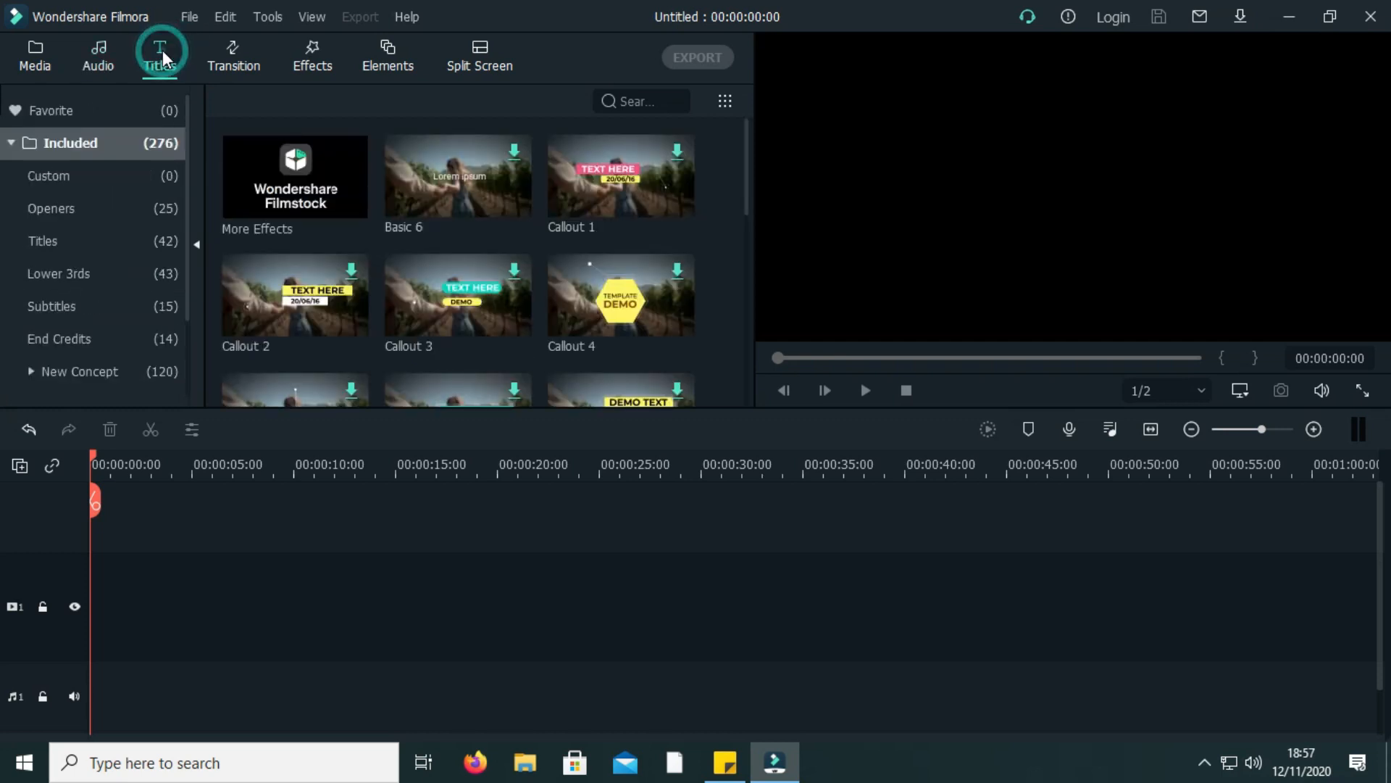
pyautogui.click(161, 61)
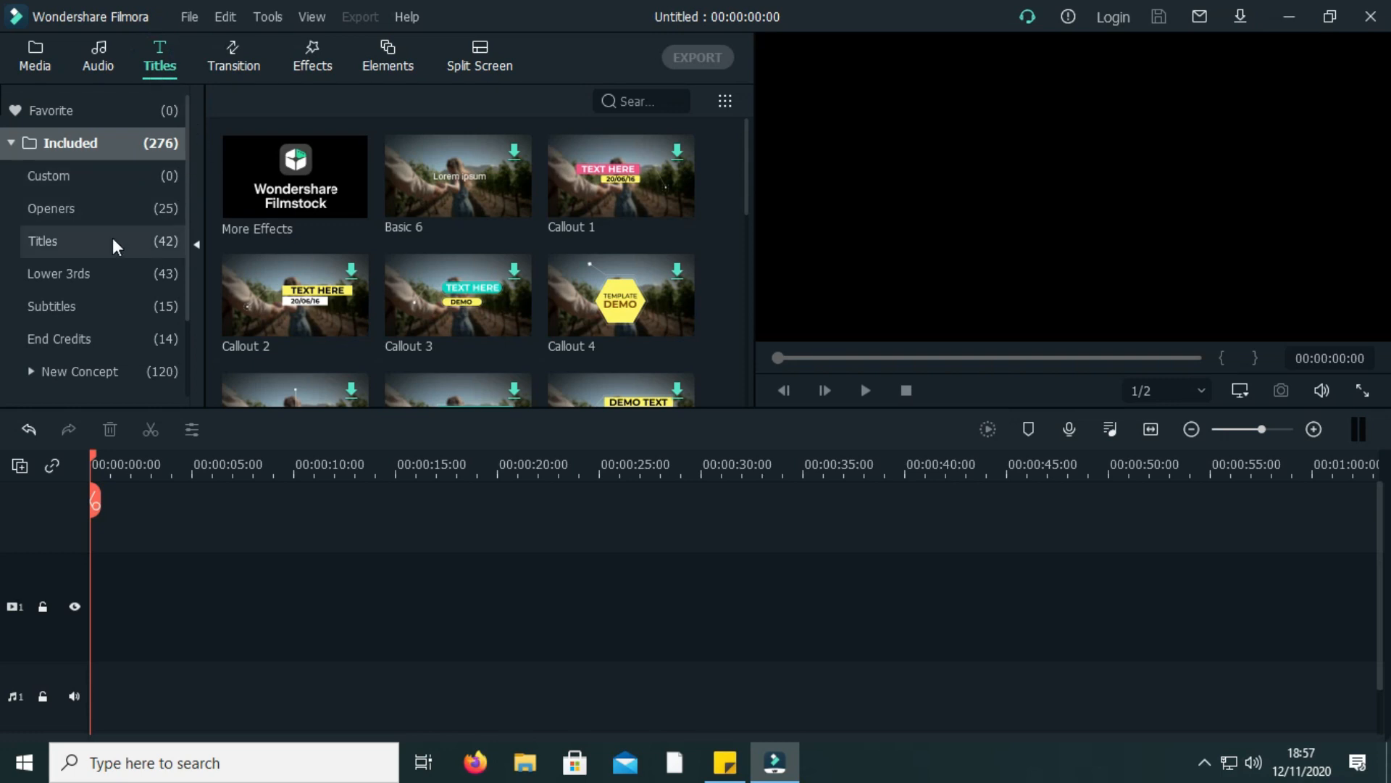
pyautogui.click(46, 178)
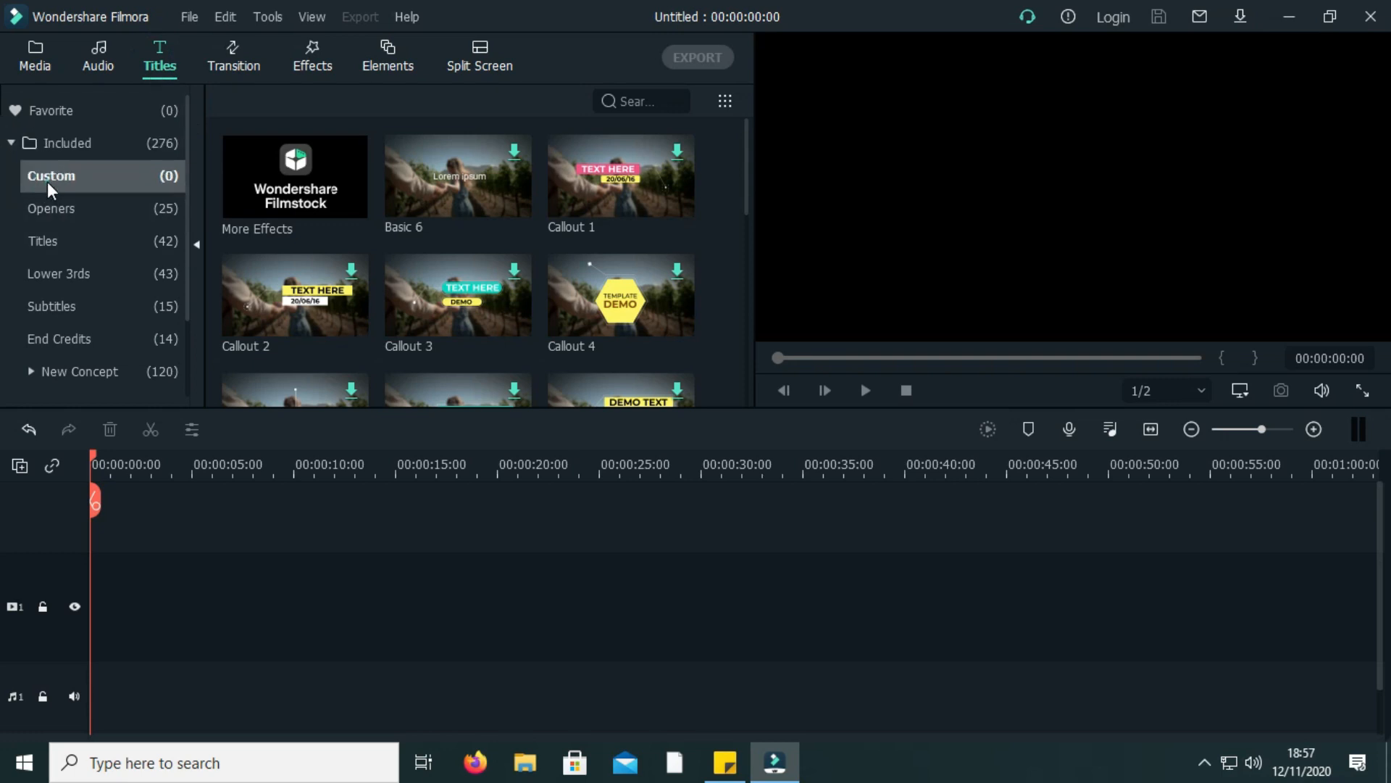
pyautogui.click(71, 212)
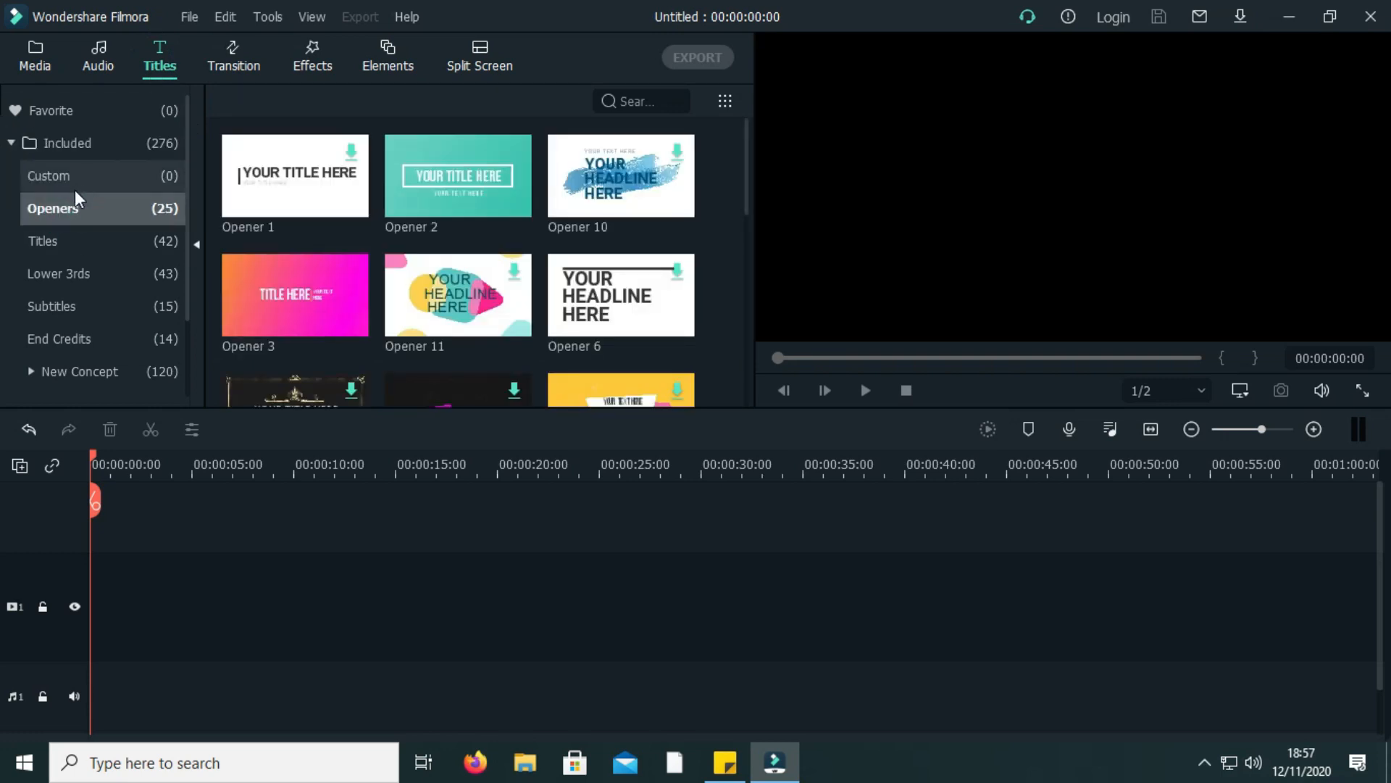
pyautogui.click(57, 242)
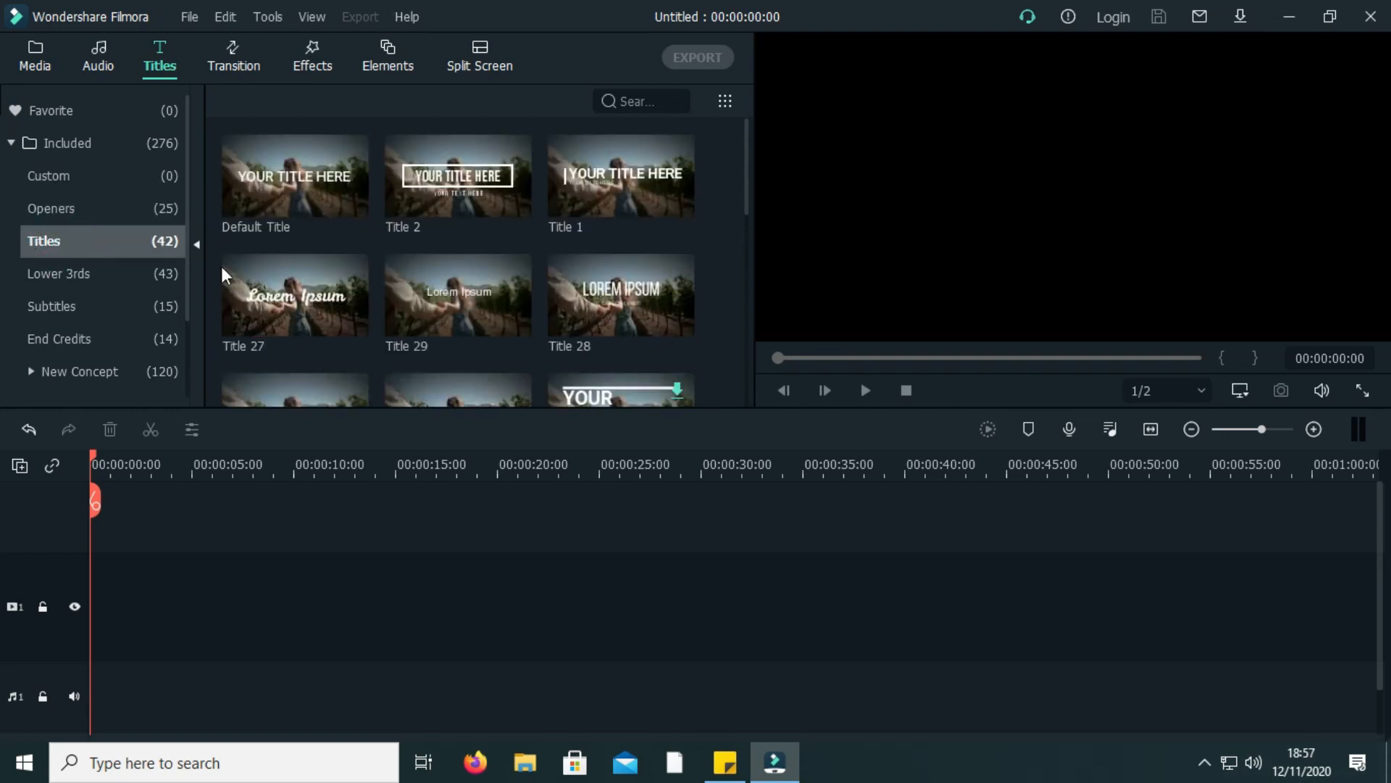
pyautogui.scroll(-10, 624, 283)
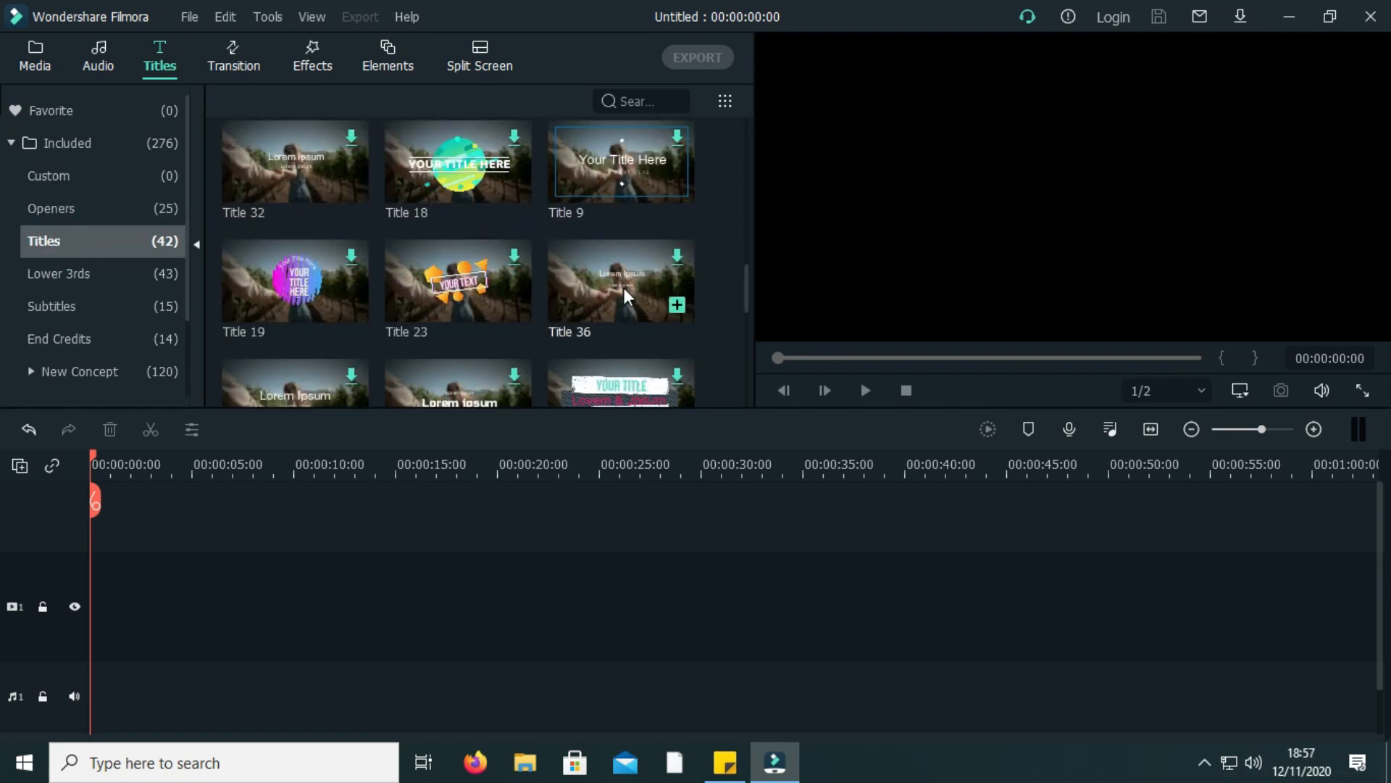
pyautogui.scroll(-3, 620, 316)
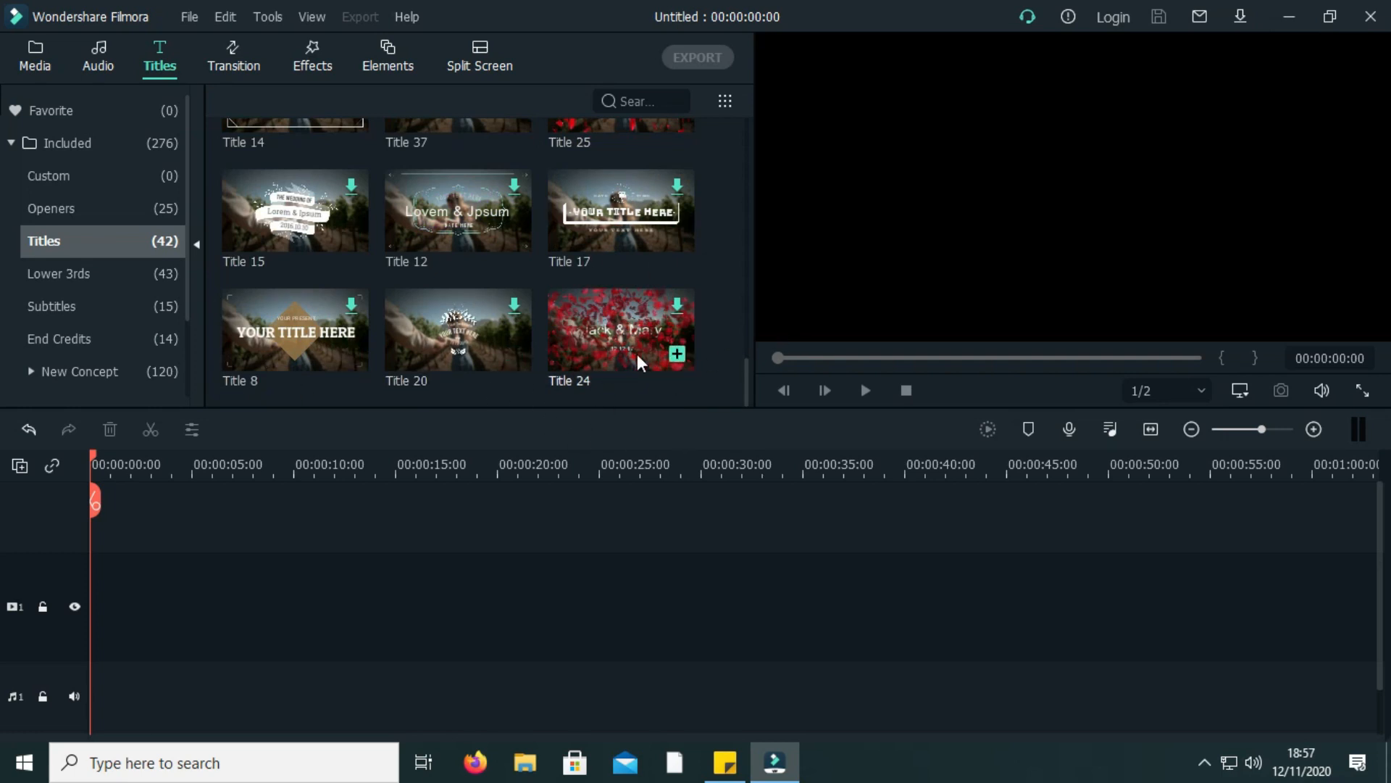
pyautogui.scroll(12, 593, 264)
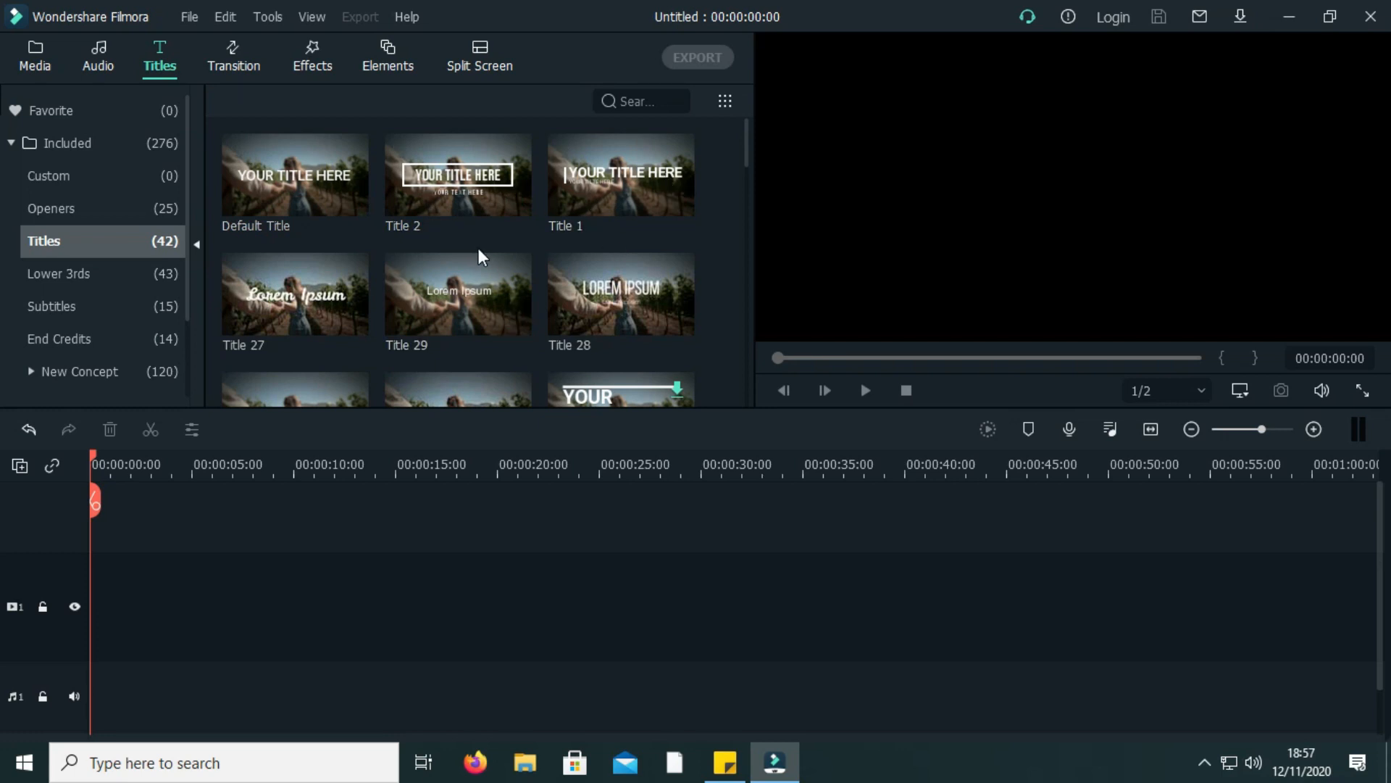
# Step: Look through the Lower 3rds, Subtitles and End Credits title templates
pyautogui.click(88, 274)
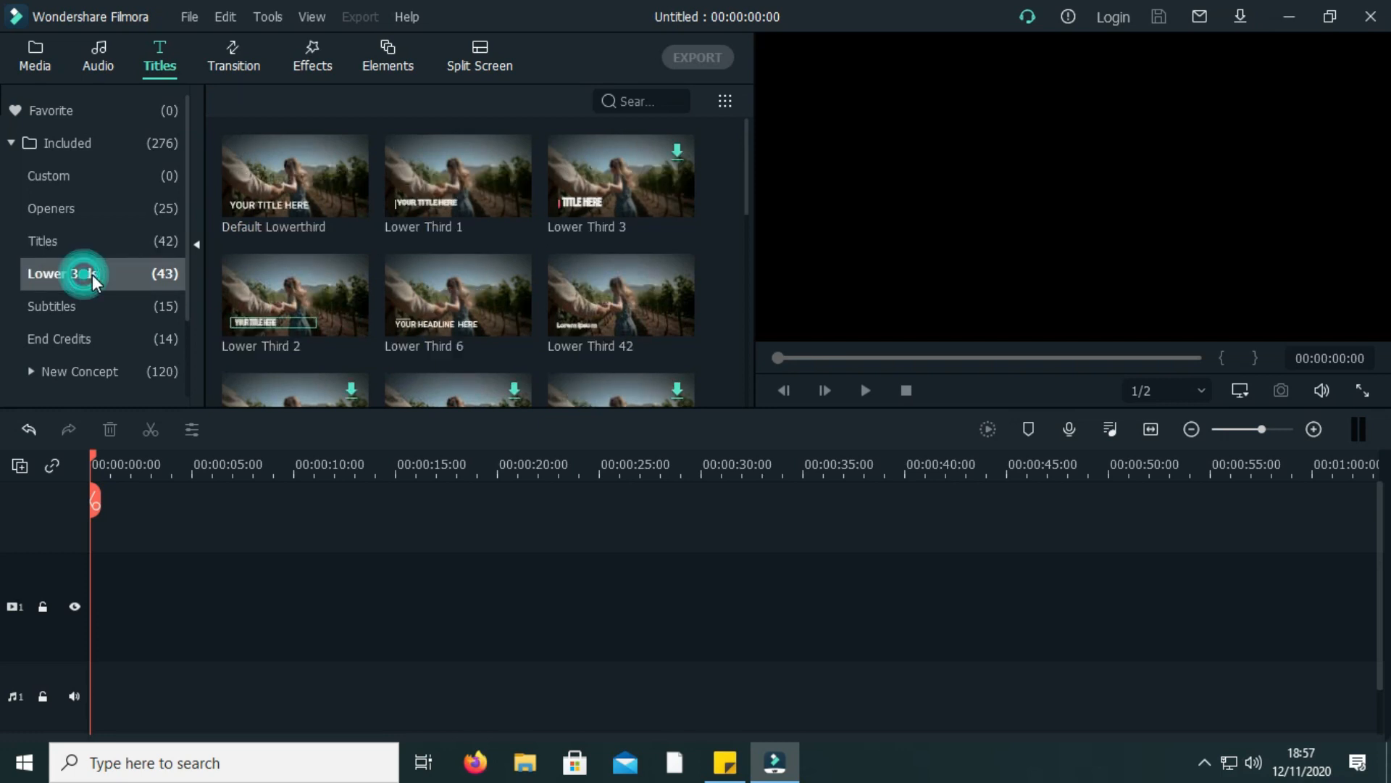
pyautogui.scroll(-15, 575, 258)
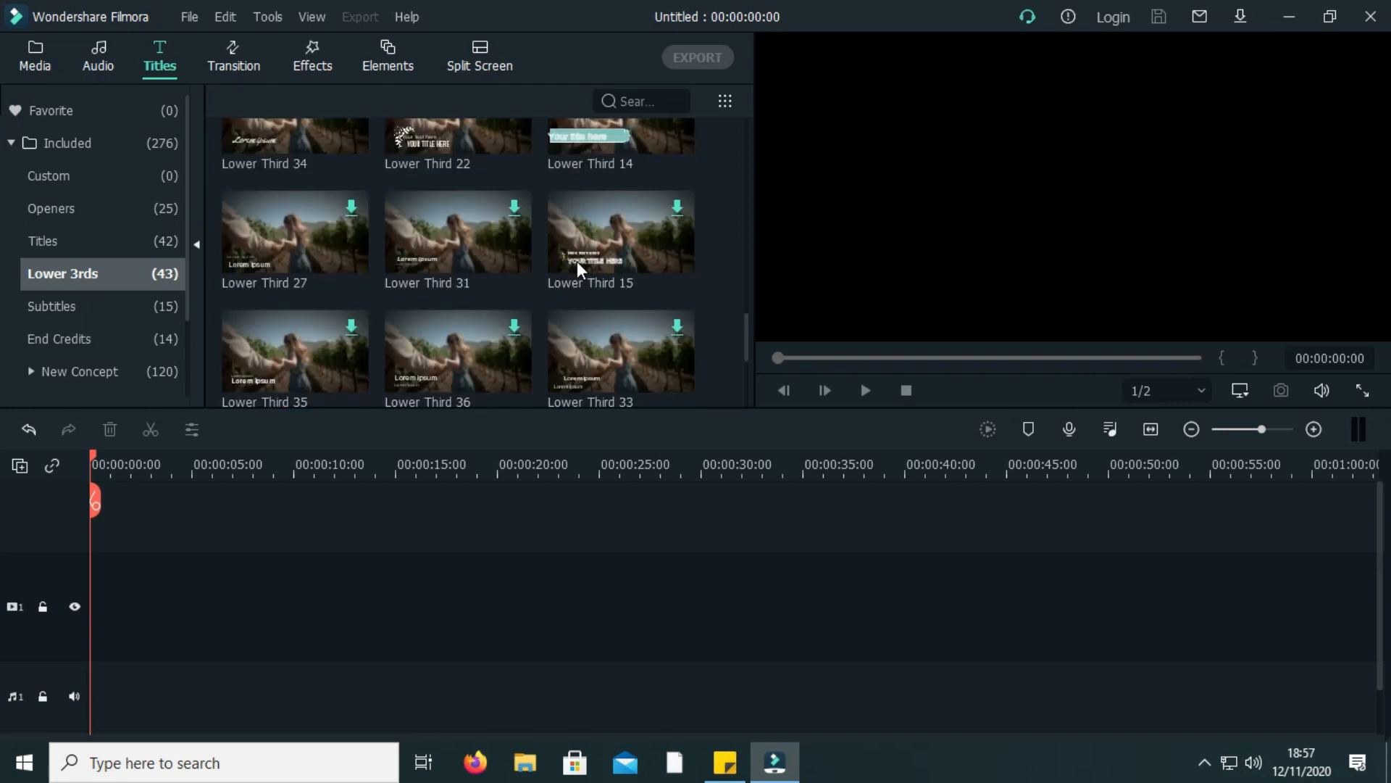
pyautogui.scroll(15, 589, 262)
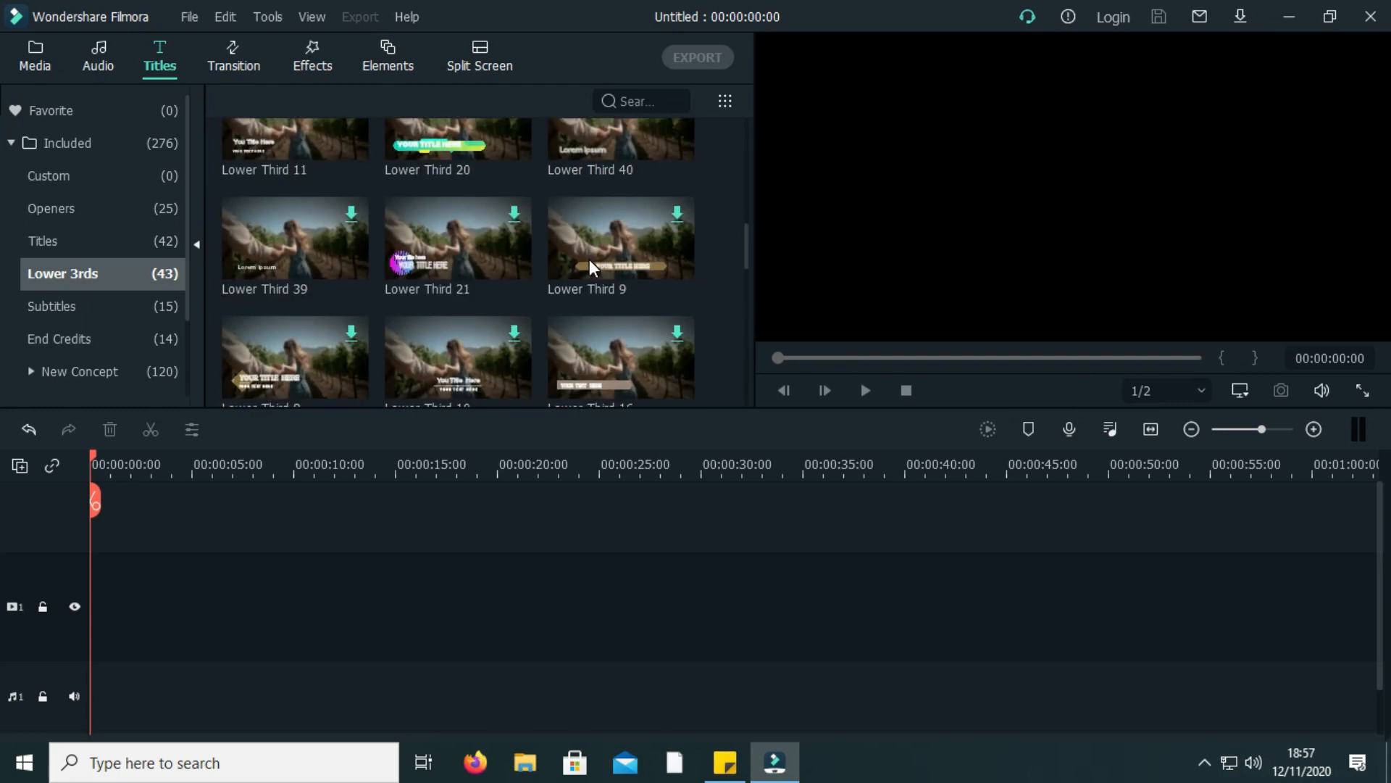
pyautogui.click(24, 308)
pyautogui.scroll(-5, 410, 234)
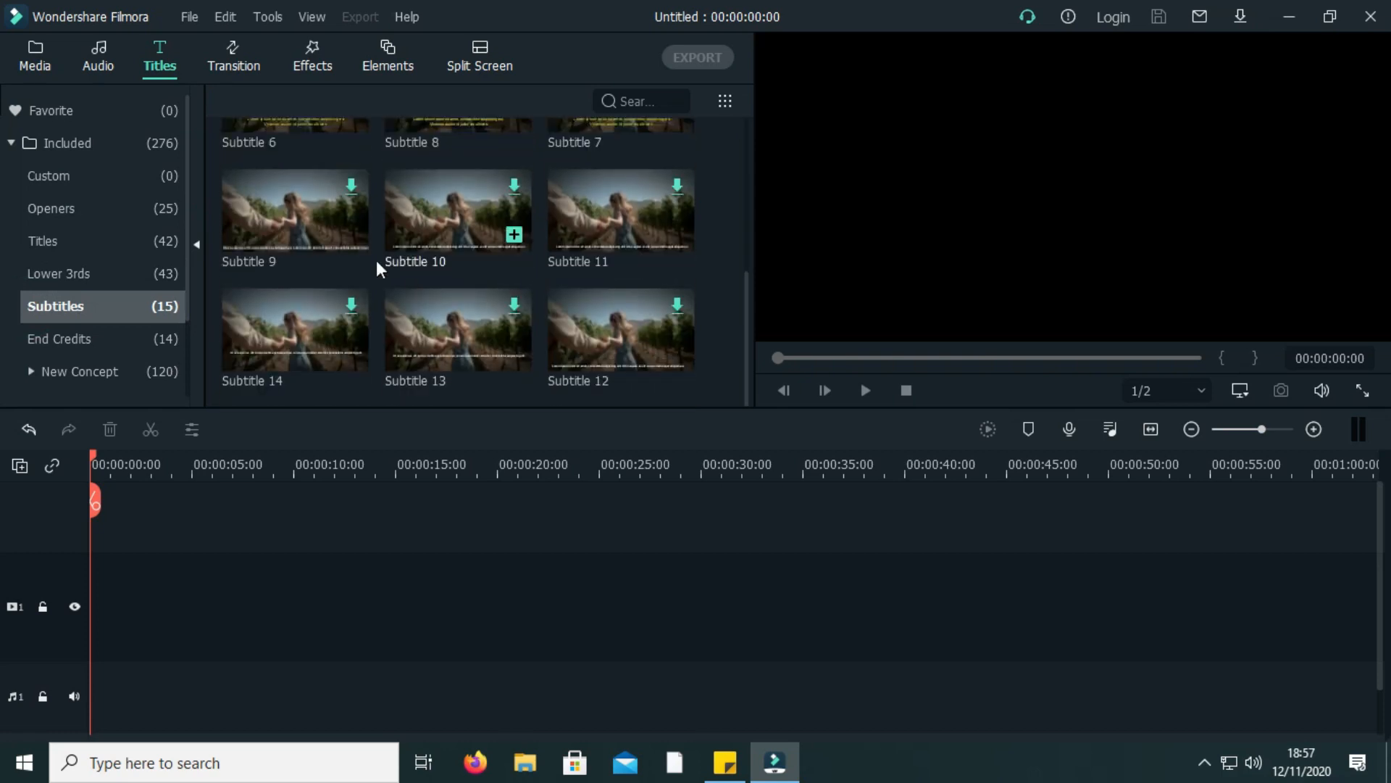
pyautogui.click(29, 344)
pyautogui.scroll(-5, 484, 294)
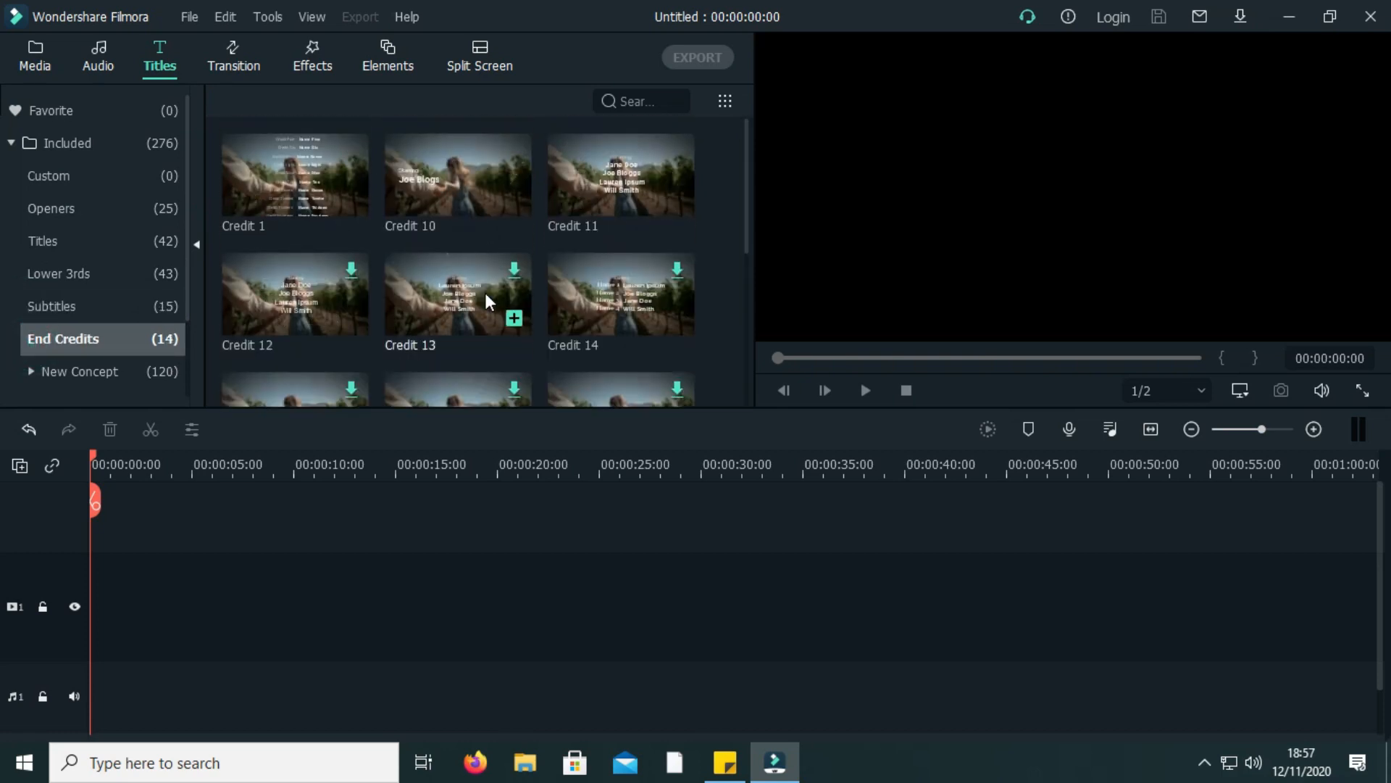
# Step: Browse the New Concept title templates from beginning to end
pyautogui.click(41, 376)
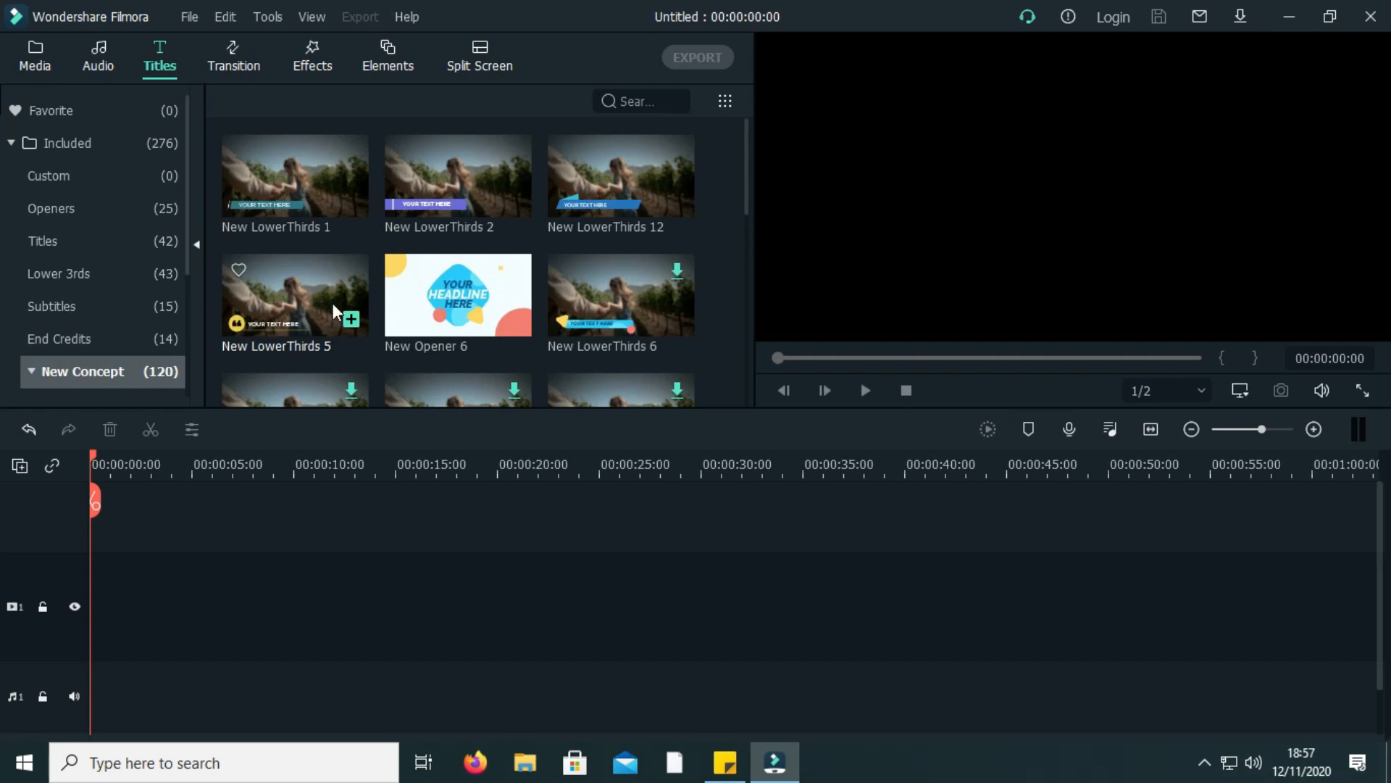
pyautogui.scroll(-5, 480, 255)
pyautogui.scroll(5, 485, 314)
pyautogui.scroll(-3, 508, 323)
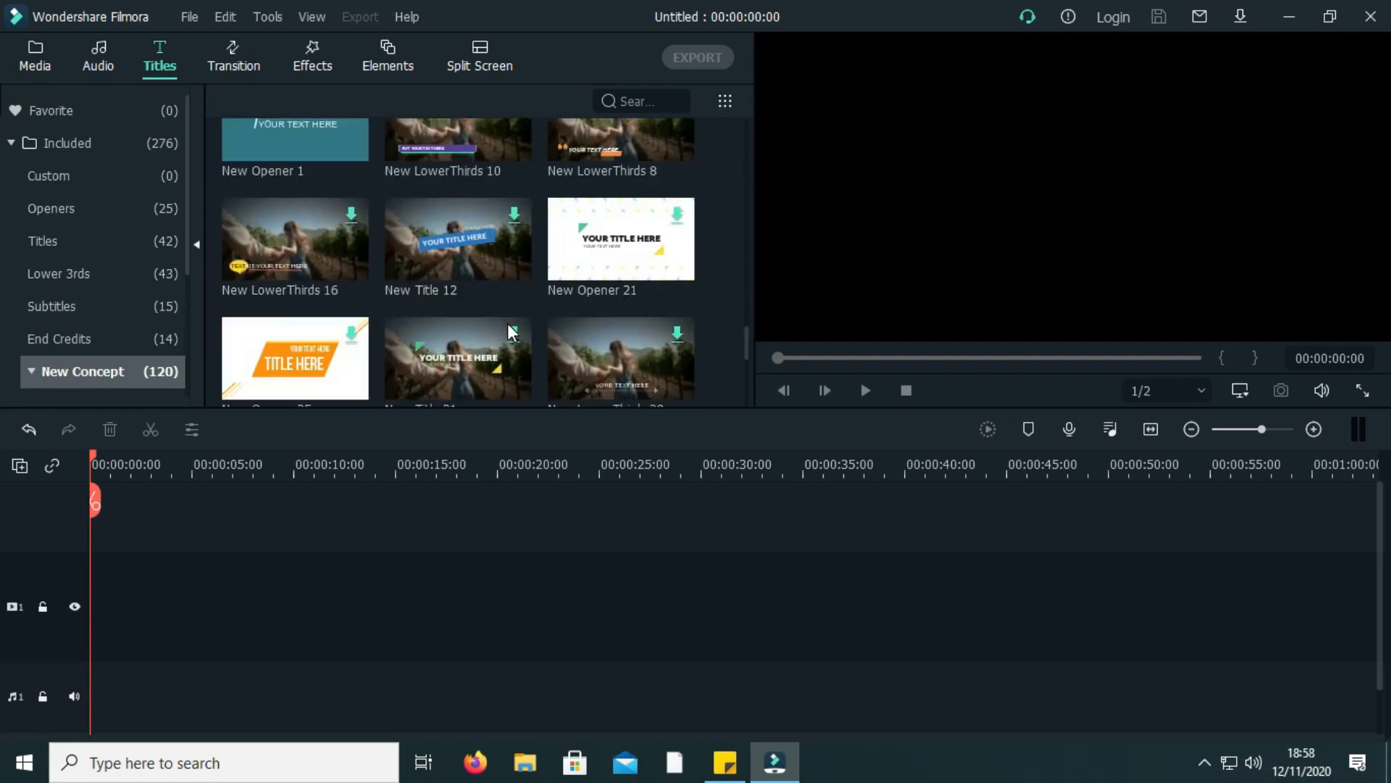
pyautogui.scroll(-3, 509, 323)
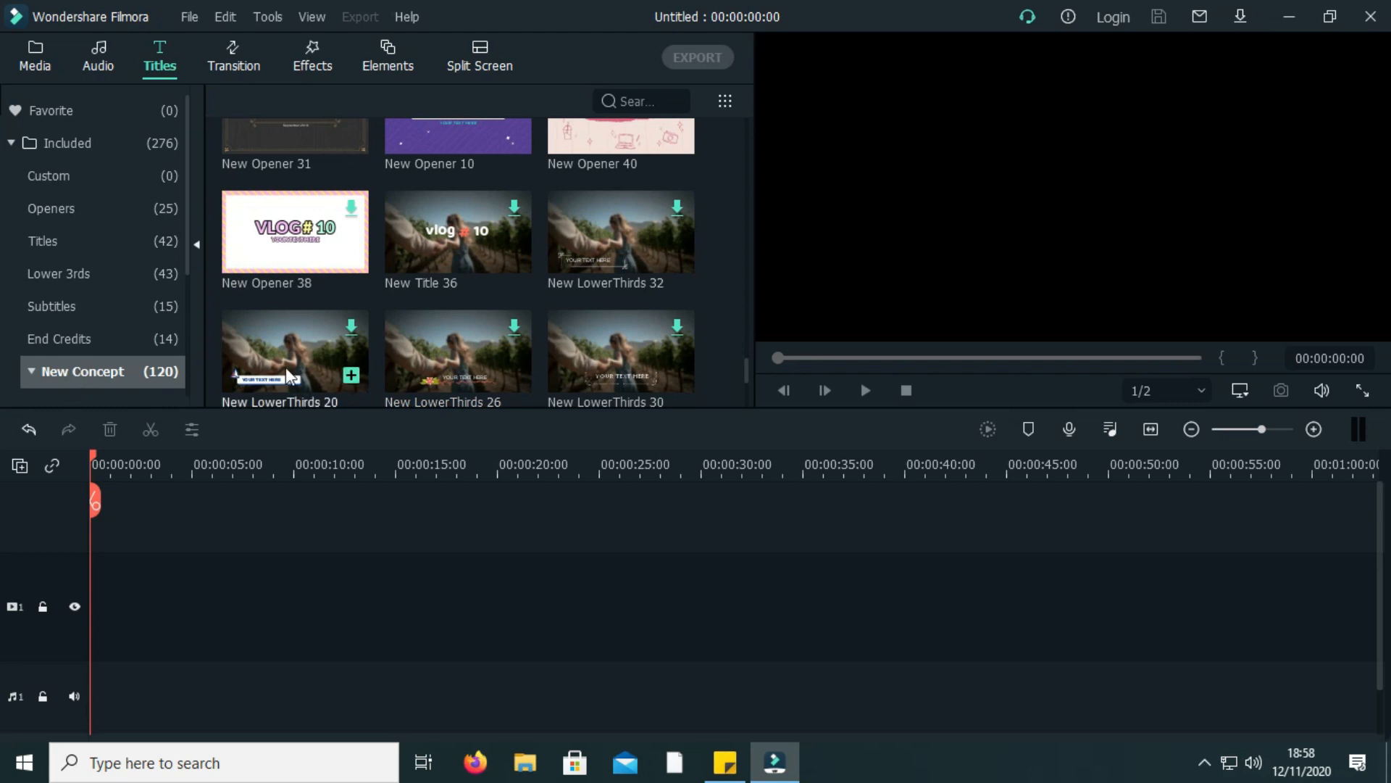
pyautogui.scroll(-3, 236, 364)
pyautogui.scroll(-3, 268, 359)
pyautogui.scroll(-3, 550, 374)
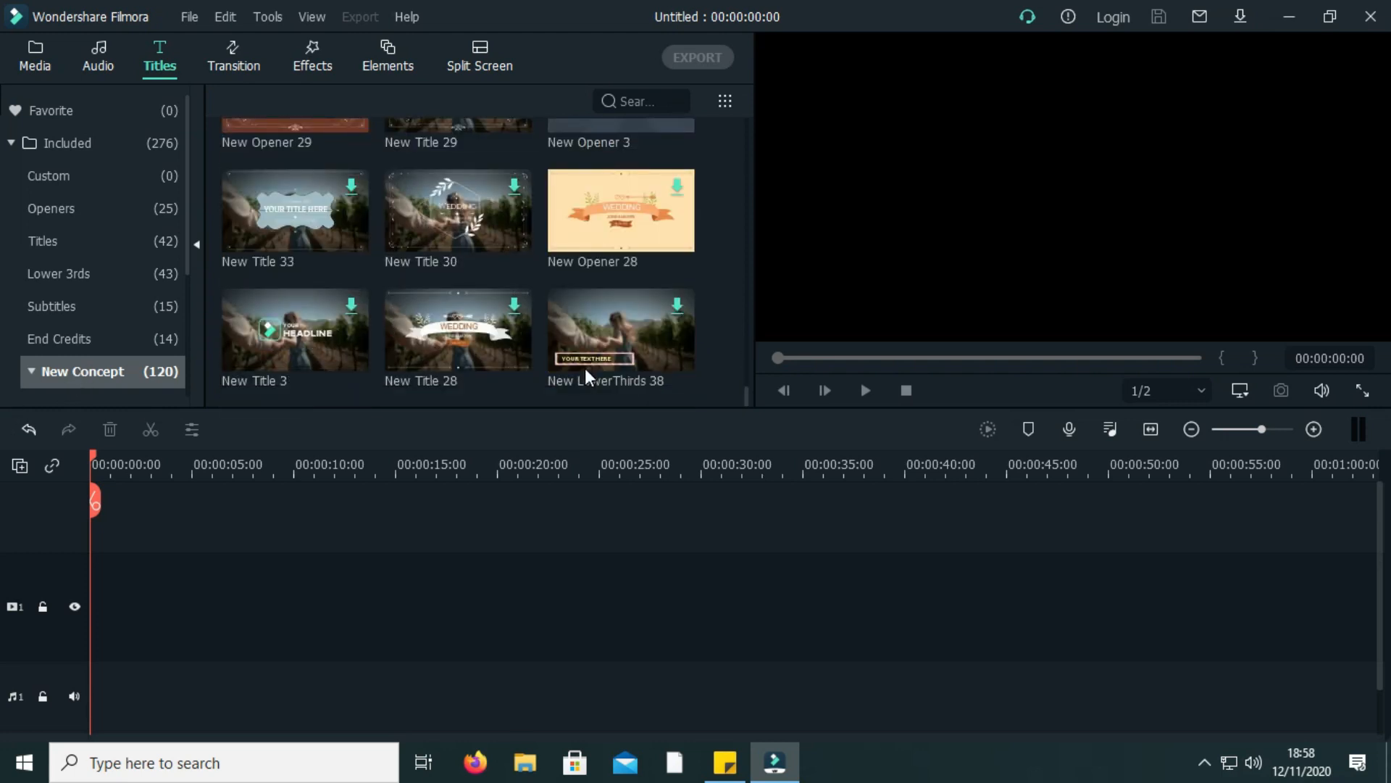
pyautogui.scroll(3, 586, 373)
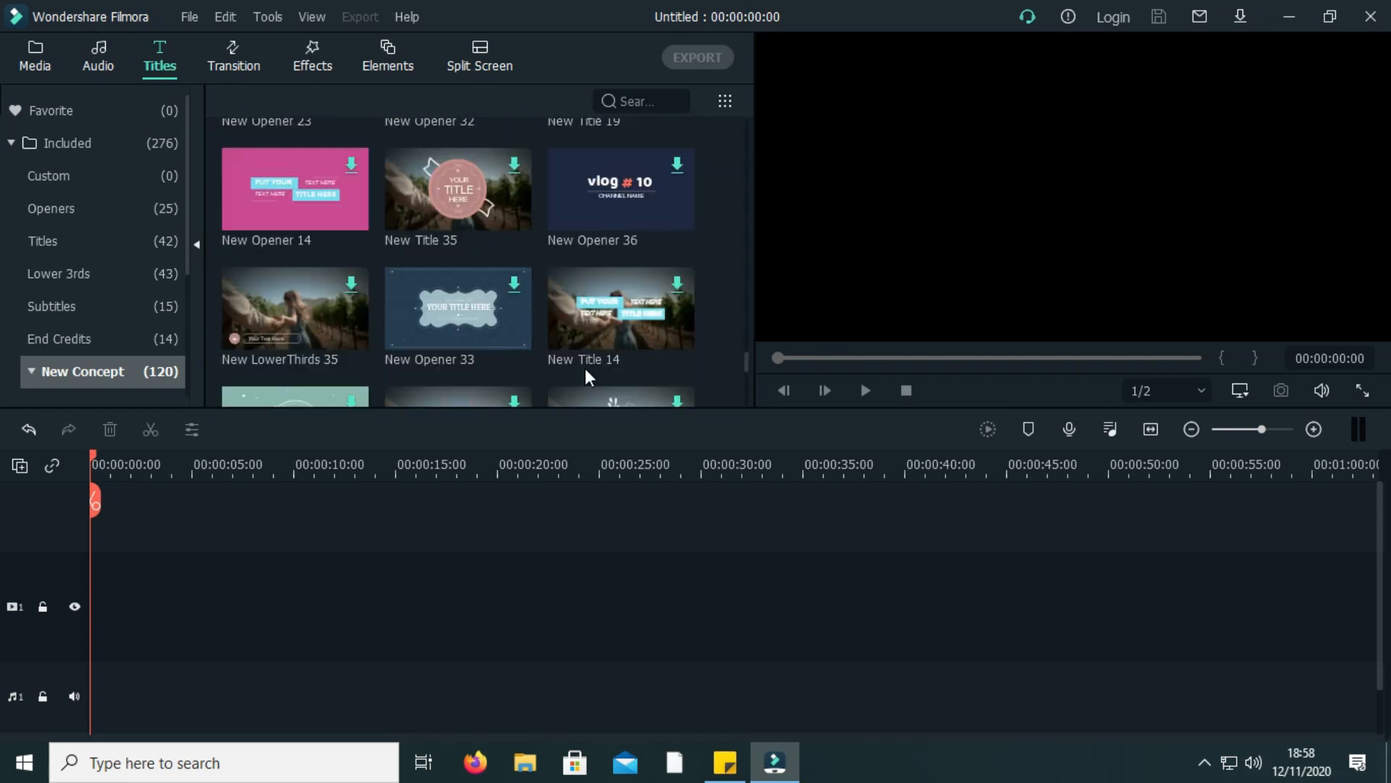
pyautogui.scroll(3, 585, 371)
pyautogui.scroll(-1, 586, 371)
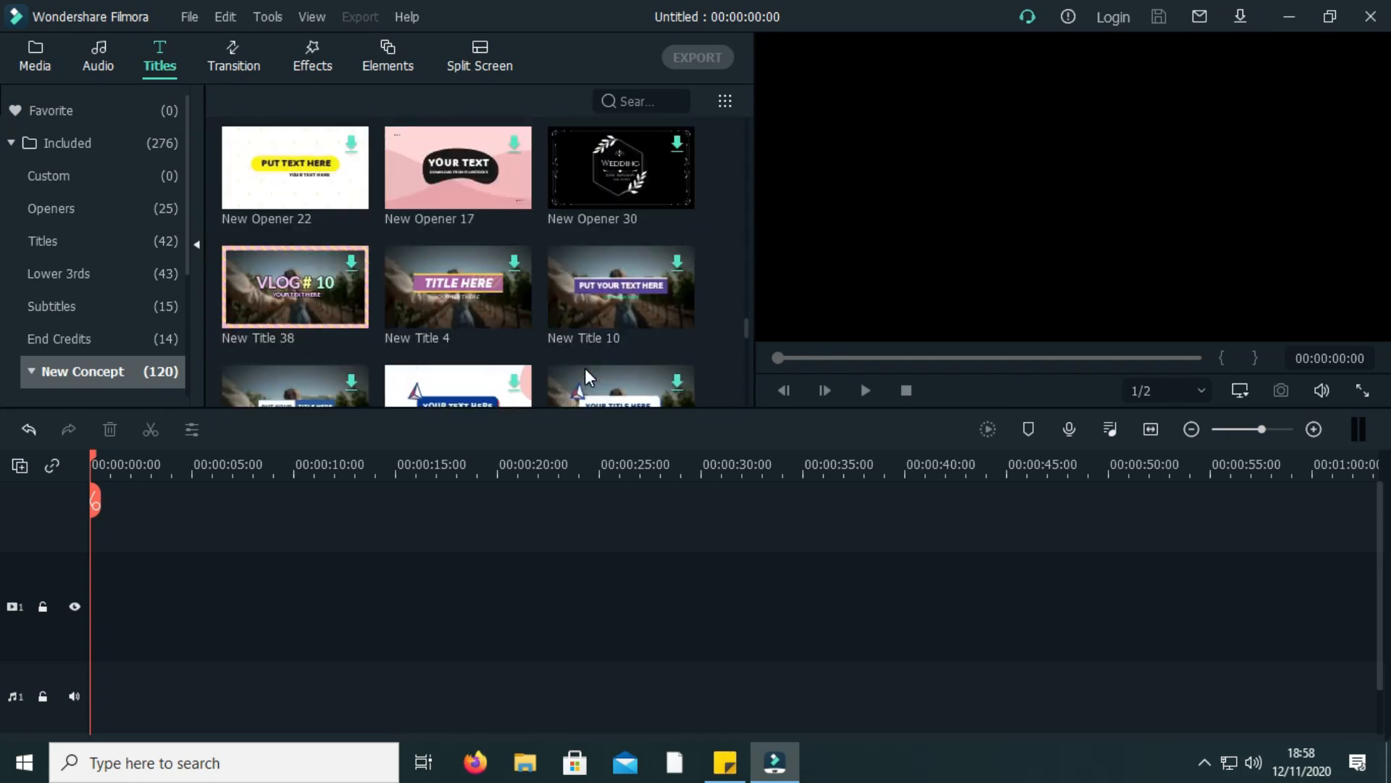
pyautogui.scroll(-6, 585, 368)
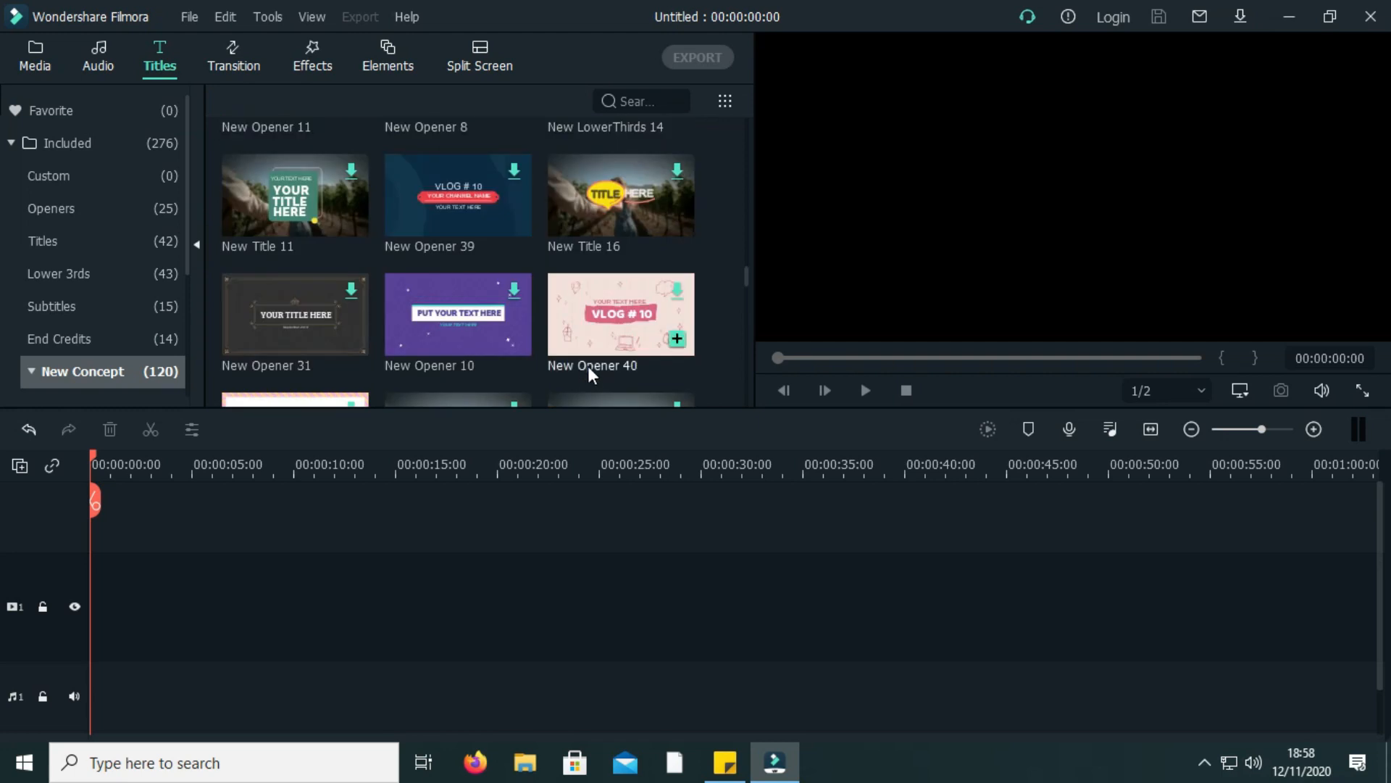
# Step: Place the New Title 16 template at the start of video track 1 and play it
pyautogui.click(582, 184)
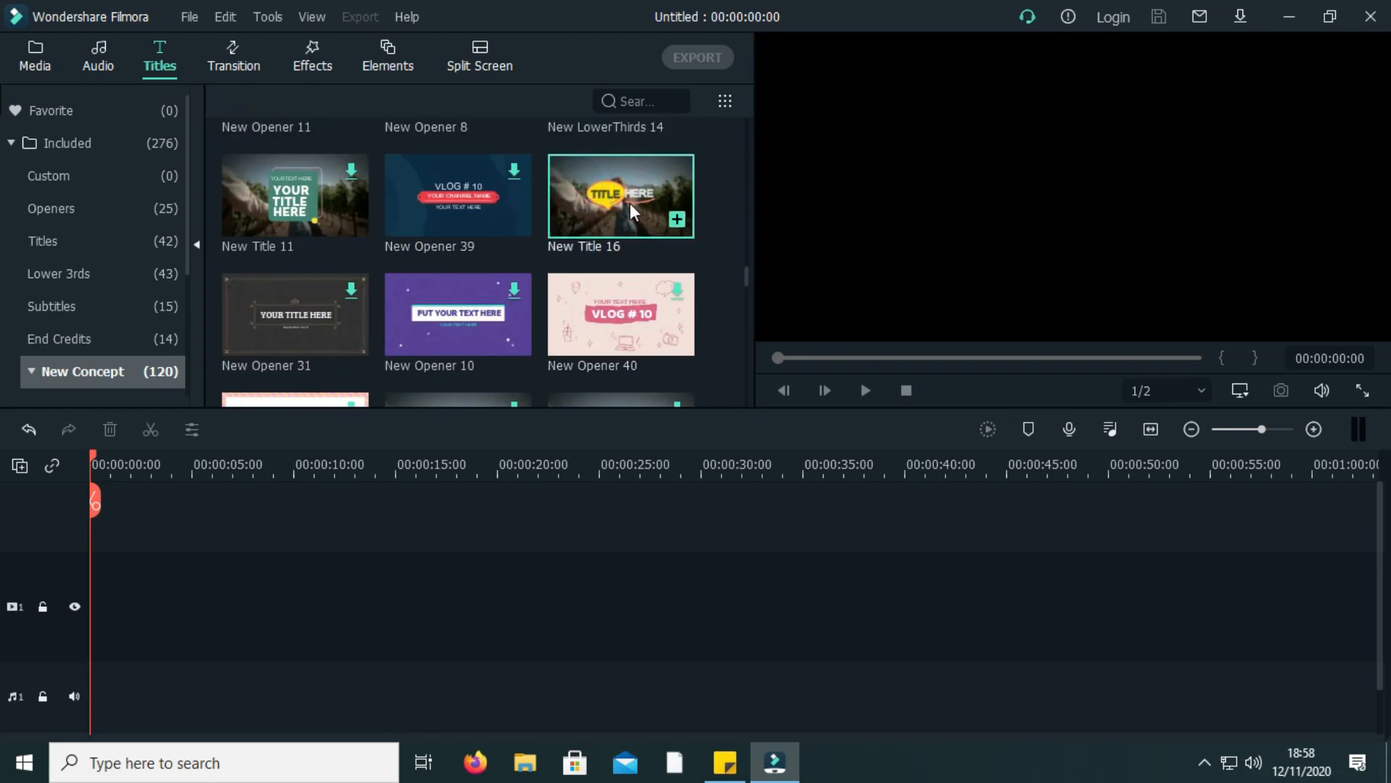
pyautogui.moveTo(620, 188); pyautogui.dragTo(98, 569)
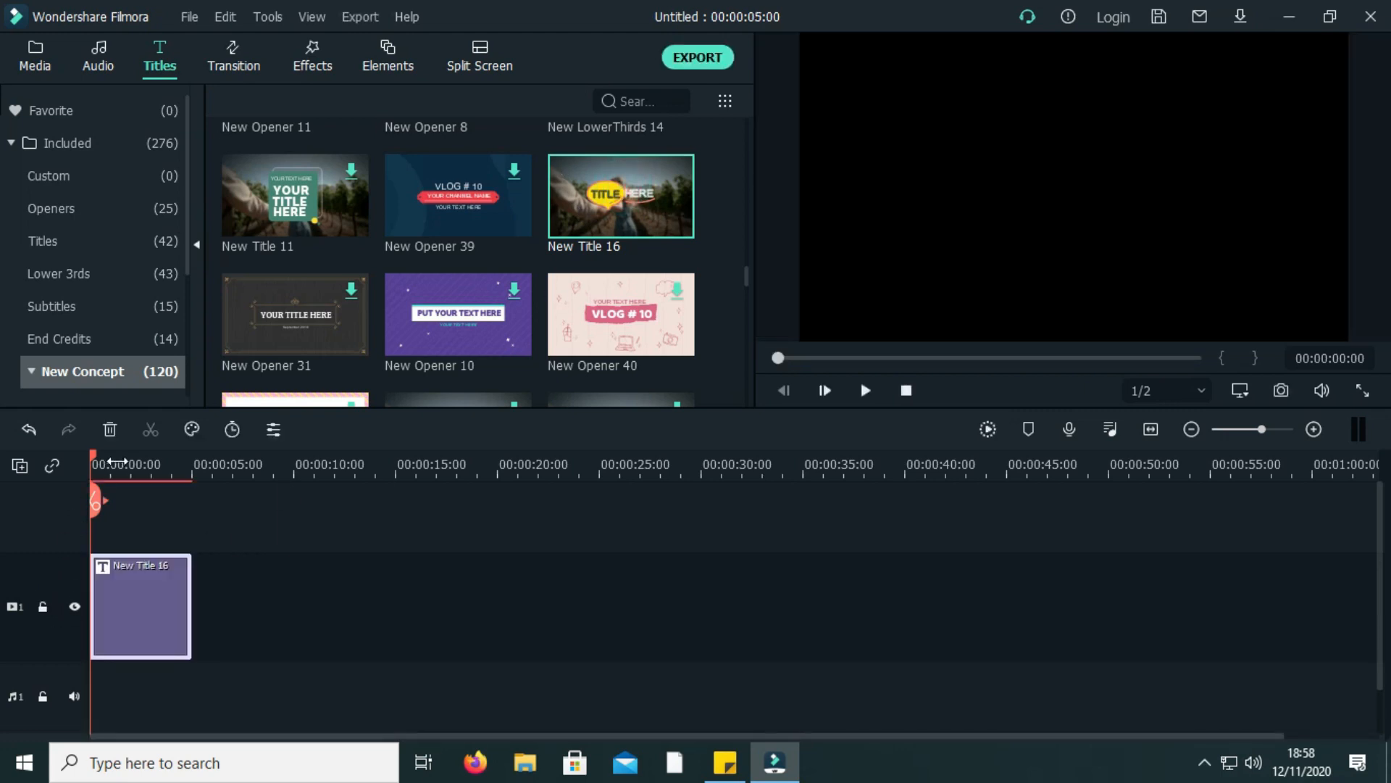
pyautogui.click(863, 389)
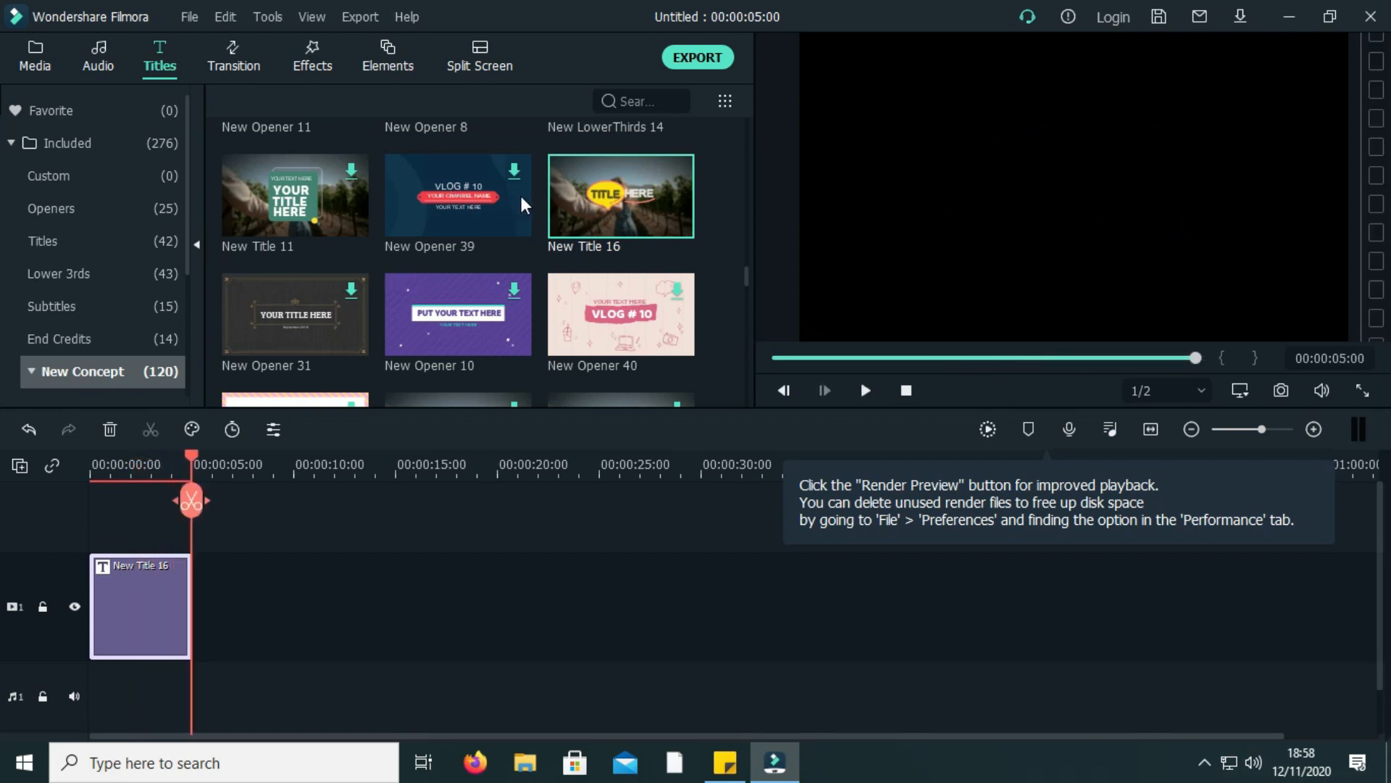
# Step: Add the New Opener 39 template to video track 1 at about 13 seconds
pyautogui.moveTo(471, 178)
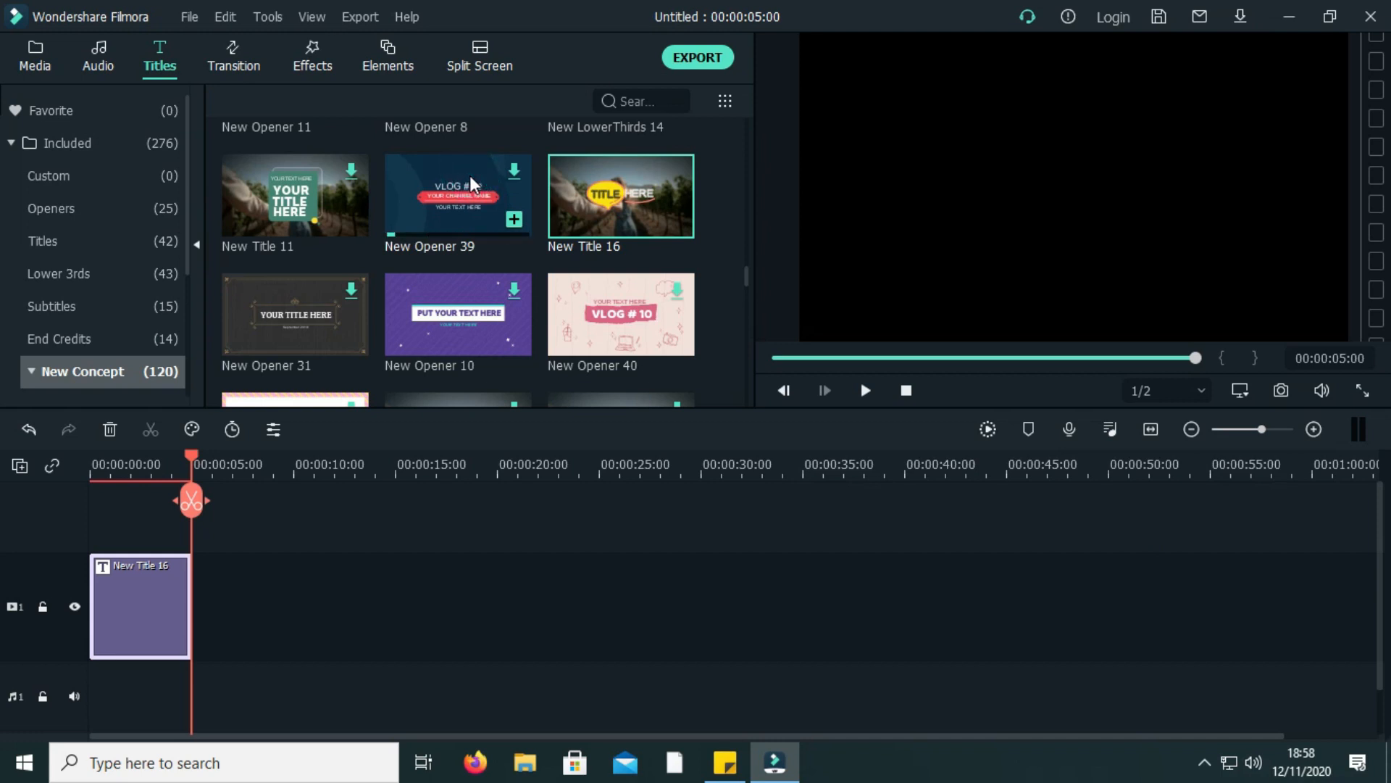
pyautogui.moveTo(469, 175); pyautogui.dragTo(358, 616)
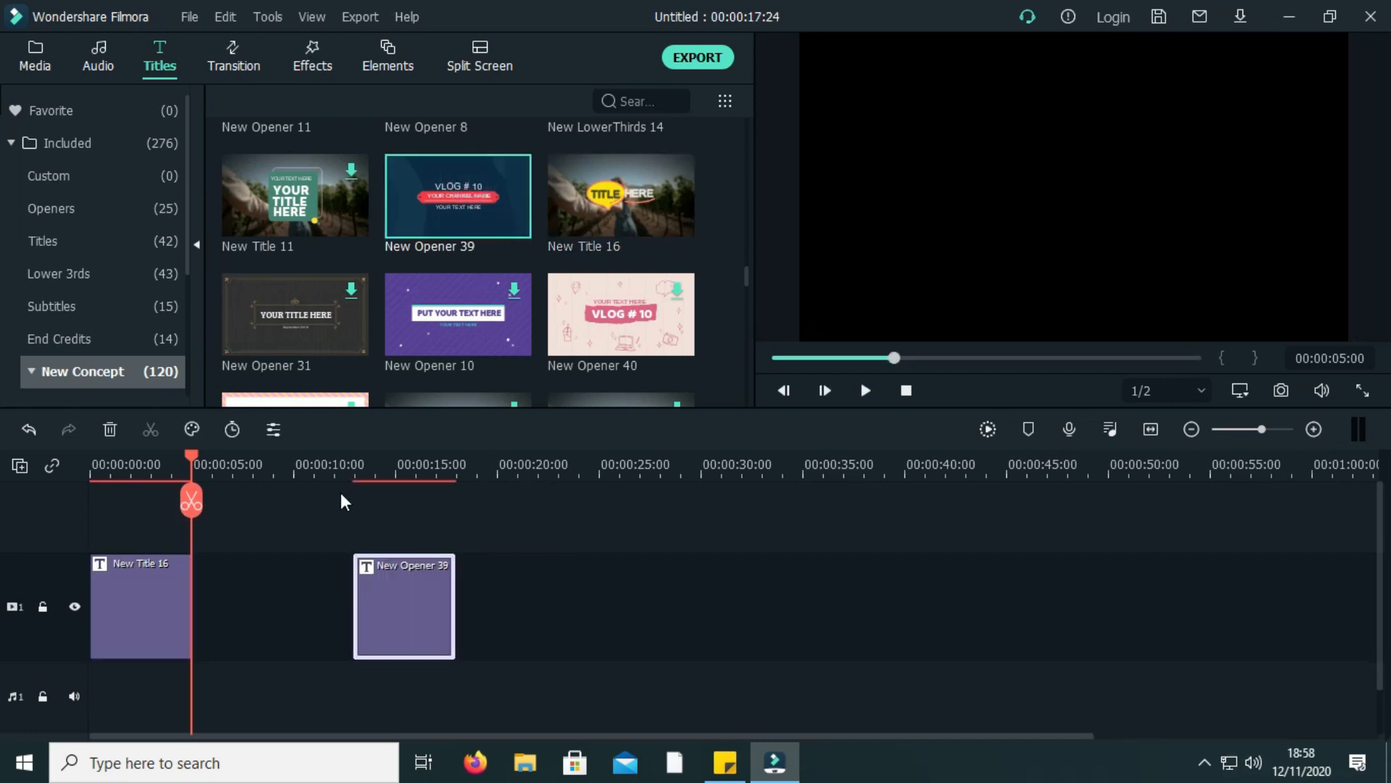
# Step: Play the New Opener 39 title from just before its start and delete both title clips from video track 1
pyautogui.click(344, 462)
pyautogui.click(864, 392)
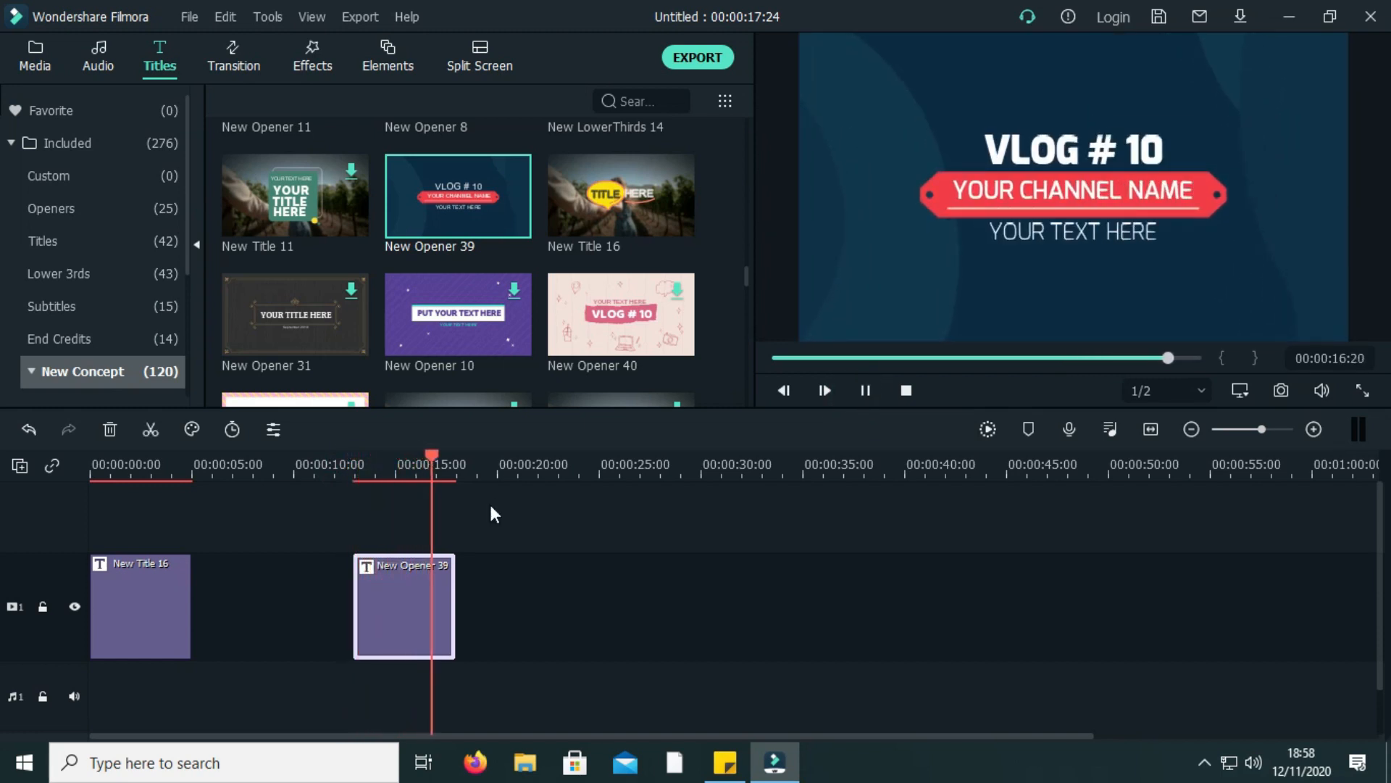
pyautogui.click(419, 601)
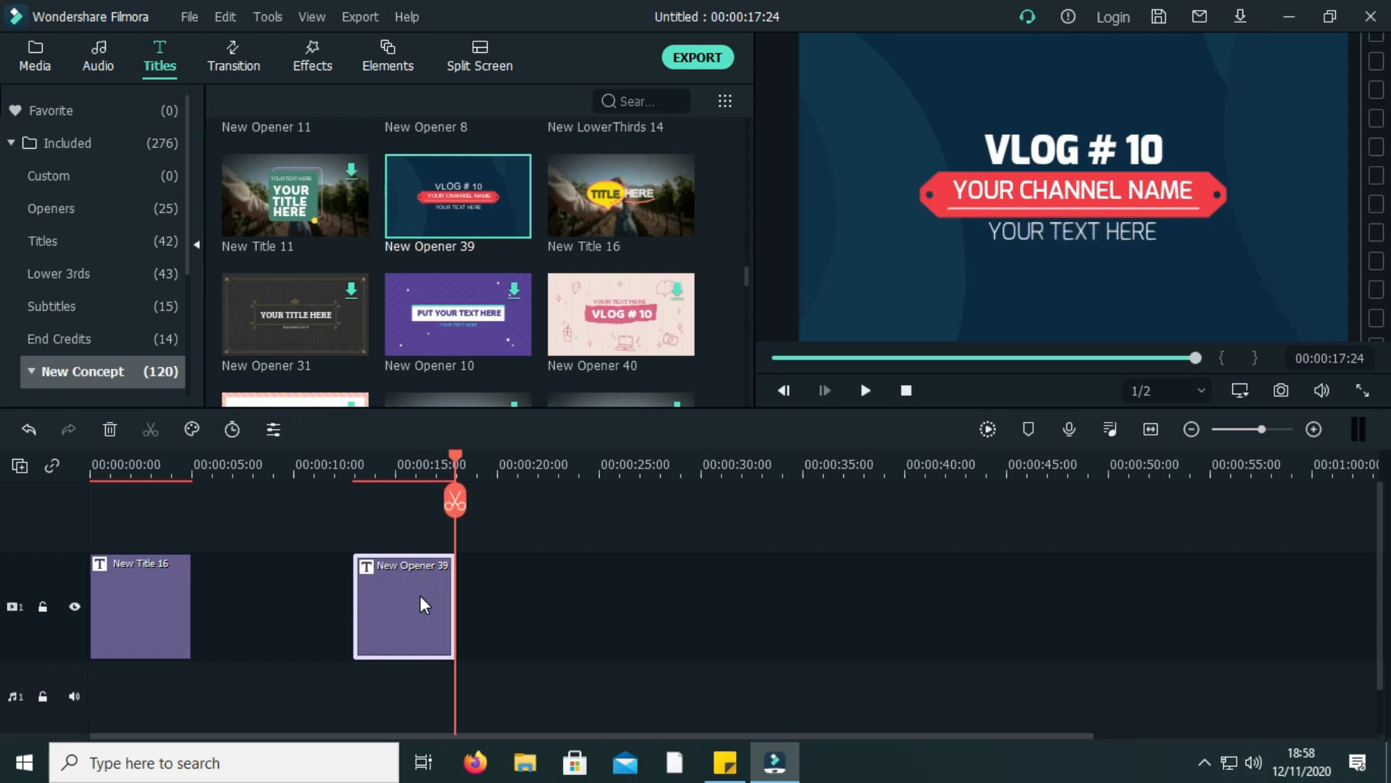
pyautogui.press('Delete')
pyautogui.click(137, 575)
pyautogui.press('Delete')
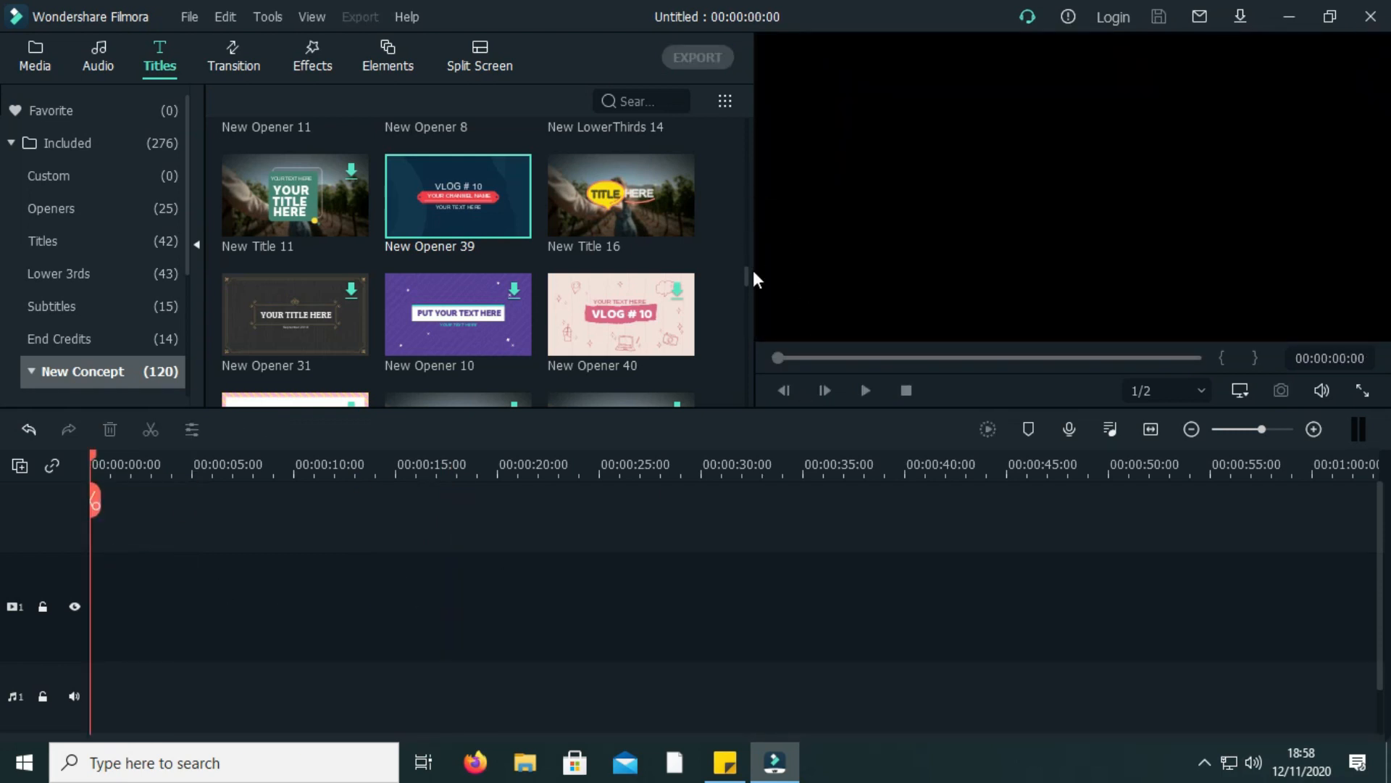
# Step: Try out the New Title 40 template on video track 1 at about 9 seconds, playing it and removing the clip
pyautogui.moveTo(745, 276); pyautogui.dragTo(748, 313)
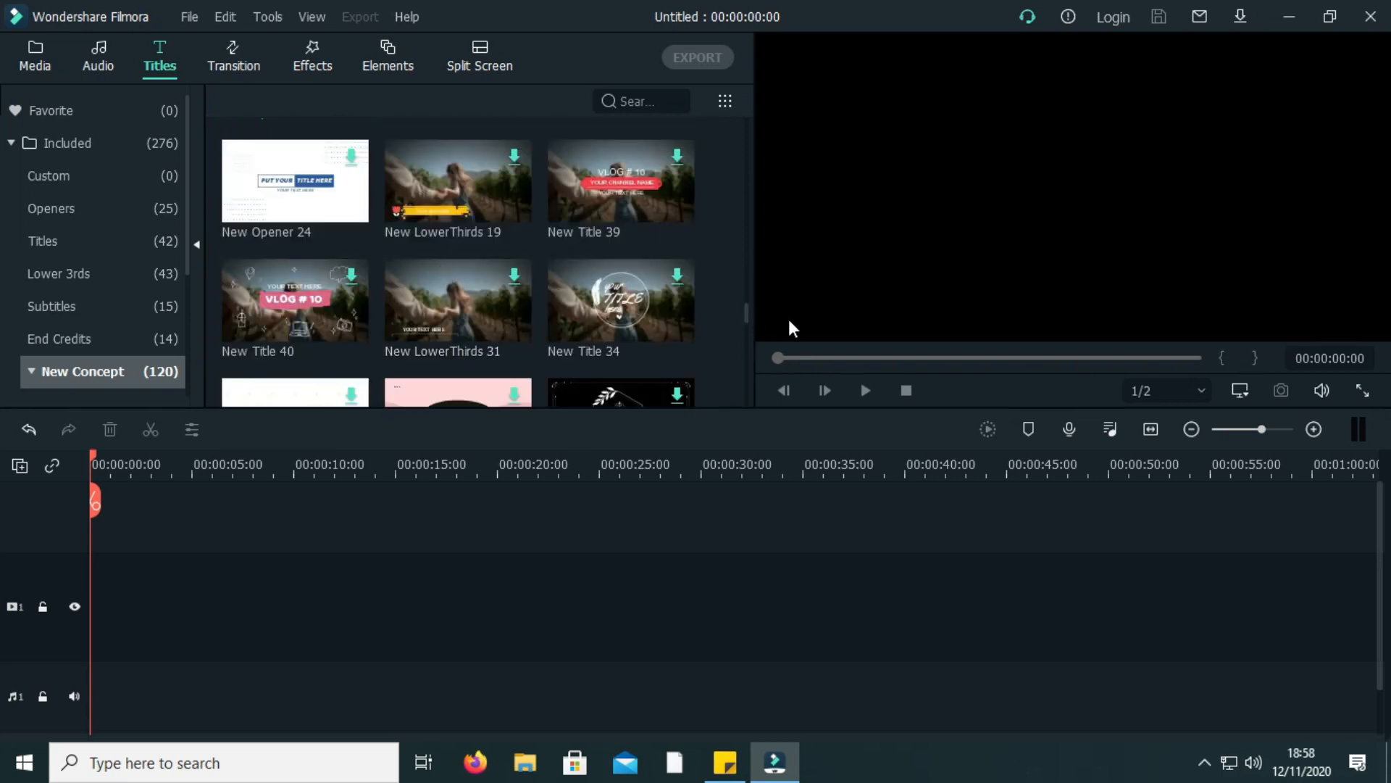
pyautogui.click(293, 276)
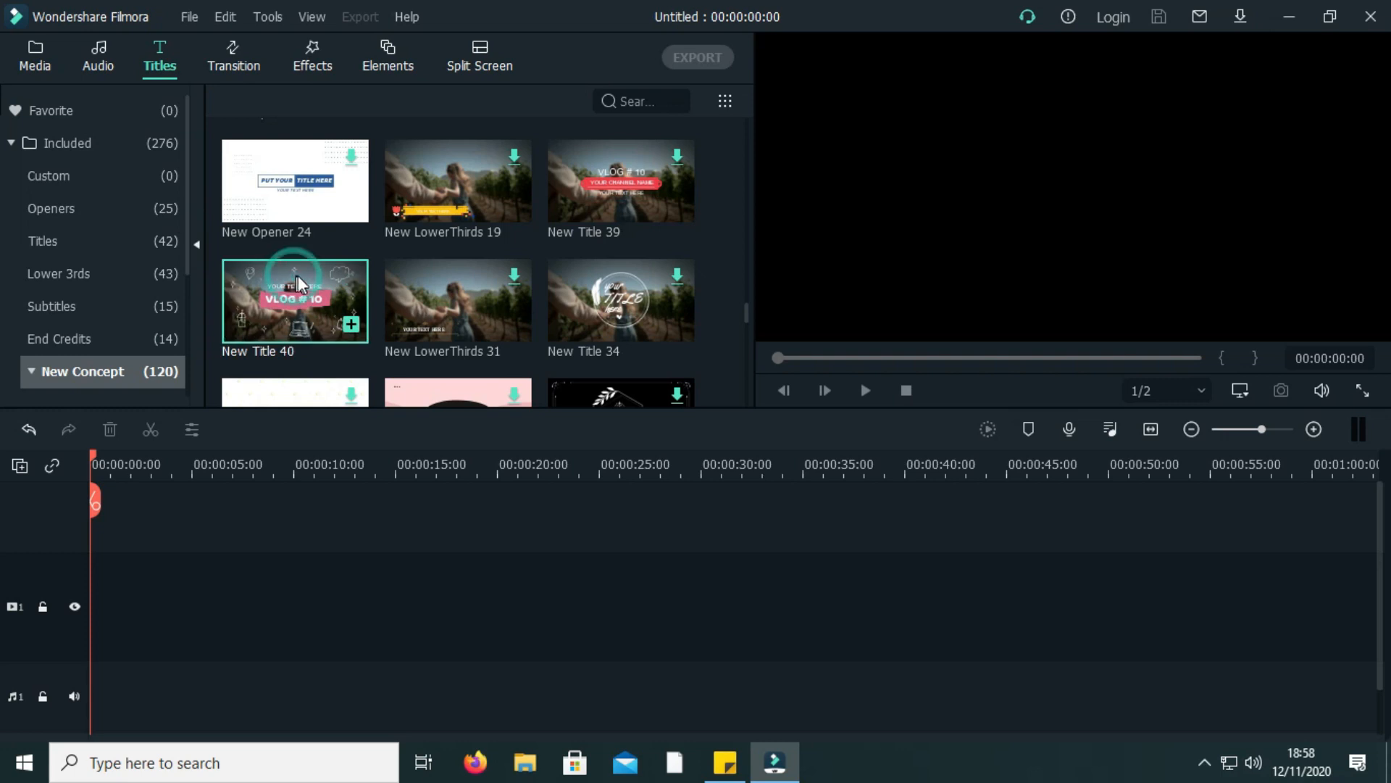
pyautogui.moveTo(284, 303); pyautogui.dragTo(273, 580)
pyautogui.click(268, 475)
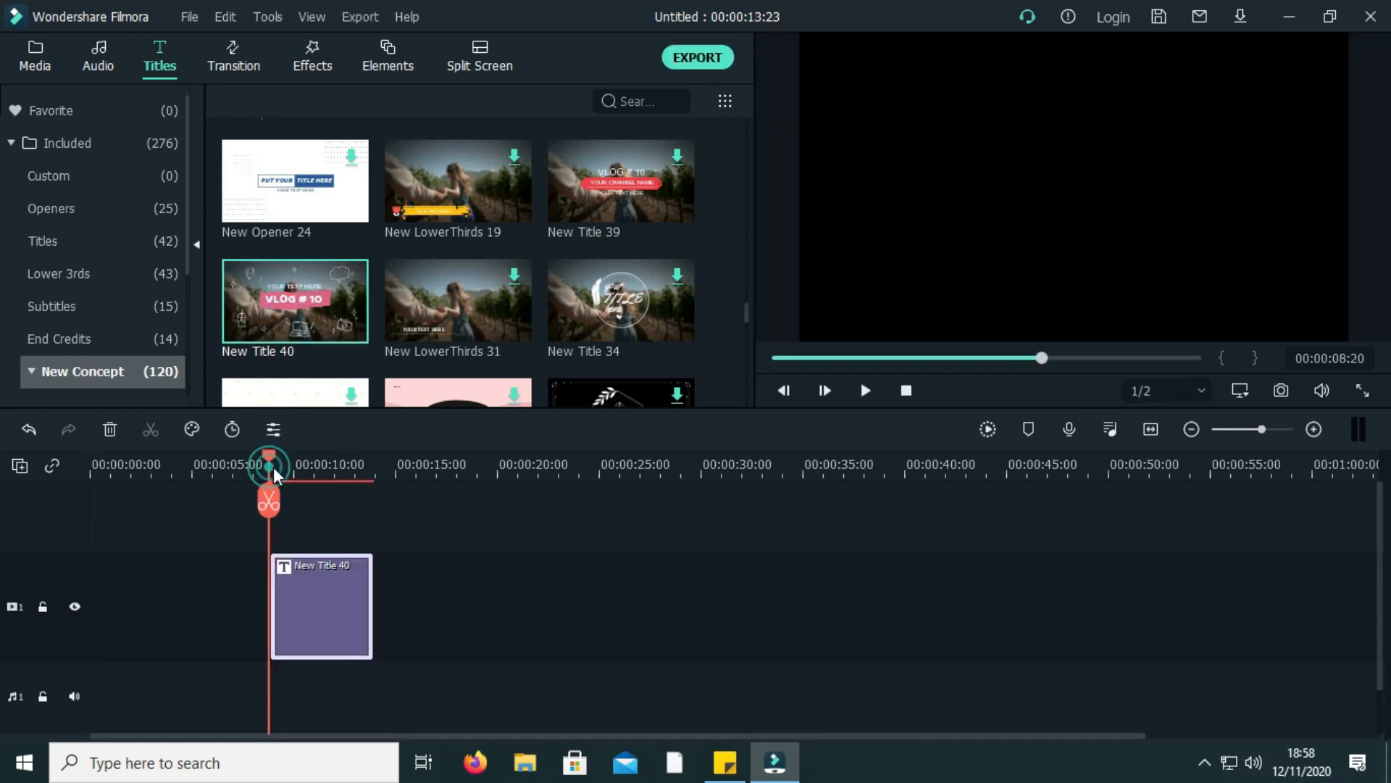
pyautogui.click(867, 390)
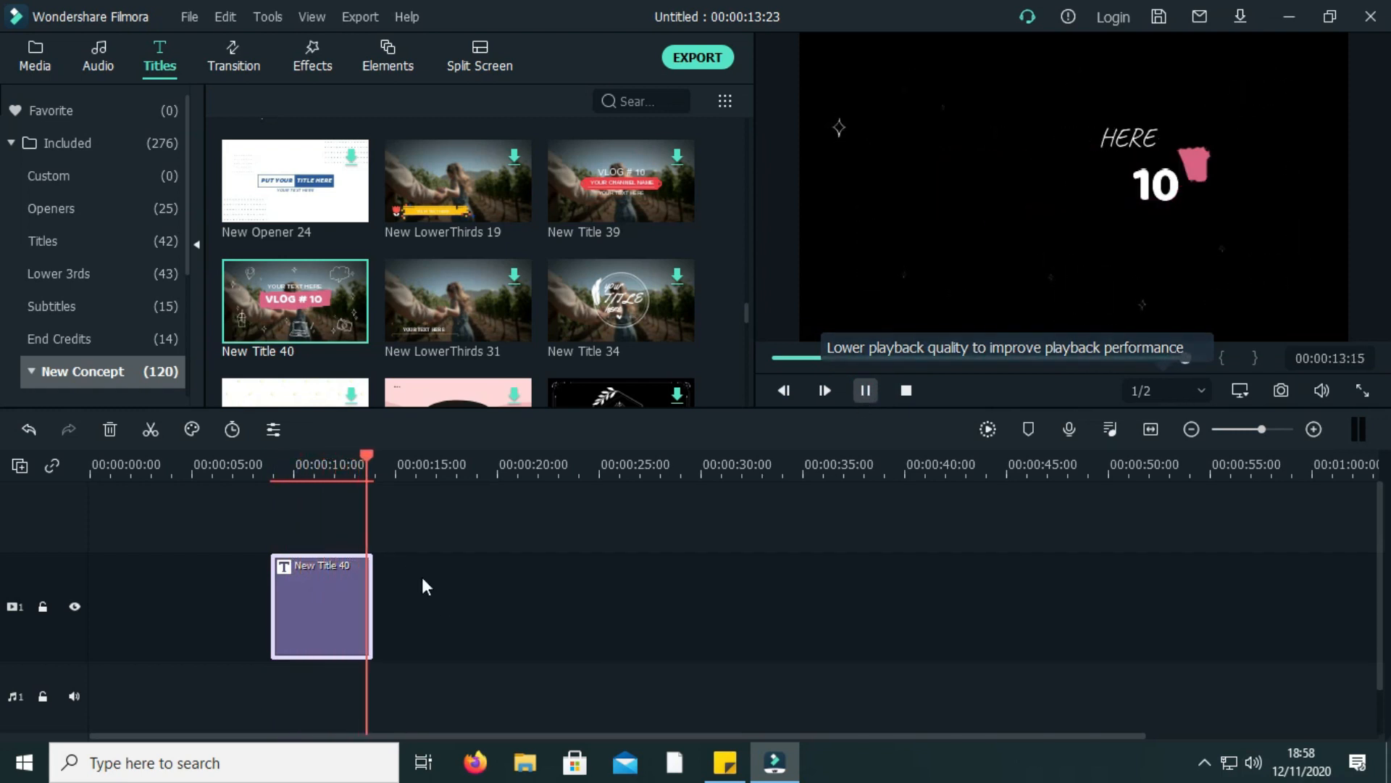
pyautogui.click(323, 600)
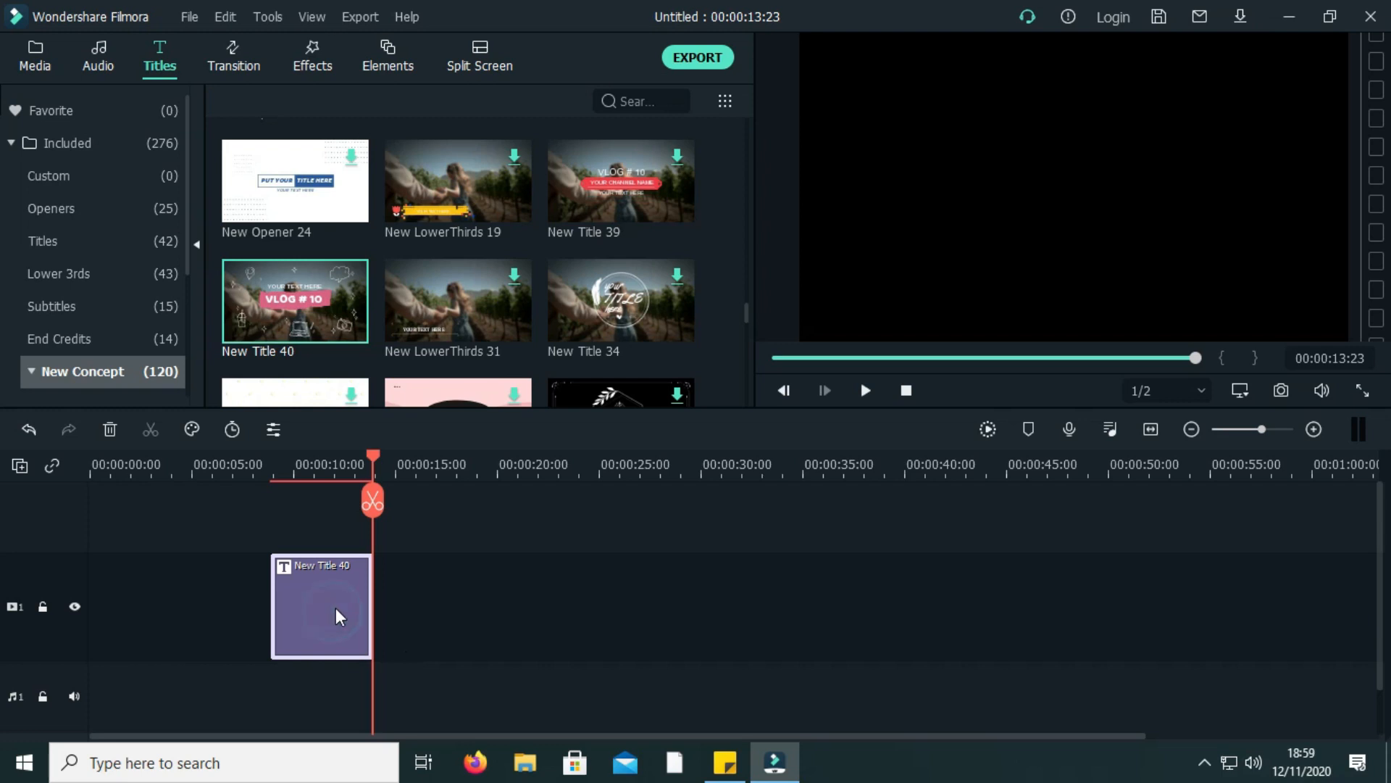
pyautogui.press('Delete')
# Step: Try out the New Opener 20 template on video track 1 at about 12 seconds, playing it and removing the clip
pyautogui.moveTo(746, 315); pyautogui.dragTo(743, 342)
pyautogui.click(458, 185)
pyautogui.moveTo(474, 161); pyautogui.dragTo(347, 588)
pyautogui.click(339, 458)
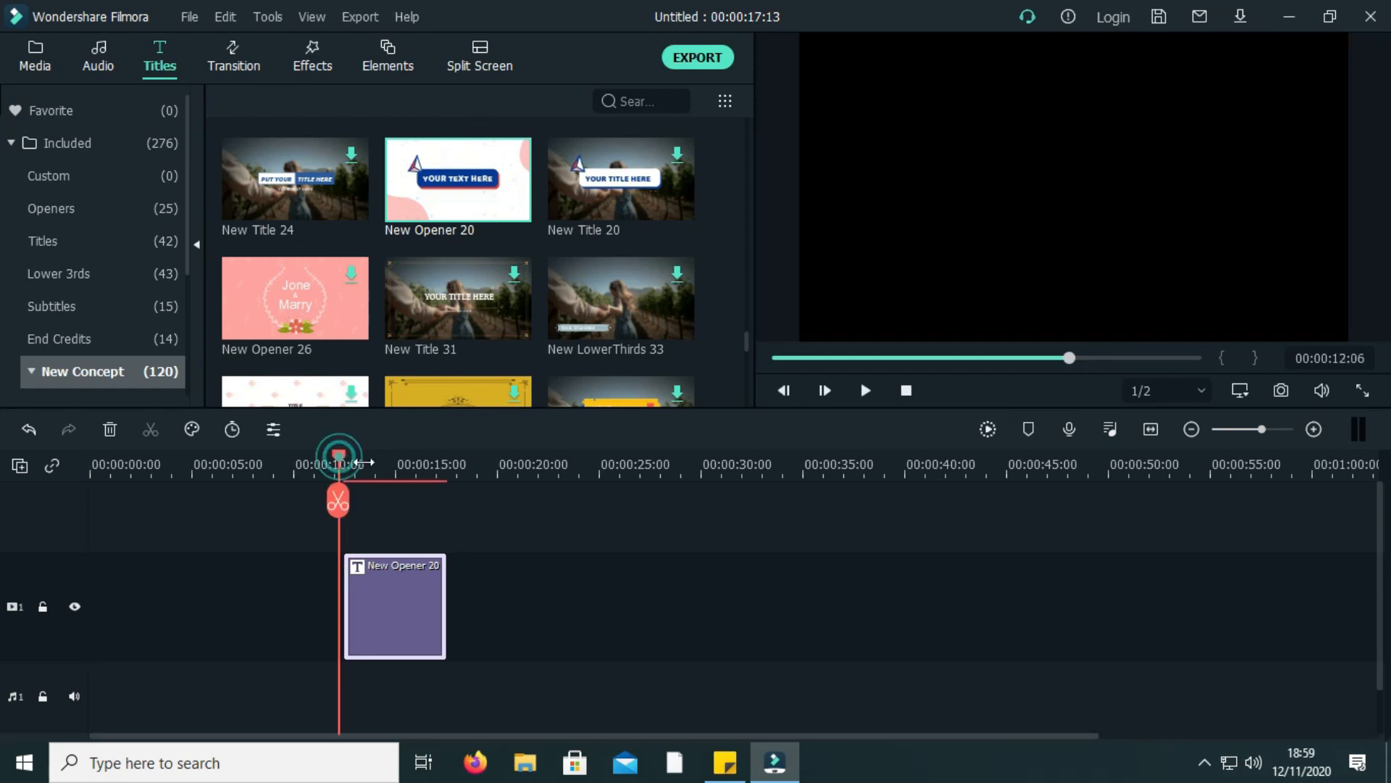
pyautogui.click(863, 389)
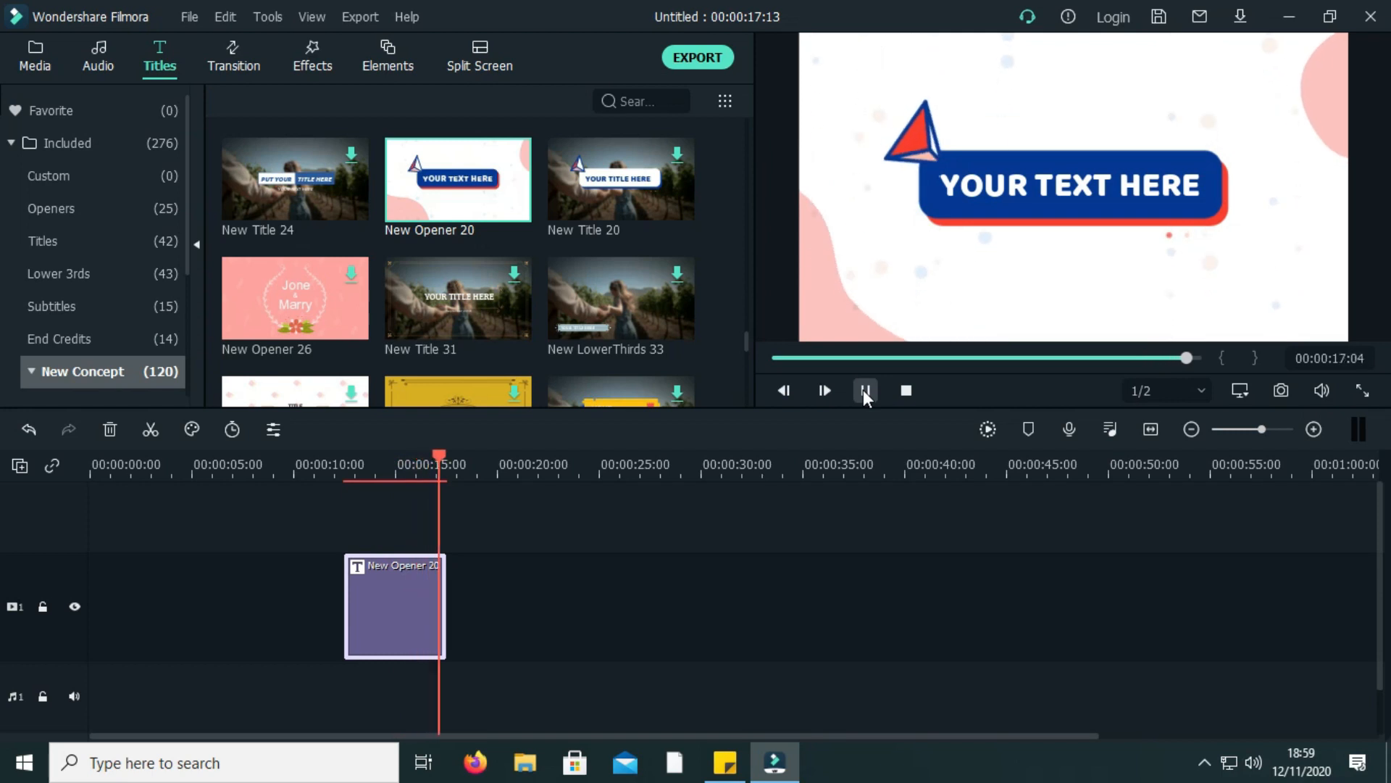
pyautogui.click(393, 604)
pyautogui.press('Delete')
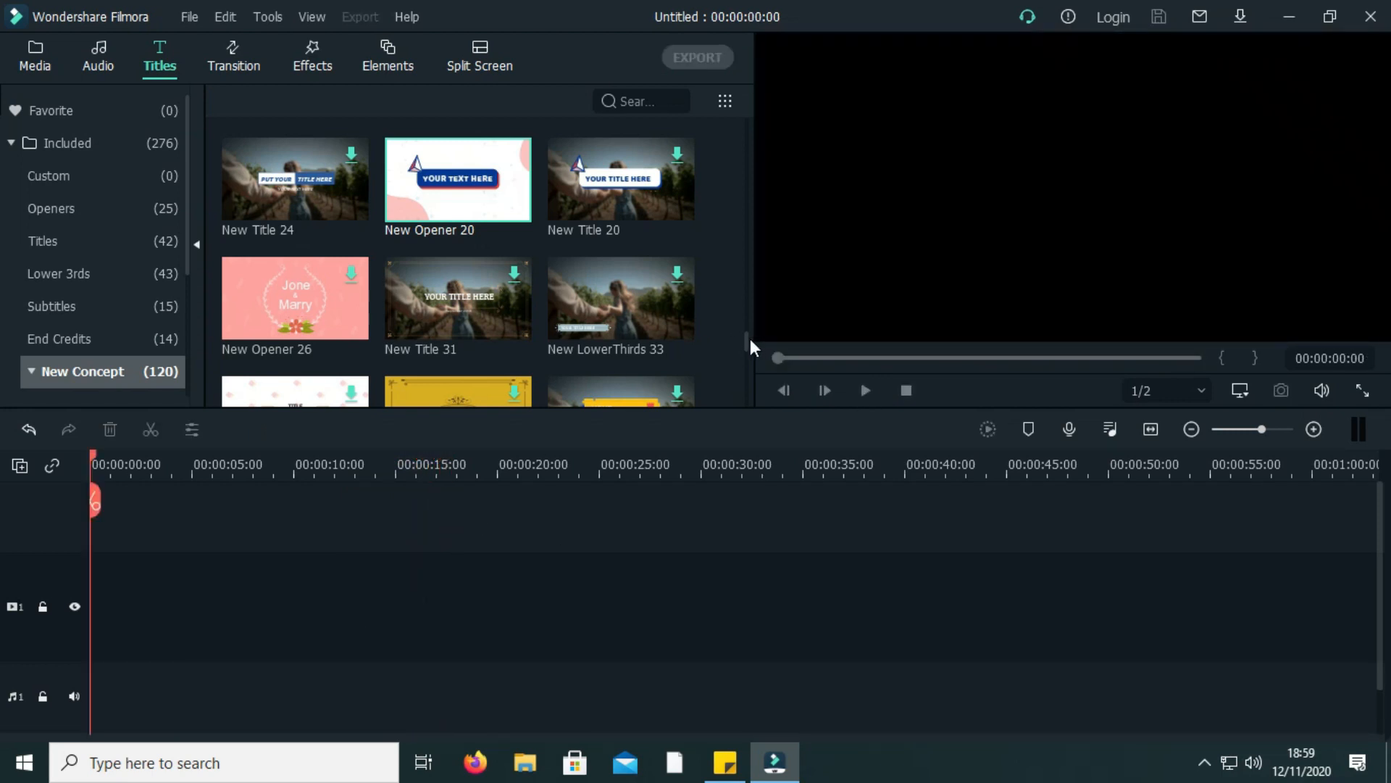
# Step: Try out the New Opener 38 template on video track 1 at about 14 seconds, playing it and removing the clip
pyautogui.moveTo(746, 339); pyautogui.dragTo(786, 280)
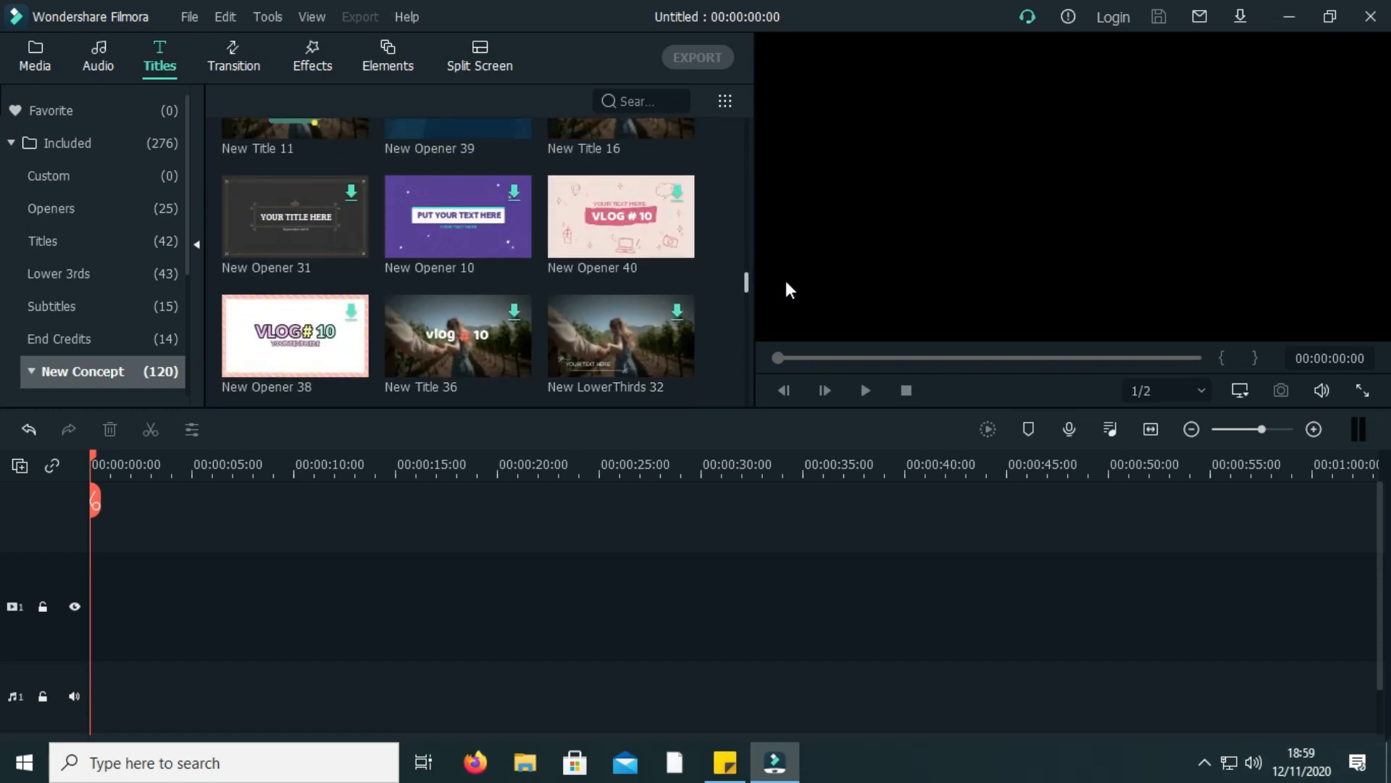
pyautogui.click(333, 361)
pyautogui.moveTo(335, 366); pyautogui.dragTo(384, 609)
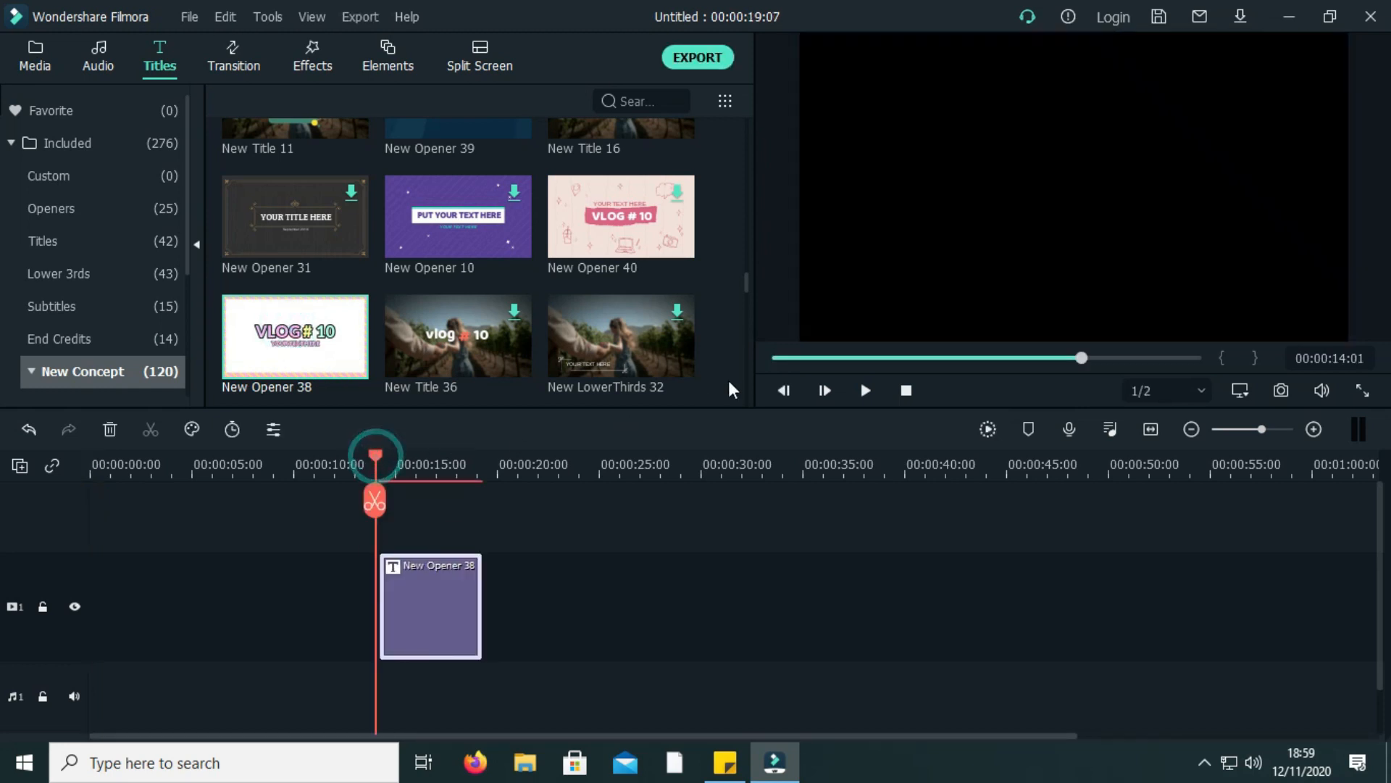
pyautogui.click(867, 390)
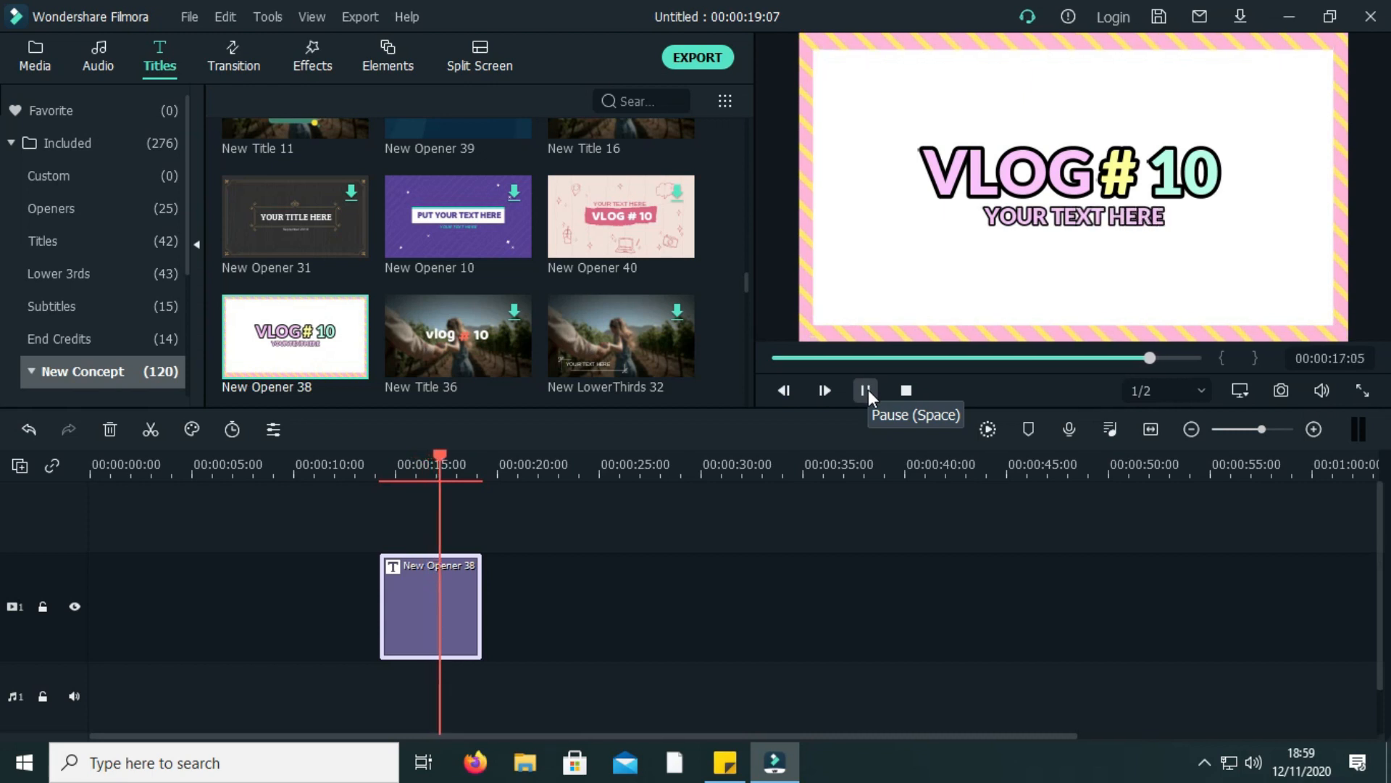
pyautogui.click(867, 389)
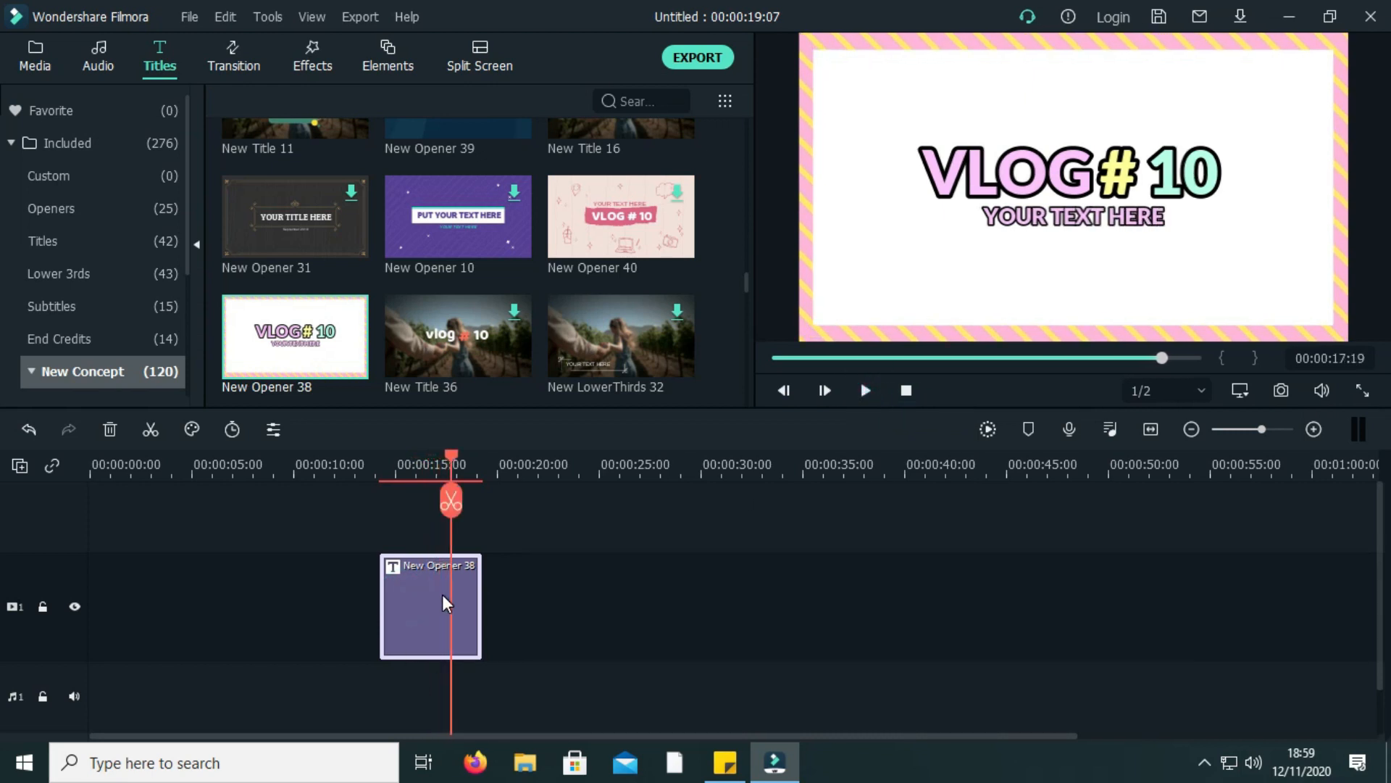
pyautogui.press('Delete')
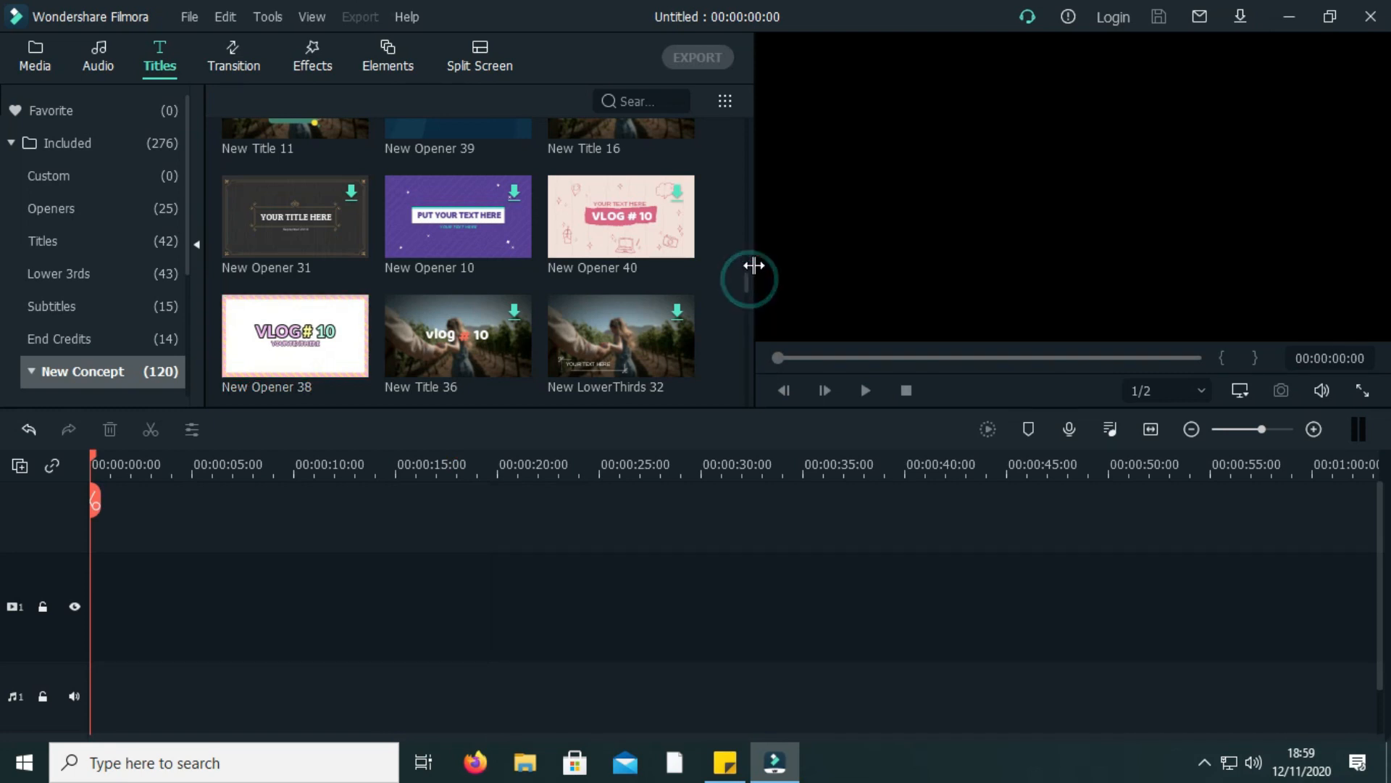
# Step: Browse the New Concept templates and preview New Opener 15 and New Title 25 without adding them to the timeline
pyautogui.scroll(5, 612, 293)
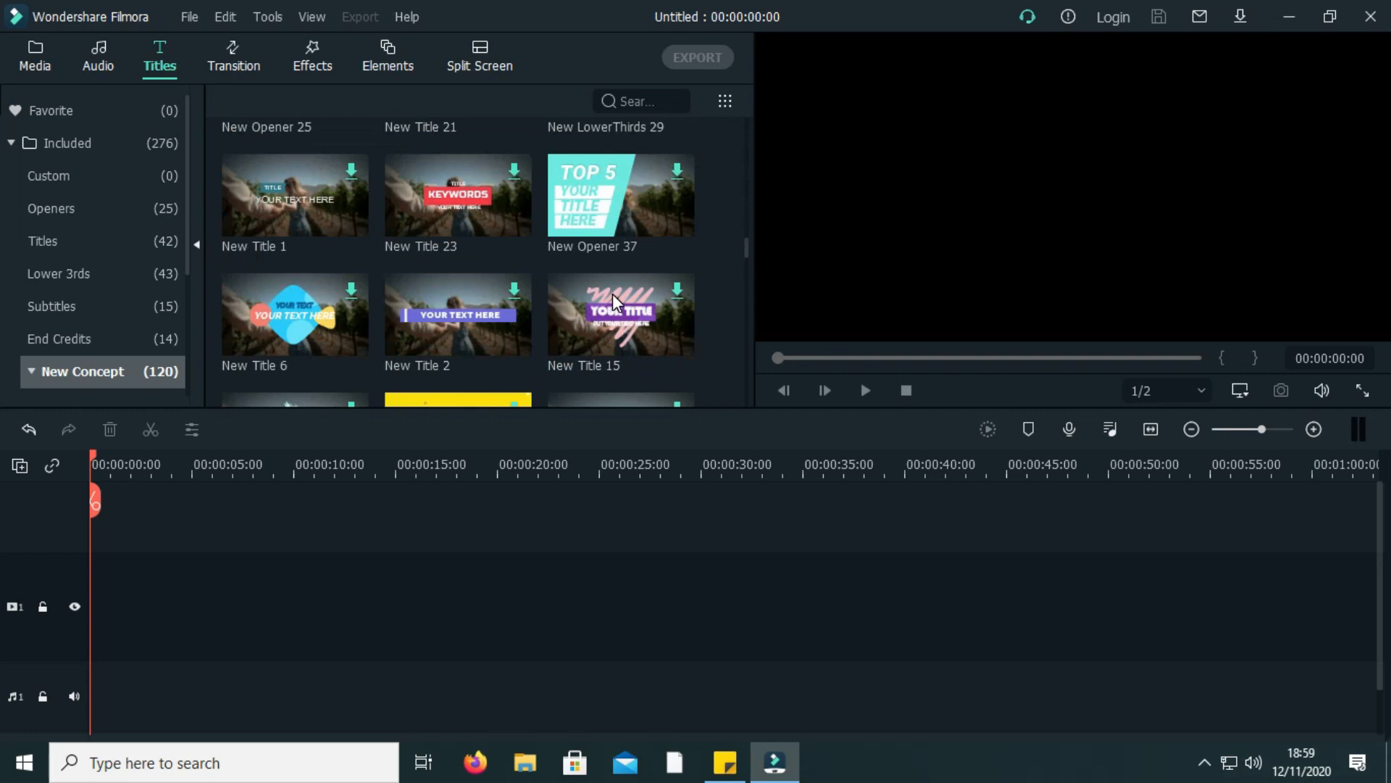
pyautogui.scroll(-3, 554, 268)
pyautogui.scroll(3, 553, 271)
pyautogui.scroll(-3, 552, 268)
pyautogui.scroll(4, 553, 271)
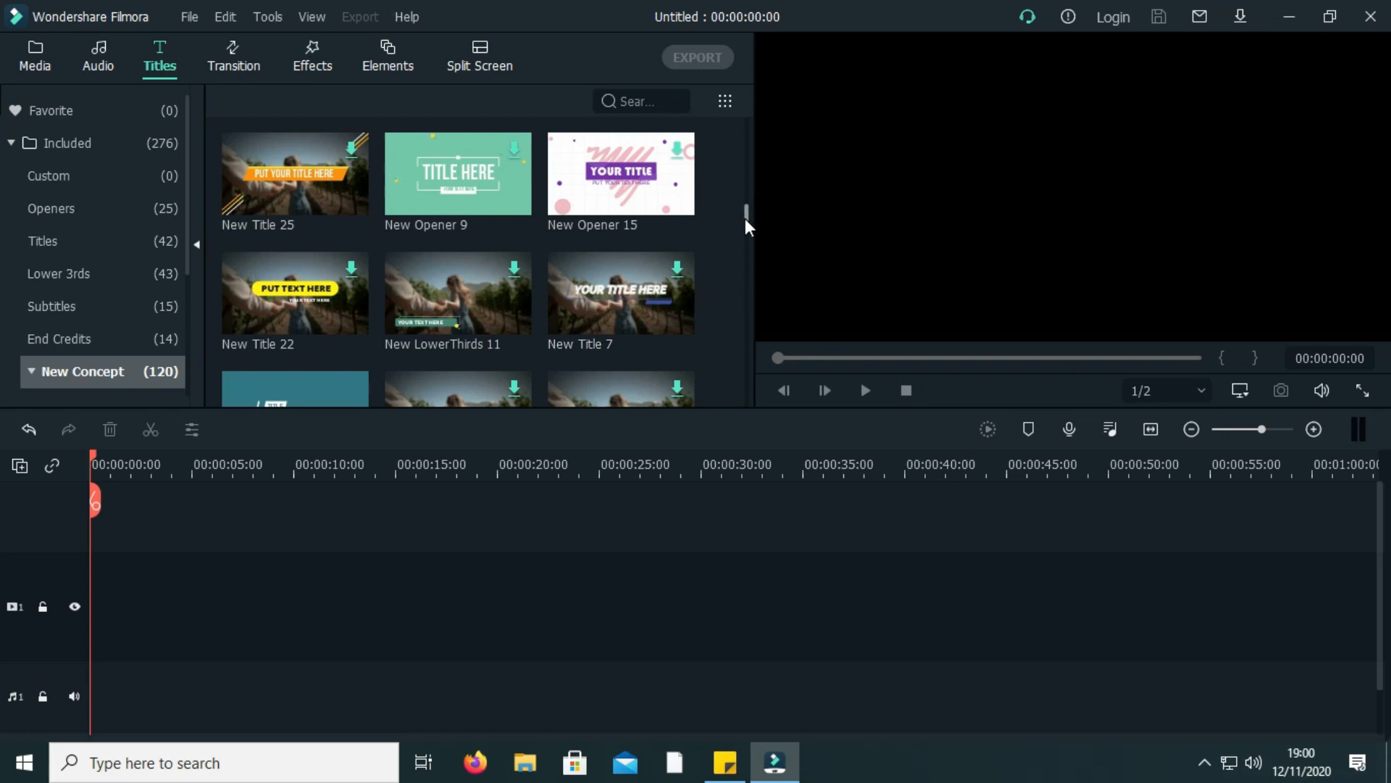
pyautogui.moveTo(746, 220); pyautogui.dragTo(745, 214)
pyautogui.click(621, 209)
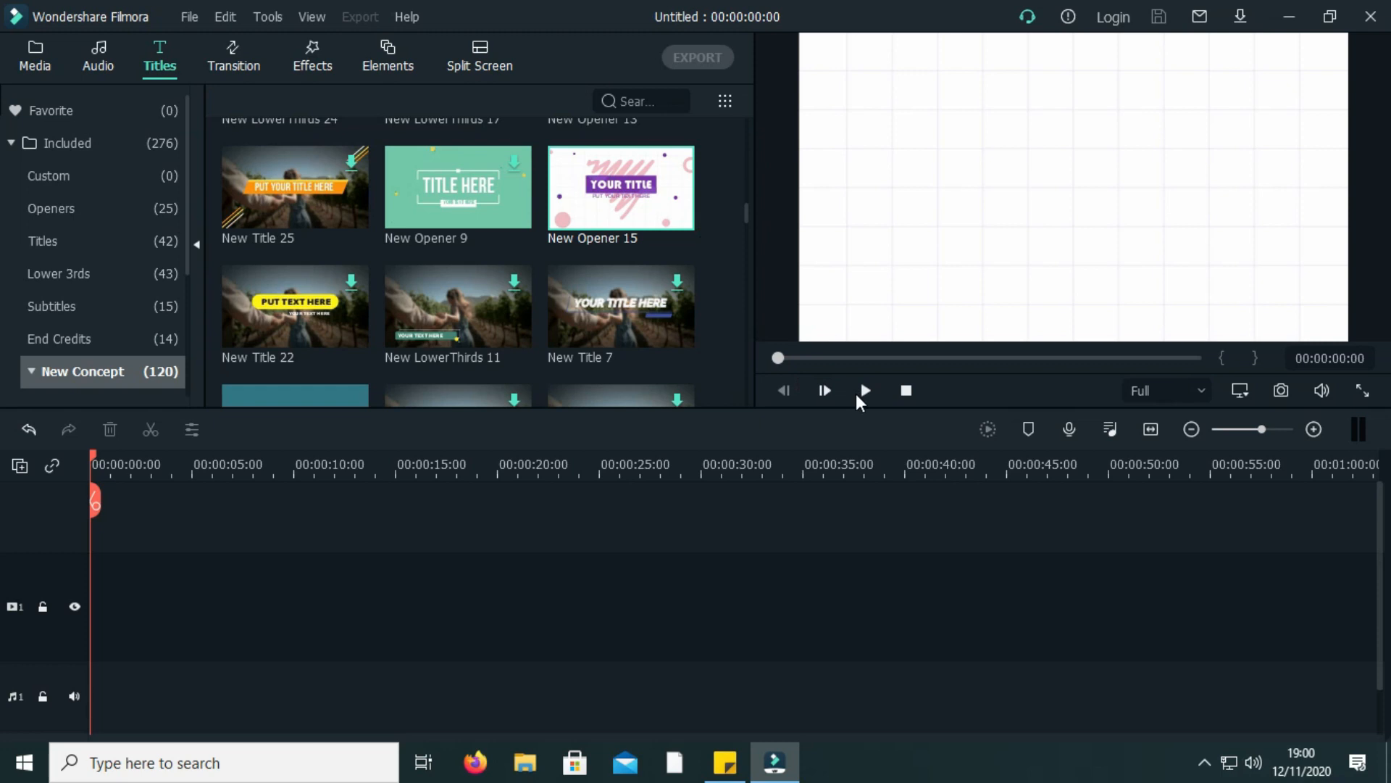
pyautogui.click(863, 393)
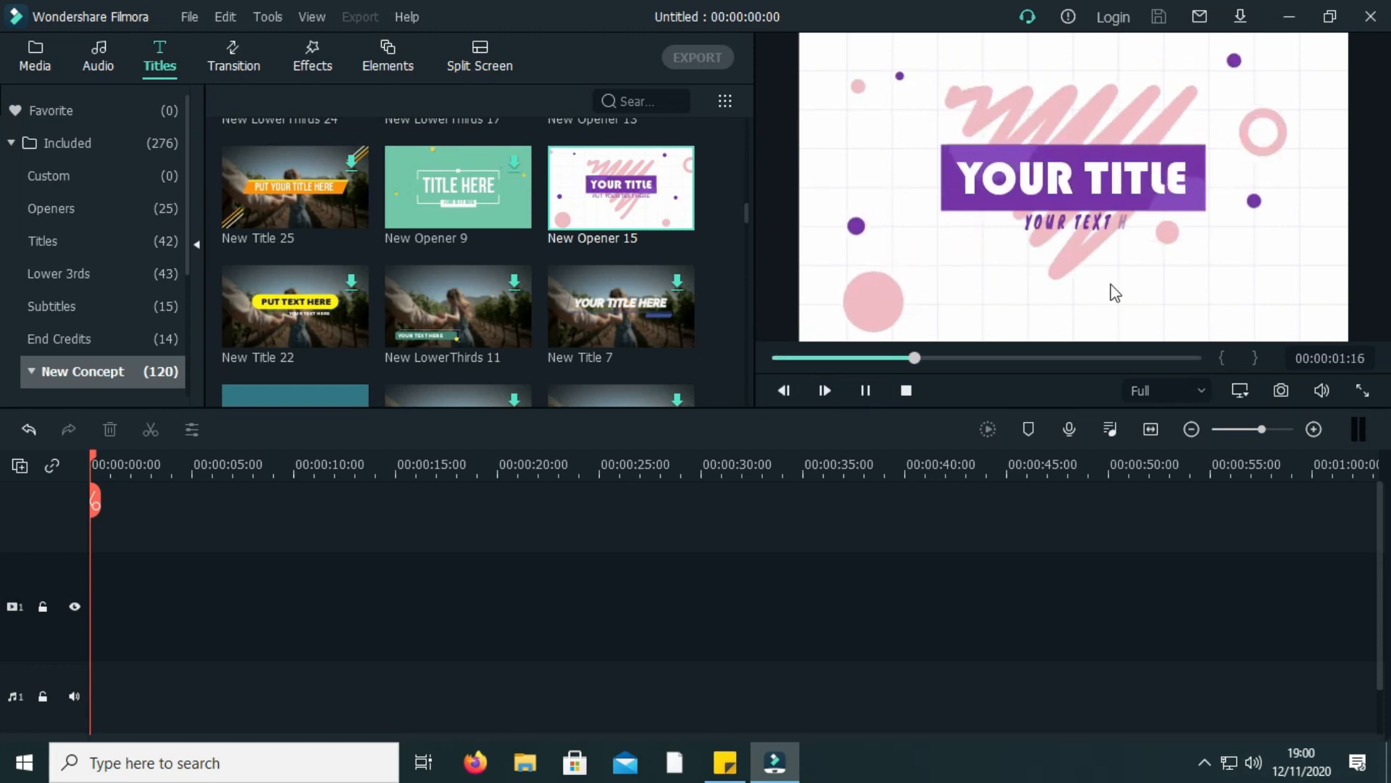
pyautogui.click(242, 179)
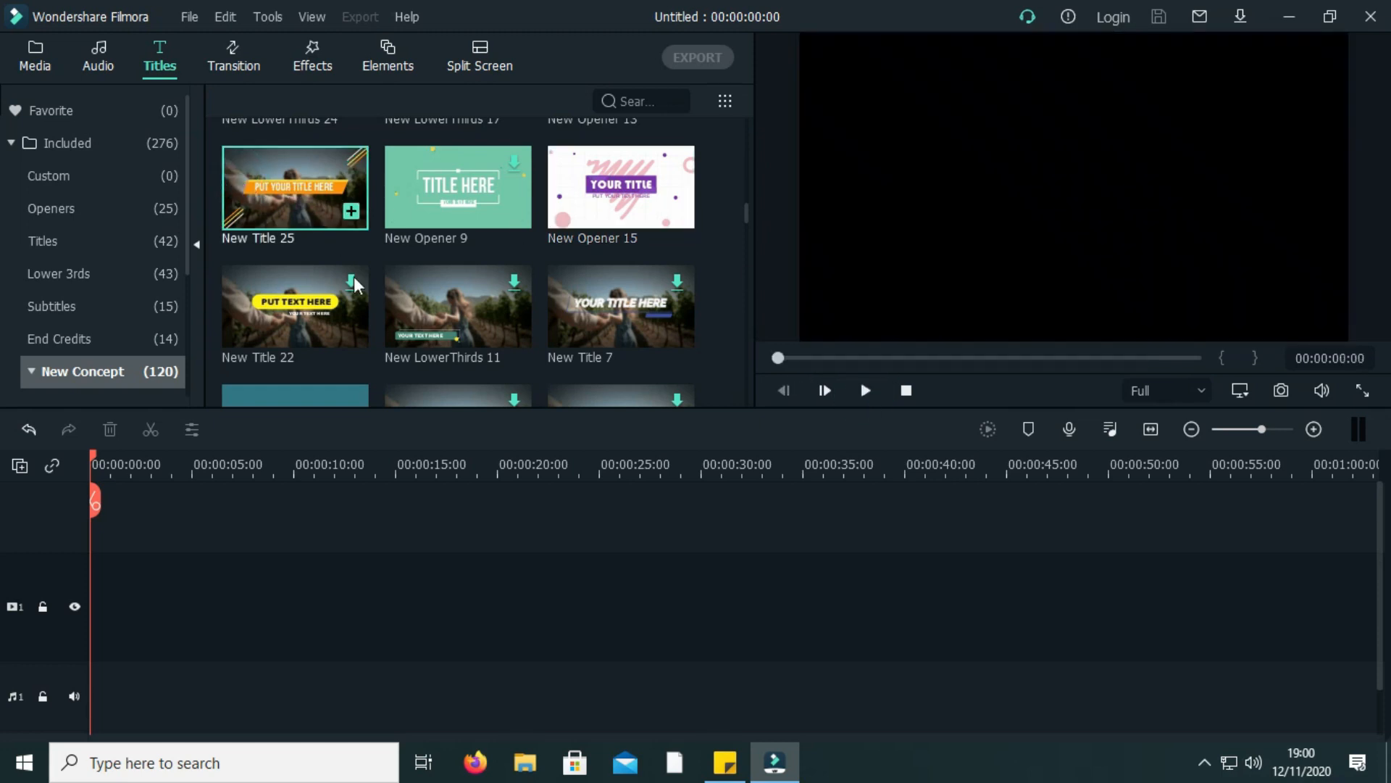
pyautogui.click(864, 392)
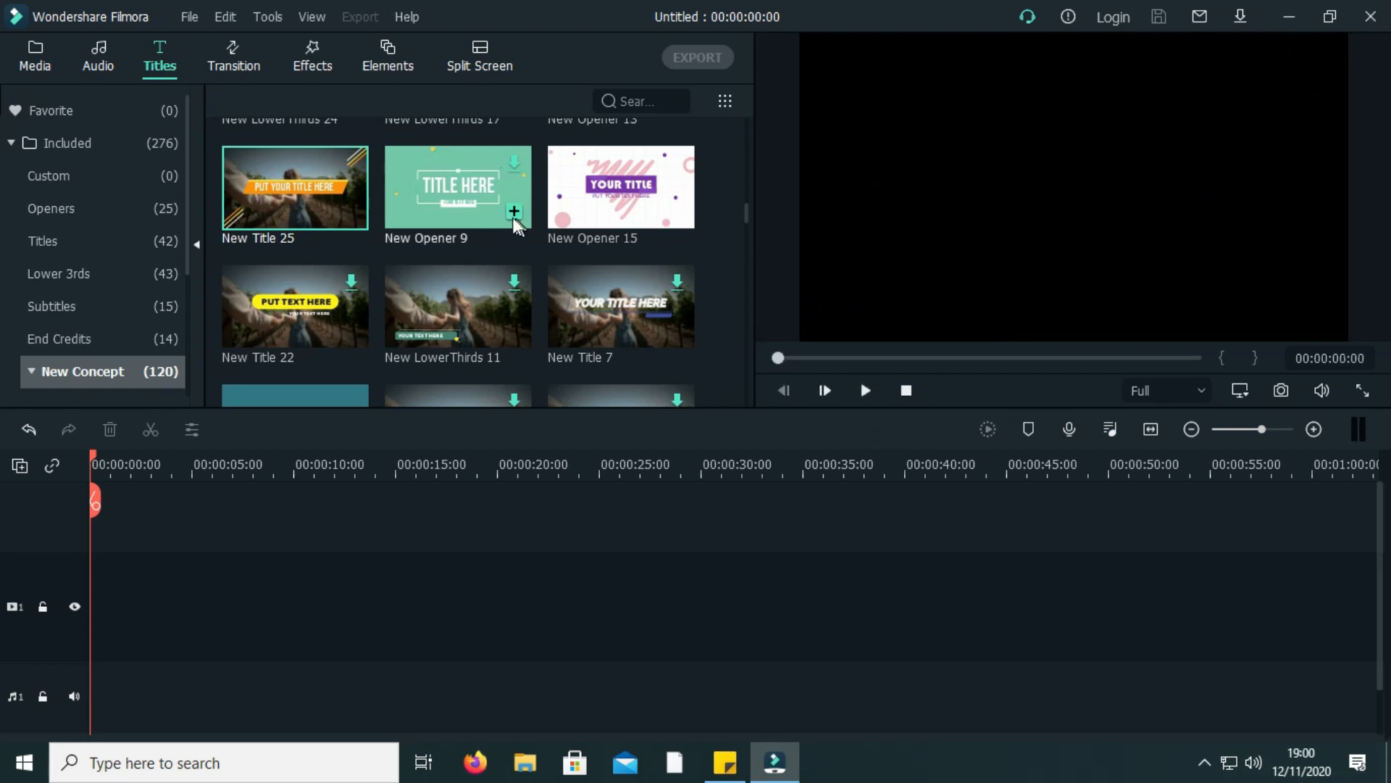
# Step: Look through the Callout, Plain Text and New Concept Titles template categories
pyautogui.scroll(4, 516, 224)
pyautogui.scroll(4, 508, 239)
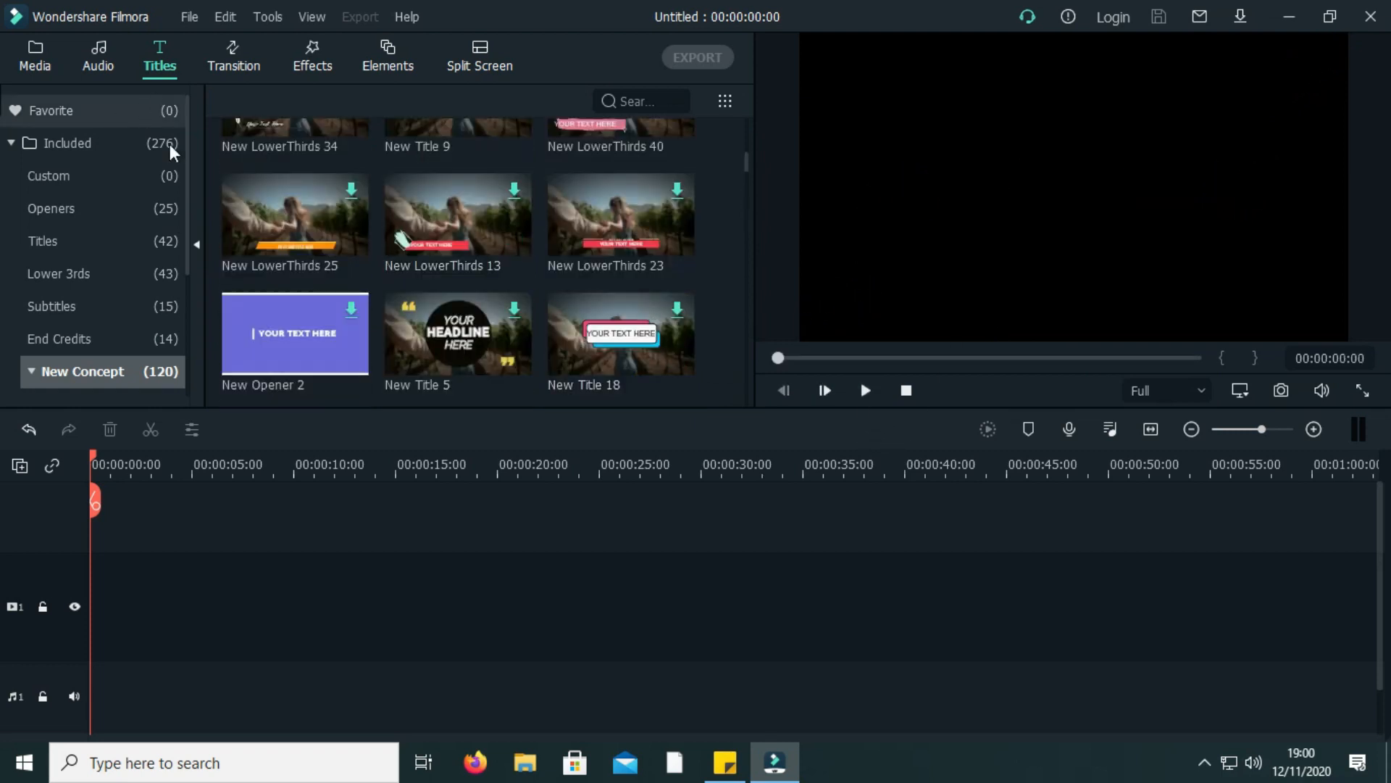
pyautogui.scroll(-1, 72, 380)
pyautogui.scroll(-1, 101, 290)
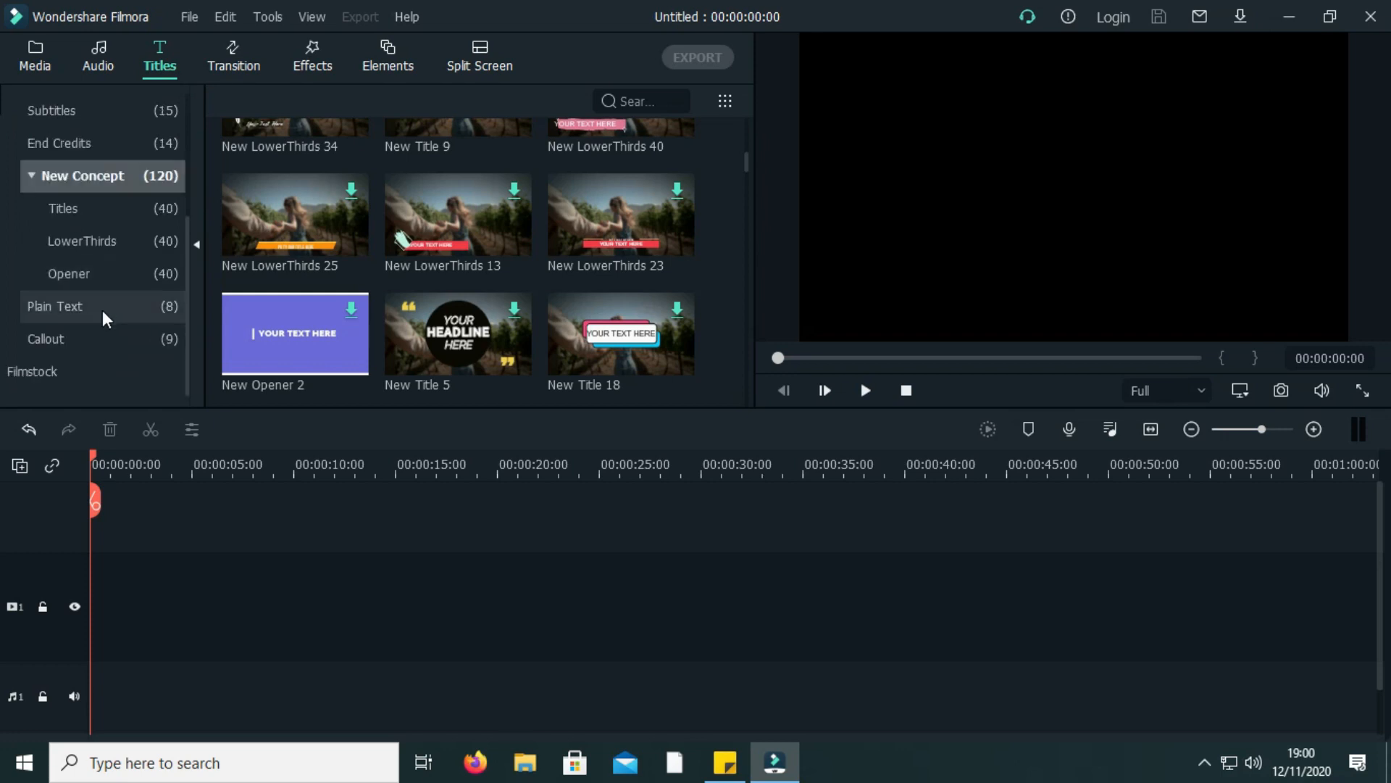
pyautogui.click(67, 351)
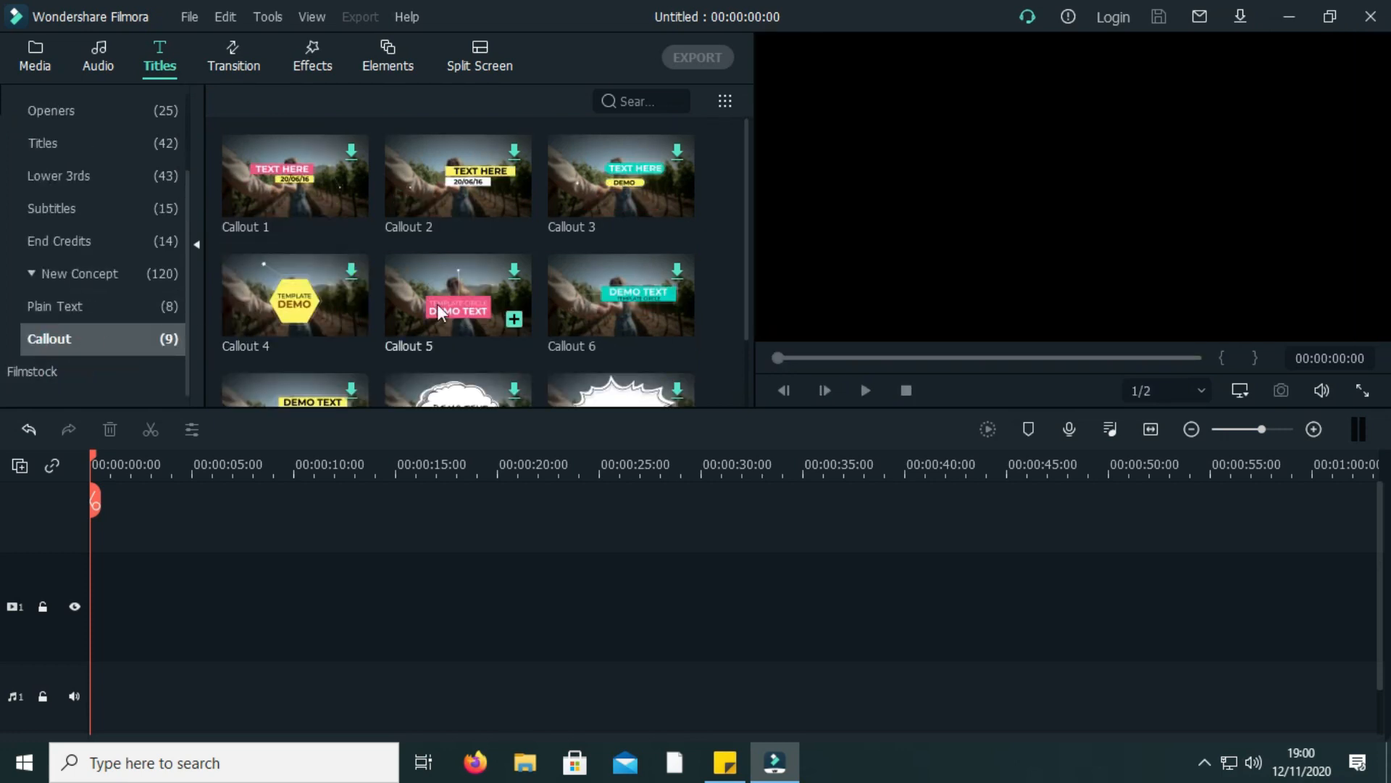
pyautogui.click(58, 306)
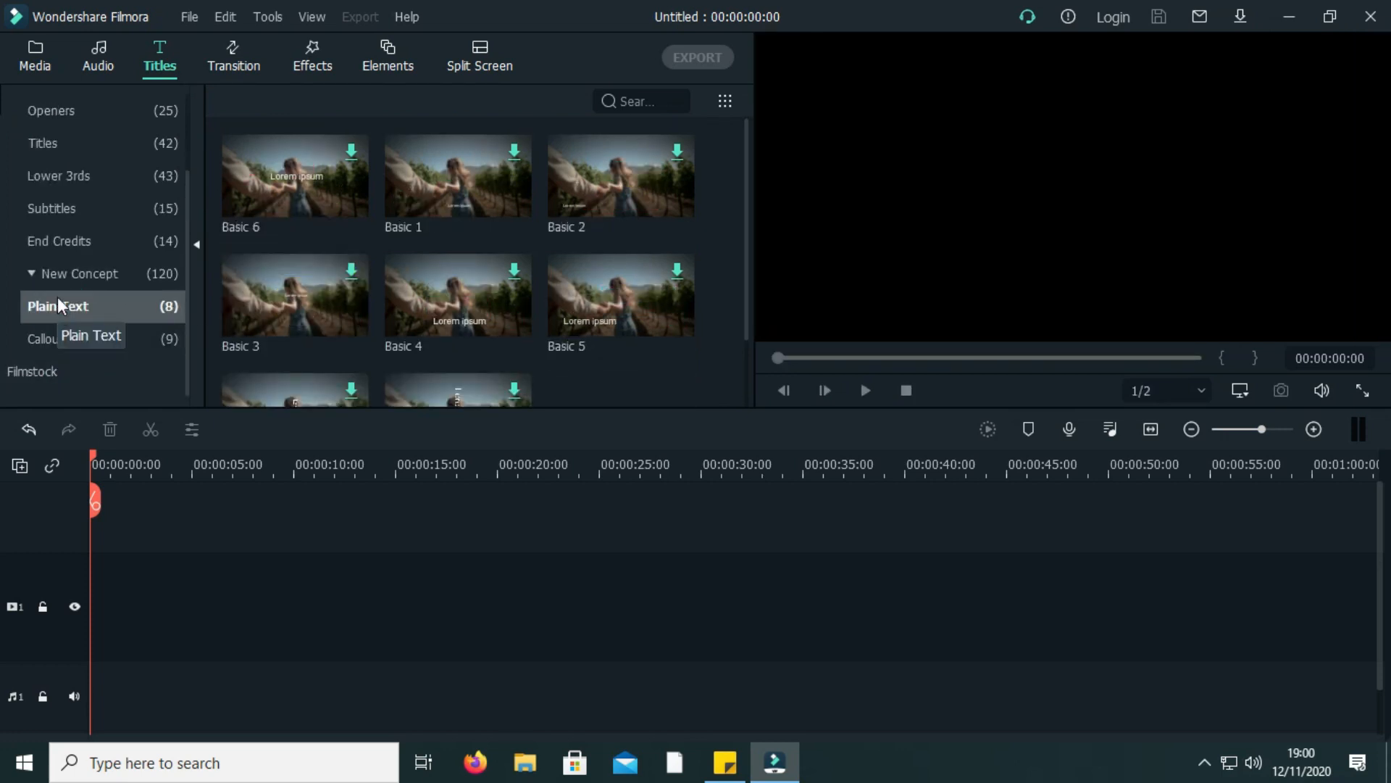
pyautogui.click(76, 272)
pyautogui.click(89, 305)
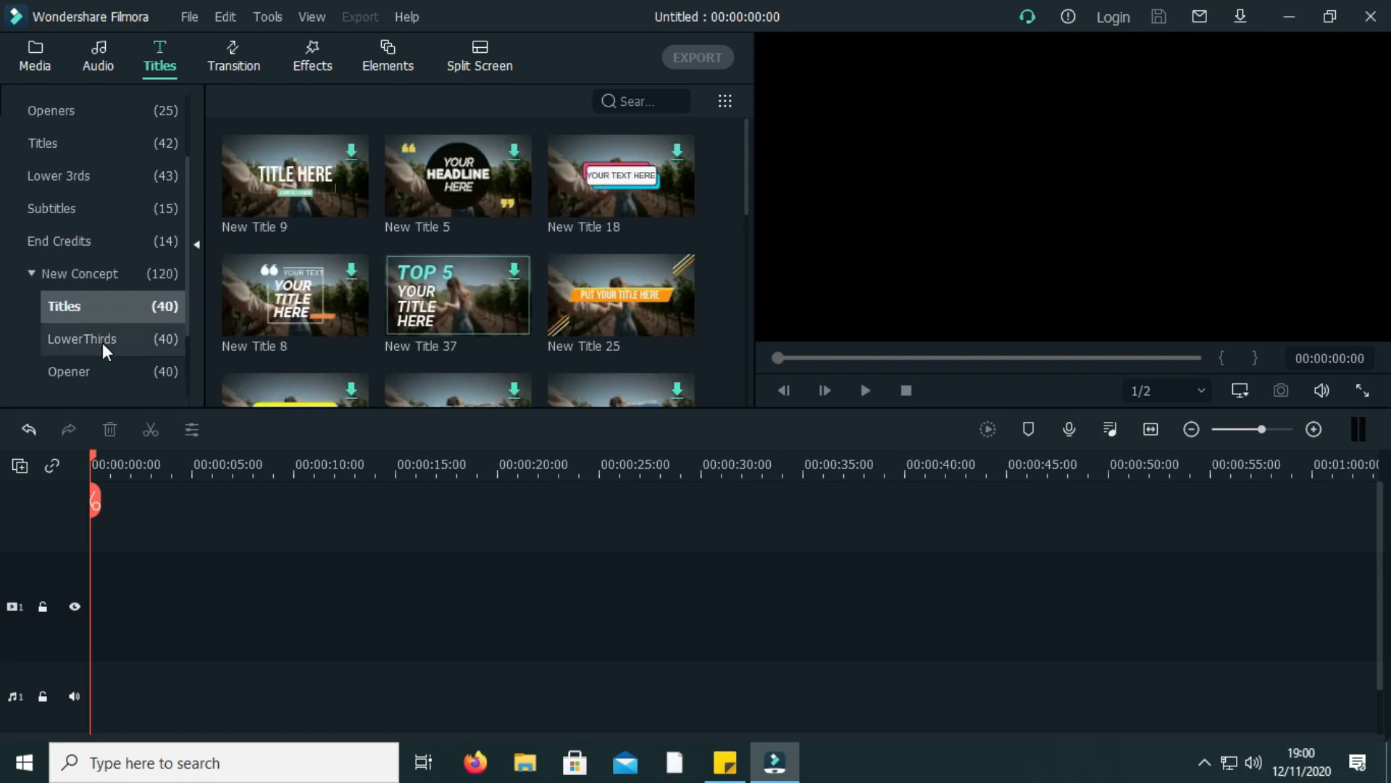
# Step: Browse the New Concept LowerThirds templates to the end and preview New LowerThirds 15
pyautogui.click(80, 351)
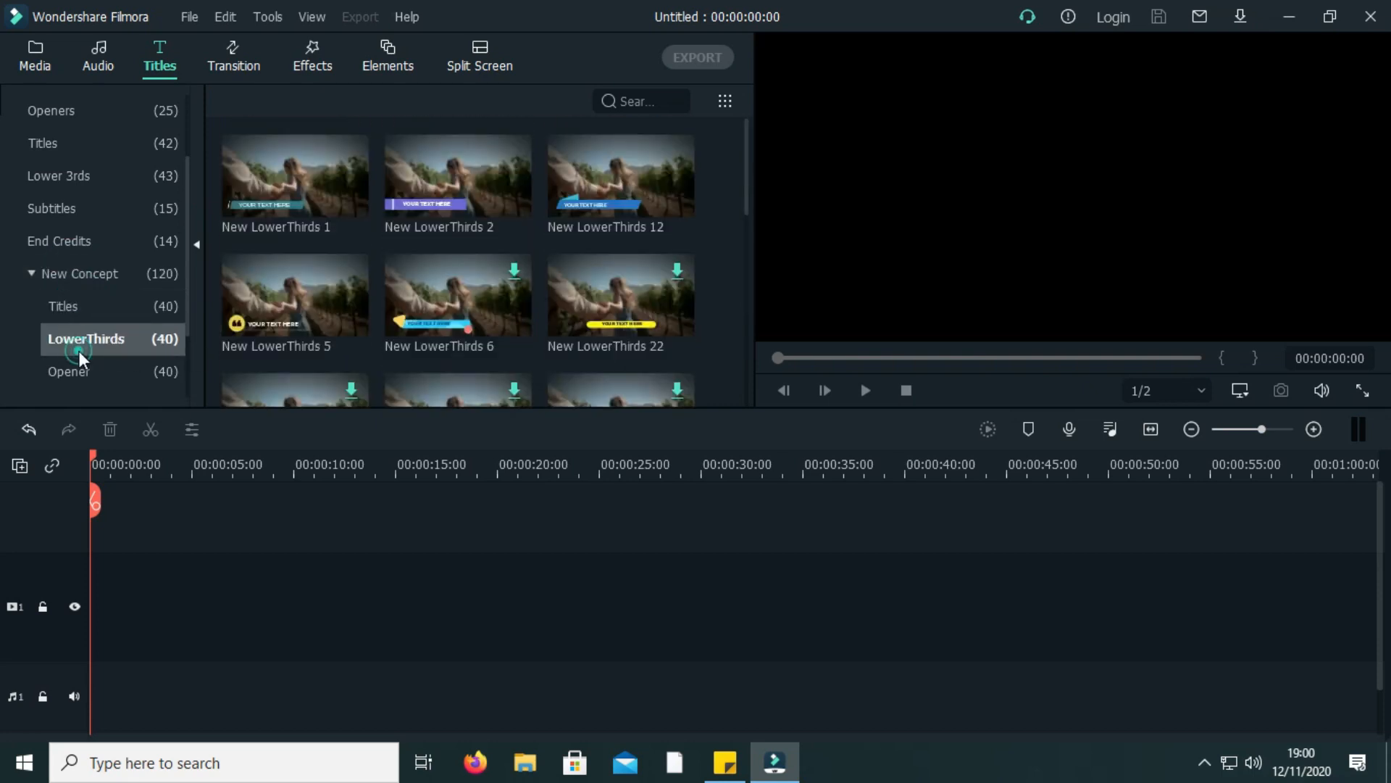
pyautogui.scroll(-5, 463, 311)
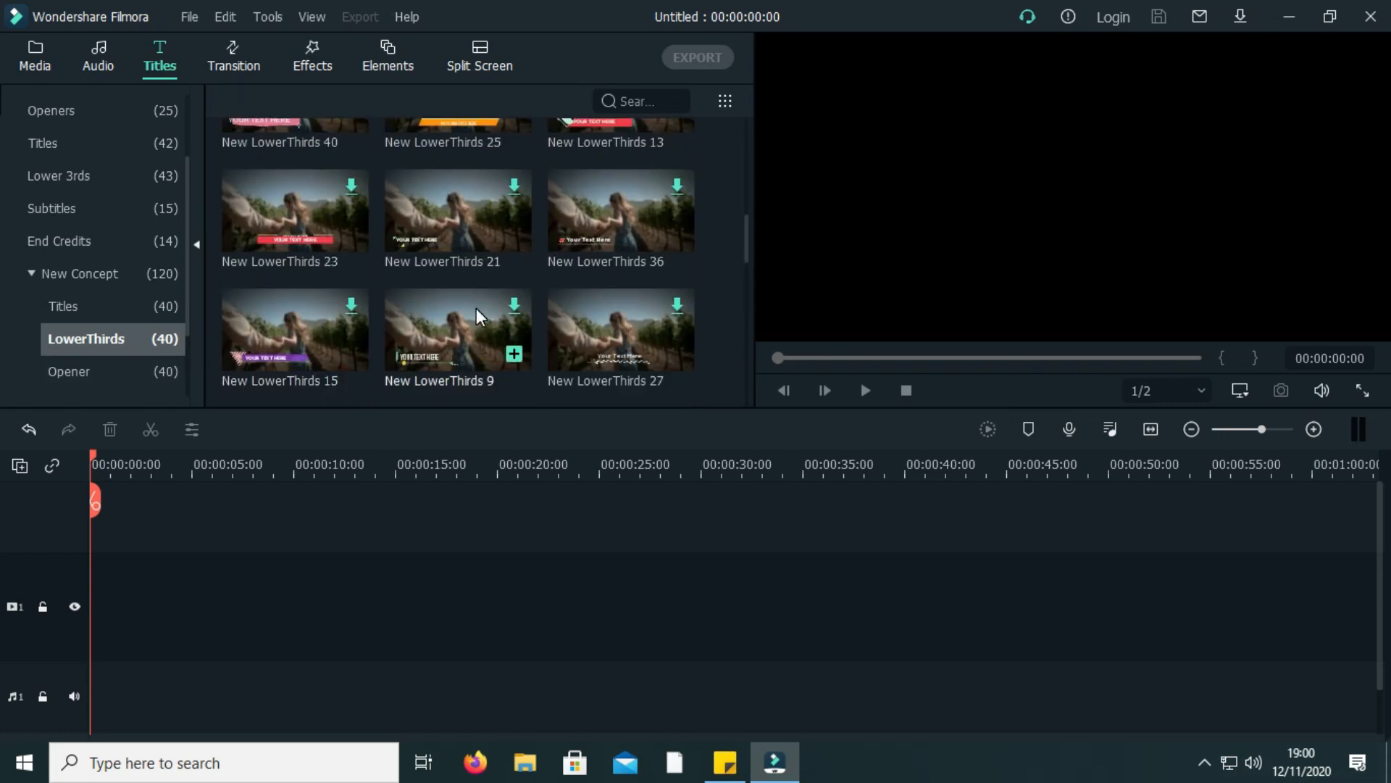
pyautogui.click(294, 351)
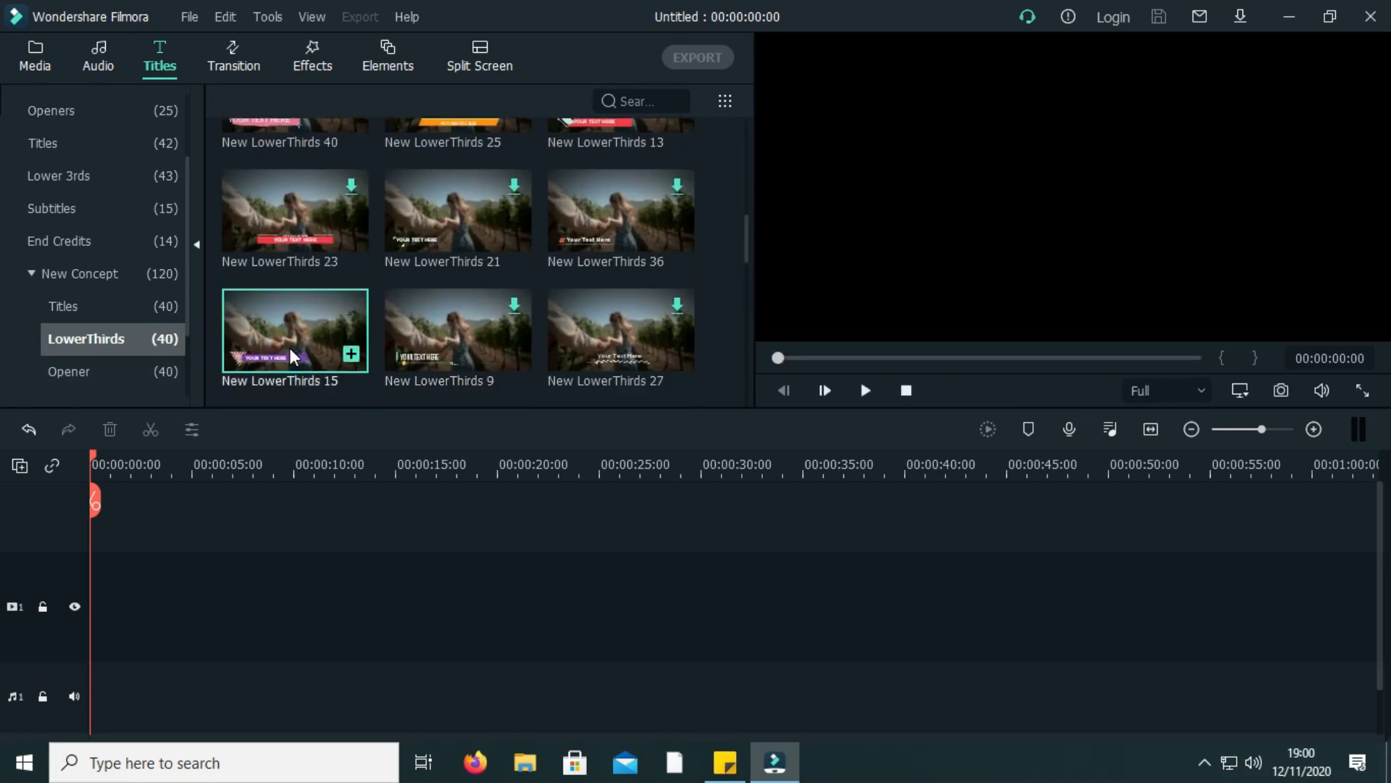
pyautogui.click(865, 390)
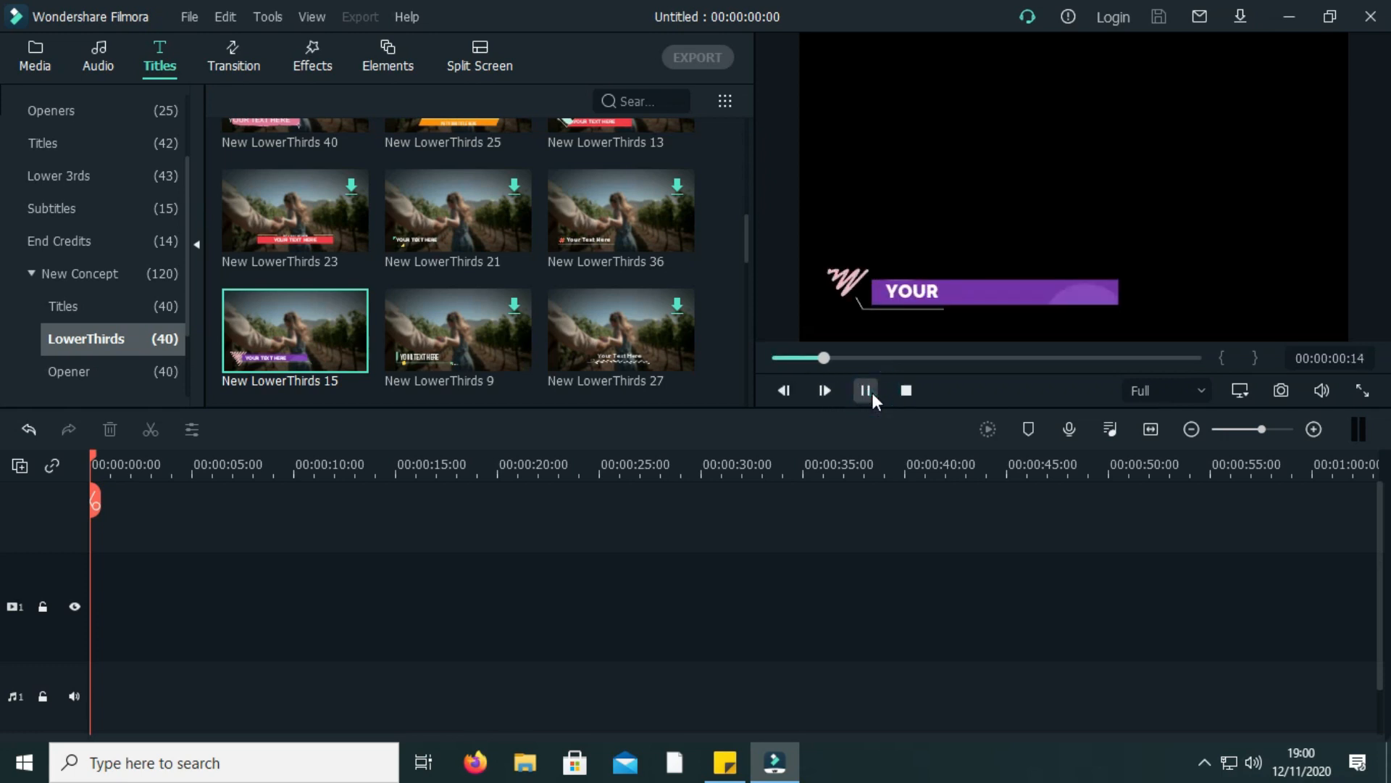
pyautogui.click(864, 393)
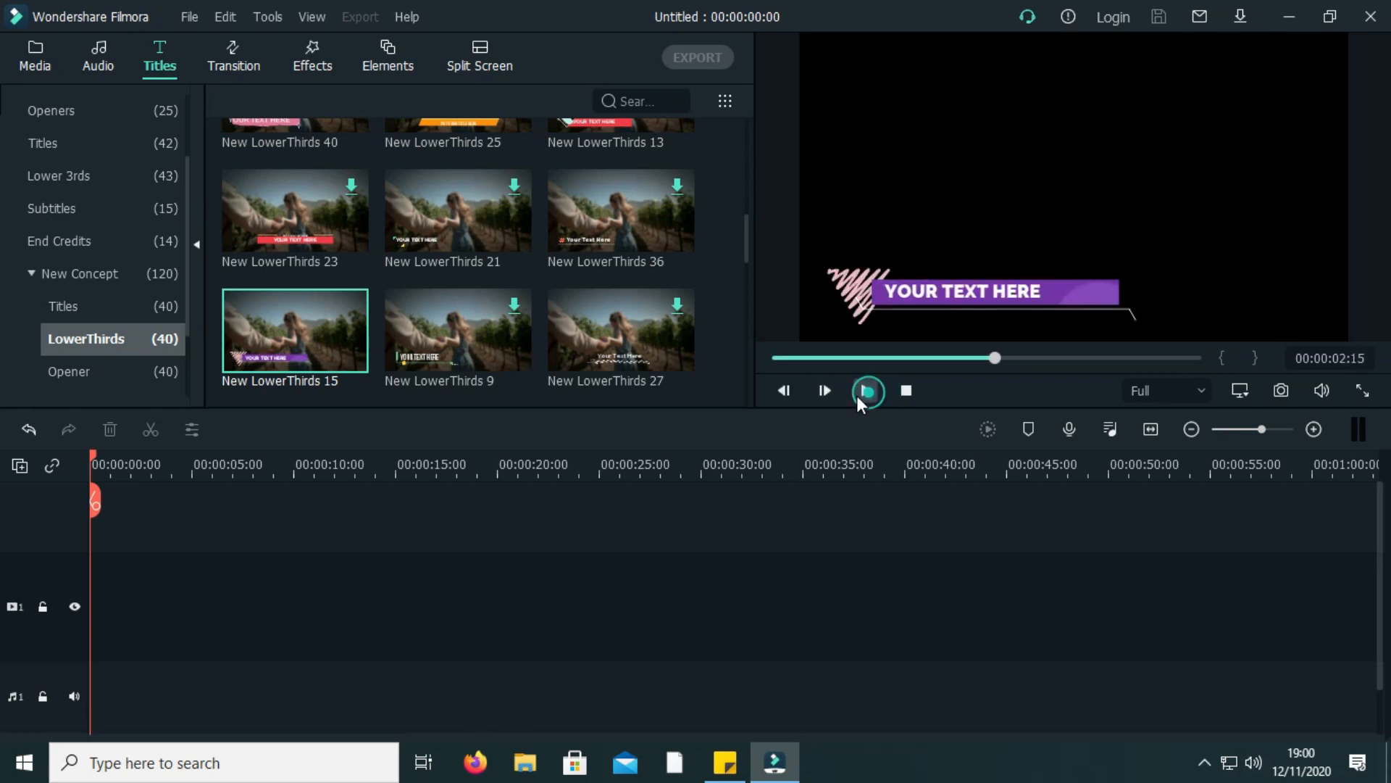
pyautogui.scroll(-5, 317, 356)
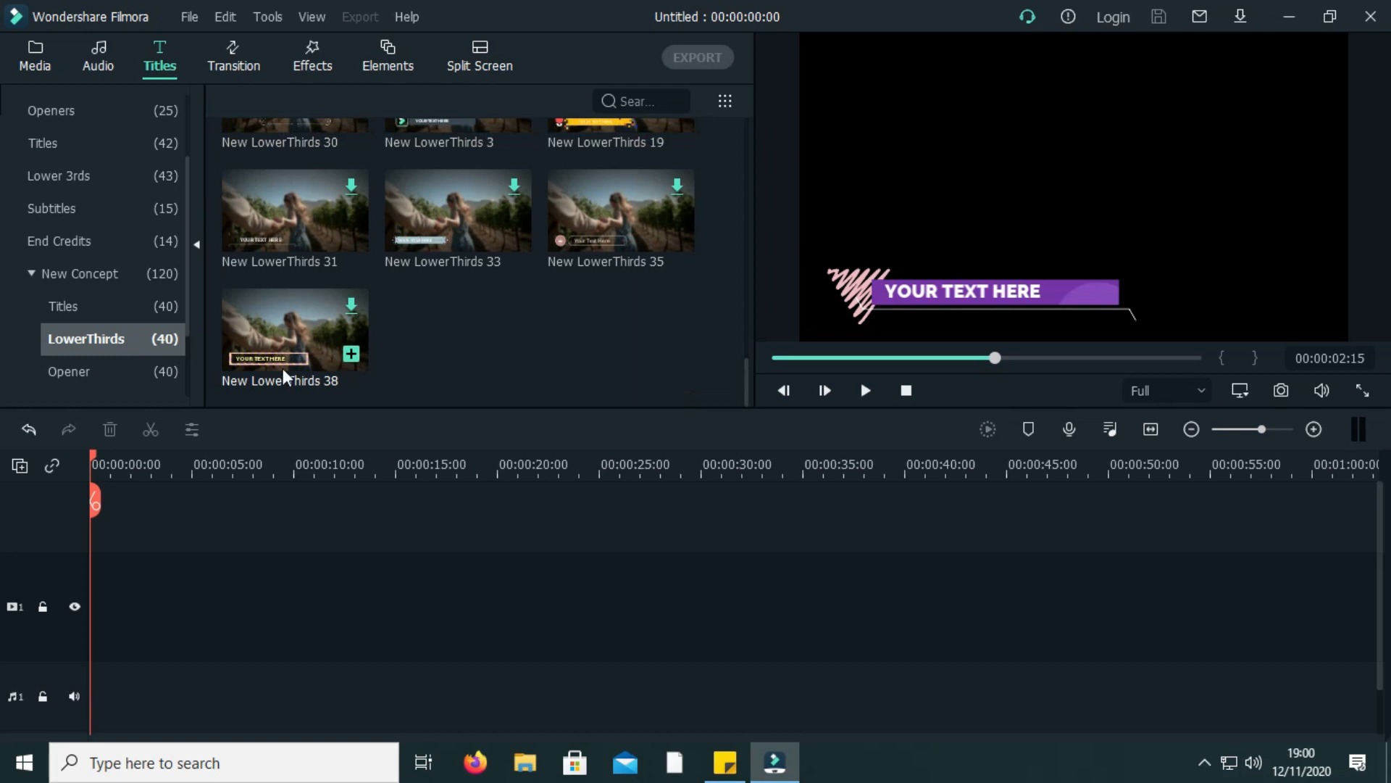
# Step: Place the New Concept template New Opener 12 on video track 1 at about 15 seconds and play it
pyautogui.click(54, 372)
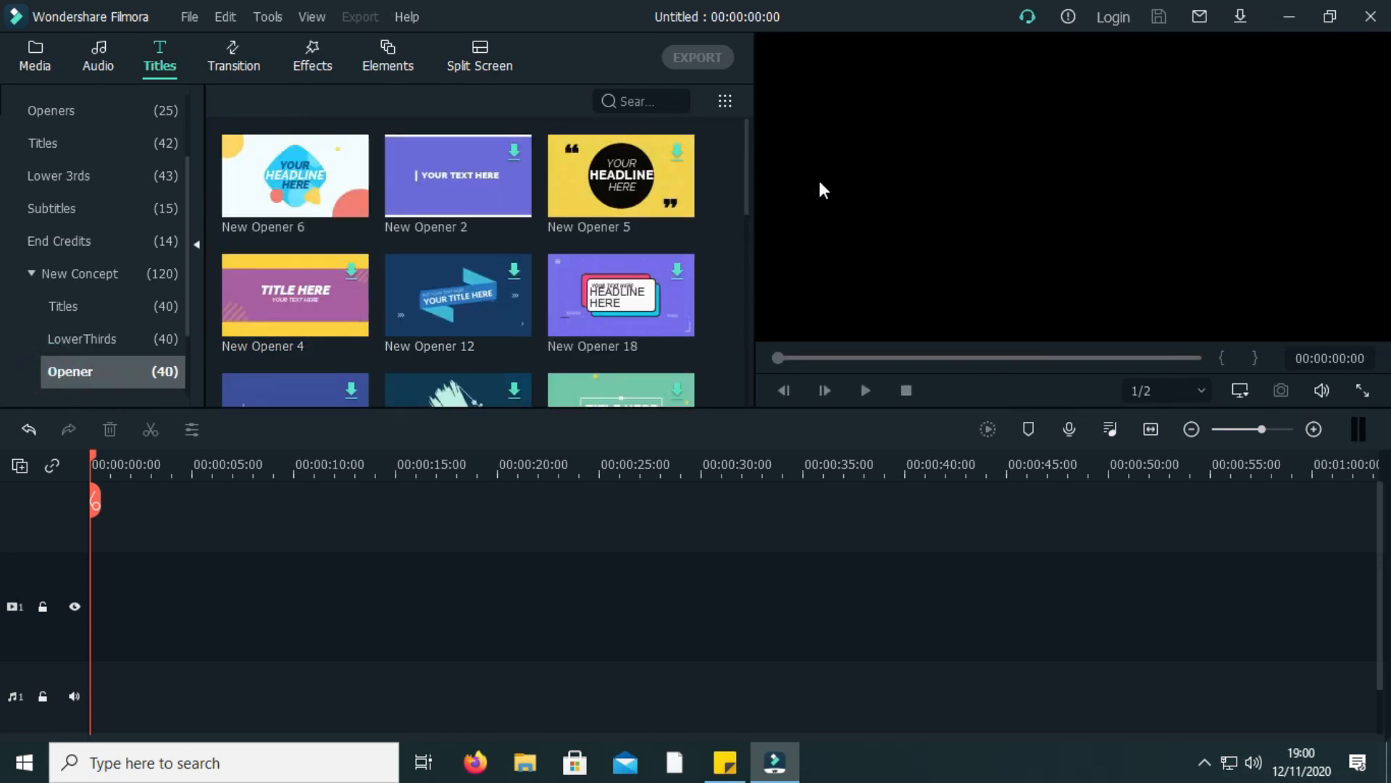
pyautogui.click(454, 302)
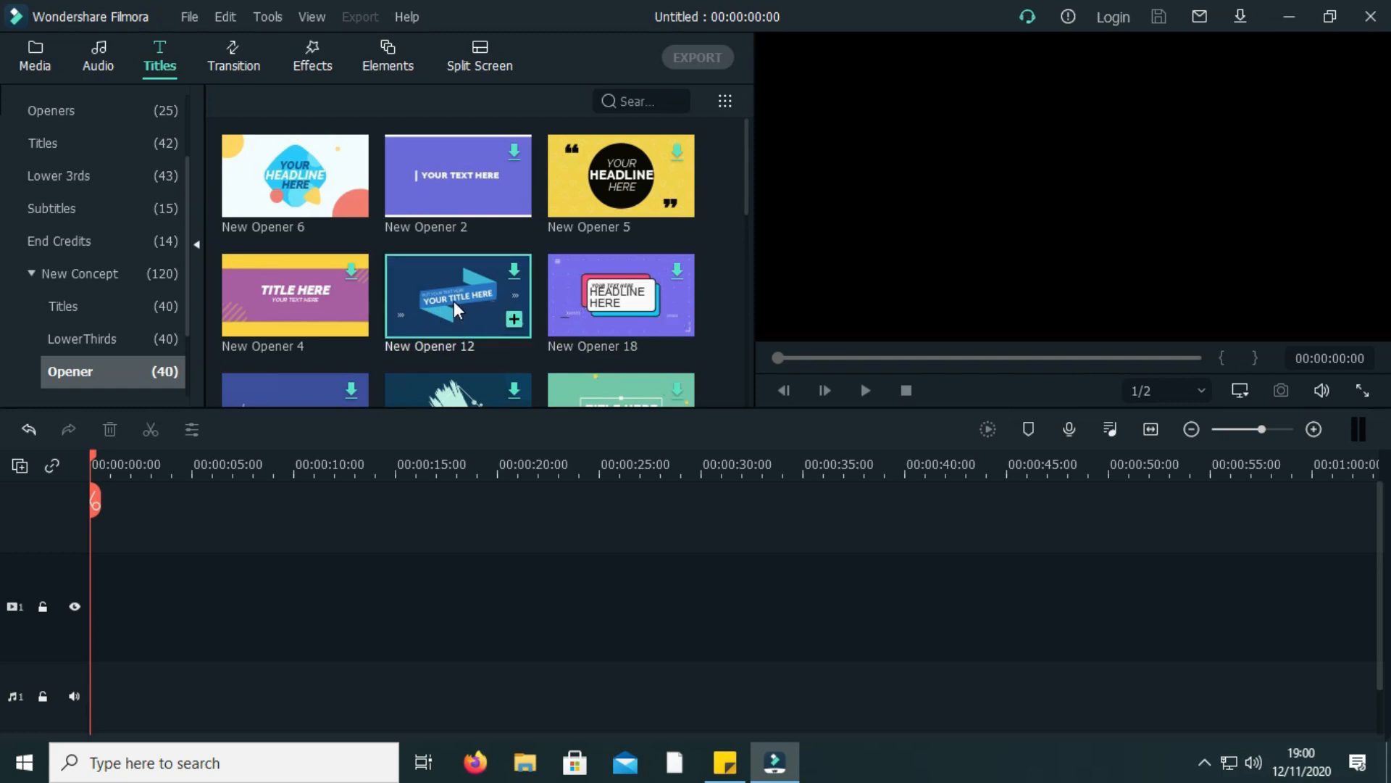
pyautogui.moveTo(462, 271); pyautogui.dragTo(407, 579)
pyautogui.click(863, 390)
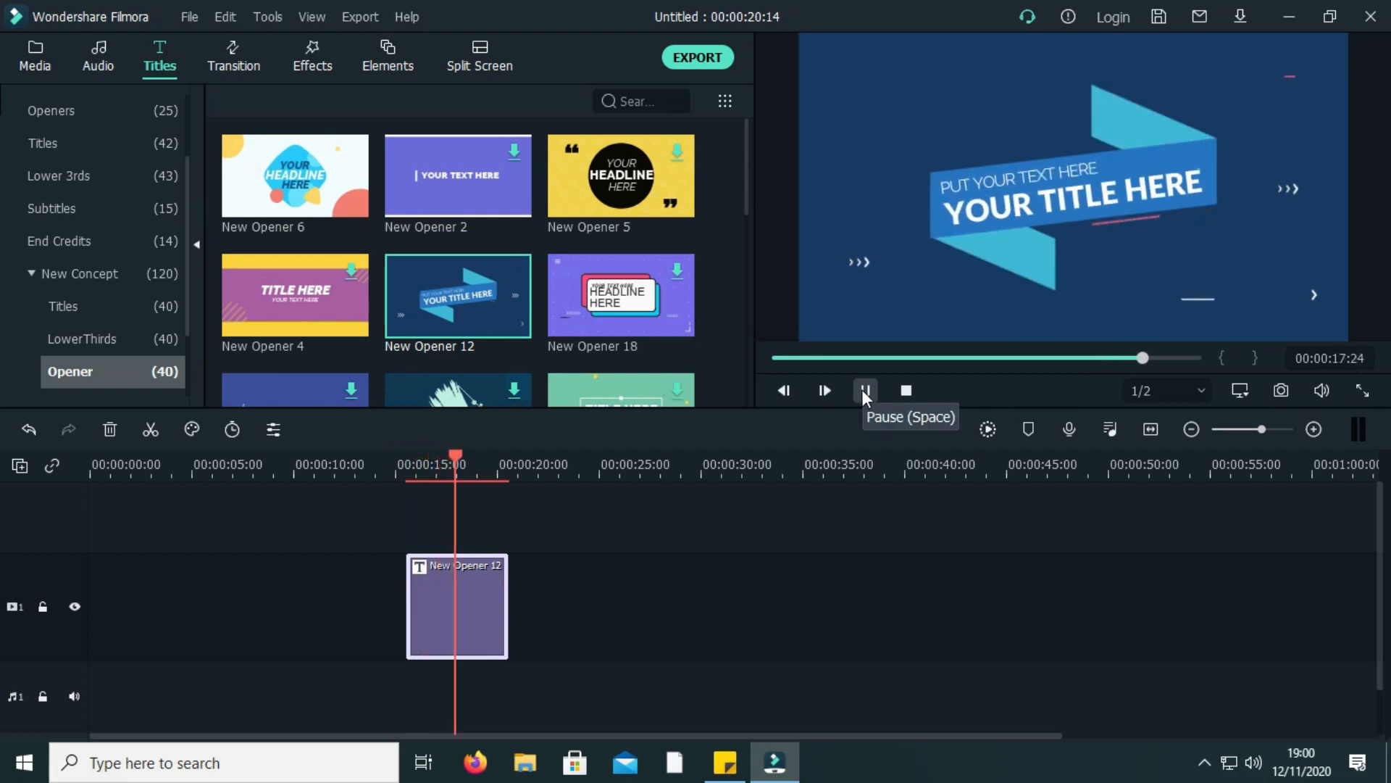
pyautogui.click(864, 391)
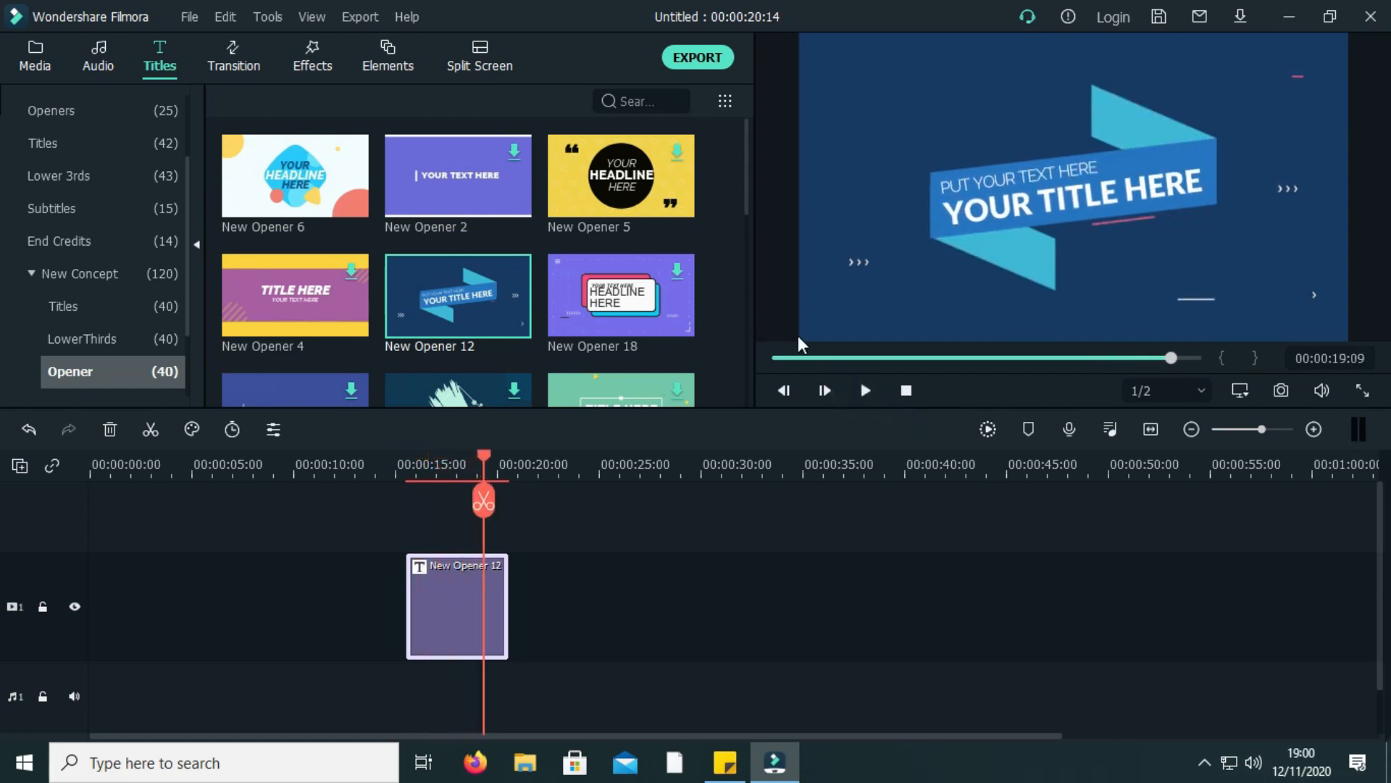
# Step: Place the New Opener 16 template on video track 1 at about 26 seconds and play it from its start
pyautogui.moveTo(743, 161); pyautogui.dragTo(755, 268)
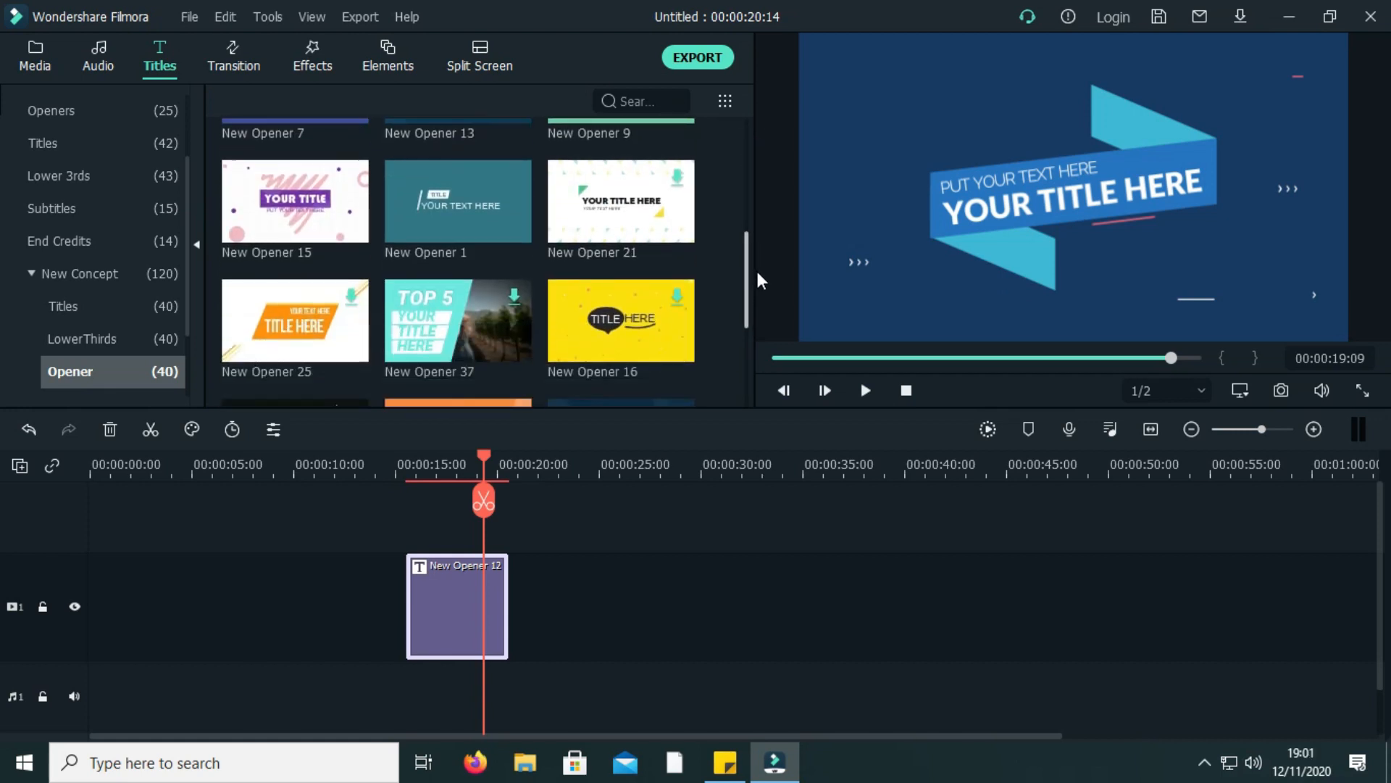
pyautogui.click(633, 337)
pyautogui.moveTo(616, 290); pyautogui.dragTo(635, 646)
pyautogui.click(634, 466)
pyautogui.click(826, 389)
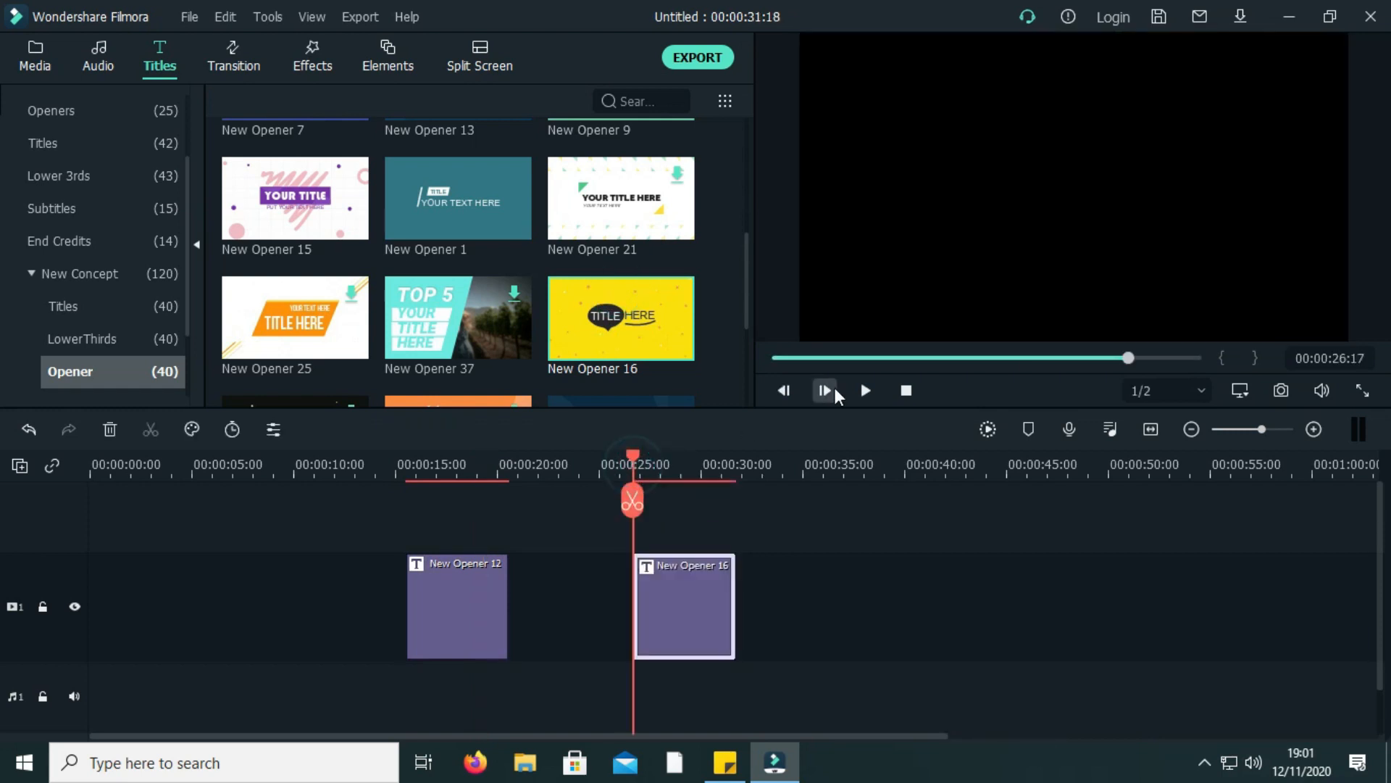
pyautogui.click(866, 390)
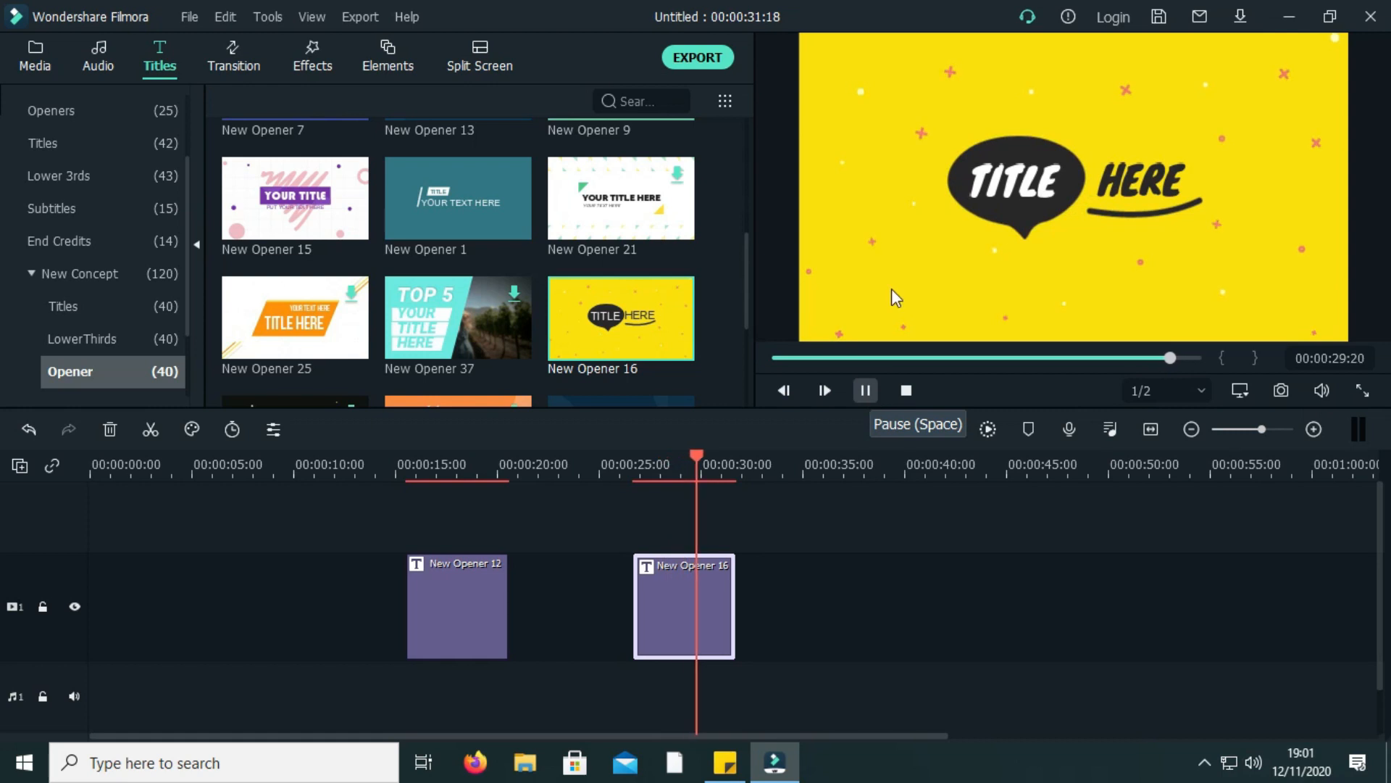
# Step: Look through the Plain Text and Callout title templates and try to place Callout 1 ahead of the clips on video track 1
pyautogui.moveTo(187, 269); pyautogui.dragTo(194, 333)
pyautogui.click(95, 305)
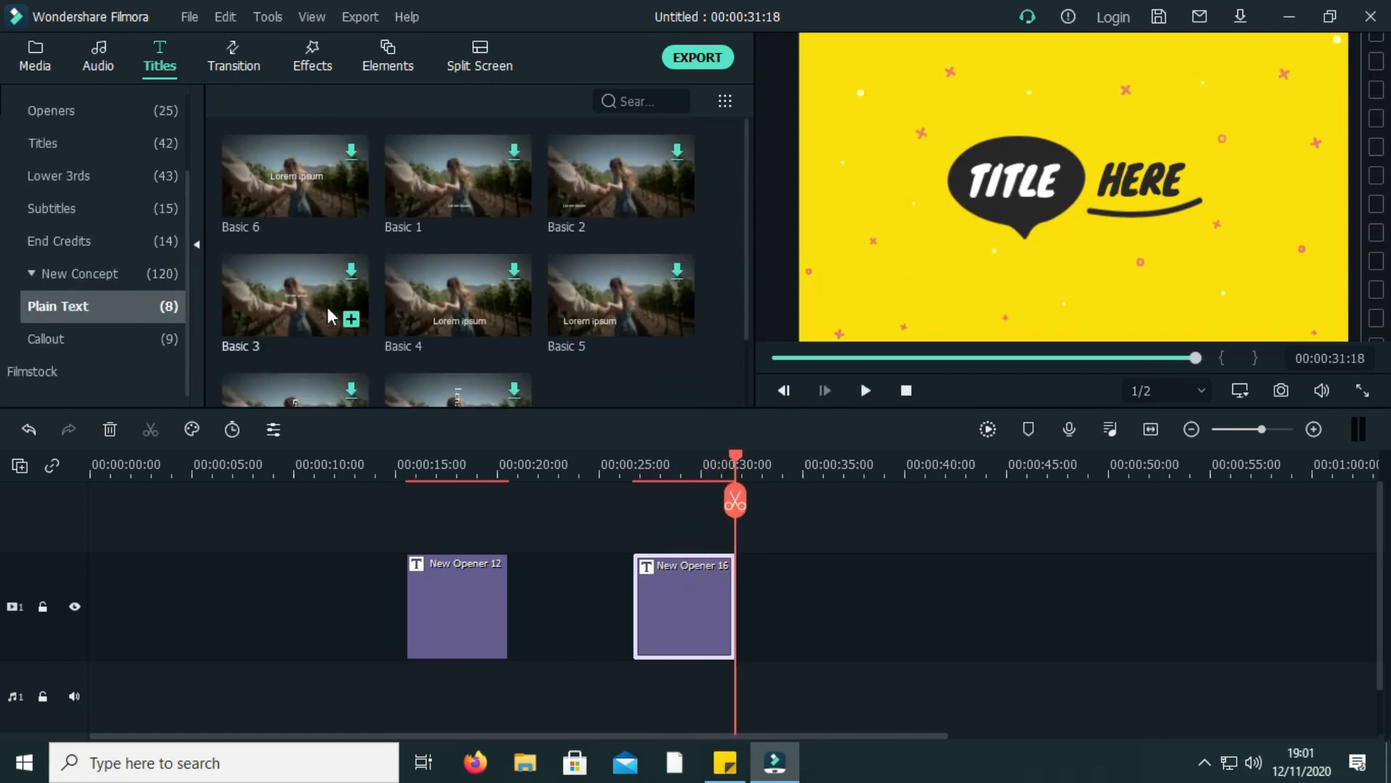
pyautogui.scroll(-2, 377, 305)
pyautogui.click(115, 350)
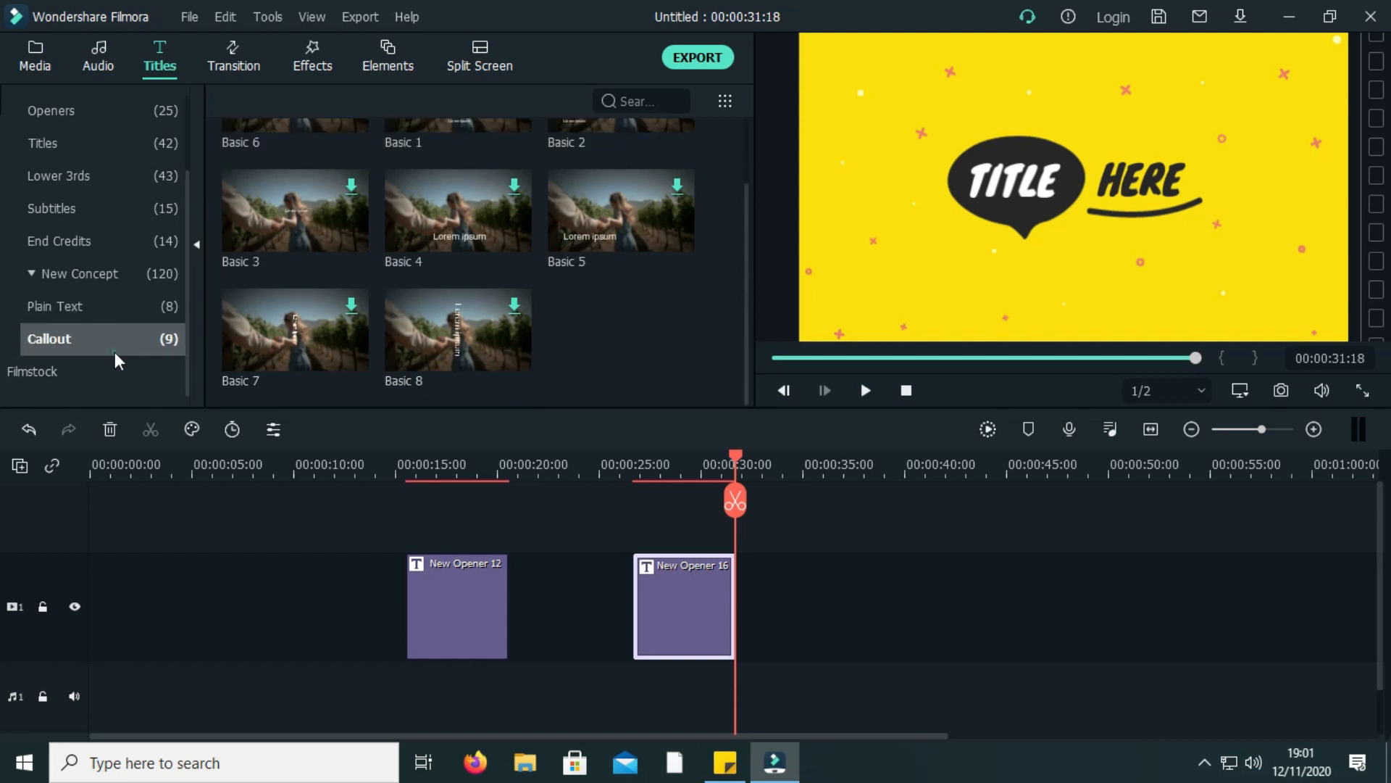
pyautogui.click(267, 176)
pyautogui.moveTo(331, 168); pyautogui.dragTo(364, 639)
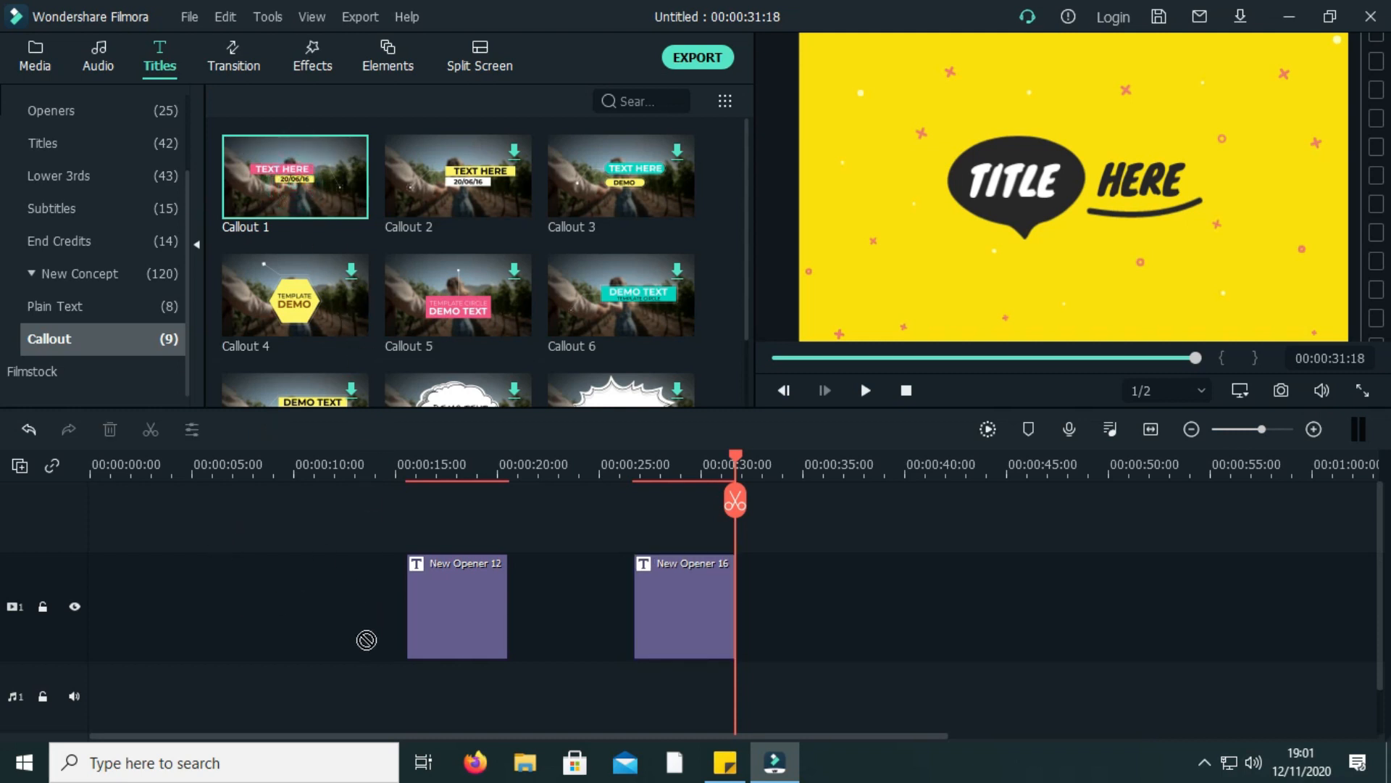
# Step: Delete the New Opener 16 and New Opener 12 clips from the timeline
pyautogui.click(688, 616)
pyautogui.press('Delete')
pyautogui.click(488, 608)
pyautogui.press('Delete')
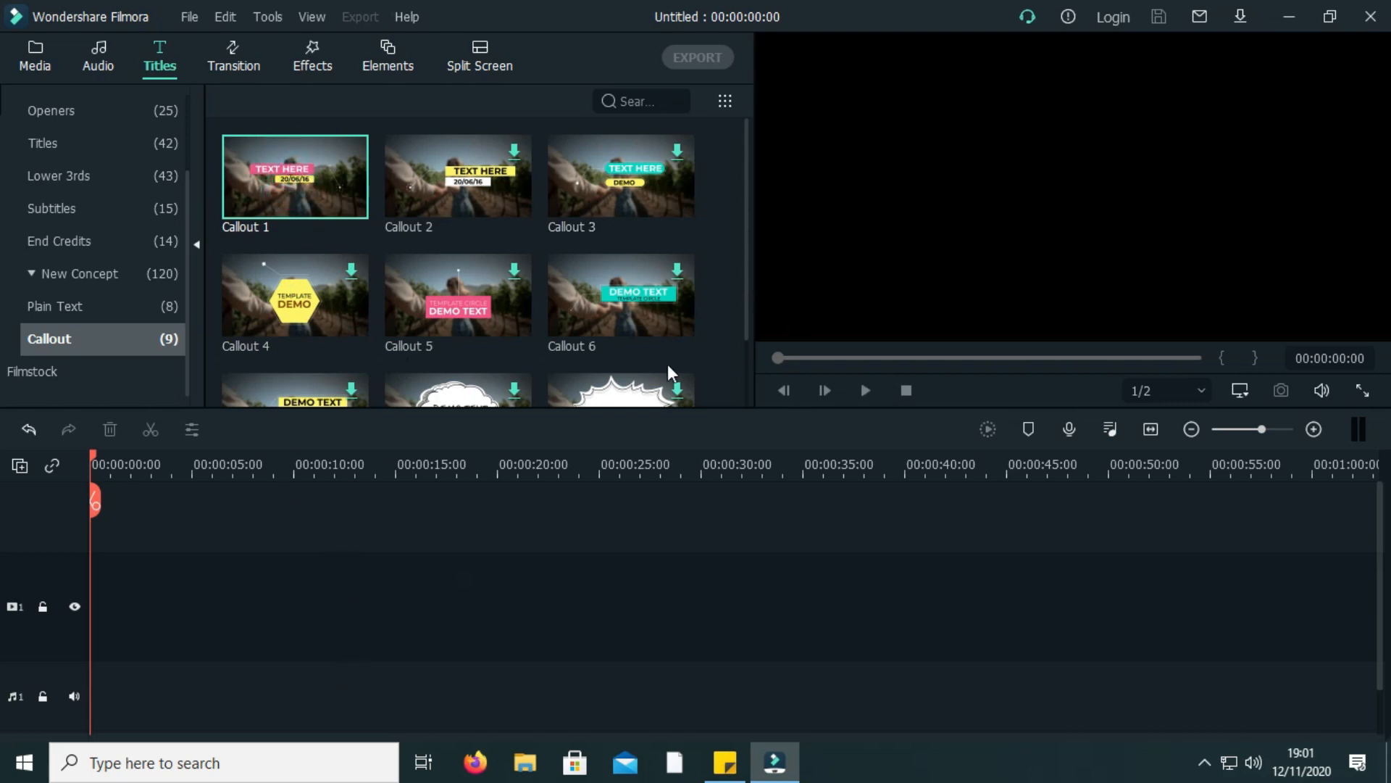
# Step: Open the transitions library and browse all the included transitions and the Basic category
pyautogui.click(229, 64)
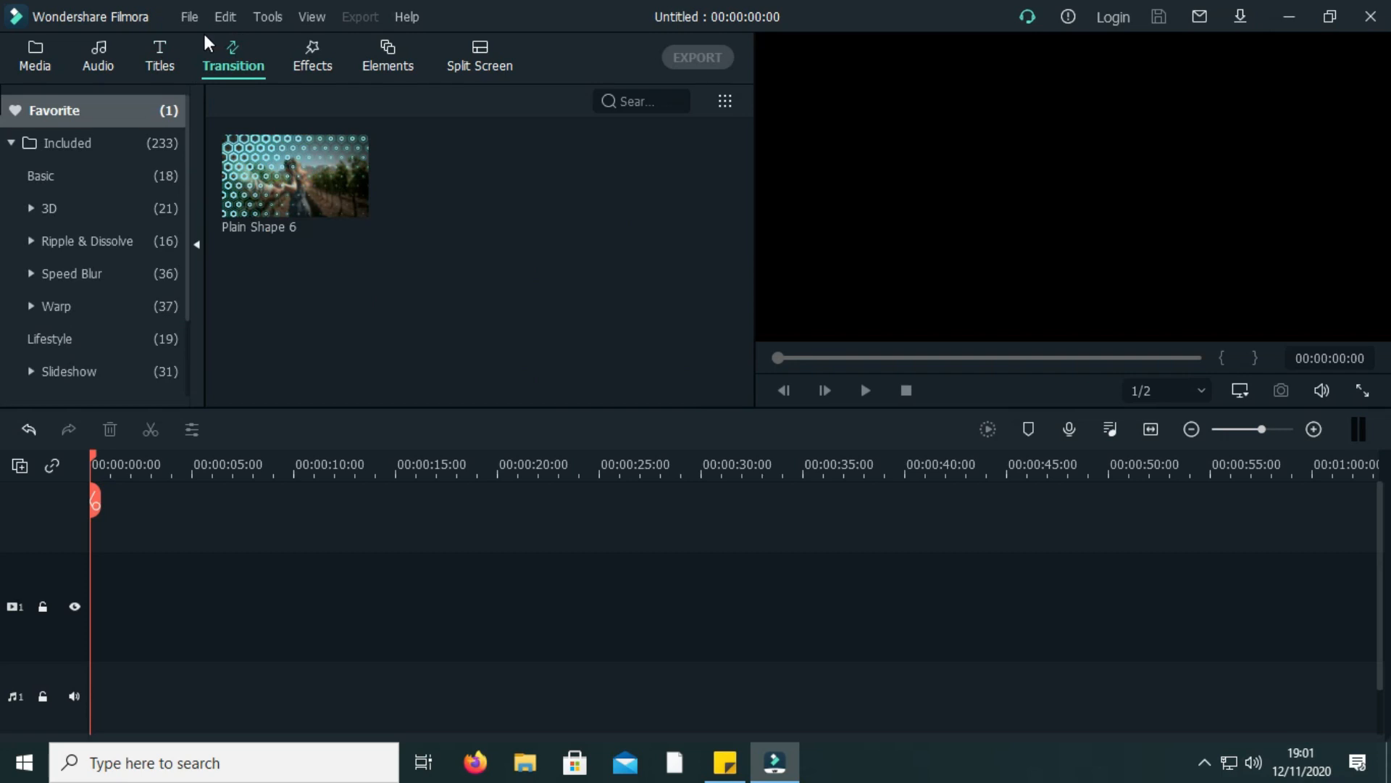
pyautogui.click(70, 143)
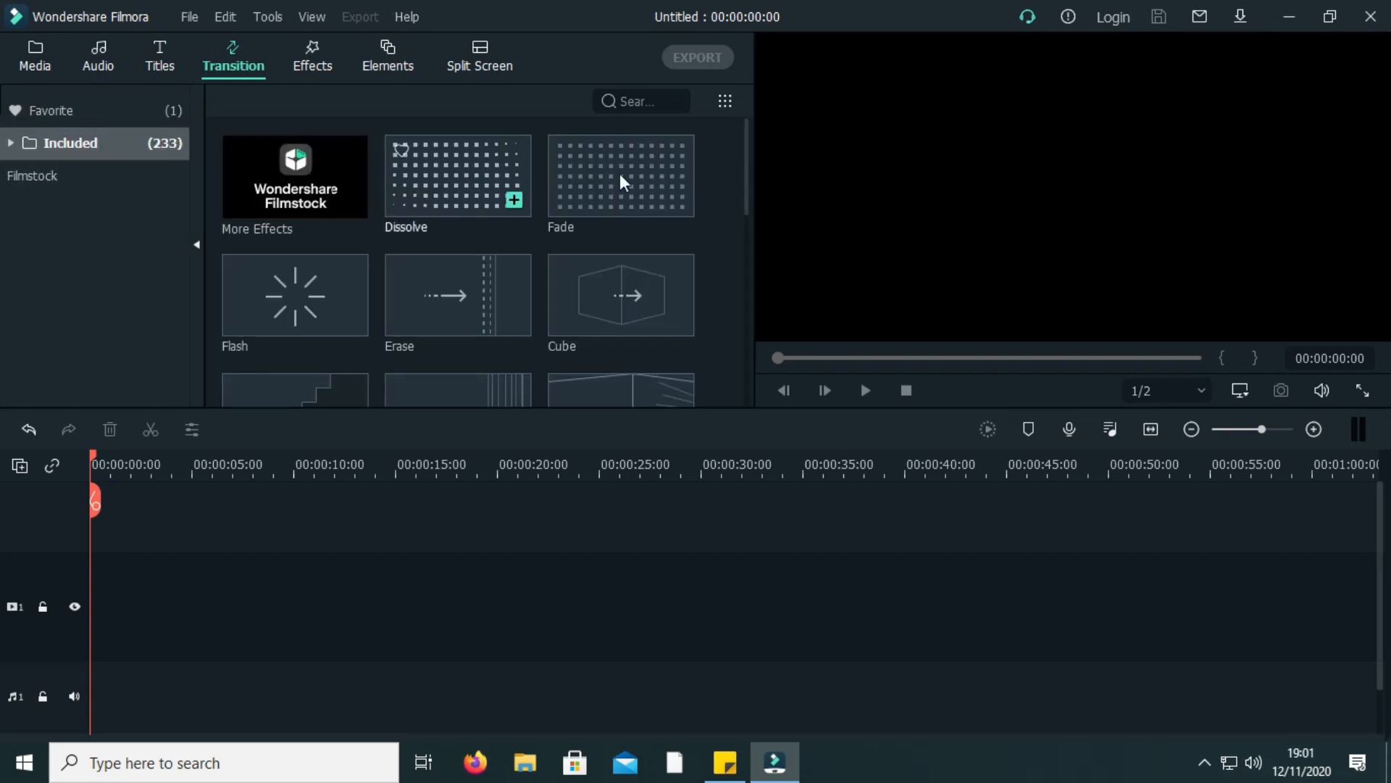
pyautogui.moveTo(747, 191); pyautogui.dragTo(384, 128)
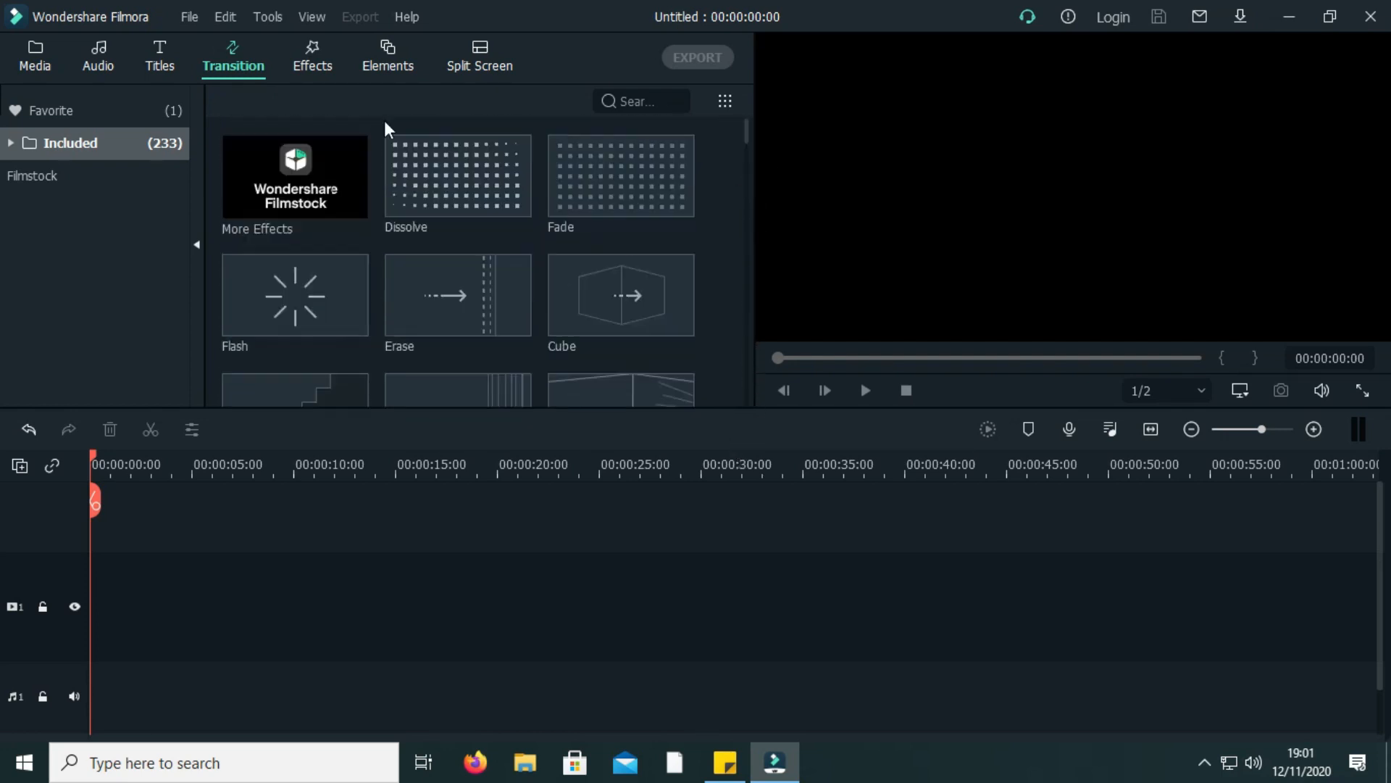
pyautogui.click(9, 144)
pyautogui.click(46, 180)
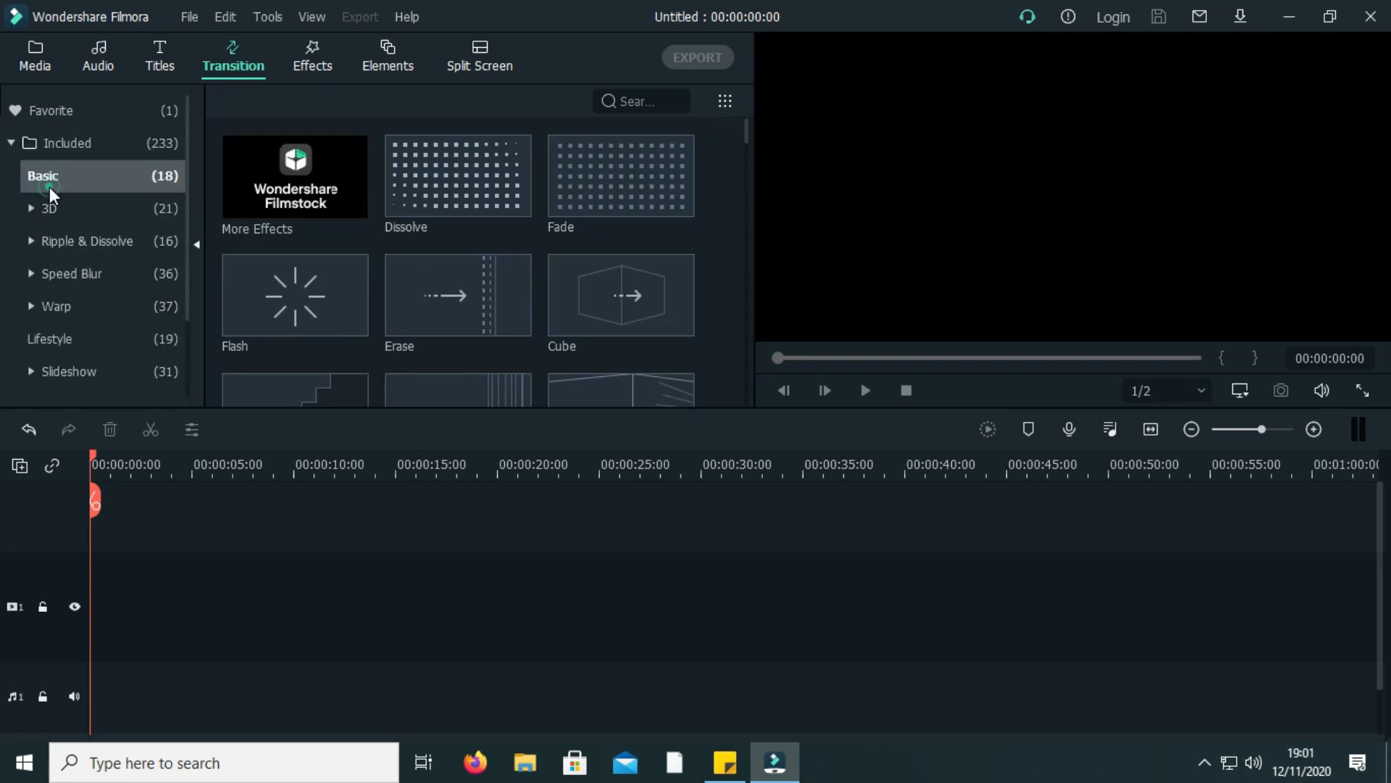
pyautogui.moveTo(749, 188); pyautogui.dragTo(749, 392)
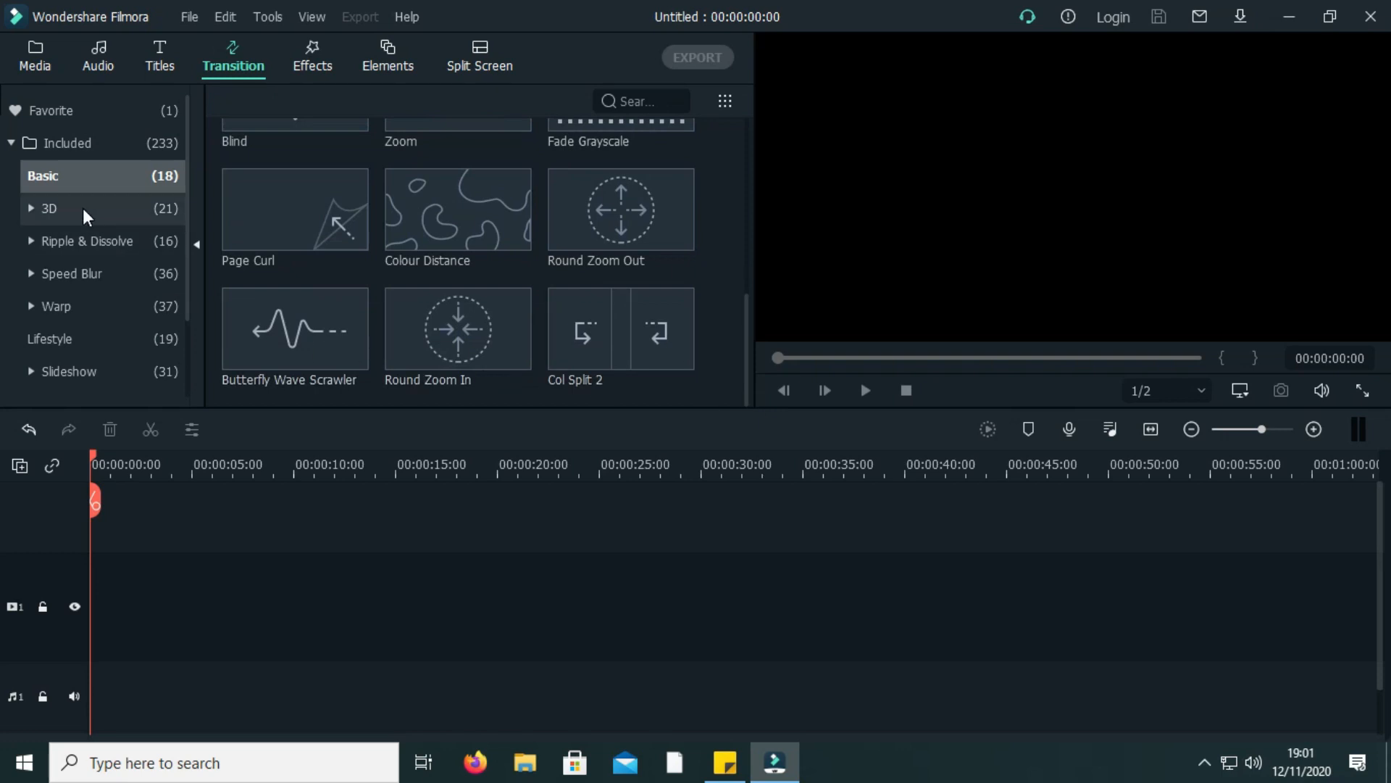
# Step: Browse the 3D transitions and look through their subcategories, including Fisheye and Cubed
pyautogui.click(63, 209)
pyautogui.moveTo(745, 142); pyautogui.dragTo(755, 355)
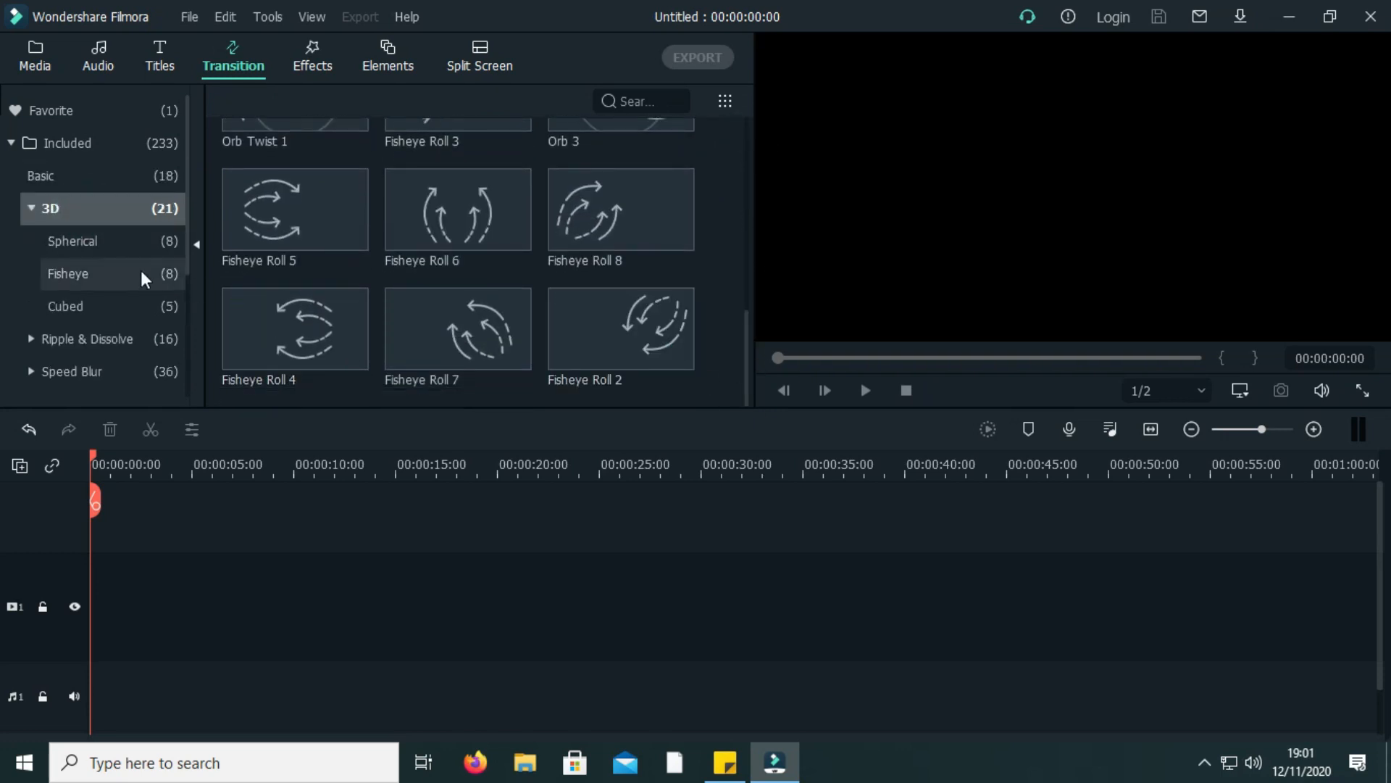
pyautogui.click(105, 254)
pyautogui.click(82, 306)
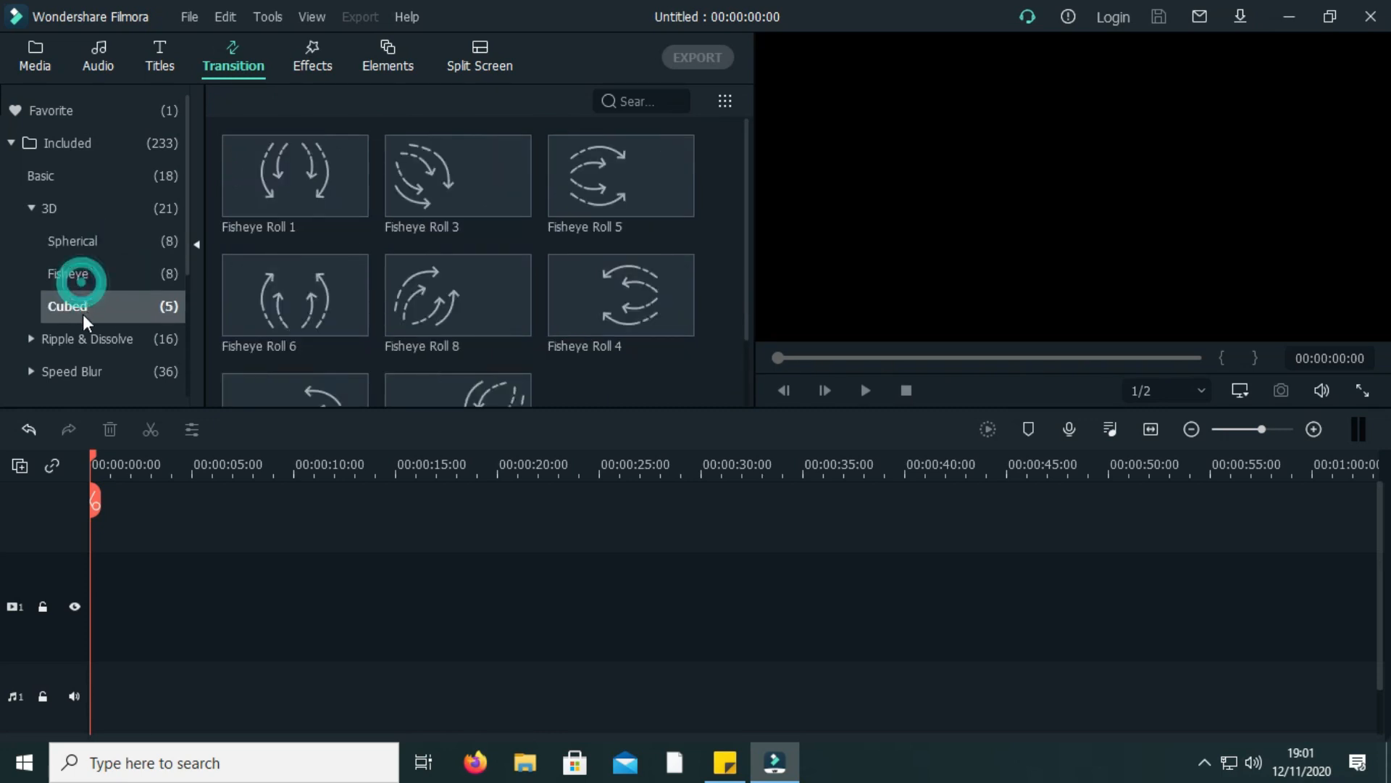
# Step: Browse the Ripple & Dissolve transitions to the end and view the Dissolve and Ripple subcategories
pyautogui.click(80, 339)
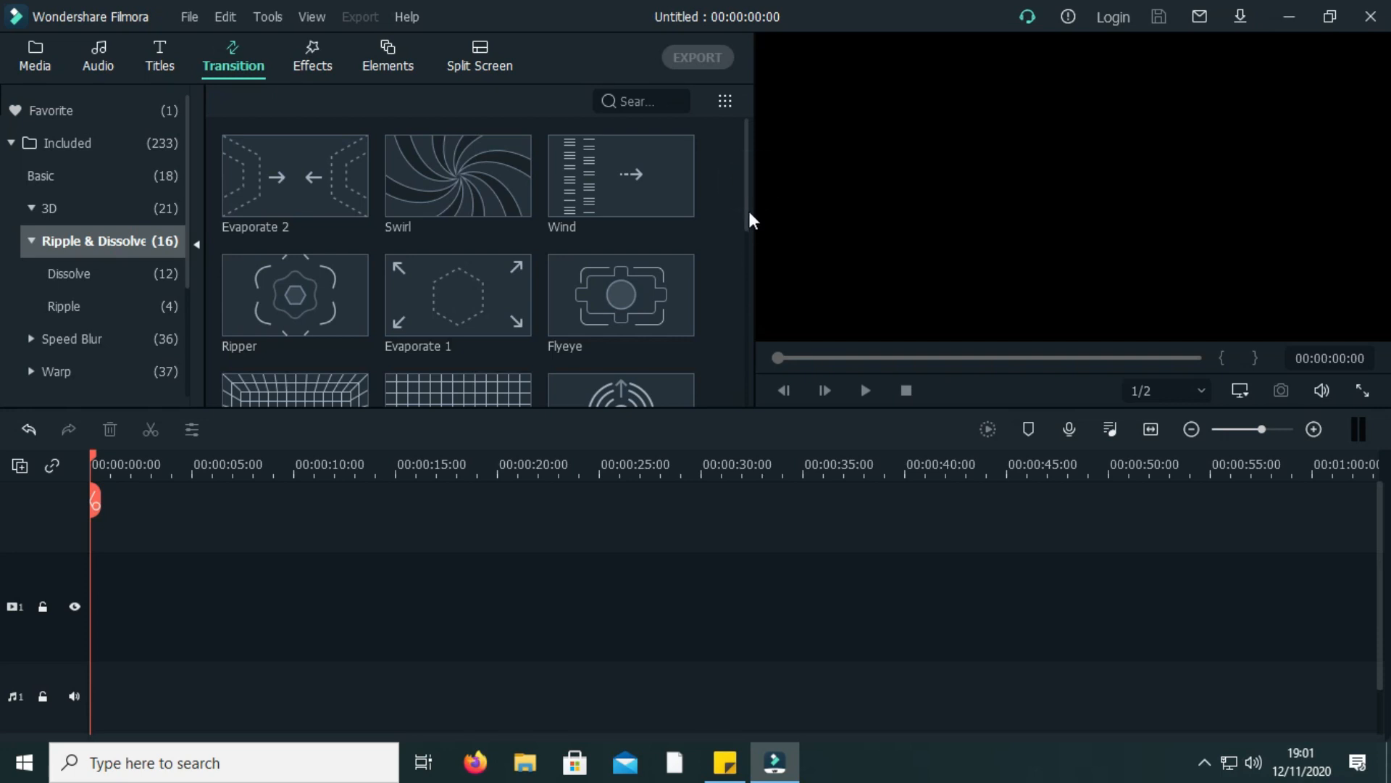
pyautogui.moveTo(745, 199); pyautogui.dragTo(415, 431)
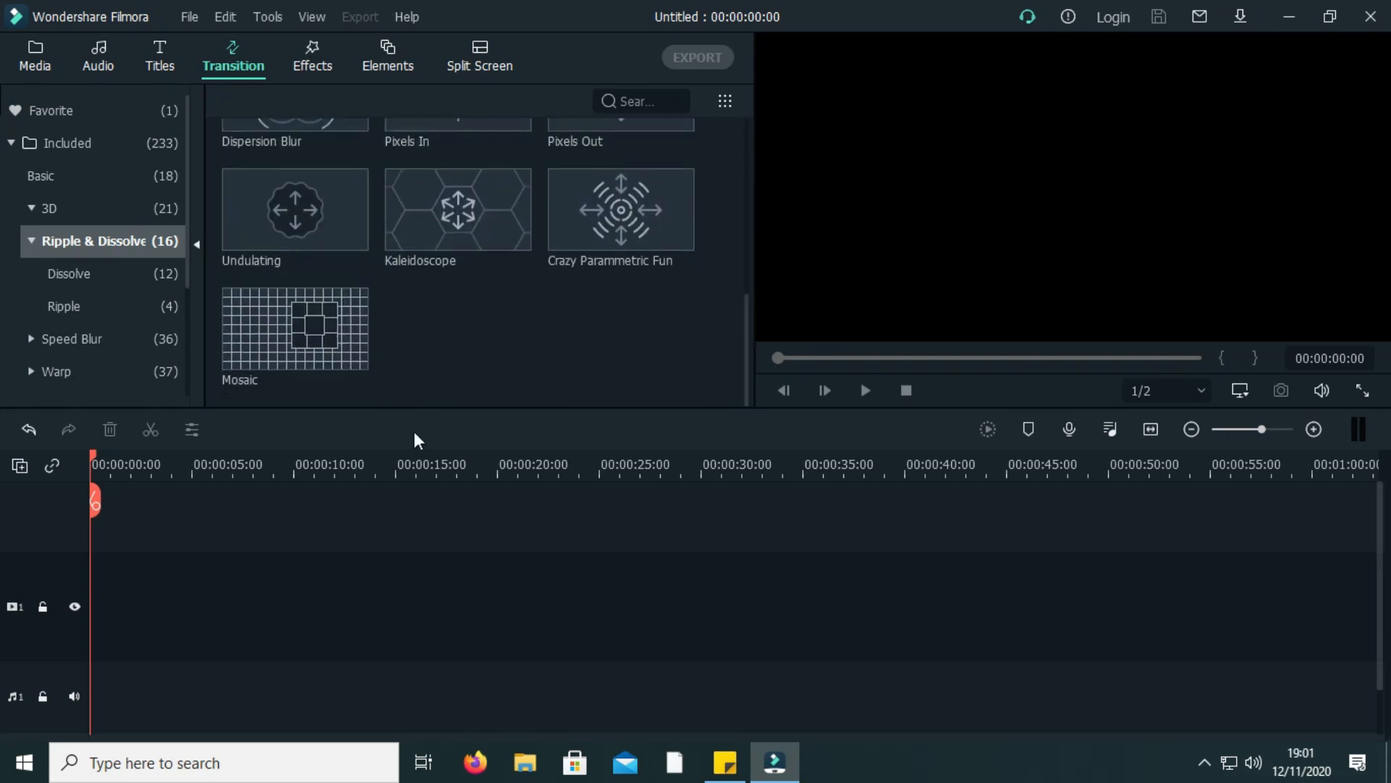
pyautogui.click(62, 274)
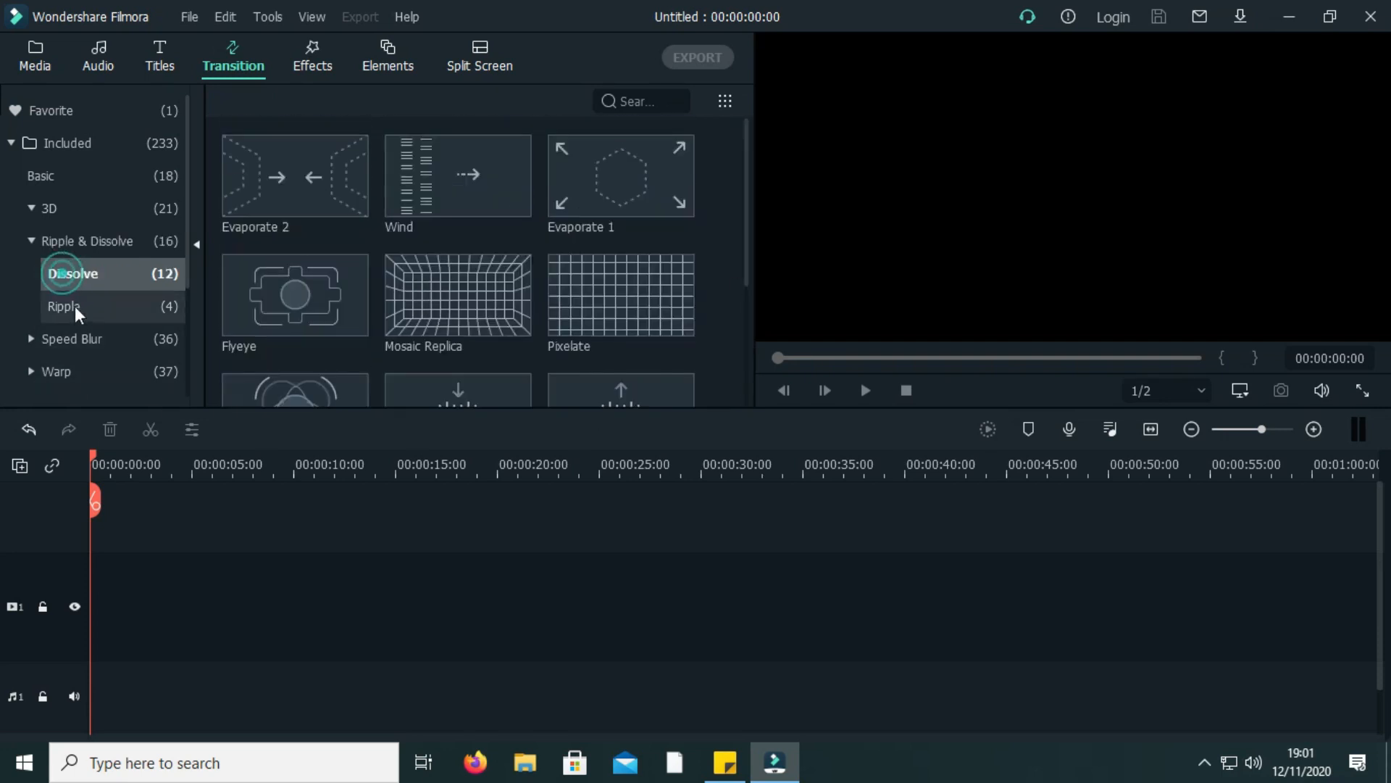
pyautogui.click(75, 308)
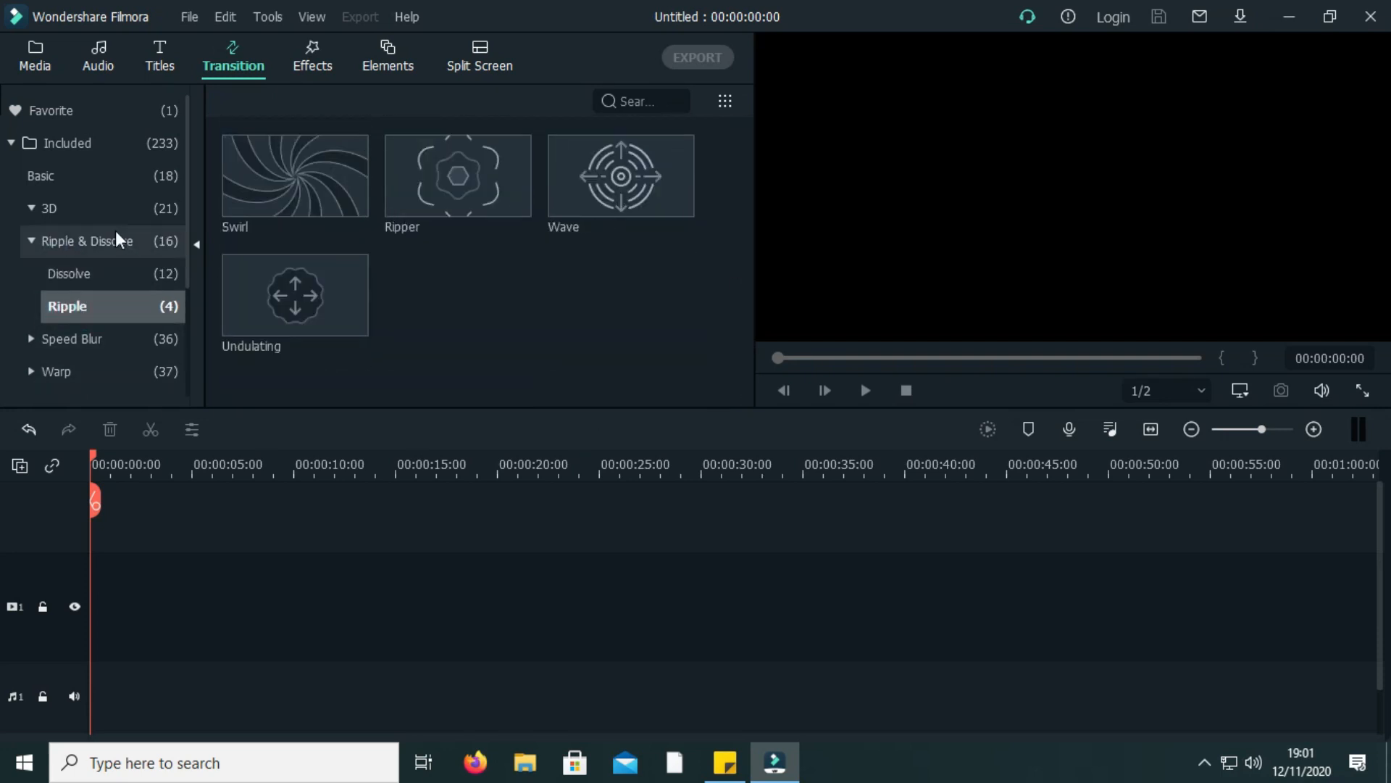
# Step: Look through the Speed Blur, Warp, Slideshow and Linear transition categories
pyautogui.click(35, 338)
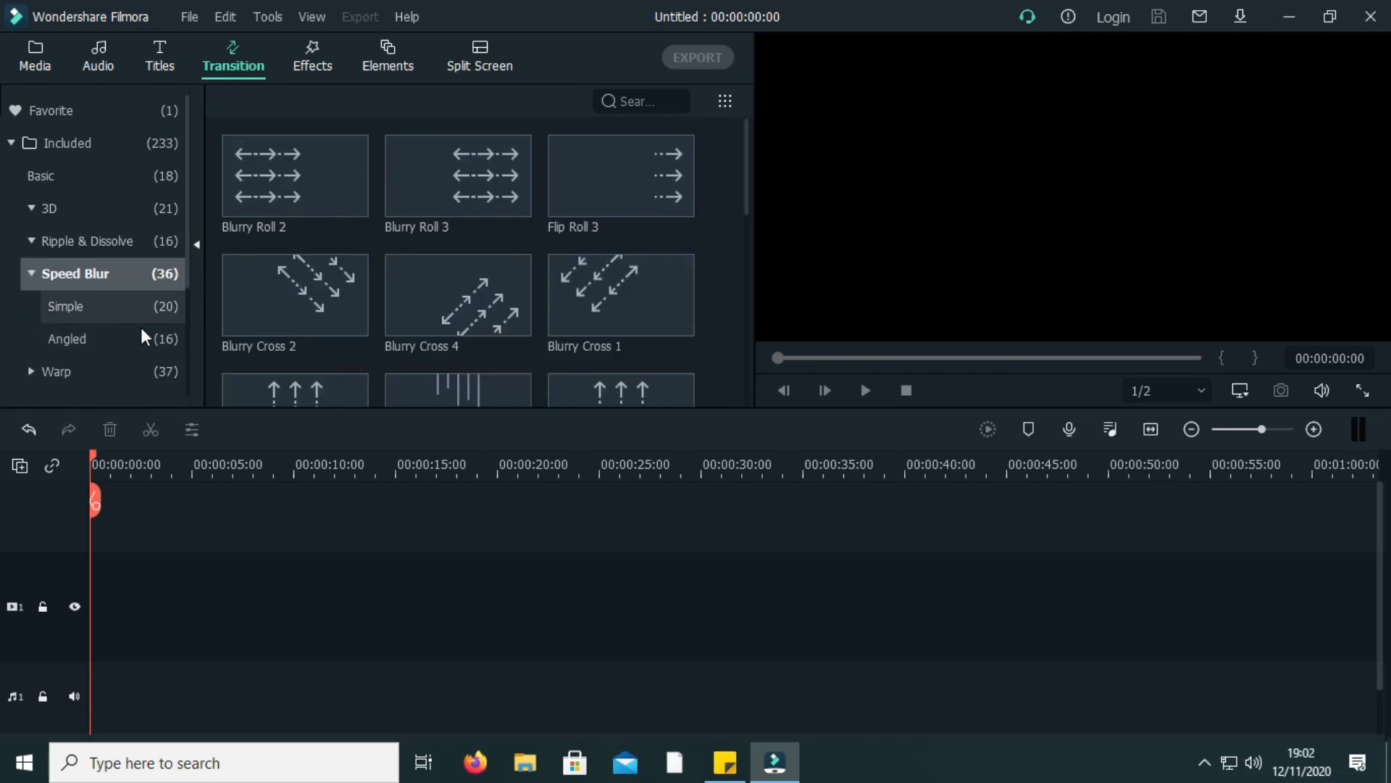
pyautogui.moveTo(746, 180); pyautogui.dragTo(750, 365)
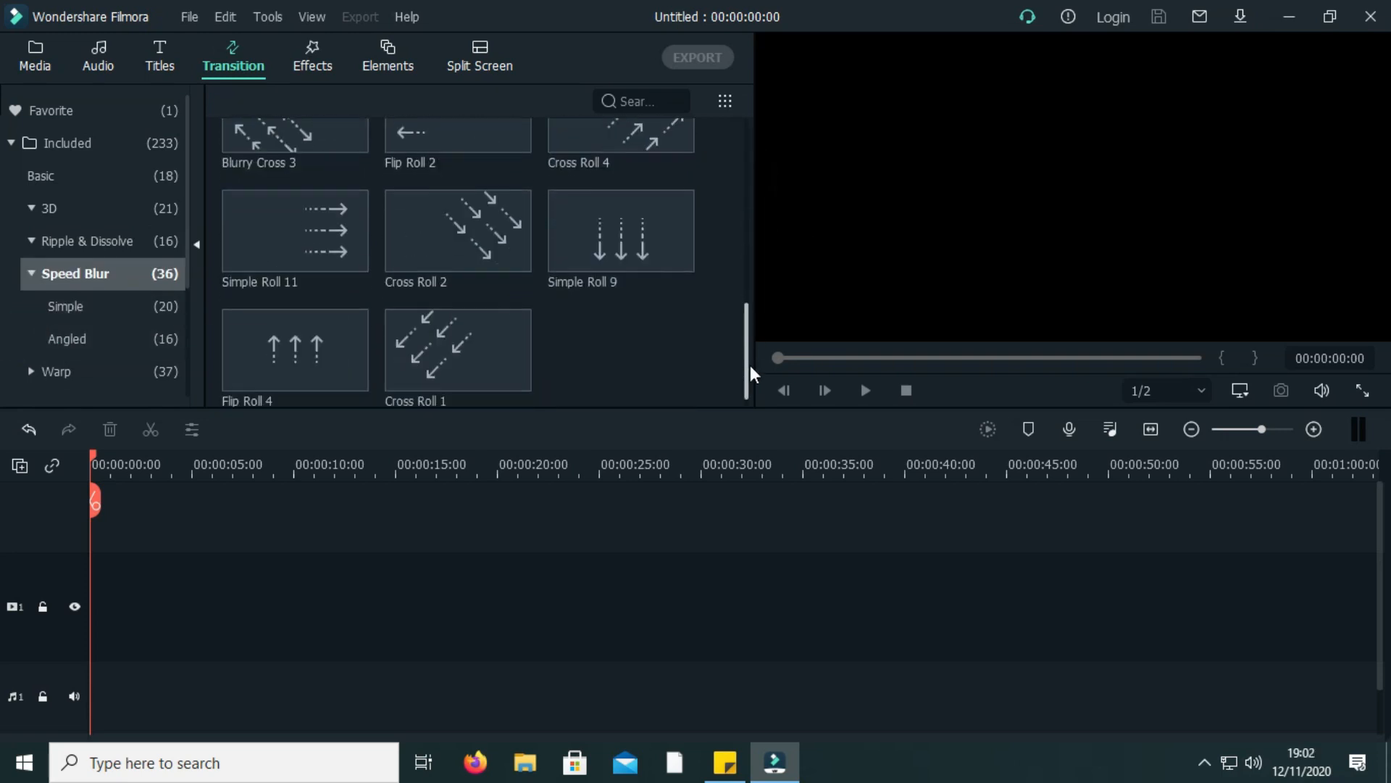
pyautogui.moveTo(188, 198); pyautogui.dragTo(192, 358)
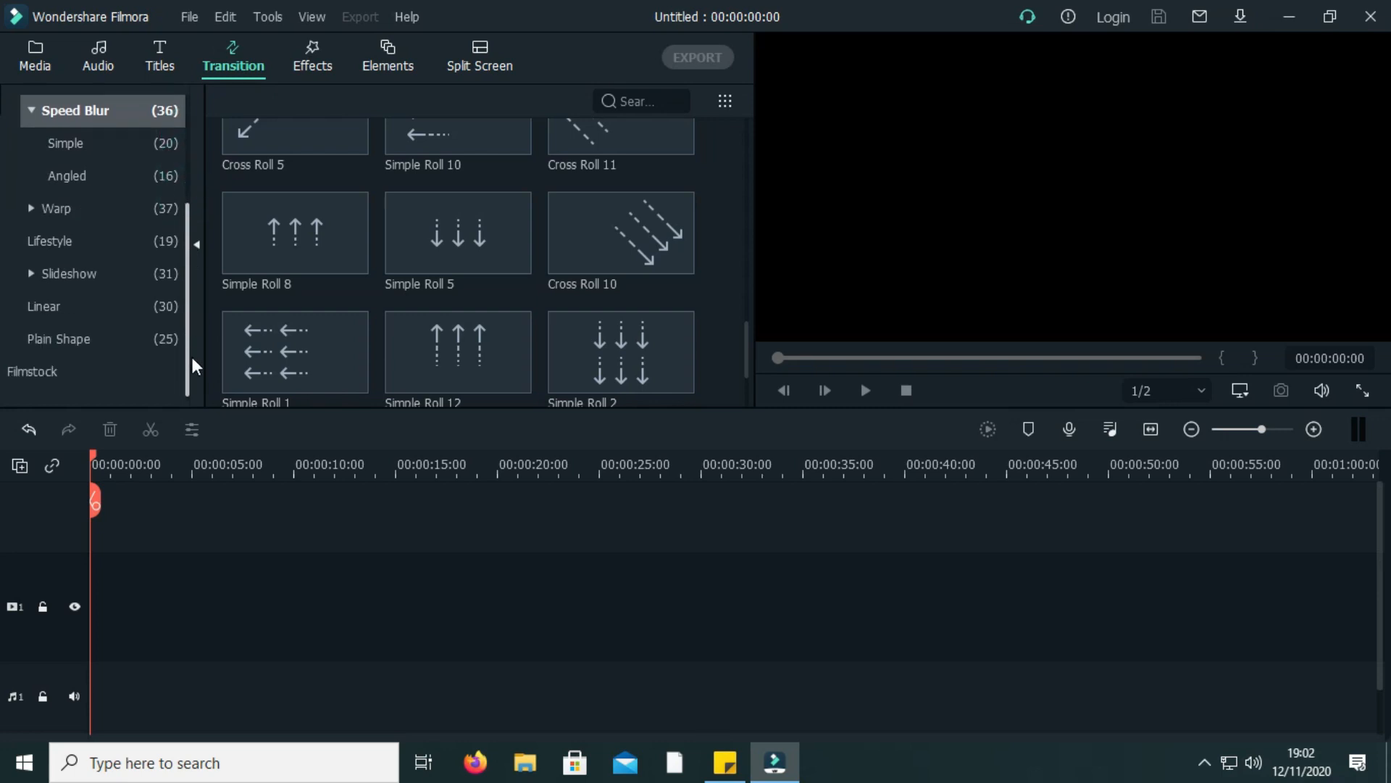
pyautogui.click(69, 208)
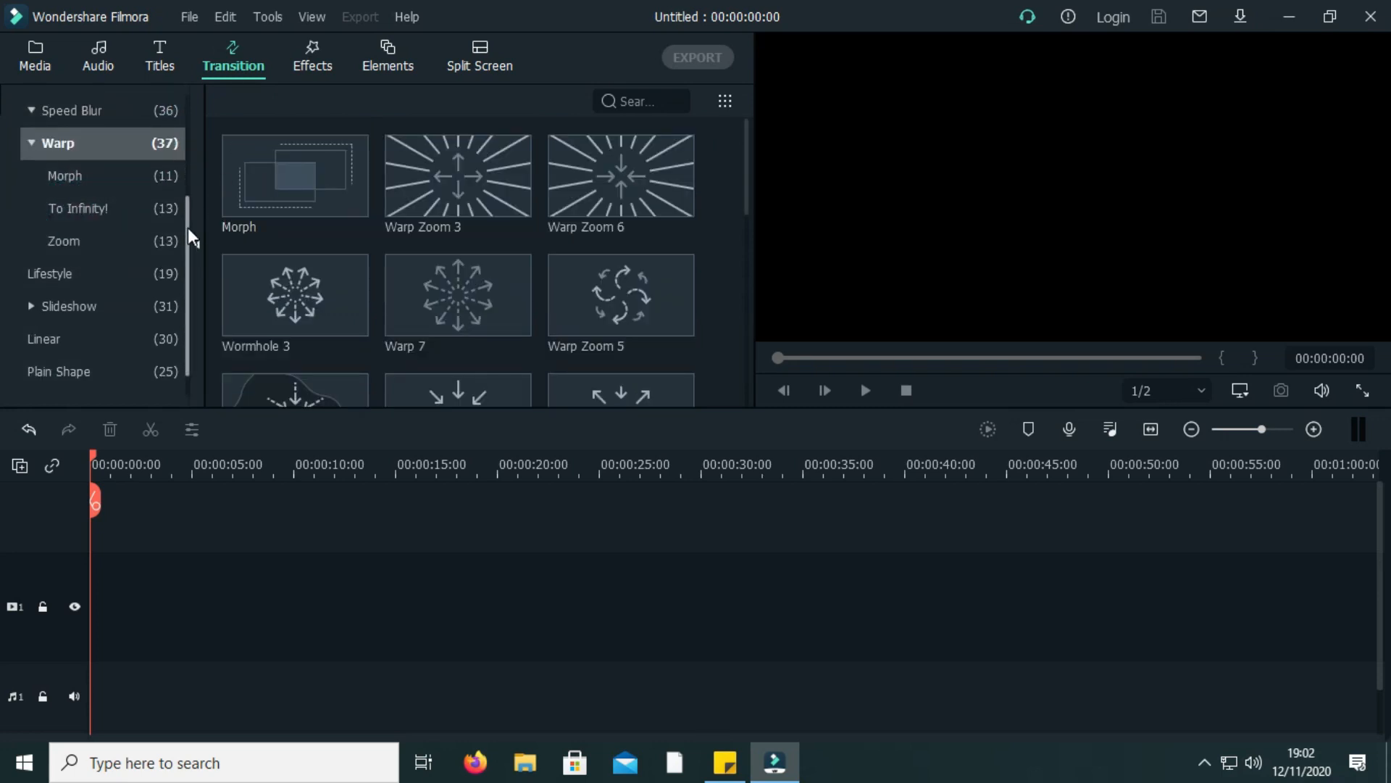
pyautogui.click(70, 305)
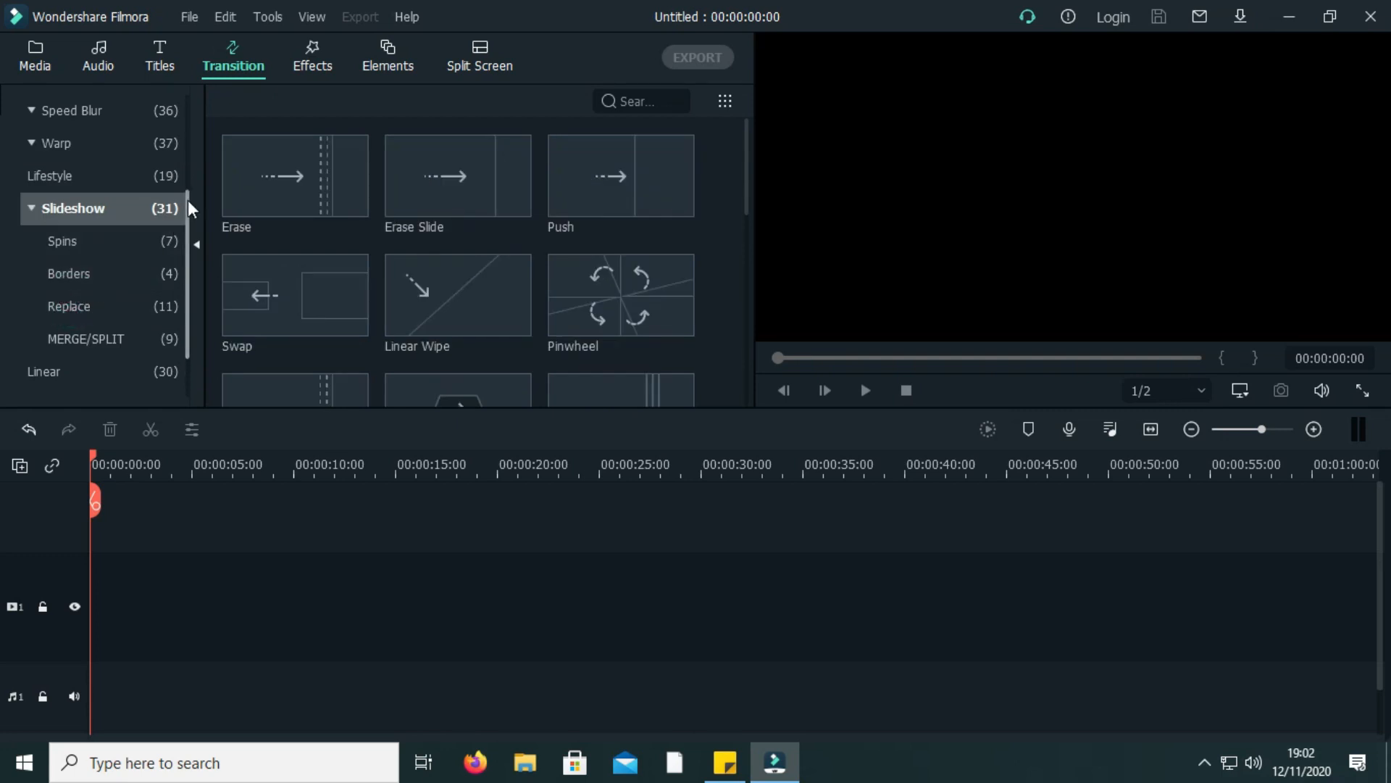
pyautogui.moveTo(186, 216); pyautogui.dragTo(202, 320)
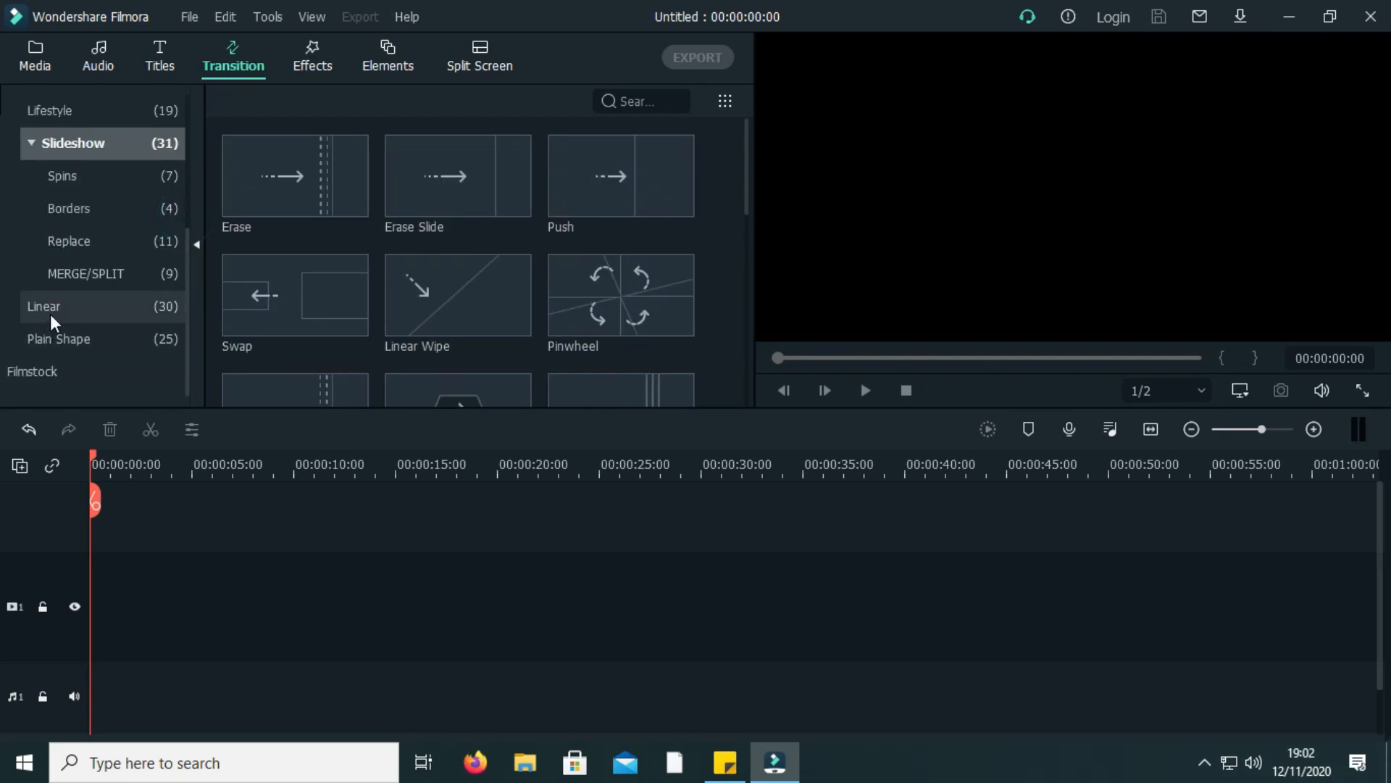
pyautogui.click(77, 316)
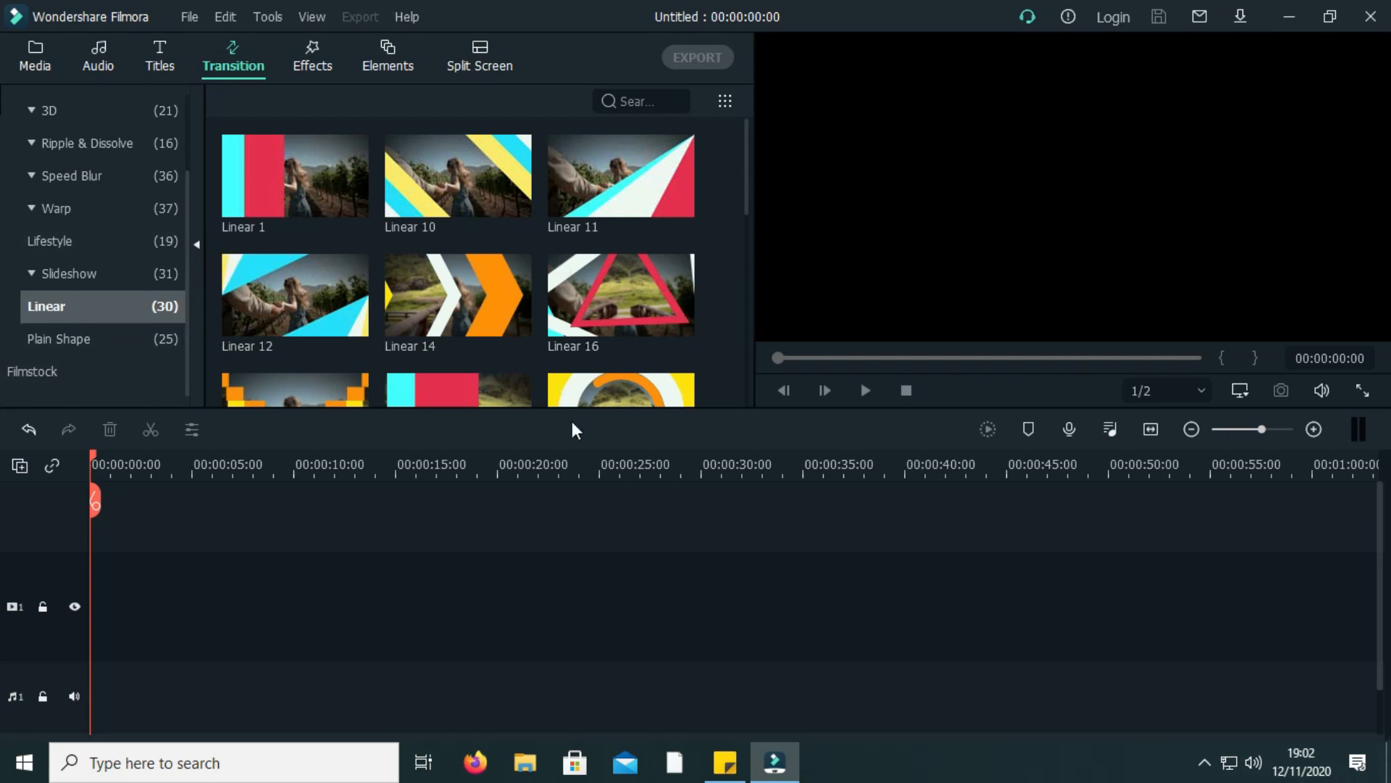
# Step: Place the sample videos Travel 01 and Travel 02 back to back at the start of video track 1
pyautogui.click(38, 59)
pyautogui.moveTo(288, 165); pyautogui.dragTo(106, 573)
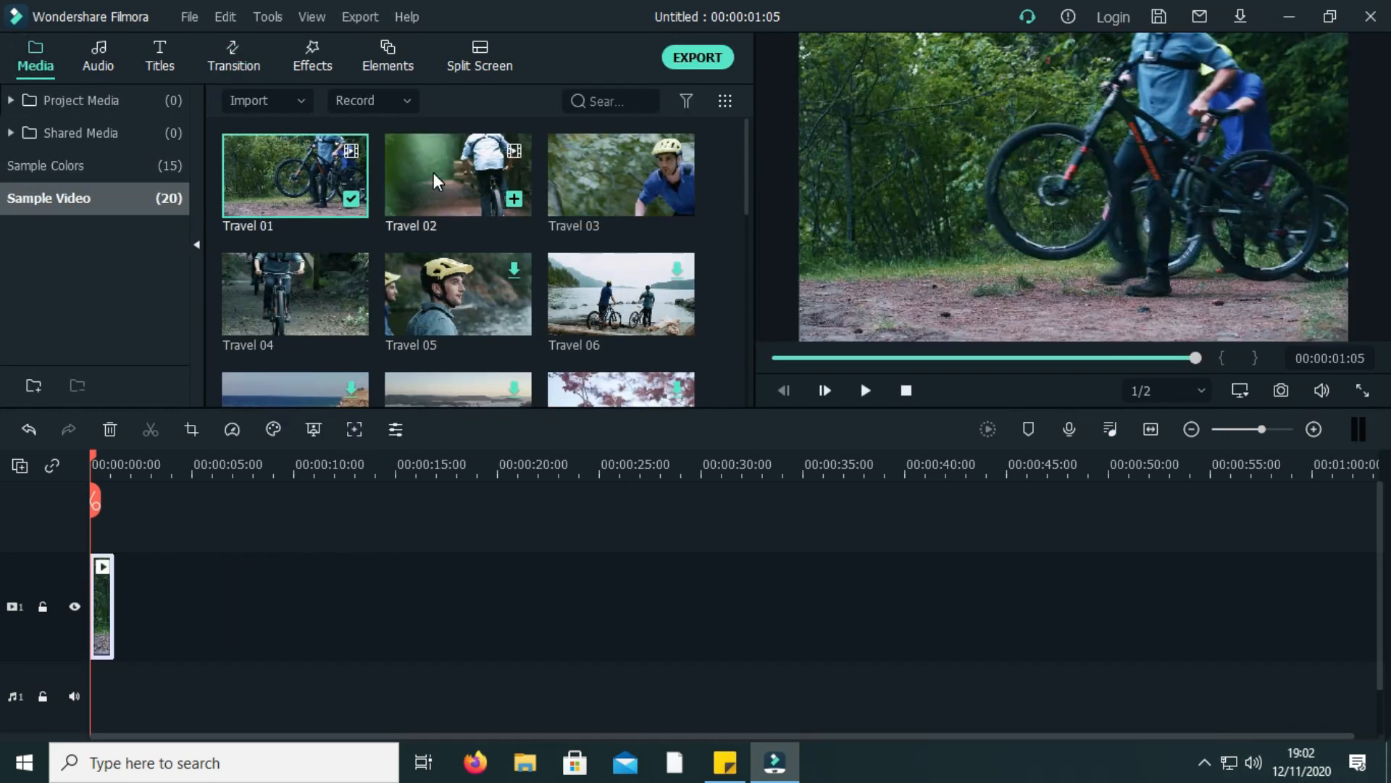
pyautogui.moveTo(441, 171); pyautogui.dragTo(118, 610)
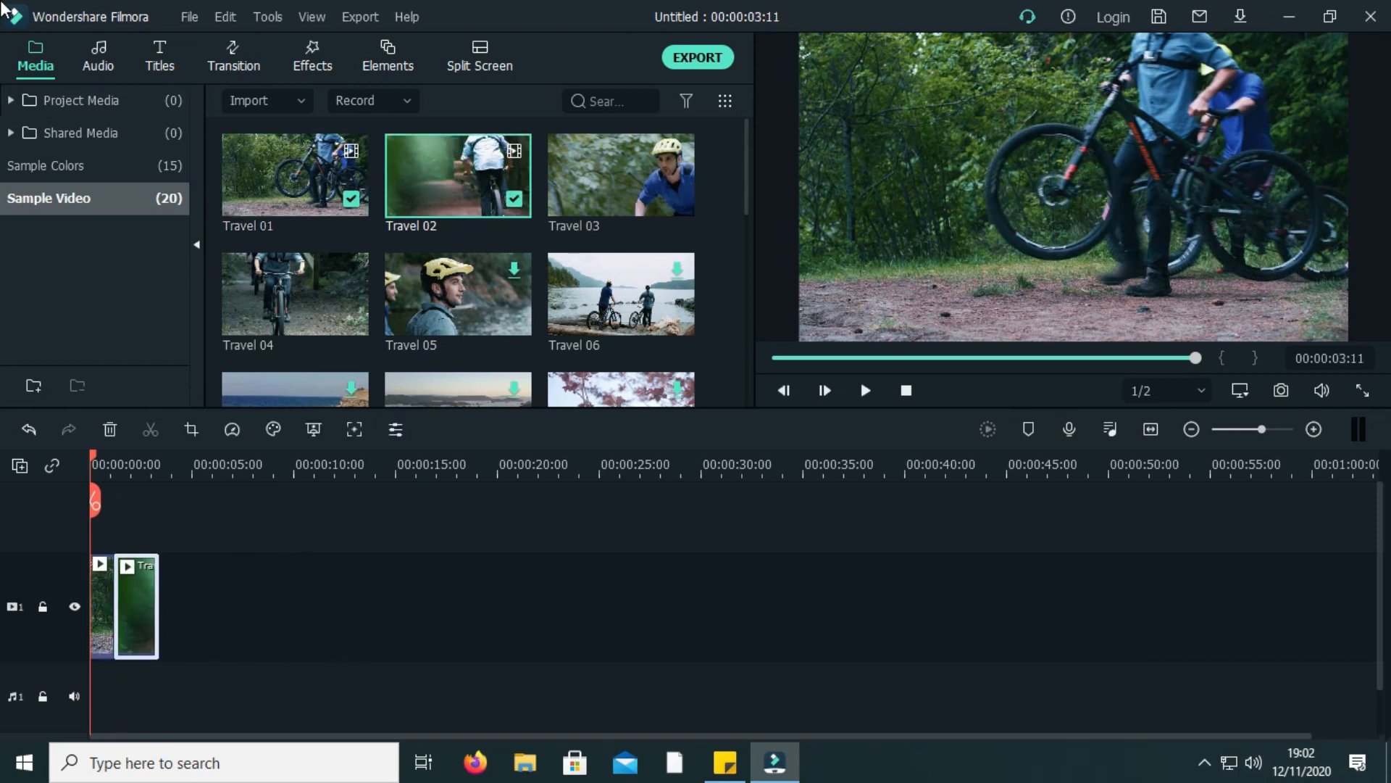
# Step: Add the Linear 14 transition between Travel 01 and Travel 02, shortened to about 1.2 seconds, and play it back
pyautogui.click(241, 42)
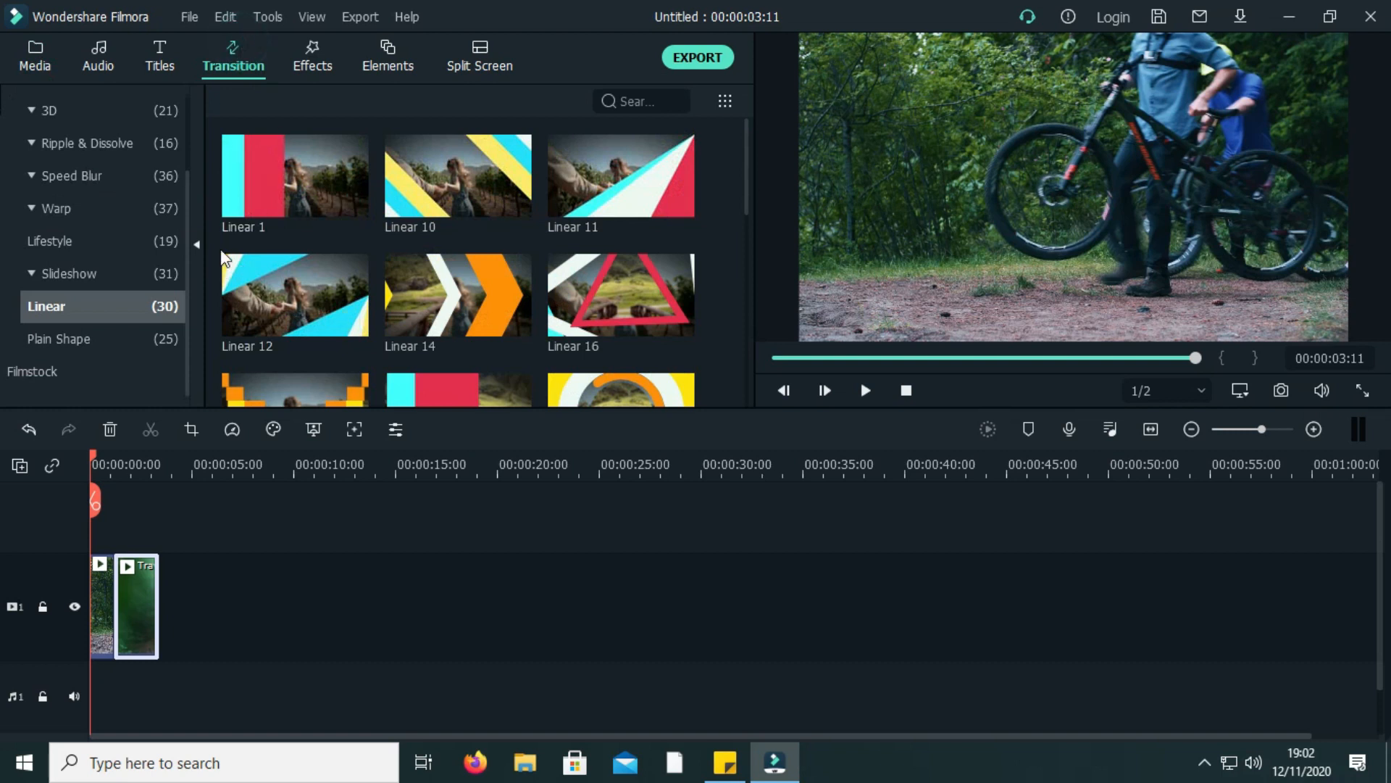
pyautogui.moveTo(464, 267); pyautogui.dragTo(111, 617)
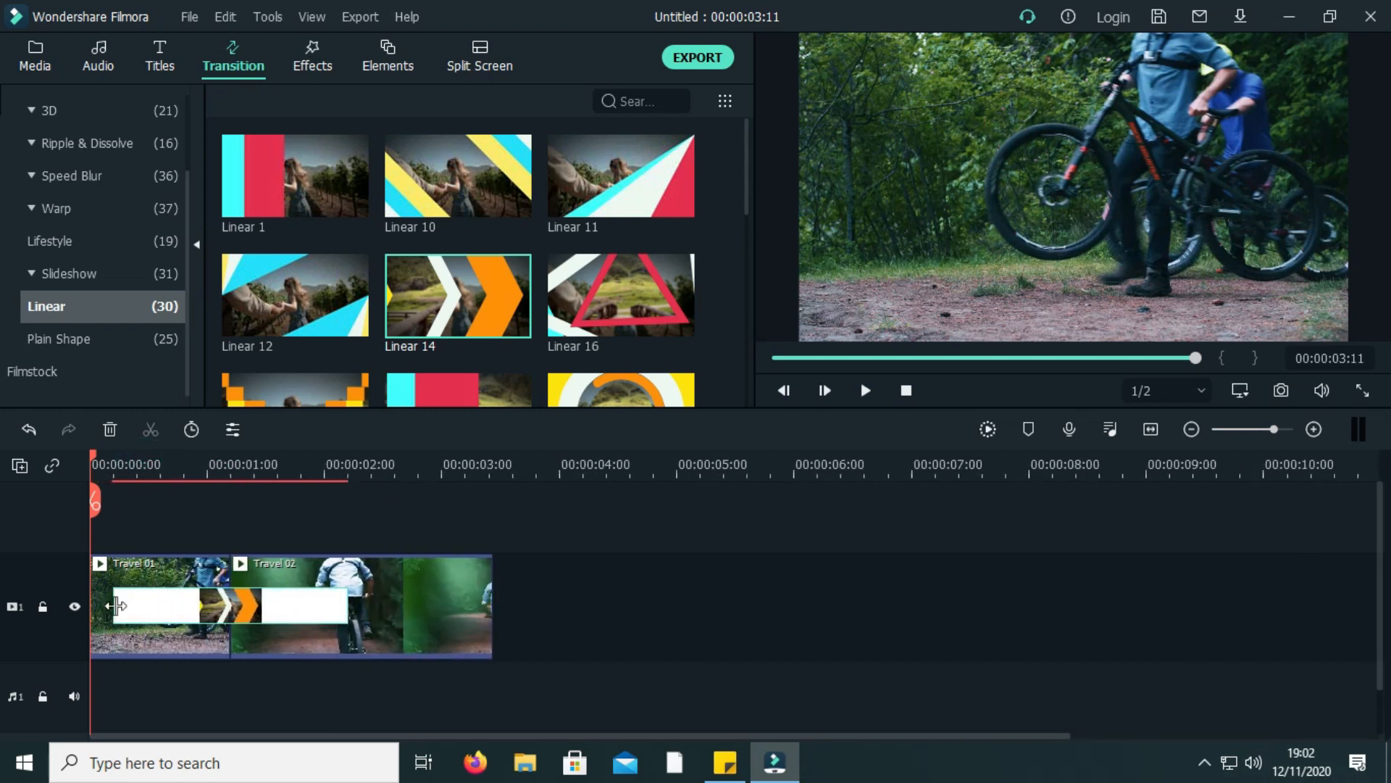
pyautogui.moveTo(170, 615); pyautogui.dragTo(238, 609)
pyautogui.click(866, 389)
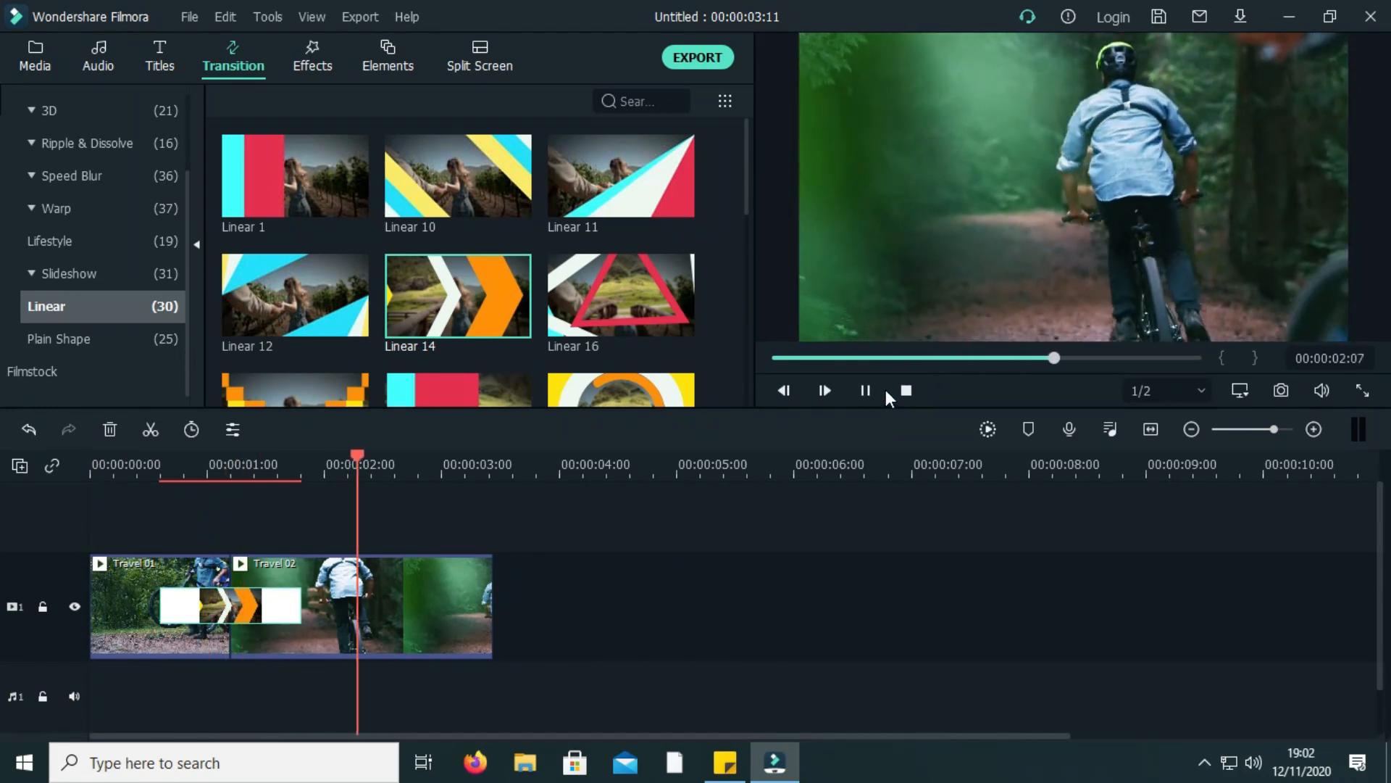
pyautogui.click(865, 390)
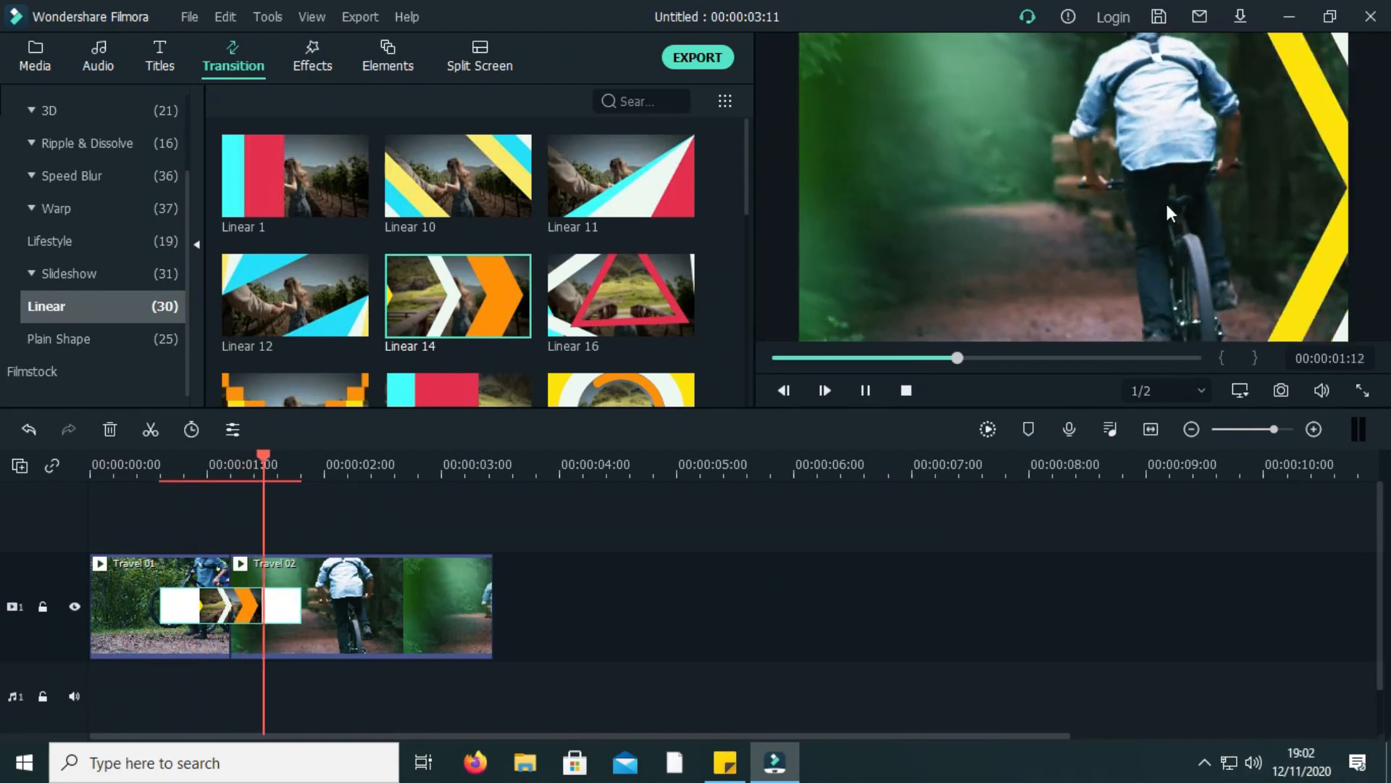
# Step: Pause the playback and delete the Linear 14 transition between Travel 01 and Travel 02
pyautogui.click(866, 390)
pyautogui.press('Delete')
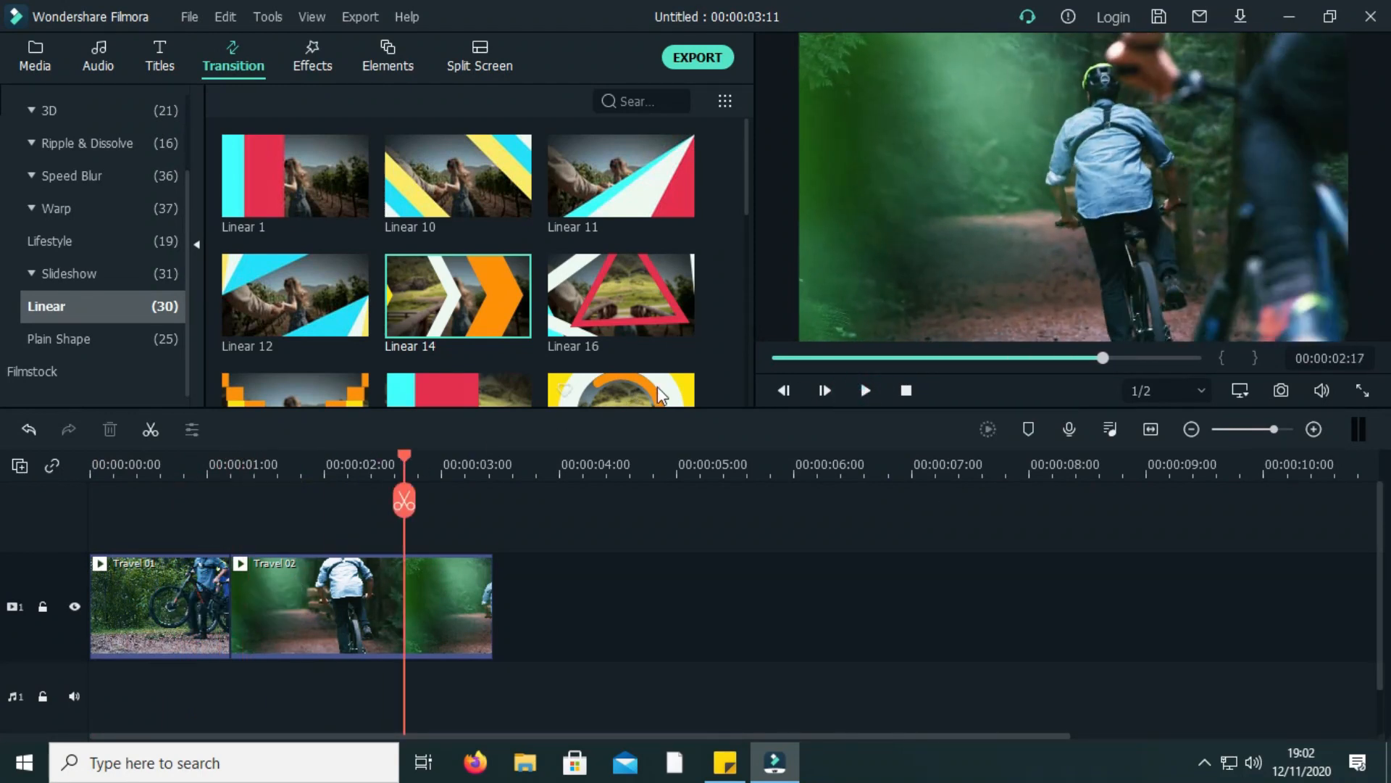
pyautogui.moveTo(748, 181); pyautogui.dragTo(719, 371)
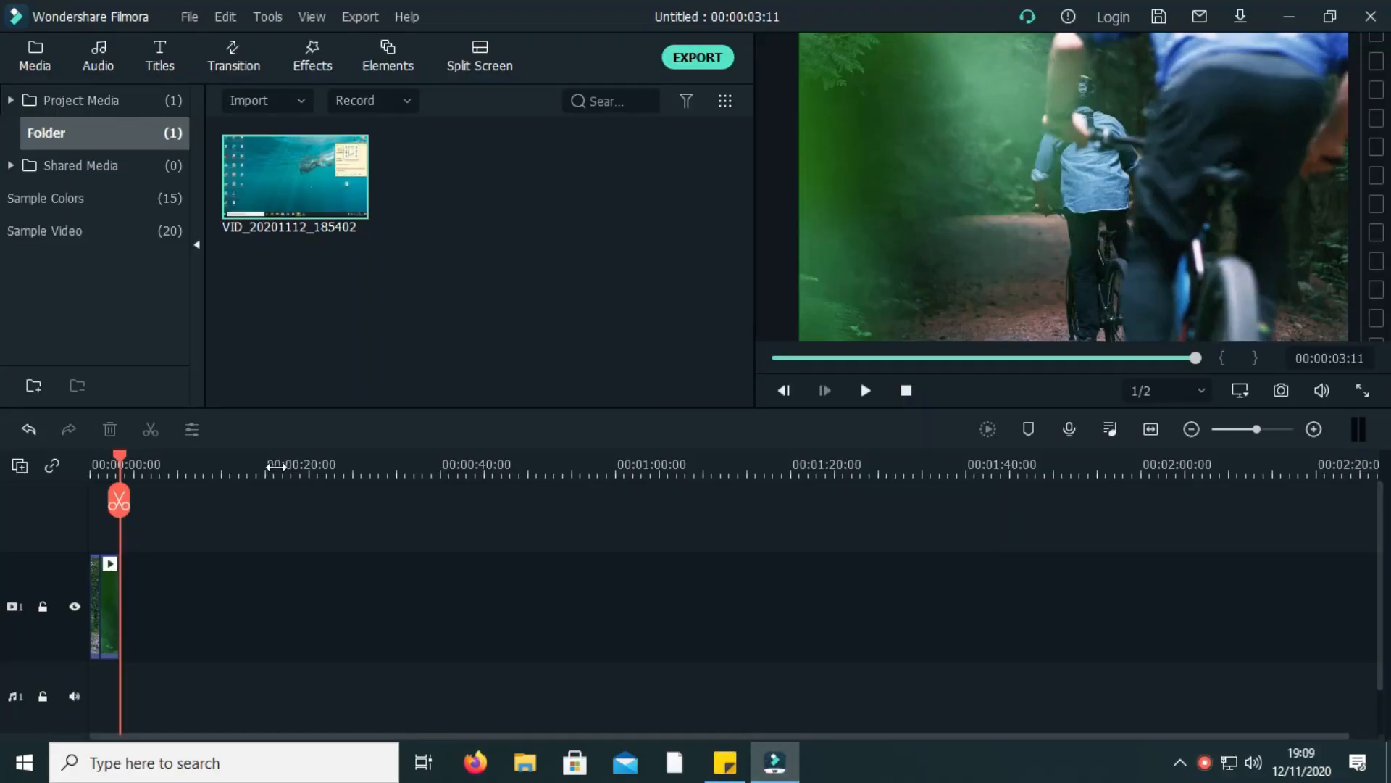
# Step: Add the Linear 13 transition between Travel 01 and Travel 02 and play it back from the start
pyautogui.scroll(3, 569, 695)
pyautogui.moveTo(636, 736); pyautogui.dragTo(463, 697)
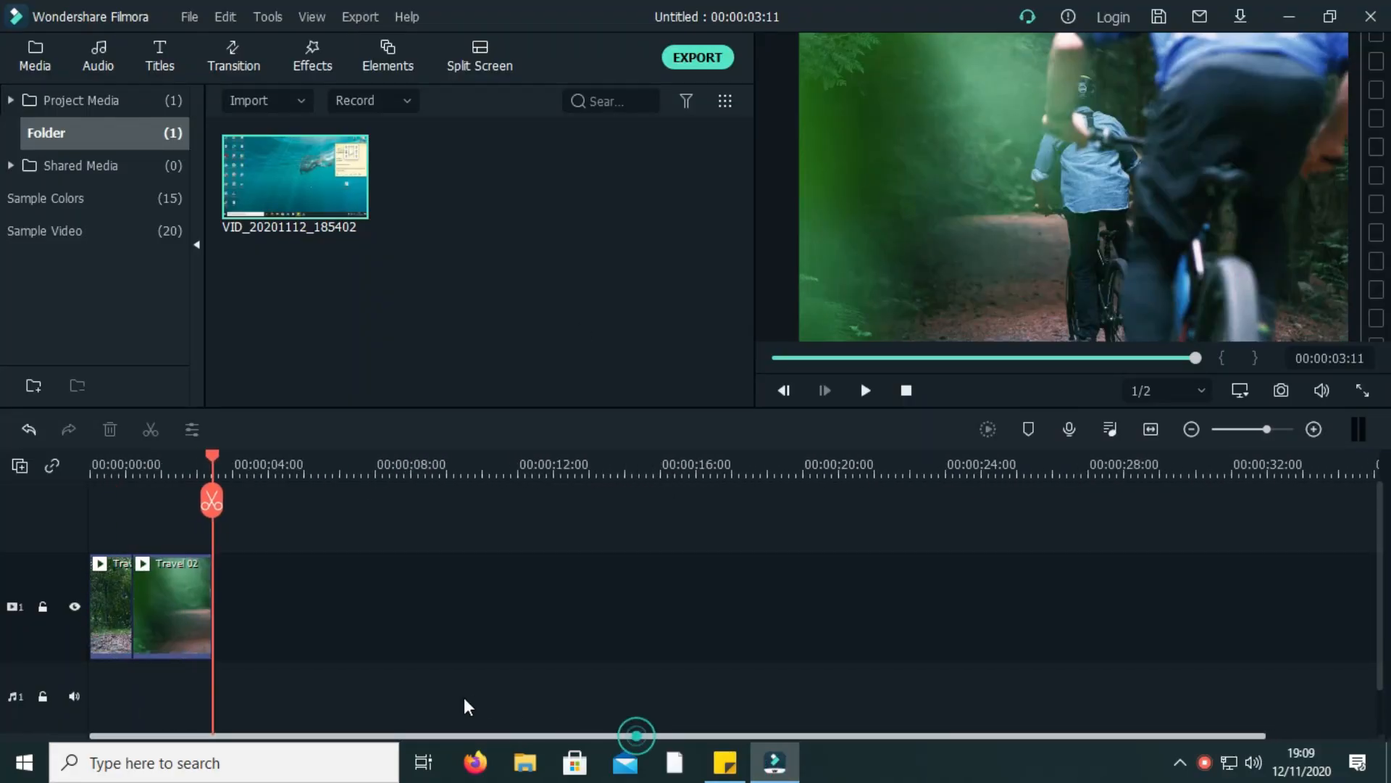
pyautogui.click(225, 55)
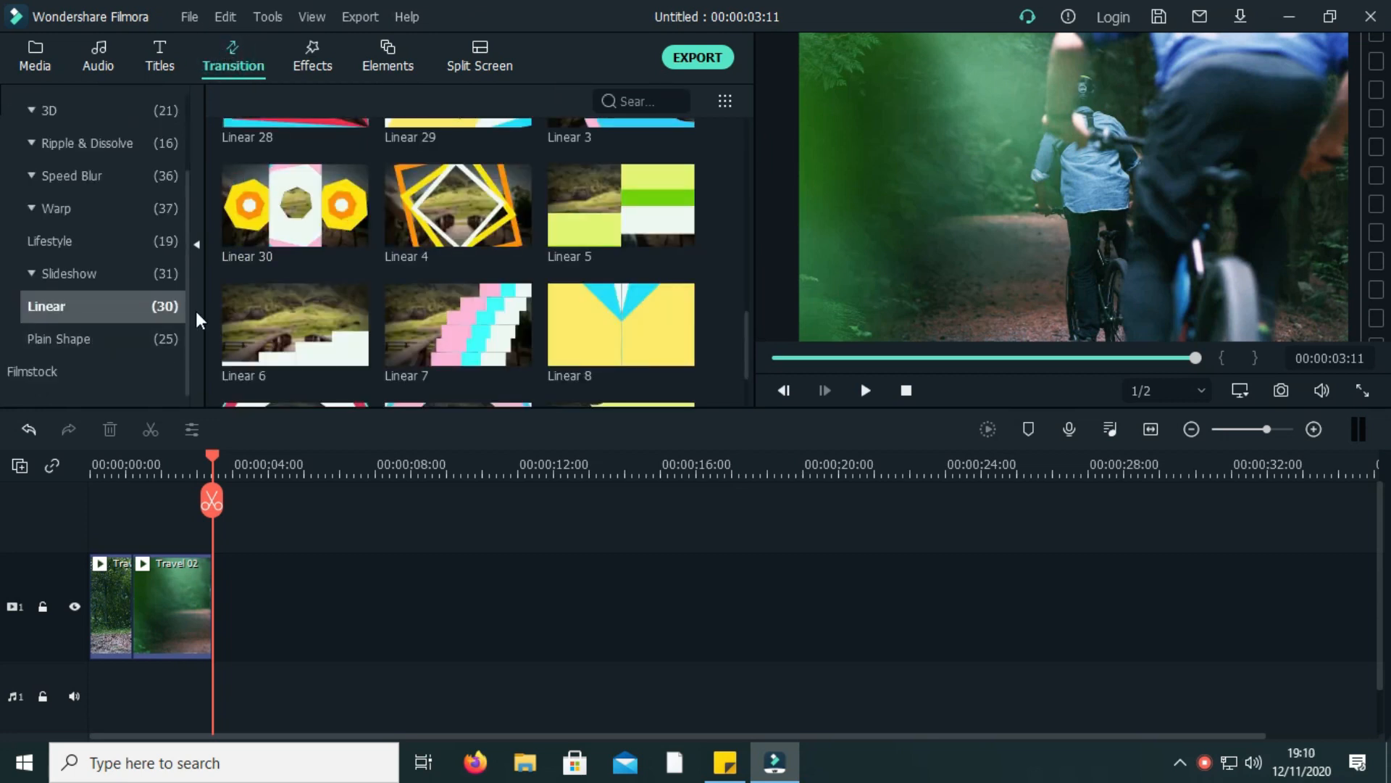
pyautogui.scroll(-2, 645, 311)
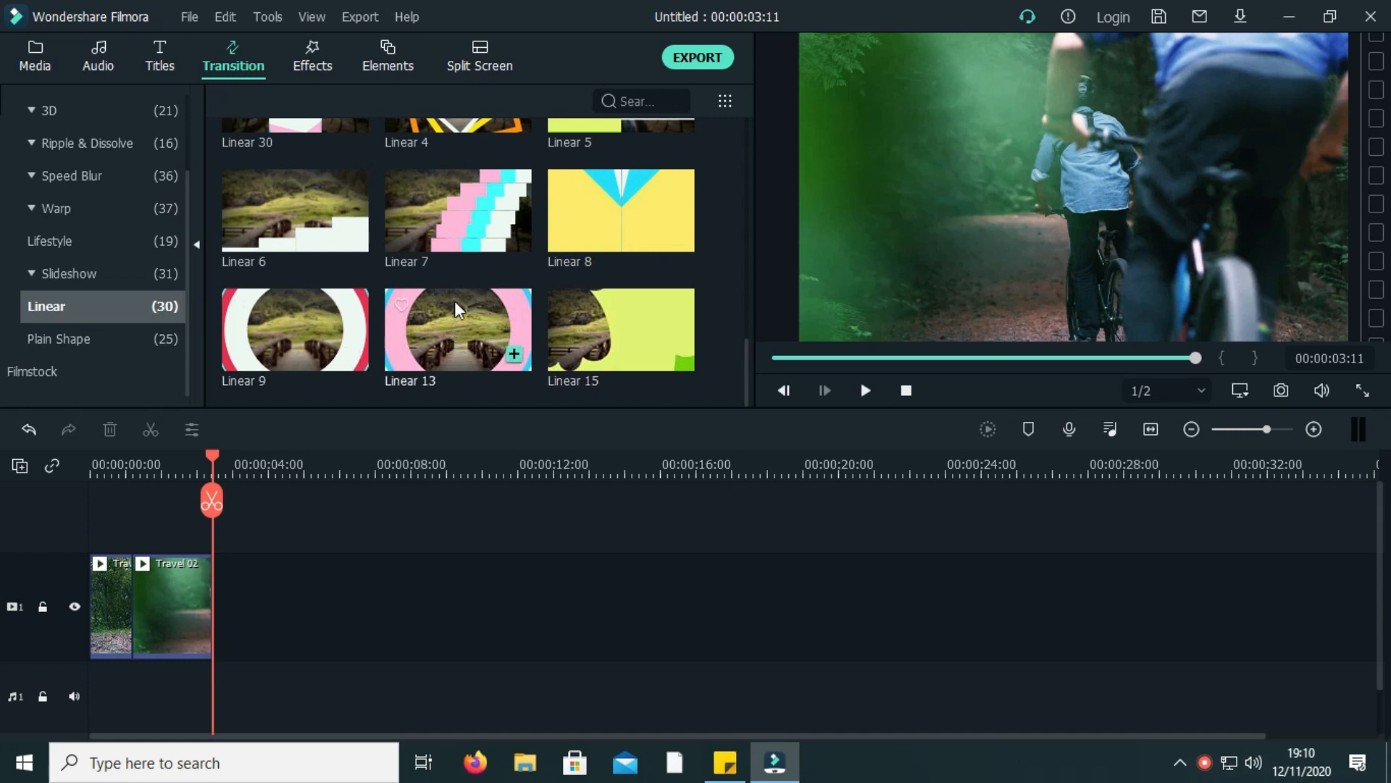
pyautogui.moveTo(444, 303); pyautogui.dragTo(130, 595)
pyautogui.click(103, 455)
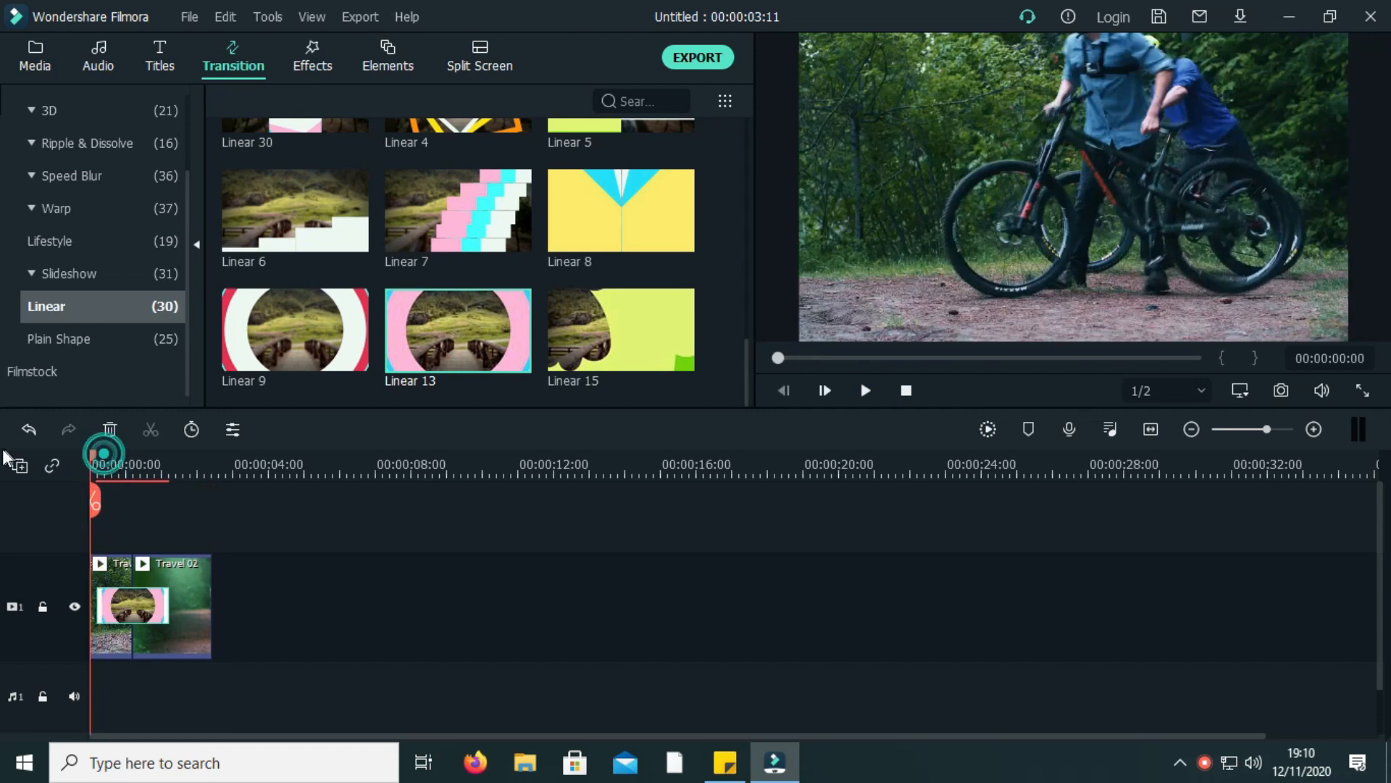
pyautogui.click(872, 390)
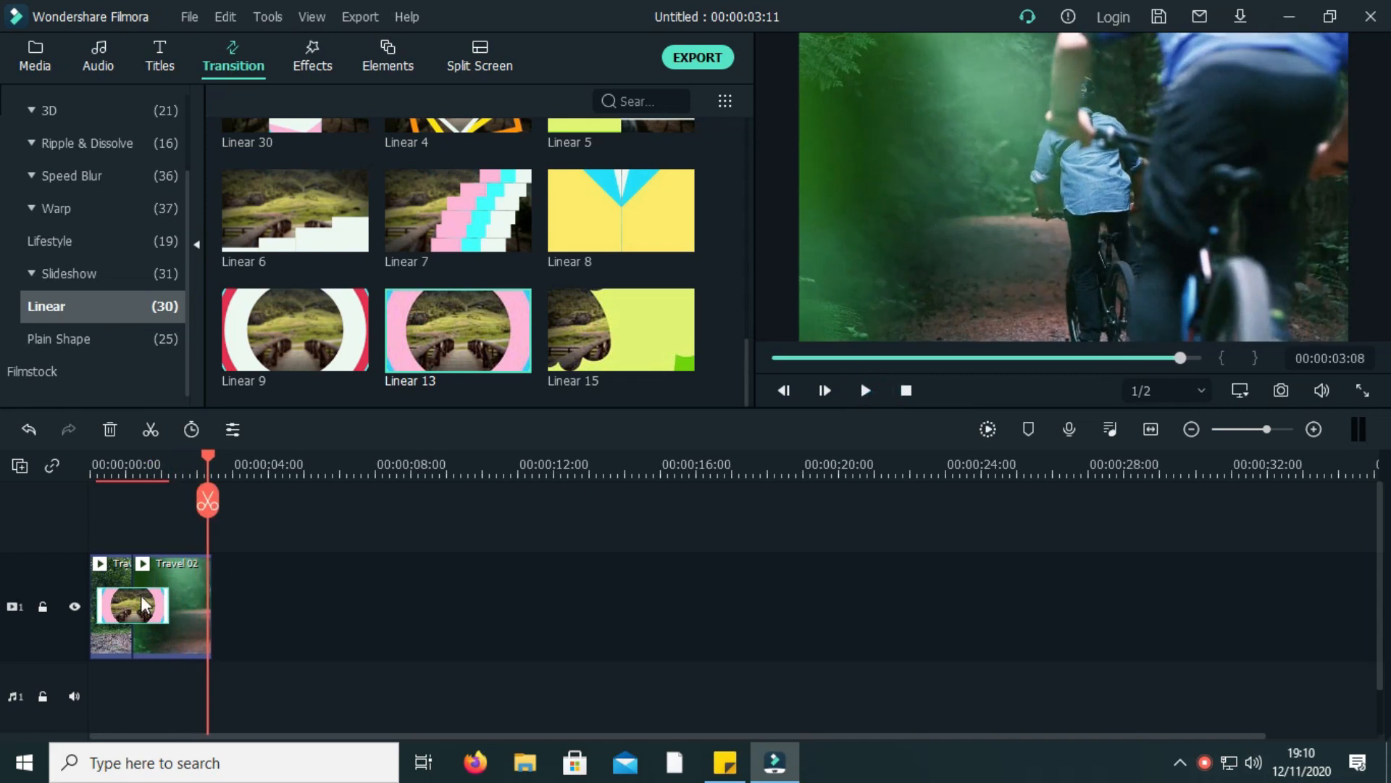
# Step: Browse the Plain Shape transitions to the end and delete the Linear 13 transition from the timeline
pyautogui.click(105, 342)
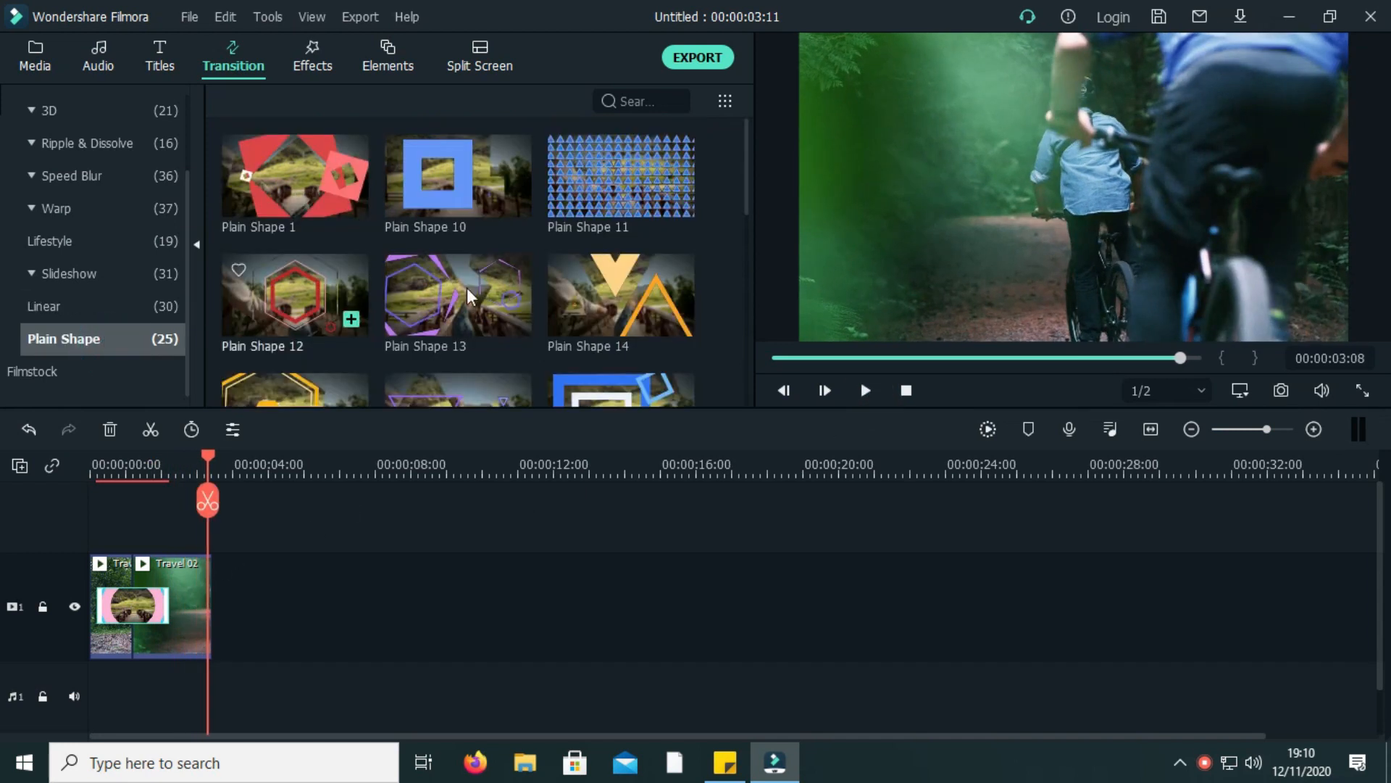
pyautogui.click(742, 165)
pyautogui.moveTo(742, 172); pyautogui.dragTo(747, 377)
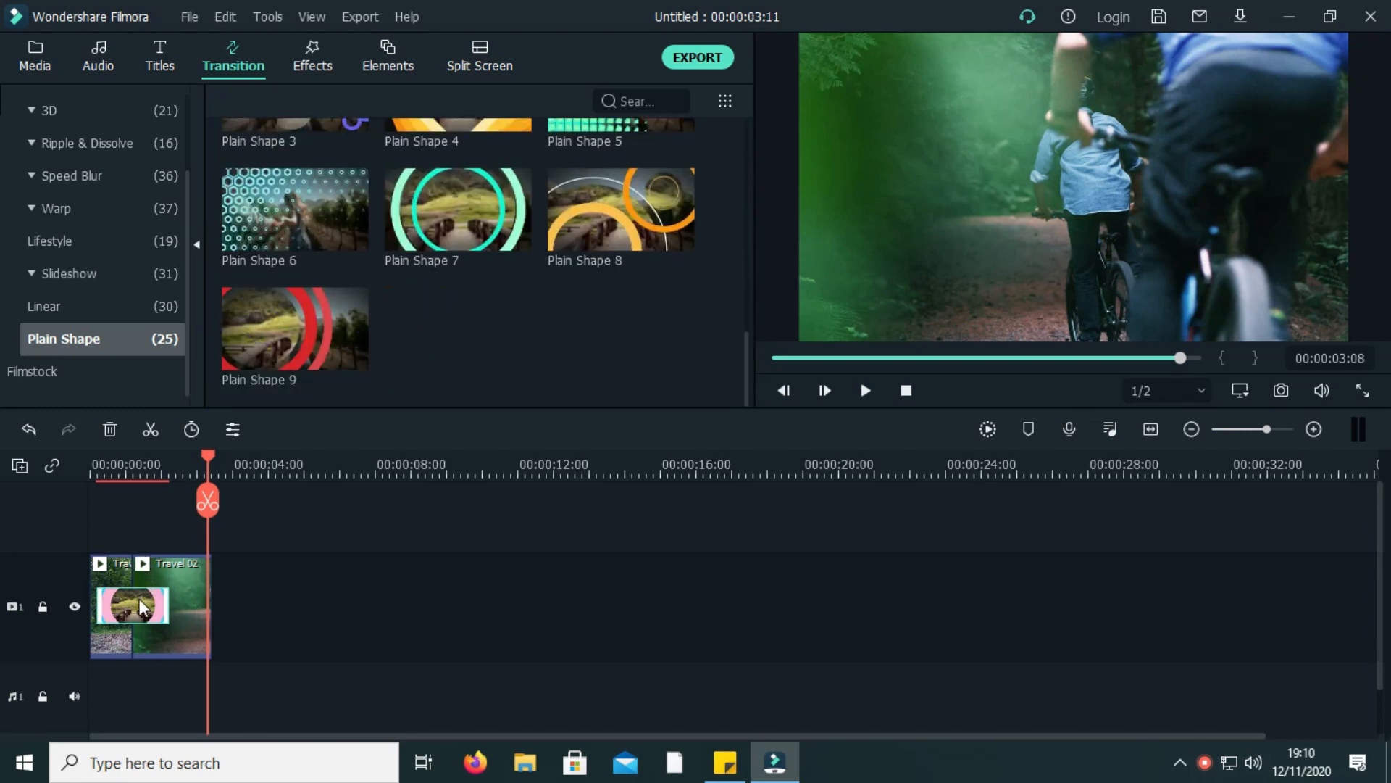
pyautogui.moveTo(131, 599); pyautogui.dragTo(217, 565)
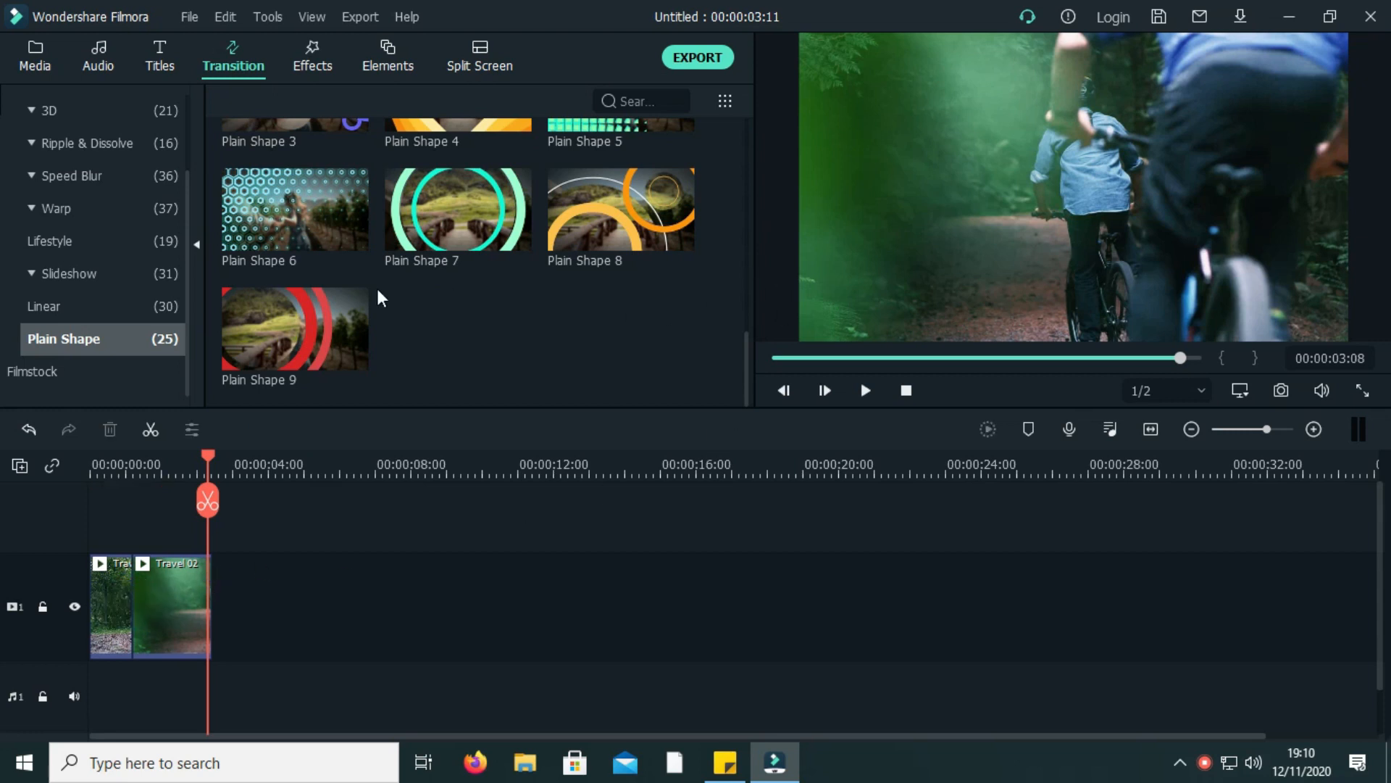
# Step: Try out the Plain Shape 8 transition between Travel 01 and Travel 02 in playback and delete it again
pyautogui.moveTo(623, 207)
pyautogui.moveTo(642, 190); pyautogui.dragTo(123, 637)
pyautogui.moveTo(156, 449); pyautogui.dragTo(90, 457)
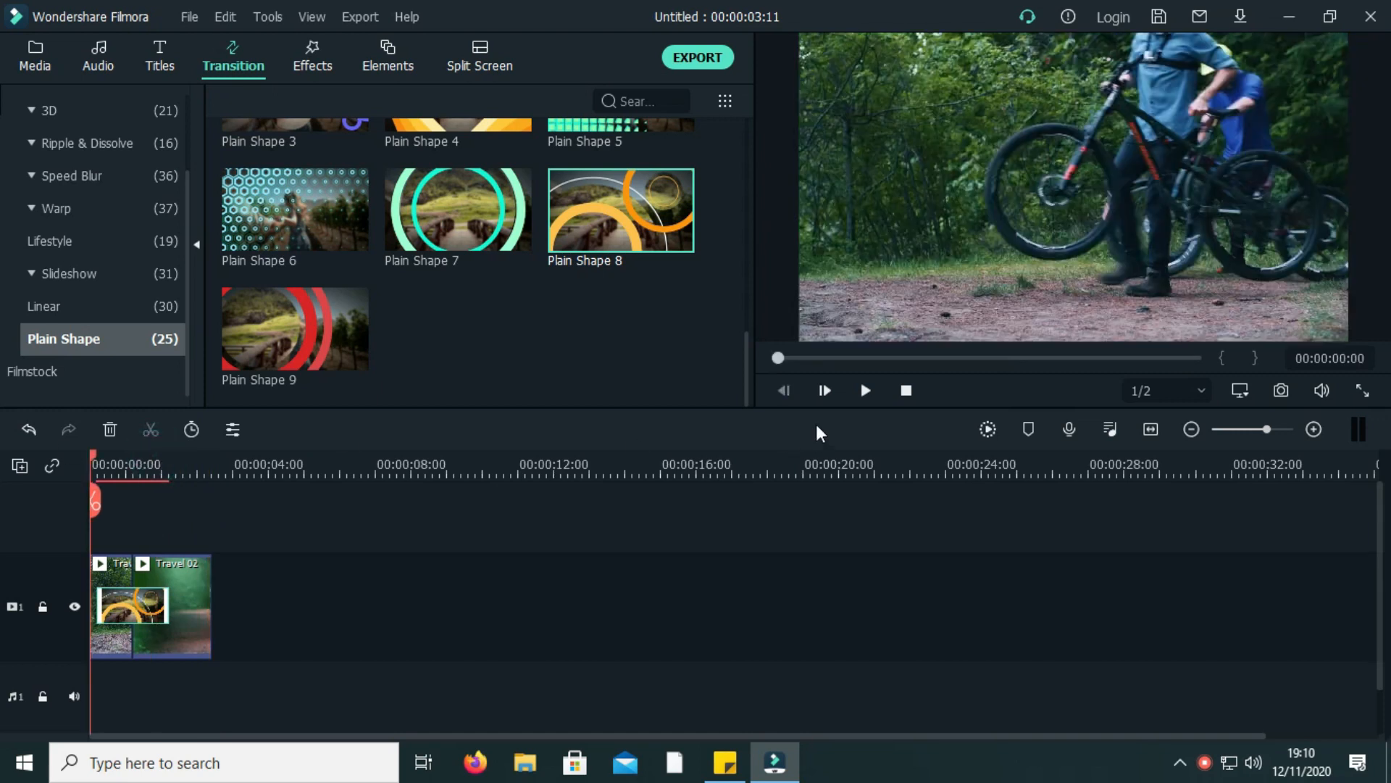
pyautogui.click(865, 391)
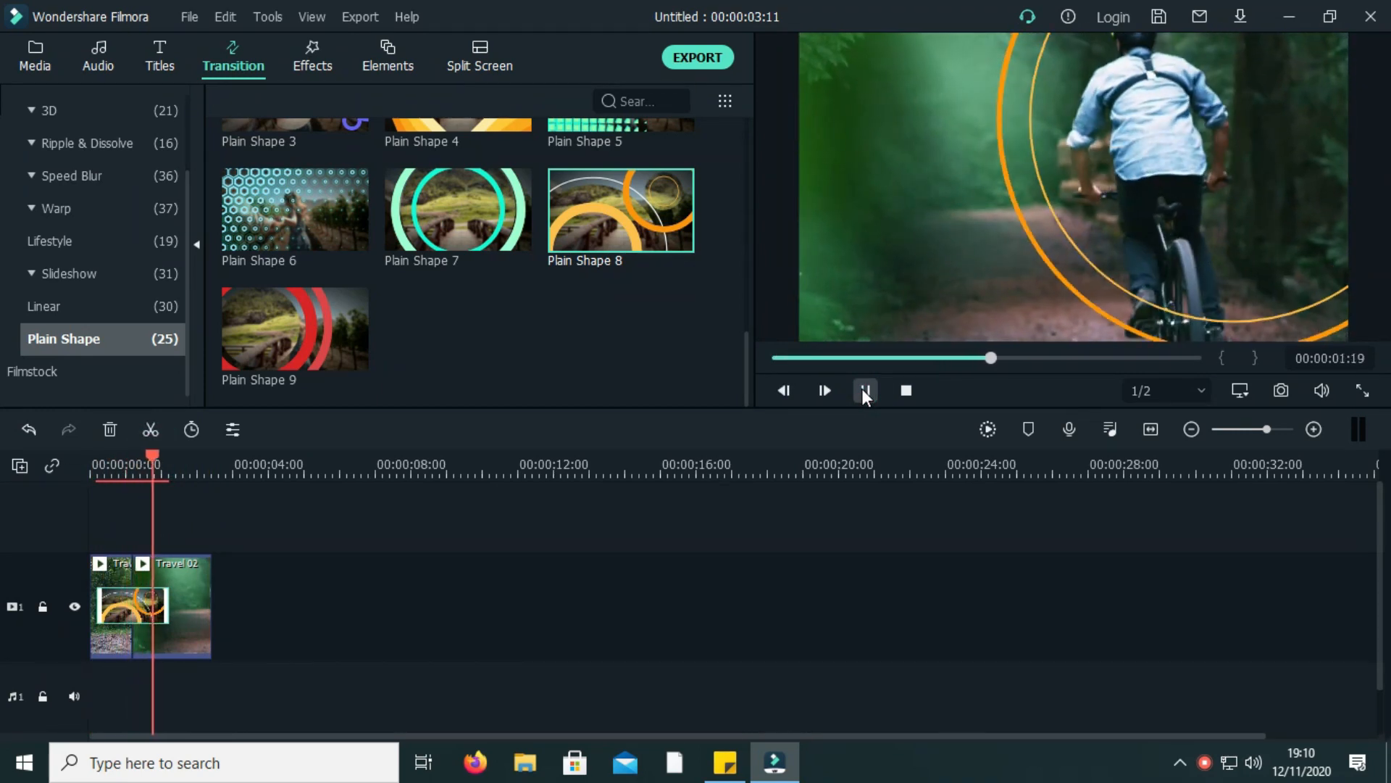
pyautogui.click(864, 392)
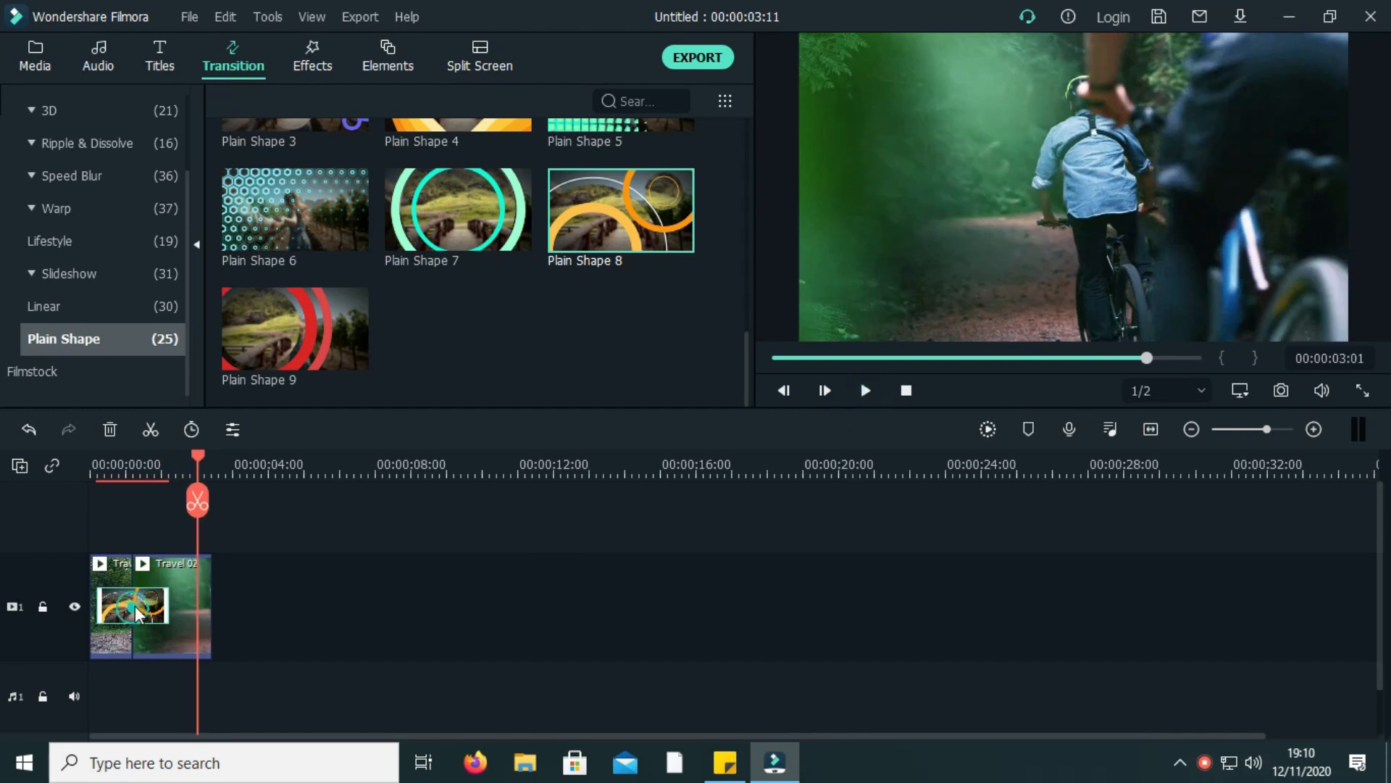
pyautogui.press('Delete')
# Step: Try out the Plain Shape 20 transition between the two travel clips in playback and remove it again
pyautogui.moveTo(748, 372); pyautogui.dragTo(761, 262)
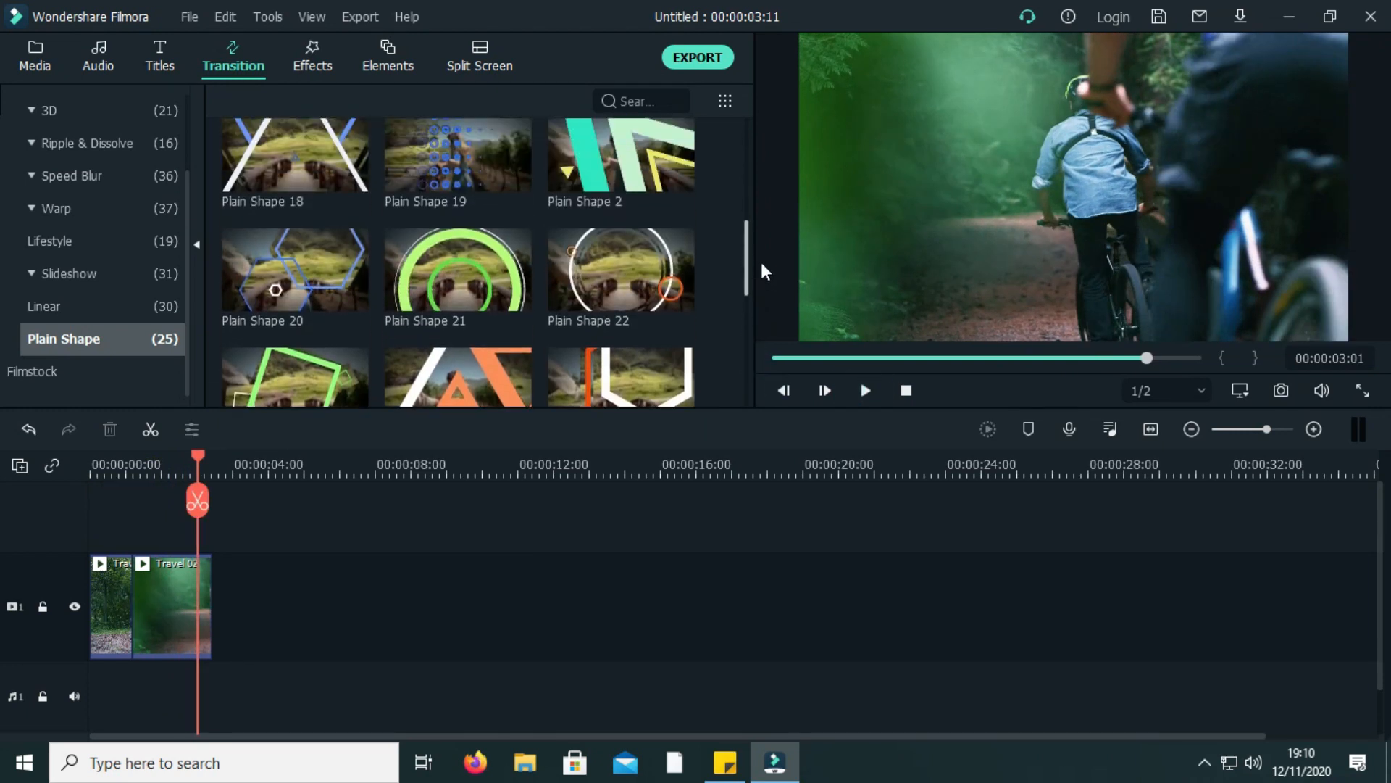
pyautogui.moveTo(286, 246); pyautogui.dragTo(123, 619)
pyautogui.moveTo(145, 453); pyautogui.dragTo(3, 487)
pyautogui.click(865, 389)
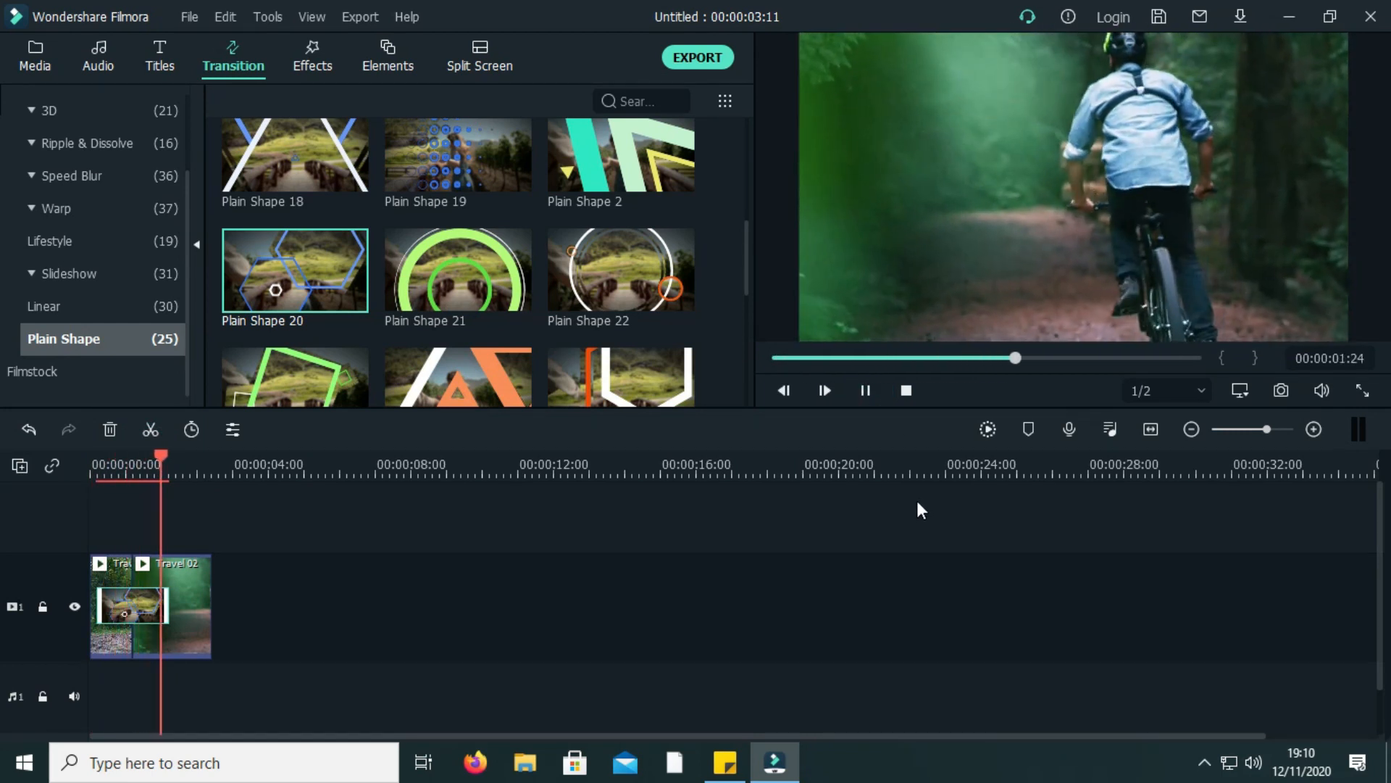
pyautogui.click(863, 389)
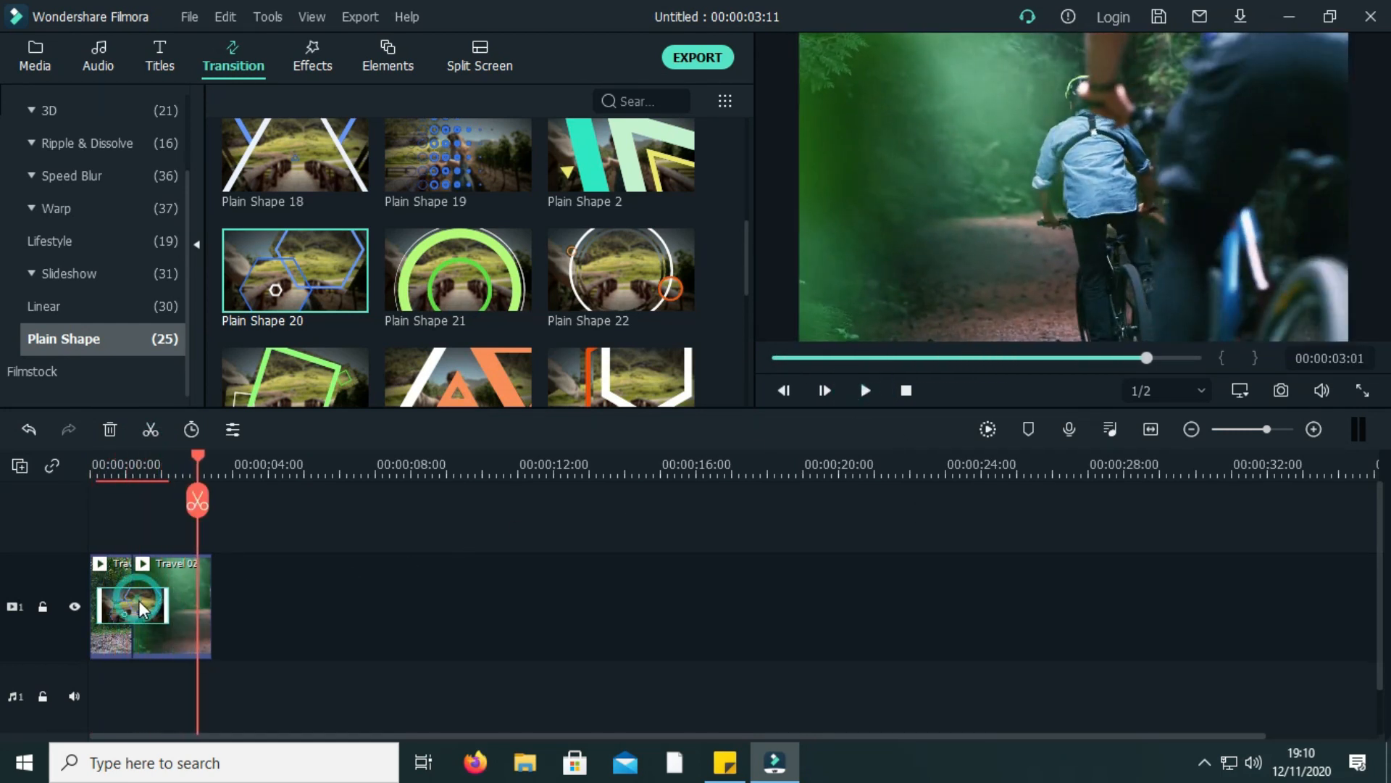
pyautogui.press('Delete')
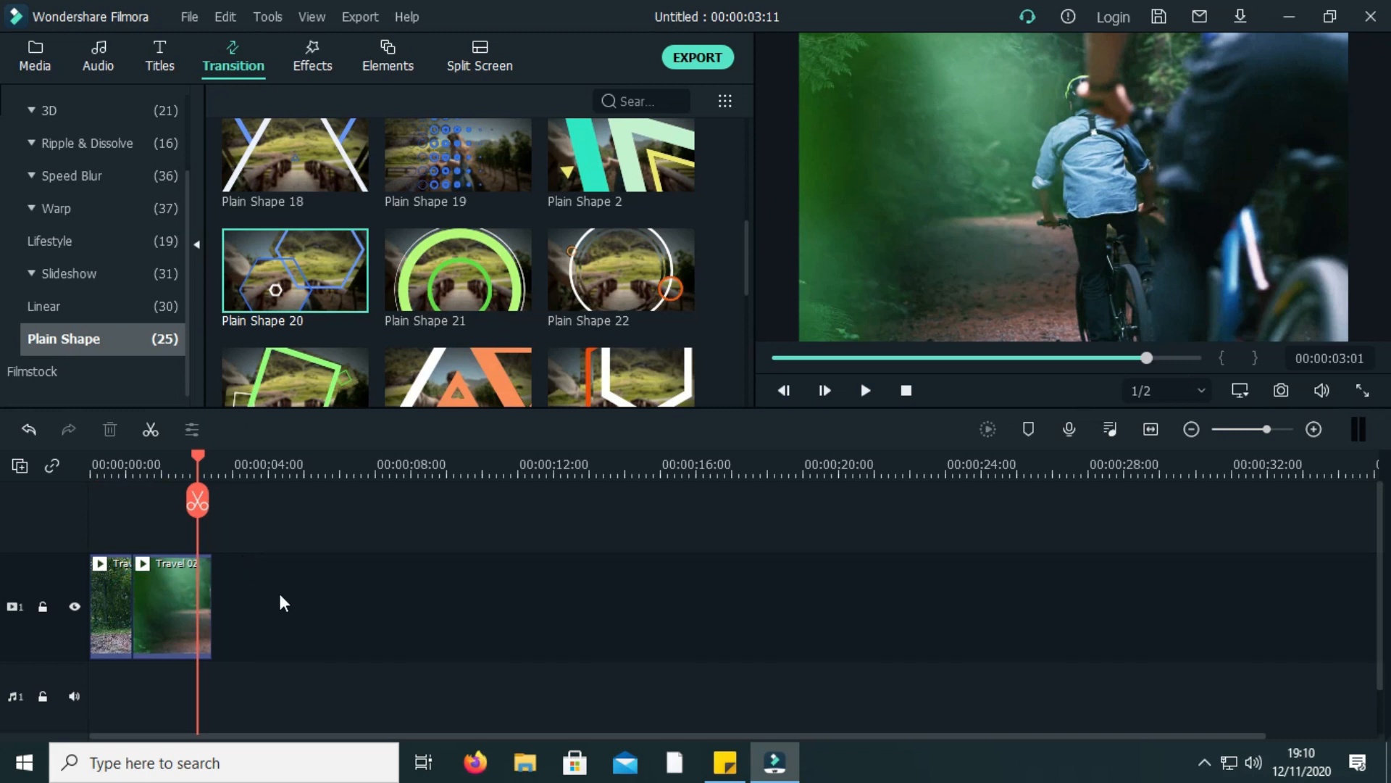
# Step: Look at the Filmstock section of the transitions, switch to the effects library and preview the Mosaic effect
pyautogui.click(52, 371)
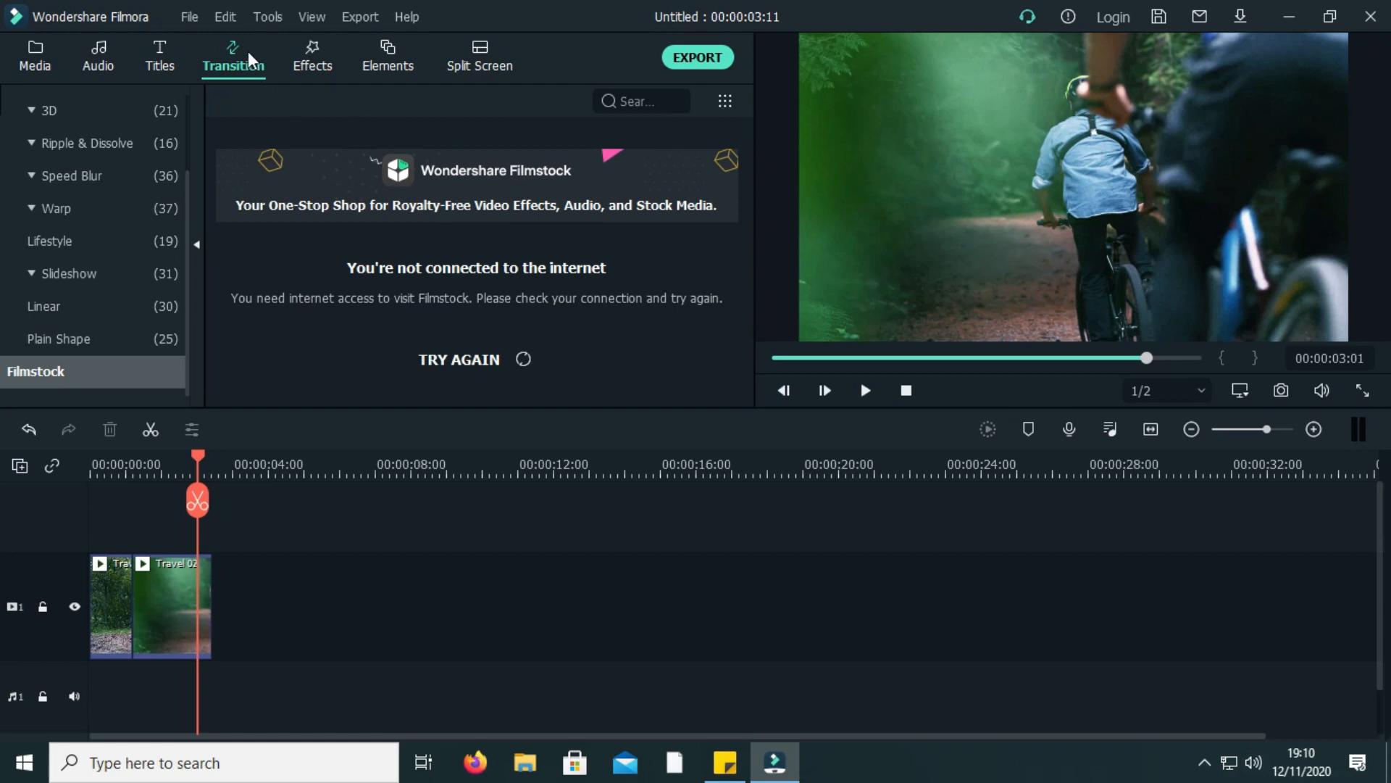
pyautogui.click(305, 64)
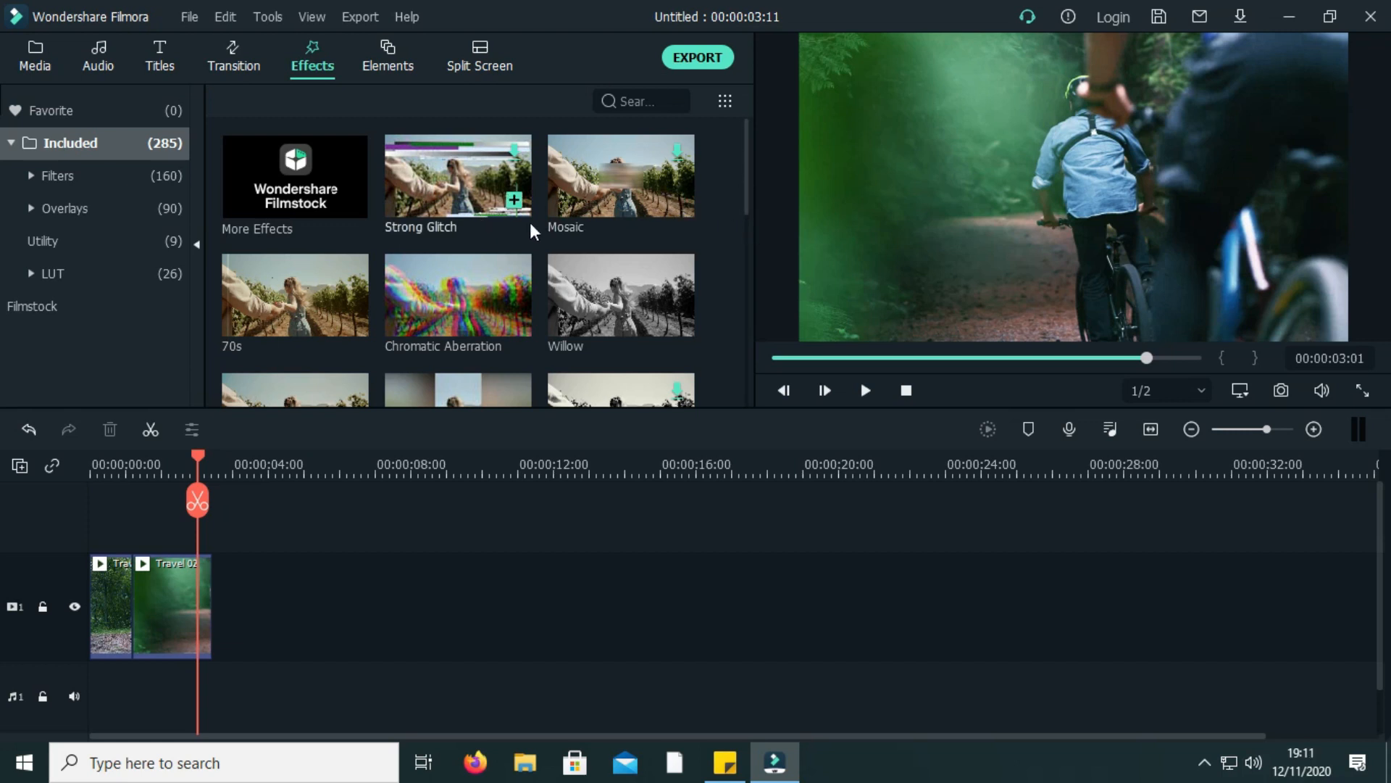
pyautogui.click(627, 176)
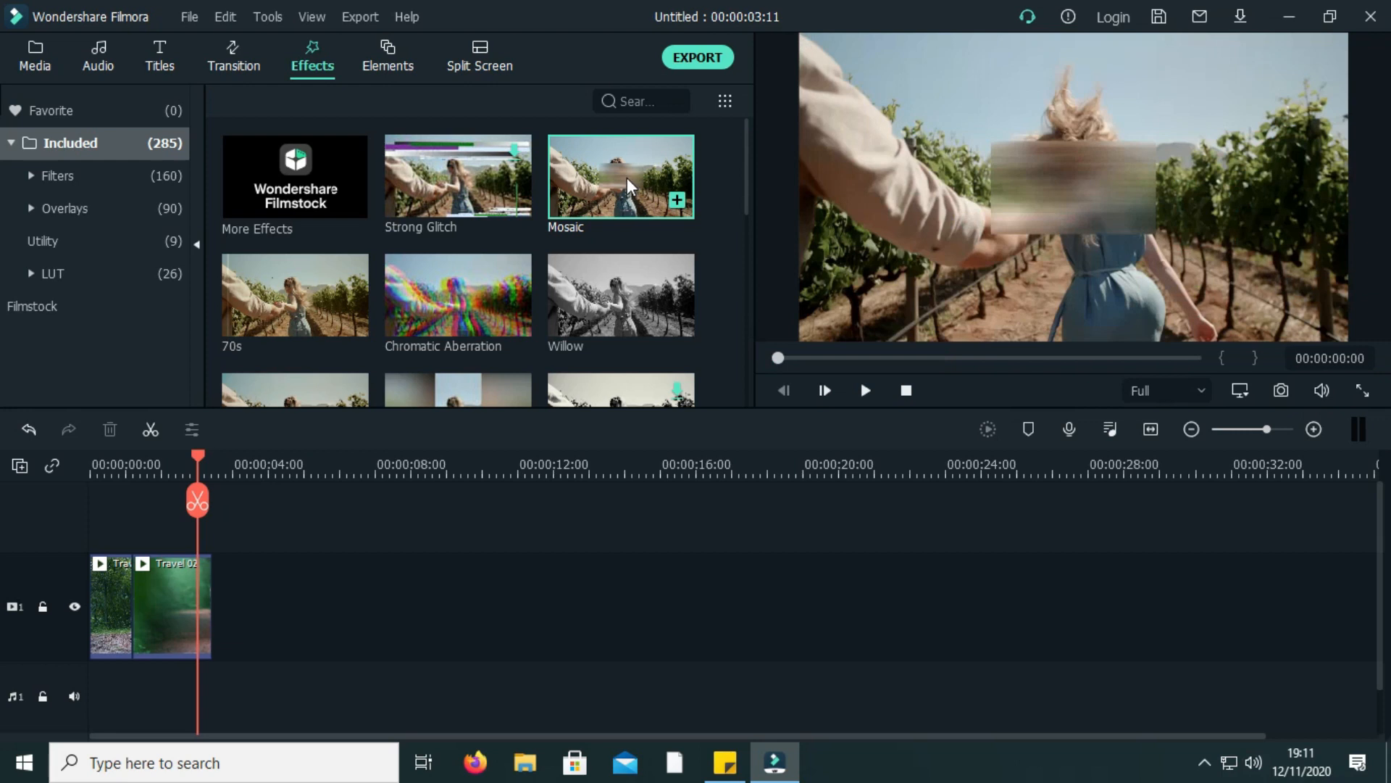
# Step: Place the Mosaic effect at the start of video track 2, shortened to about 2 seconds, and move its blurred area up over the cyclists
pyautogui.moveTo(626, 170); pyautogui.dragTo(94, 534)
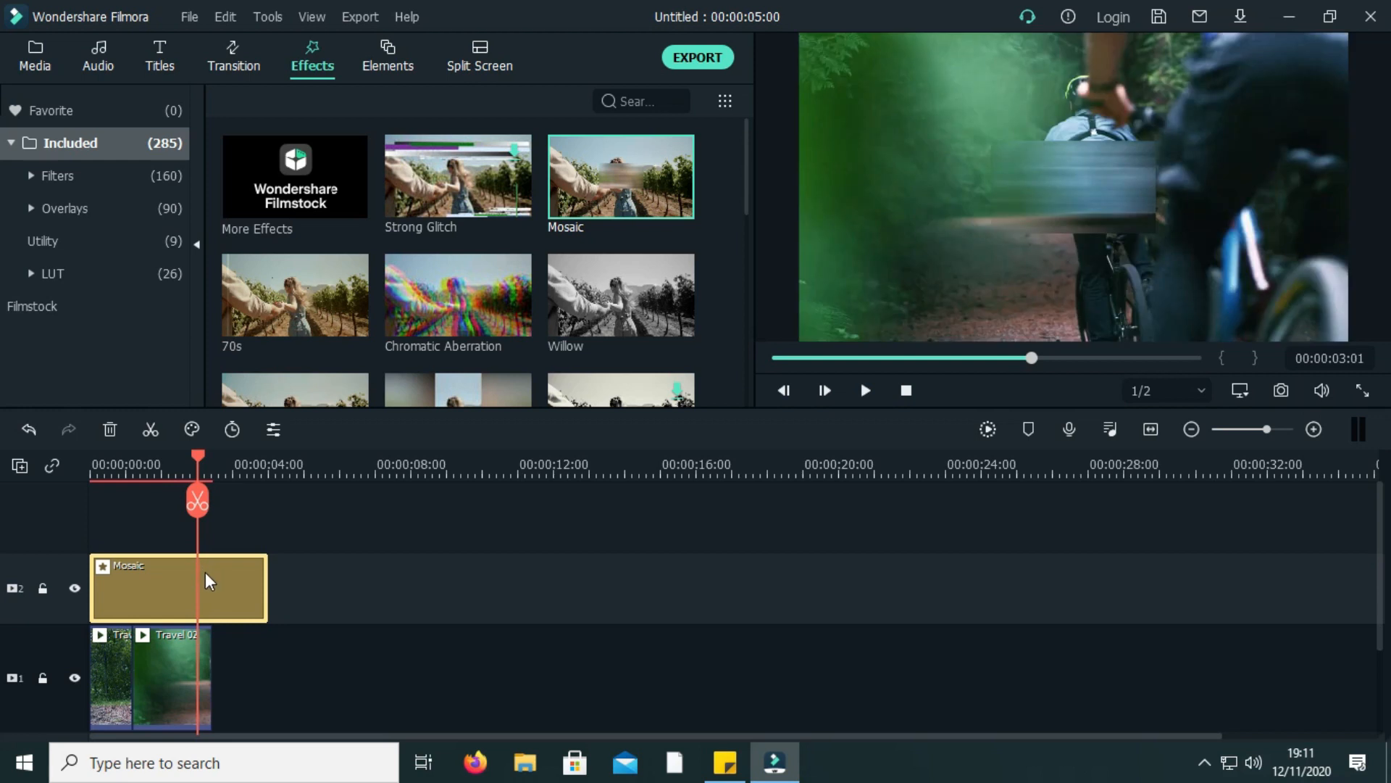
pyautogui.moveTo(265, 579); pyautogui.dragTo(157, 584)
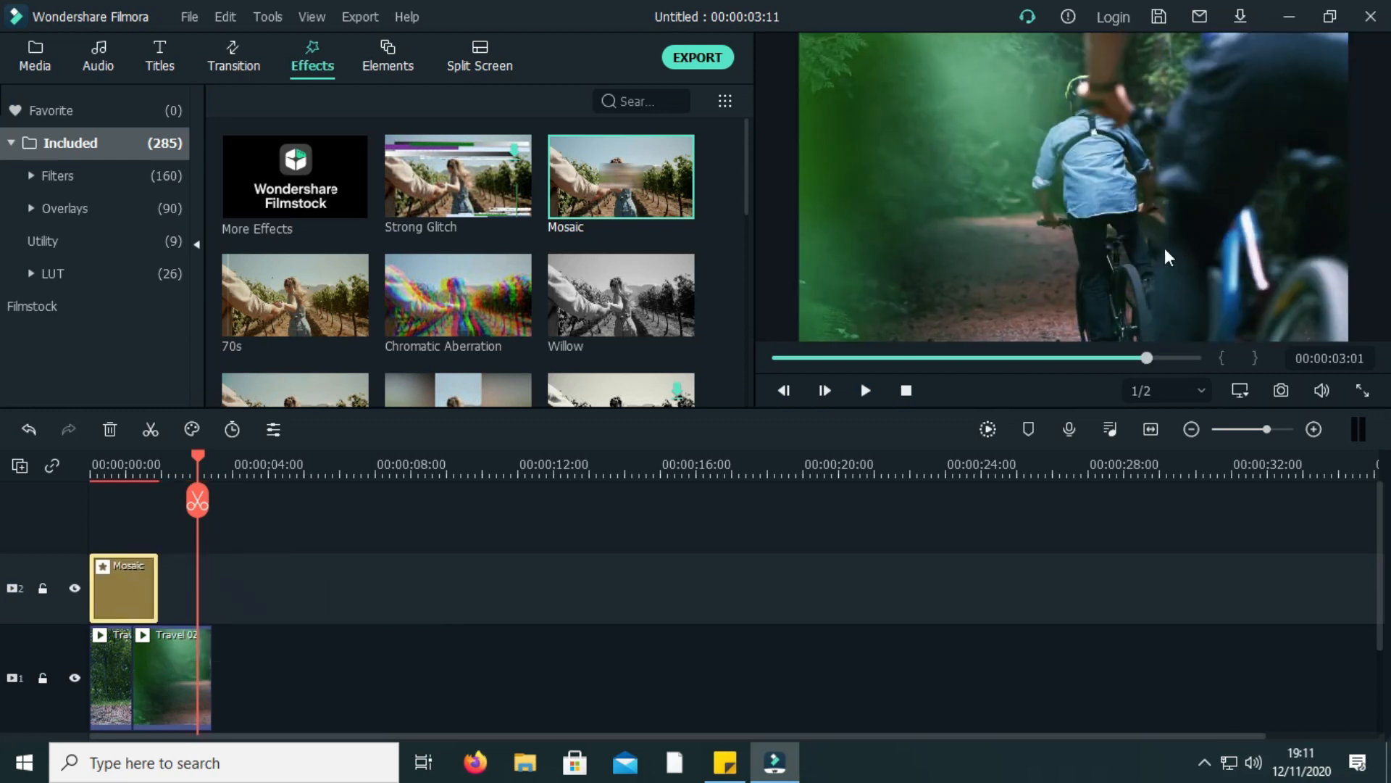
pyautogui.click(131, 477)
pyautogui.moveTo(1065, 189); pyautogui.dragTo(1081, 132)
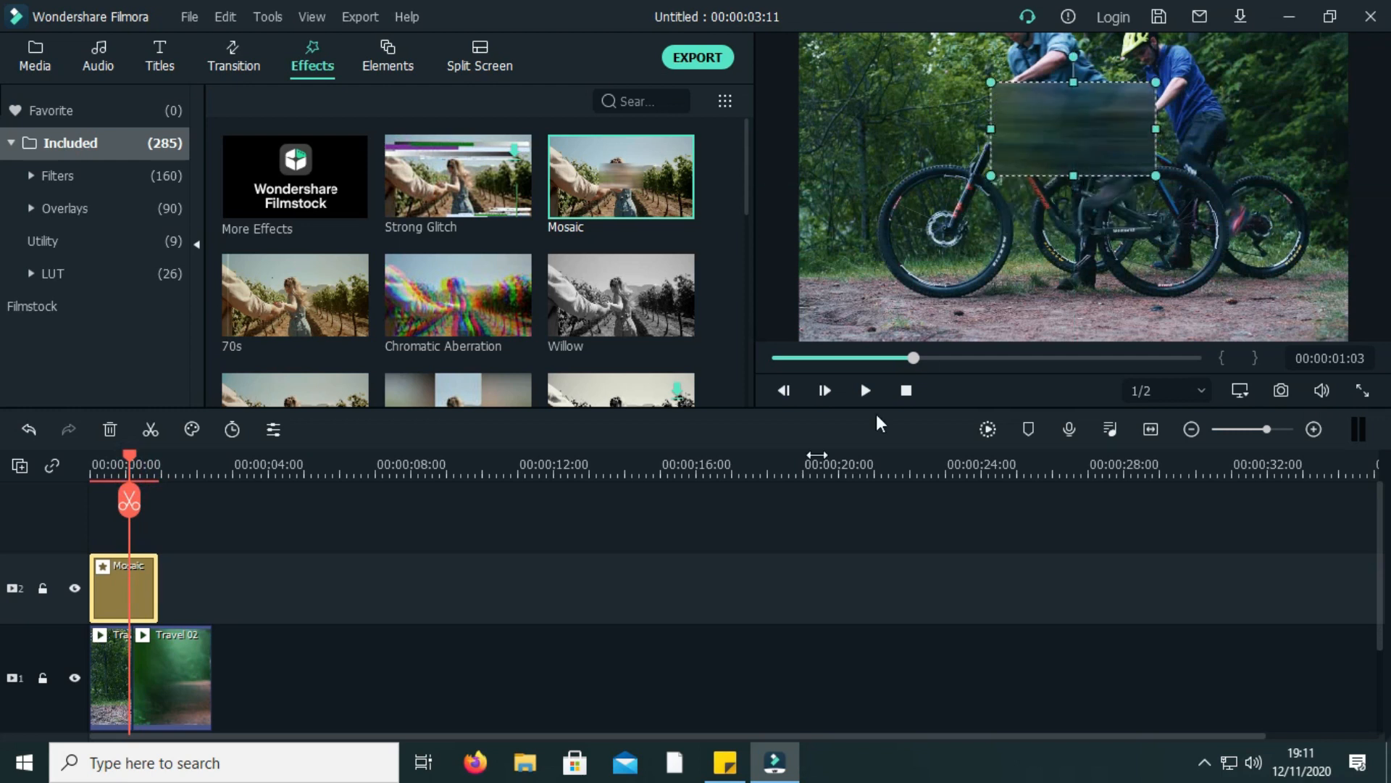
# Step: Play the clips from the start with the Mosaic effect and remove the effect from the timeline
pyautogui.moveTo(138, 463); pyautogui.dragTo(93, 464)
pyautogui.click(866, 391)
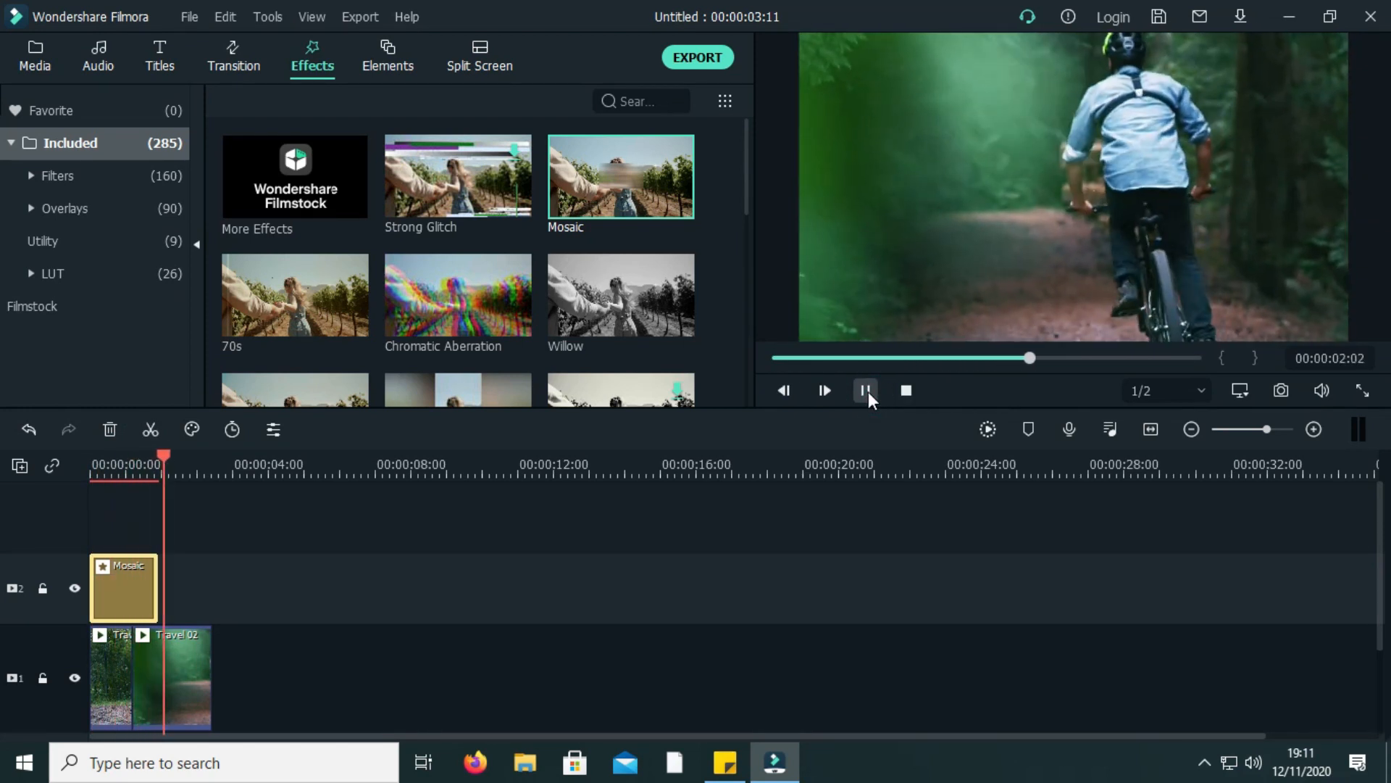
pyautogui.click(866, 391)
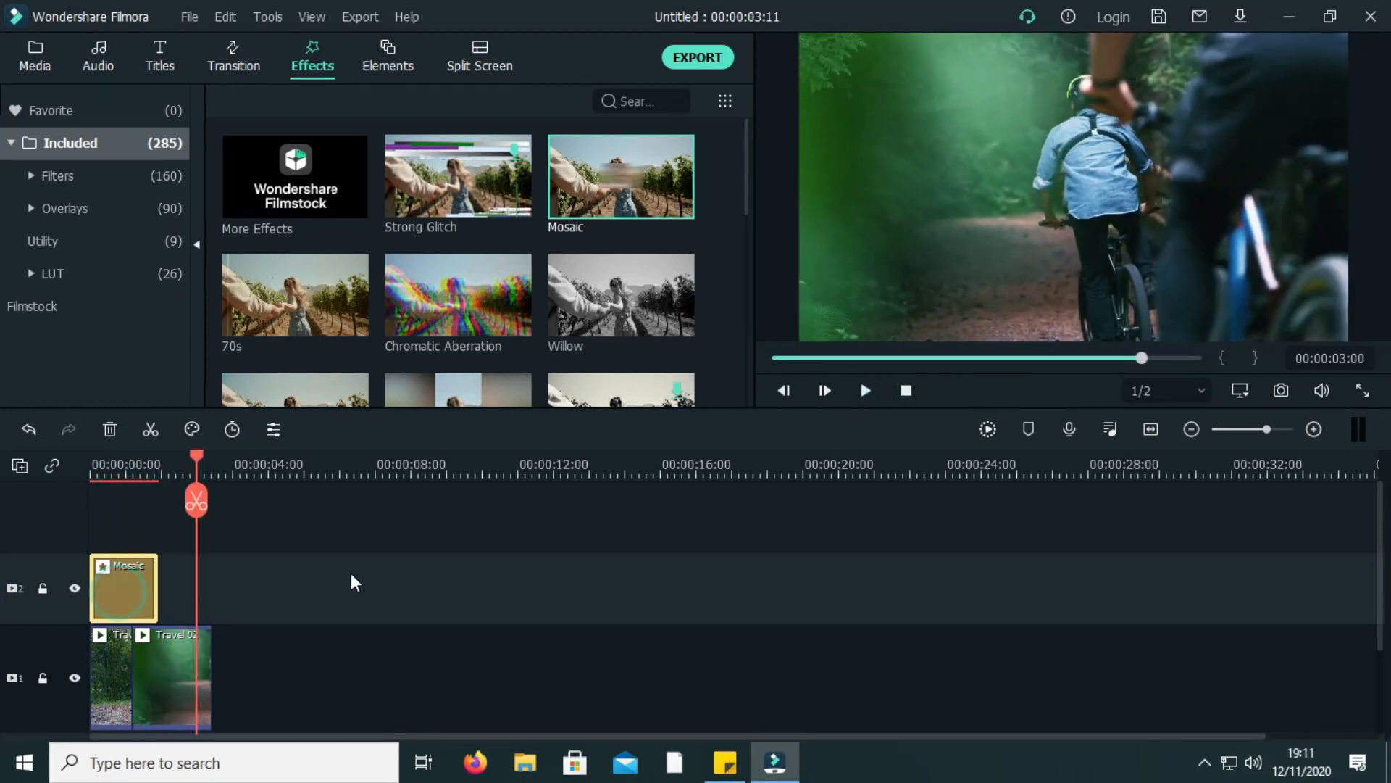
pyautogui.hotkey('ctrl', 'z')
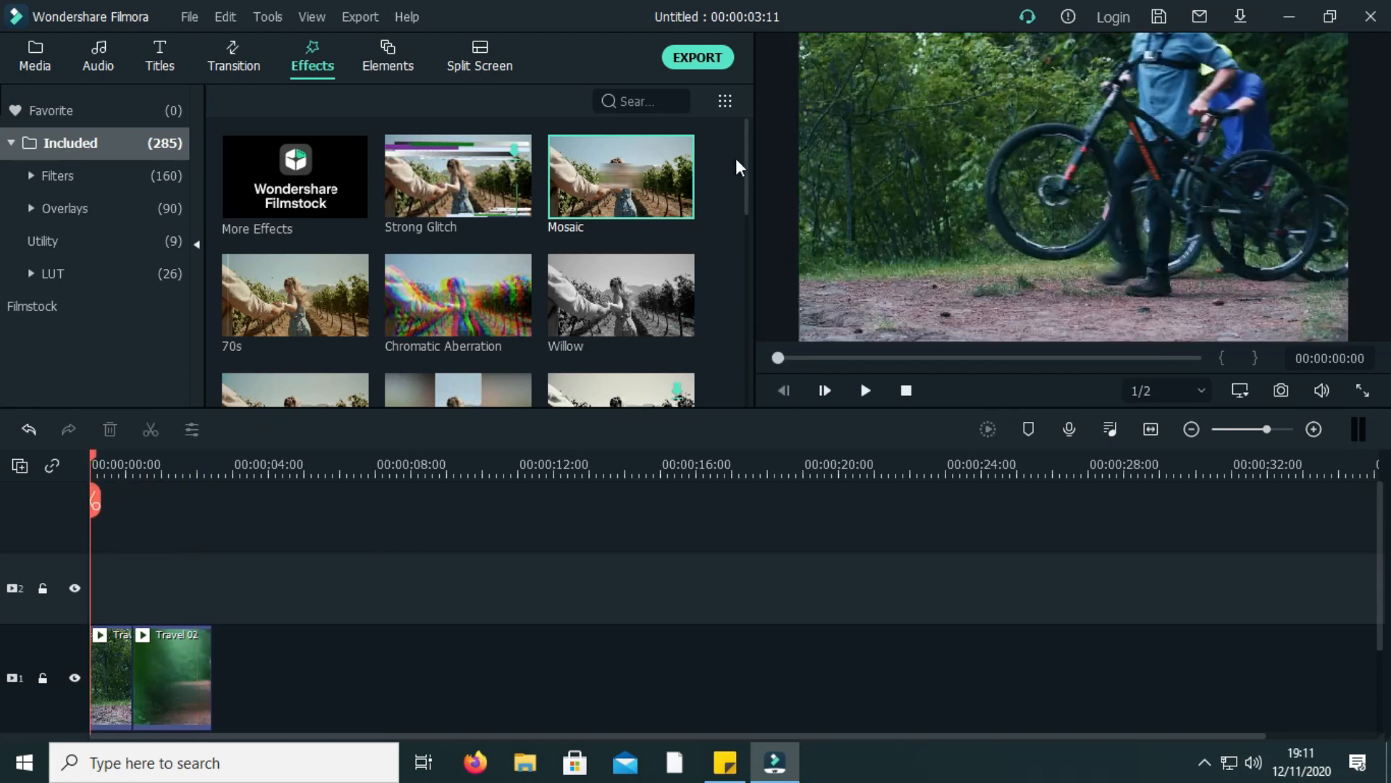
# Step: Browse through all the included effects and the Filters category
pyautogui.moveTo(746, 151); pyautogui.dragTo(745, 382)
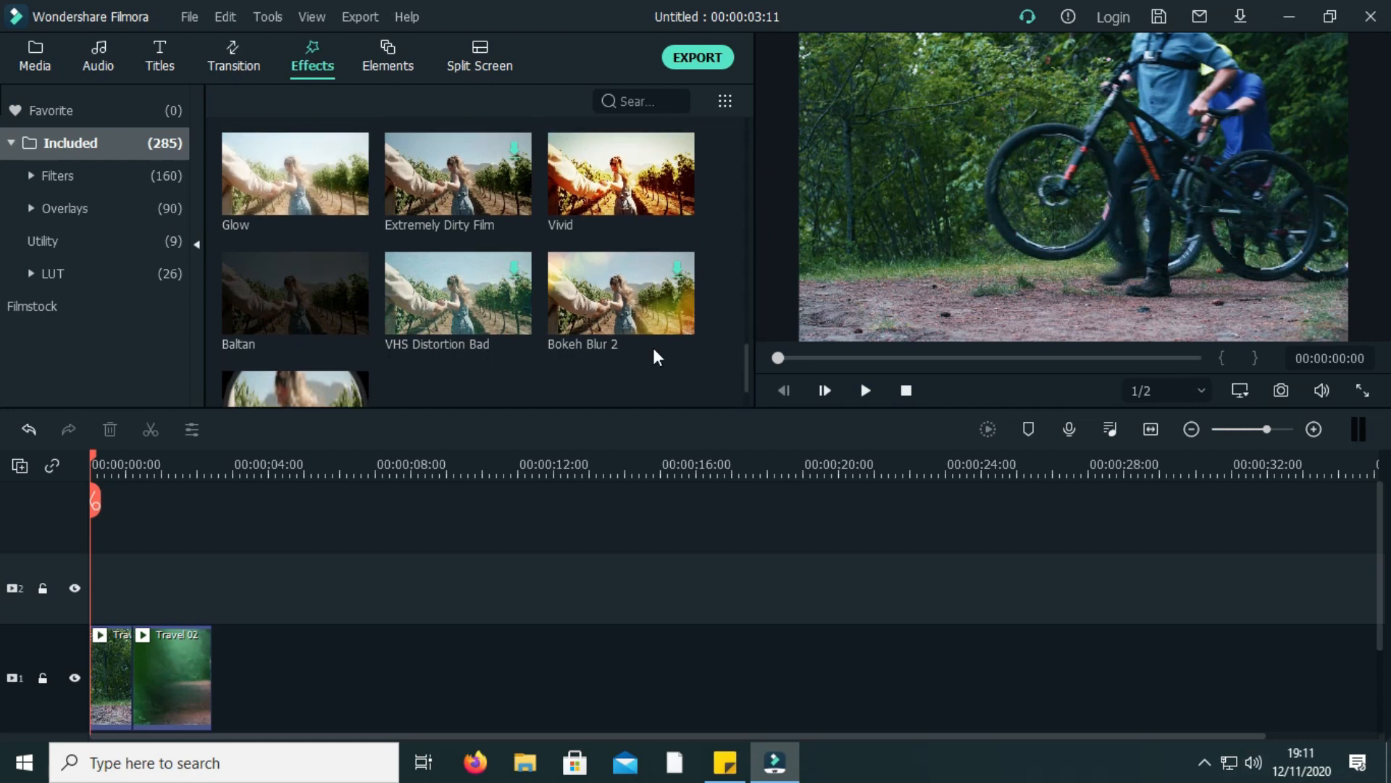
pyautogui.click(130, 178)
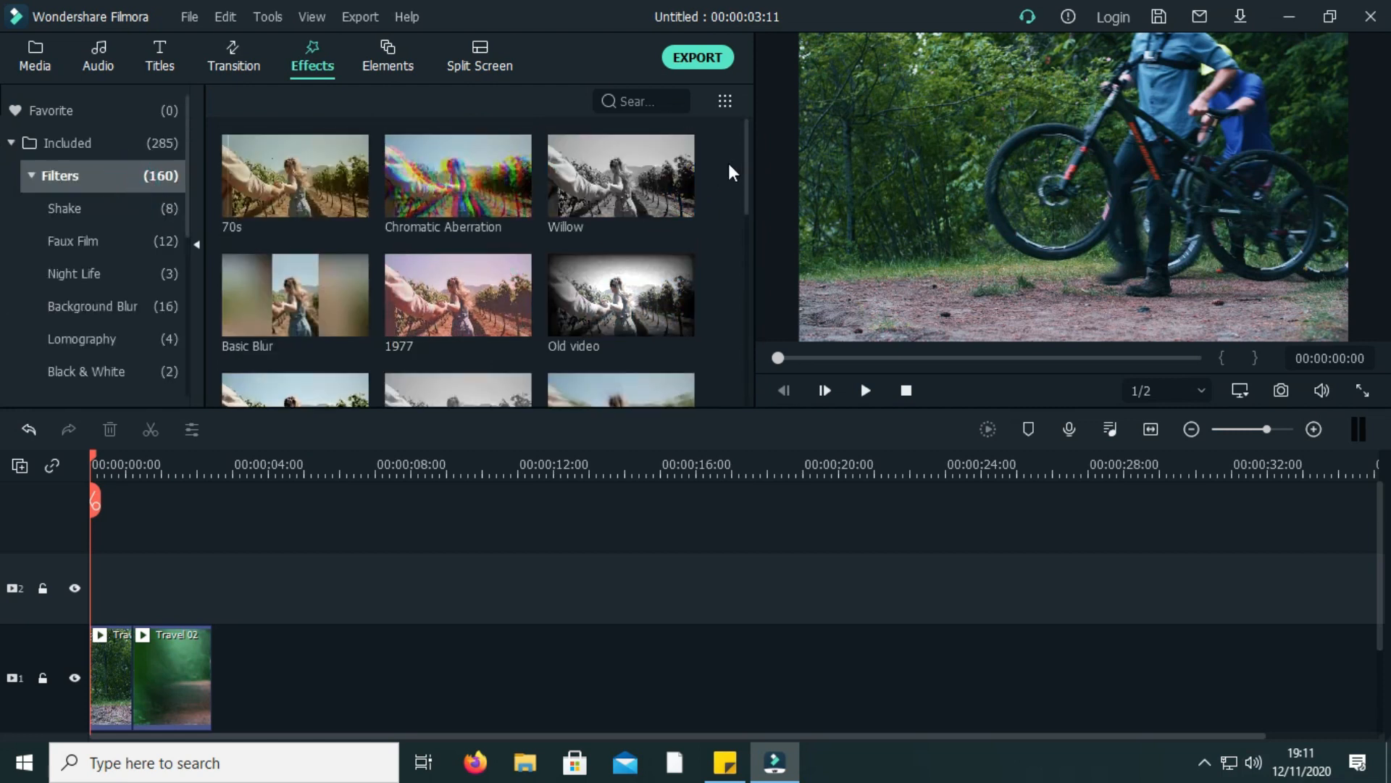
pyautogui.moveTo(744, 155); pyautogui.dragTo(719, 370)
pyautogui.scroll(-10, 721, 366)
pyautogui.scroll(5, 720, 367)
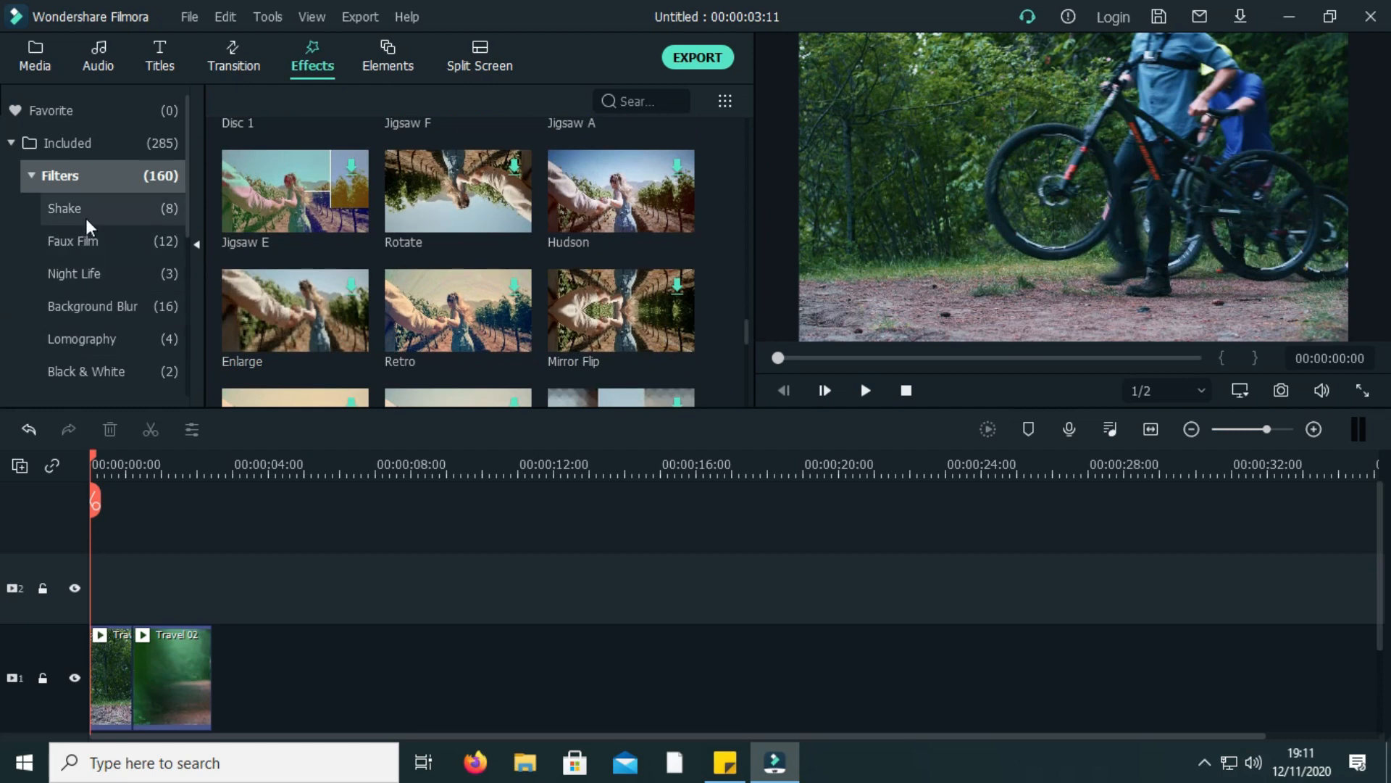
# Step: Look through the Shake, Faux Film, Night Life and Background Blur filter subcategories
pyautogui.click(86, 217)
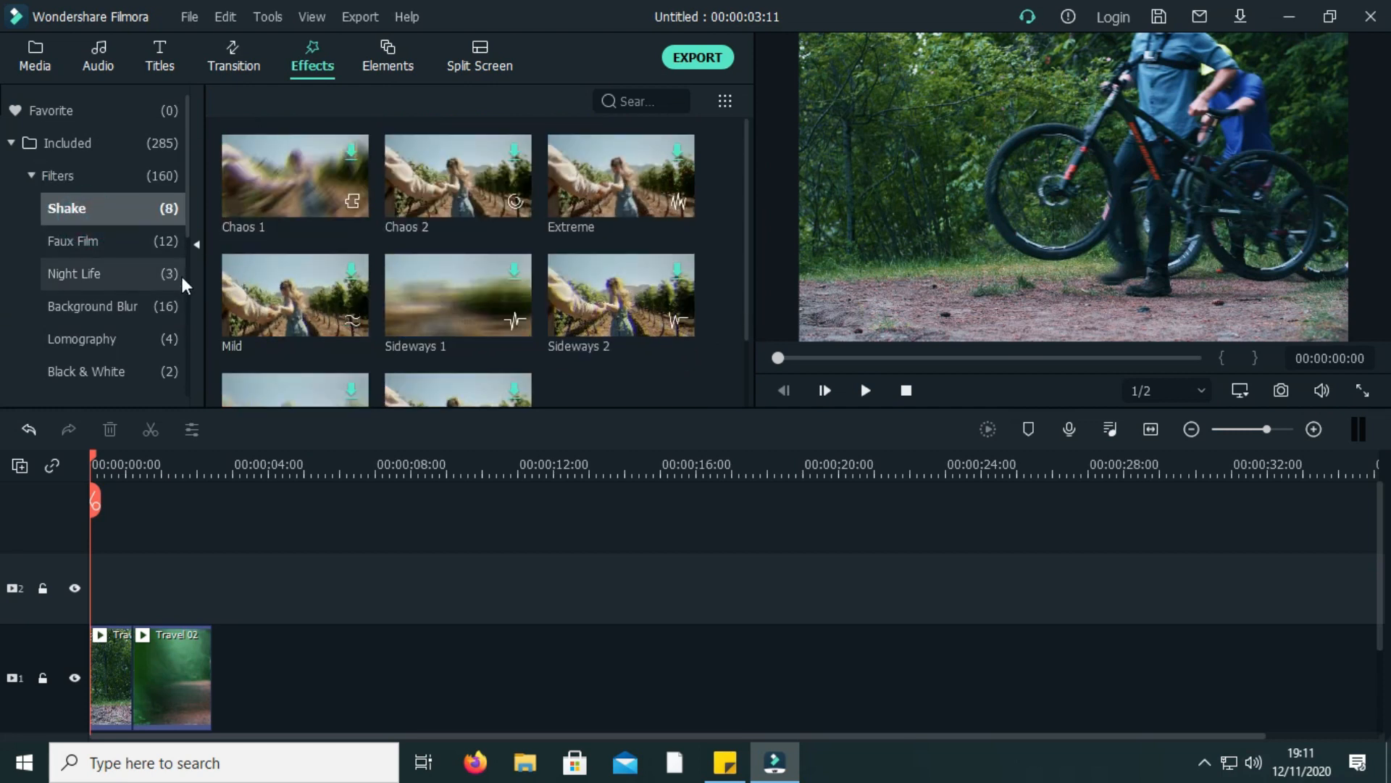
pyautogui.moveTo(747, 189); pyautogui.dragTo(605, 309)
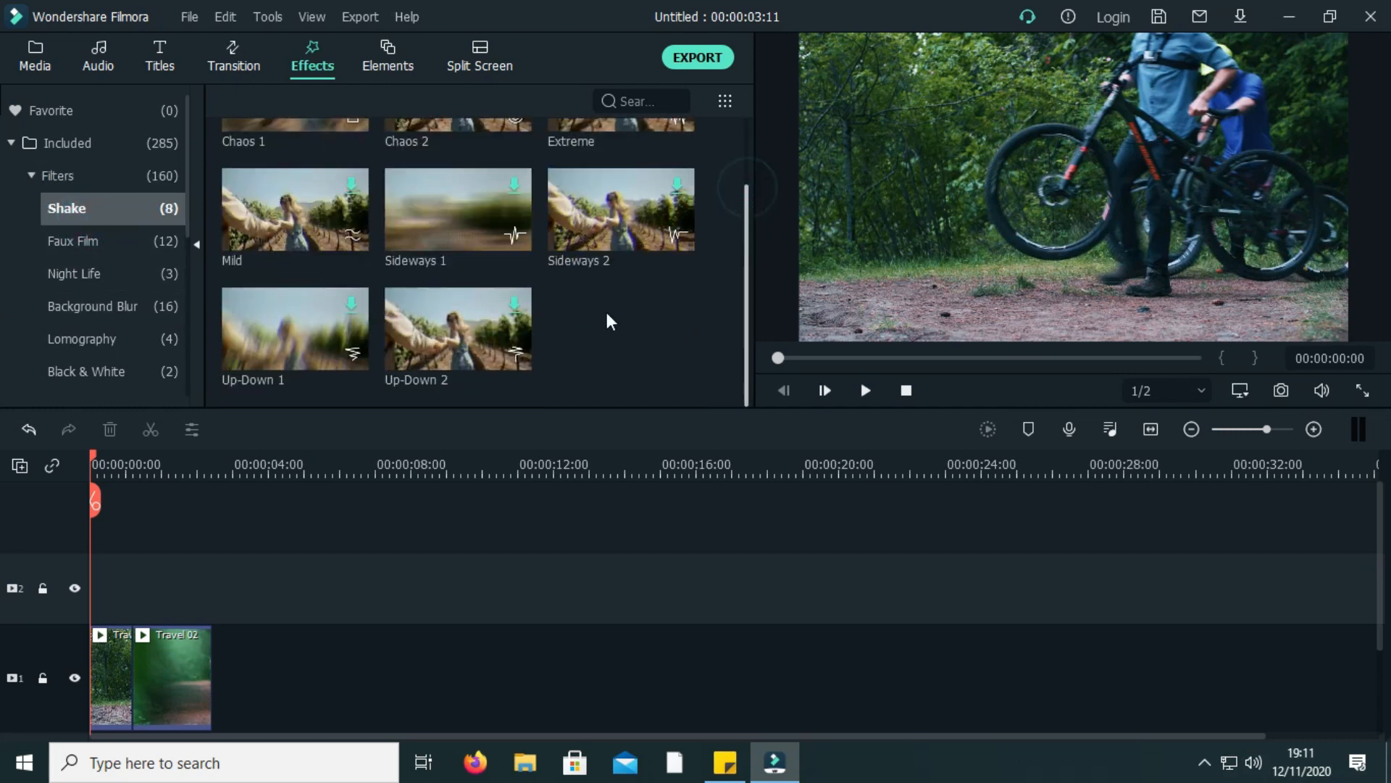
pyautogui.click(107, 249)
pyautogui.click(103, 281)
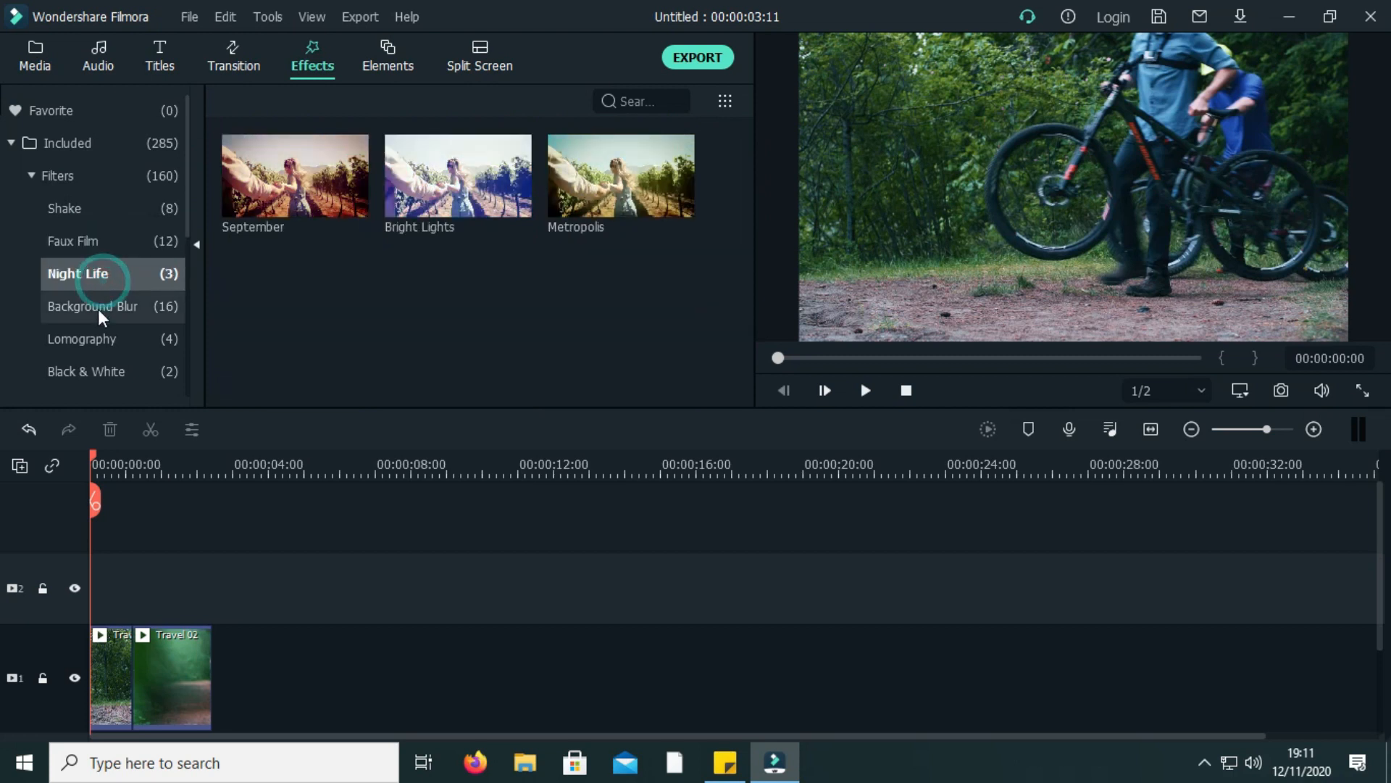
pyautogui.click(98, 307)
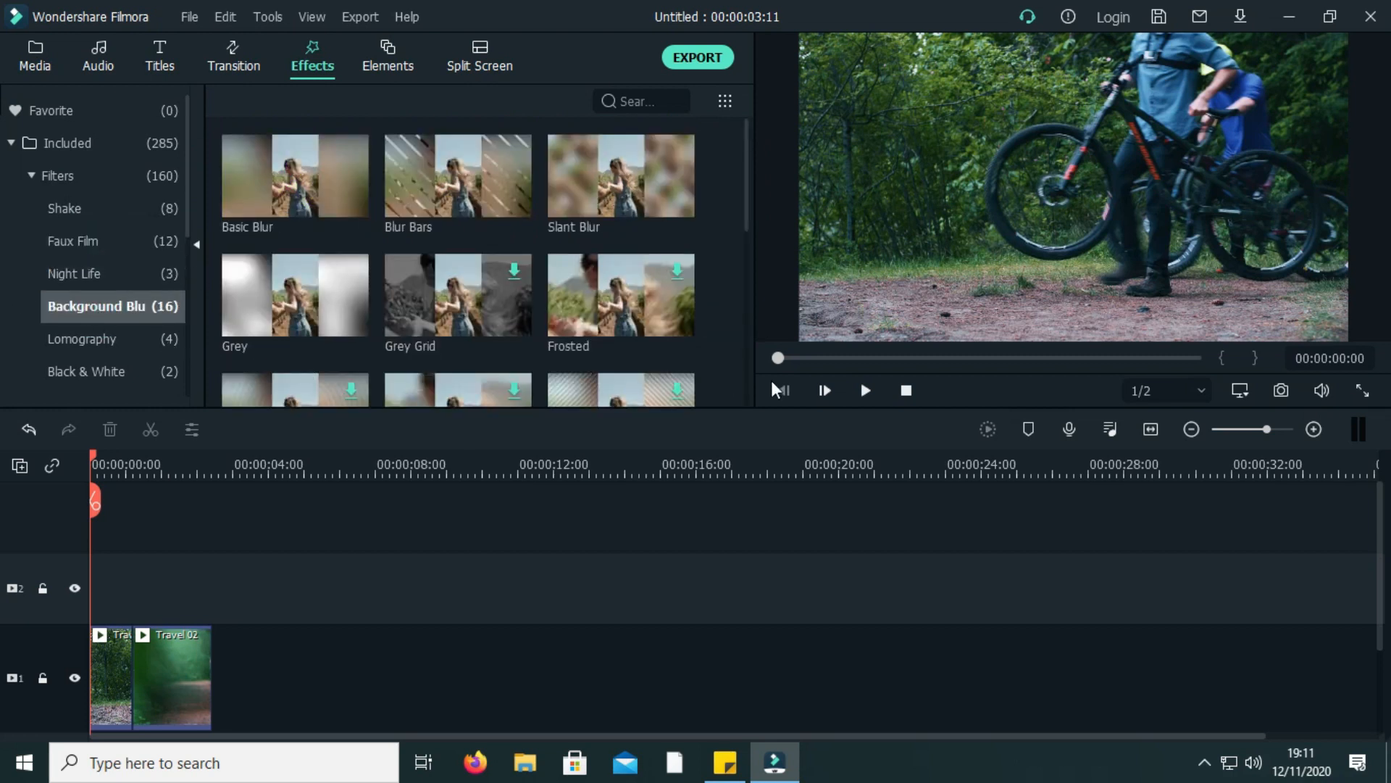
# Step: Place the Basic Blur filter at the start of video track 2 above the travel clips and play it back
pyautogui.moveTo(303, 163); pyautogui.dragTo(64, 574)
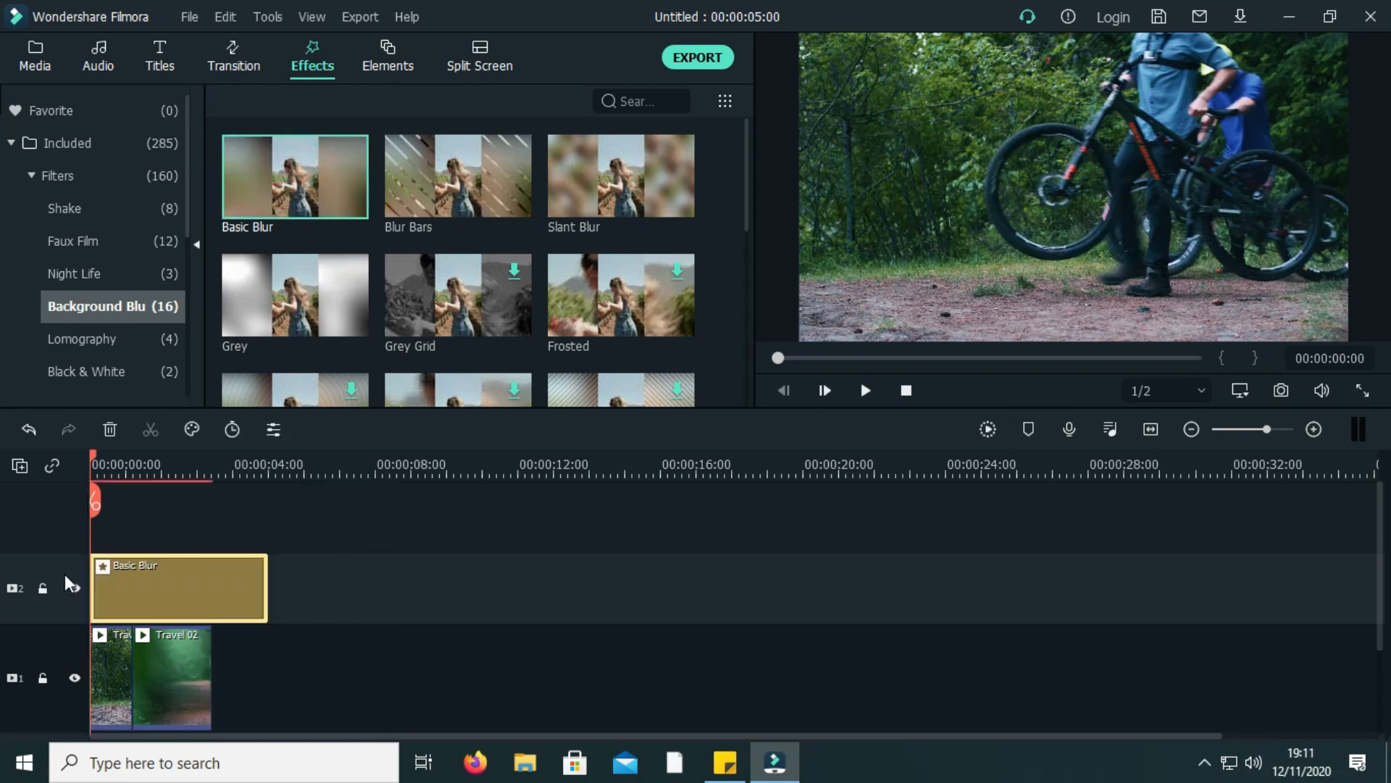
pyautogui.moveTo(150, 473); pyautogui.dragTo(8, 471)
pyautogui.click(868, 397)
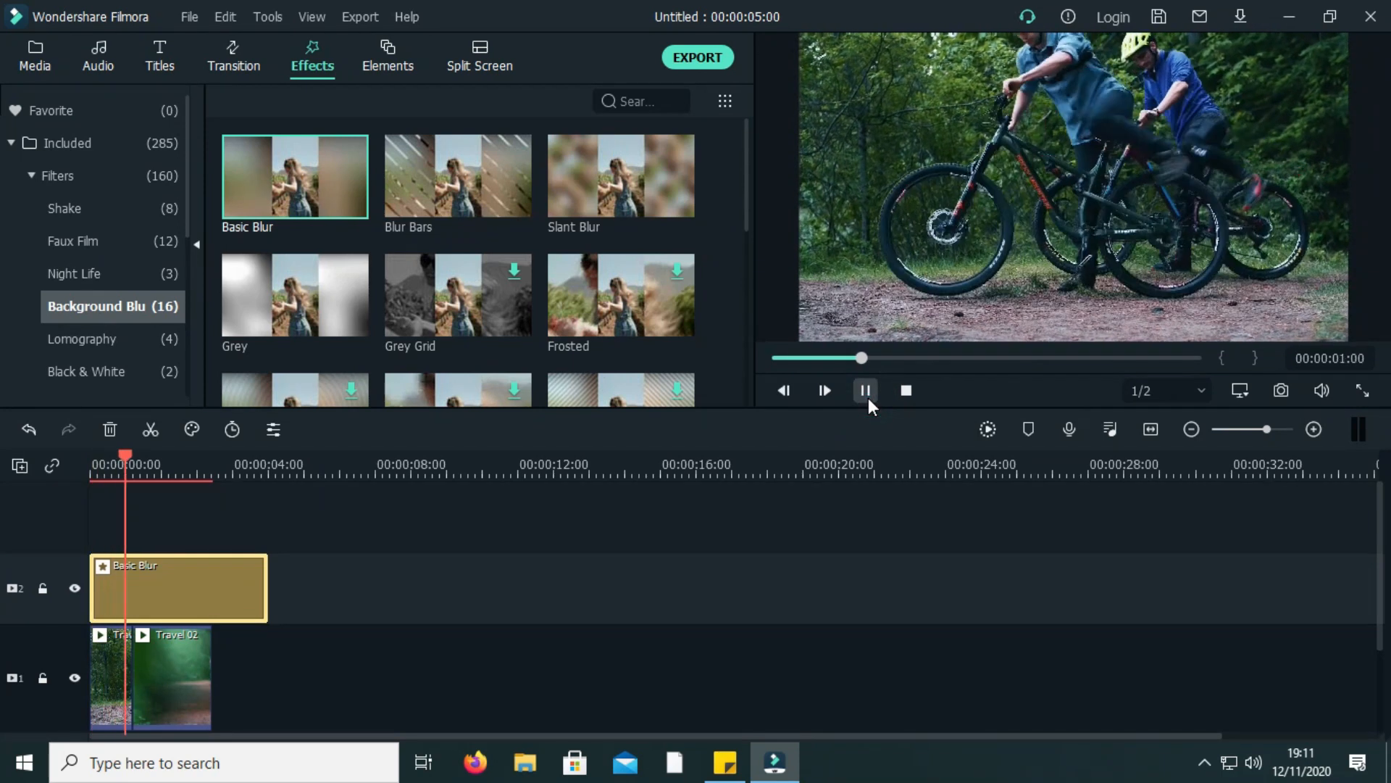
# Step: Stop playback and rearrange the tracks so the travel clips sit on video track 2 and Basic Blur on track 1
pyautogui.click(866, 391)
pyautogui.scroll(-2, 276, 610)
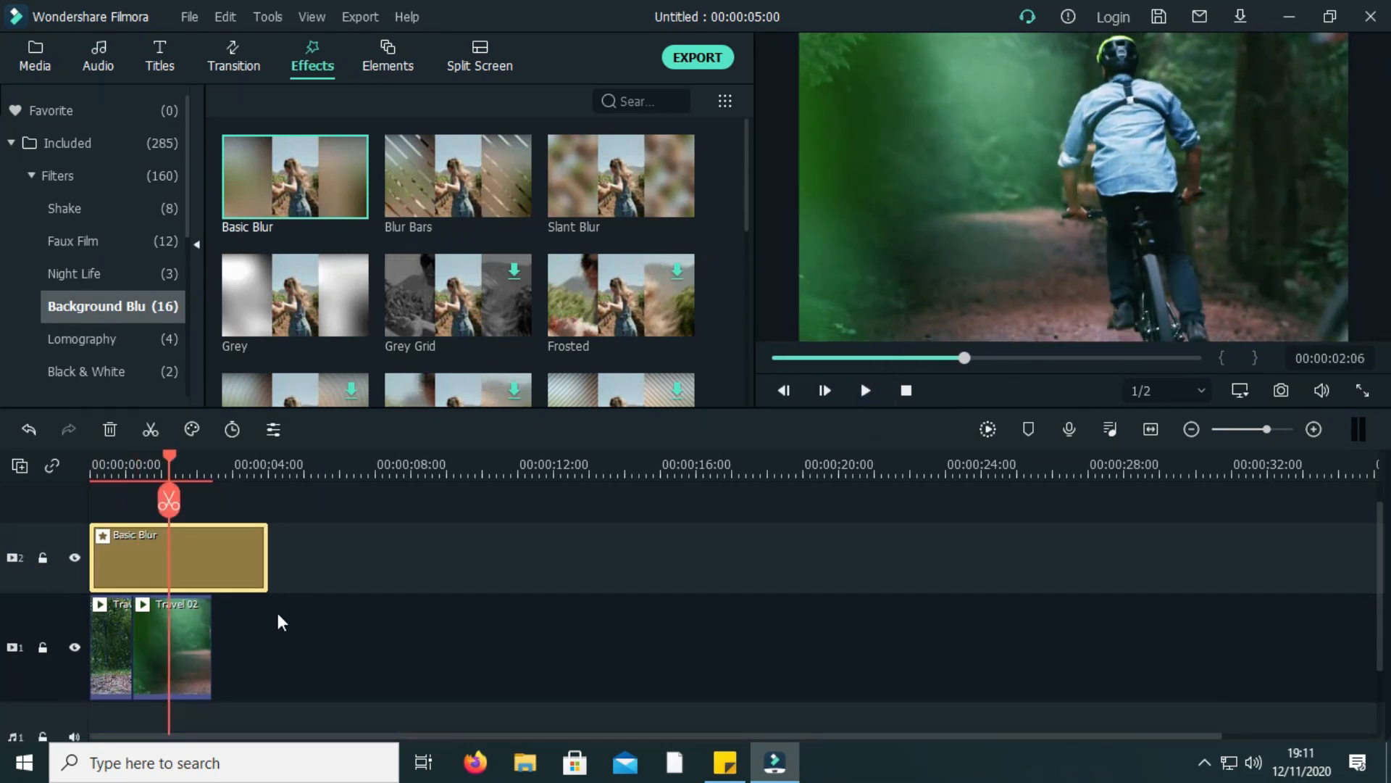
pyautogui.moveTo(198, 525); pyautogui.dragTo(345, 658)
pyautogui.moveTo(225, 680); pyautogui.dragTo(107, 550)
pyautogui.click(215, 629)
pyautogui.press('Delete')
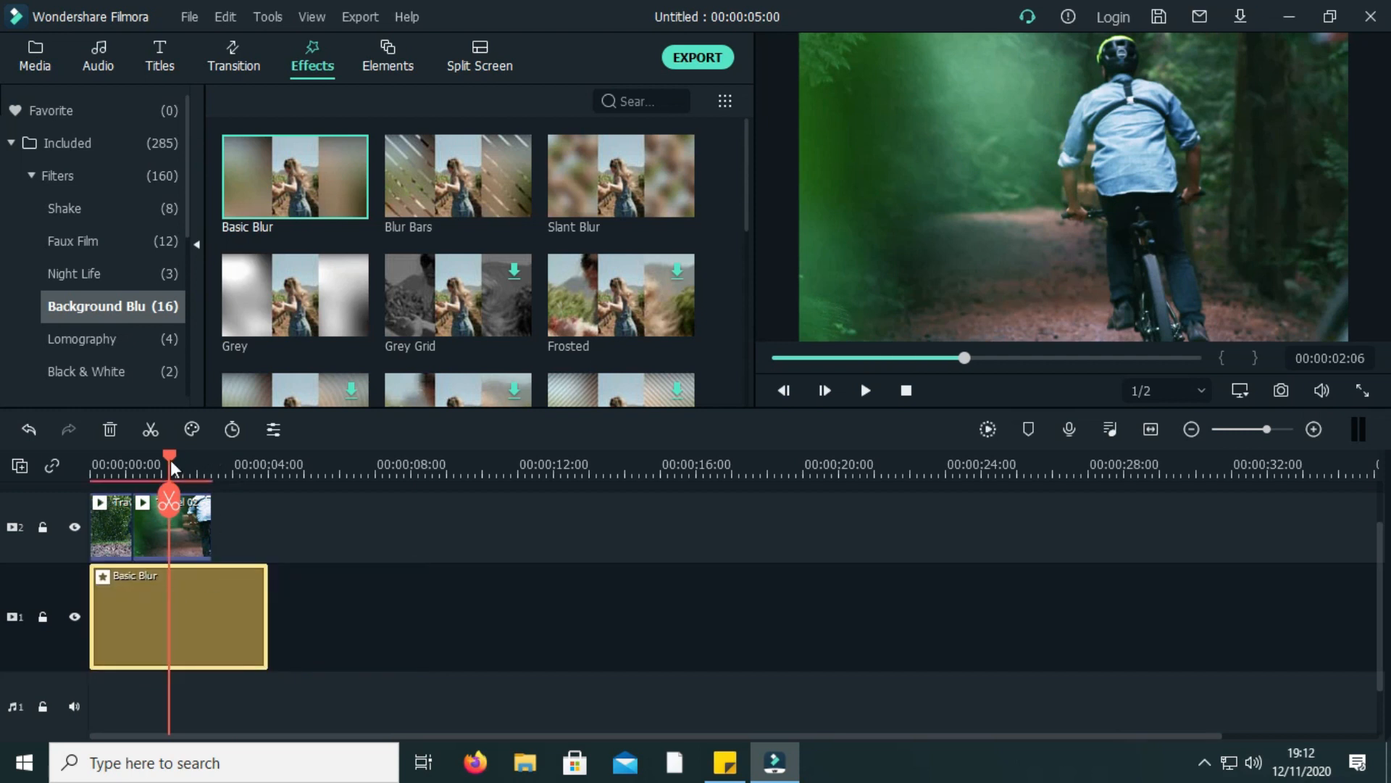
# Step: Play the clips from the start with the Basic Blur filter beneath them
pyautogui.moveTo(172, 467); pyautogui.dragTo(4, 466)
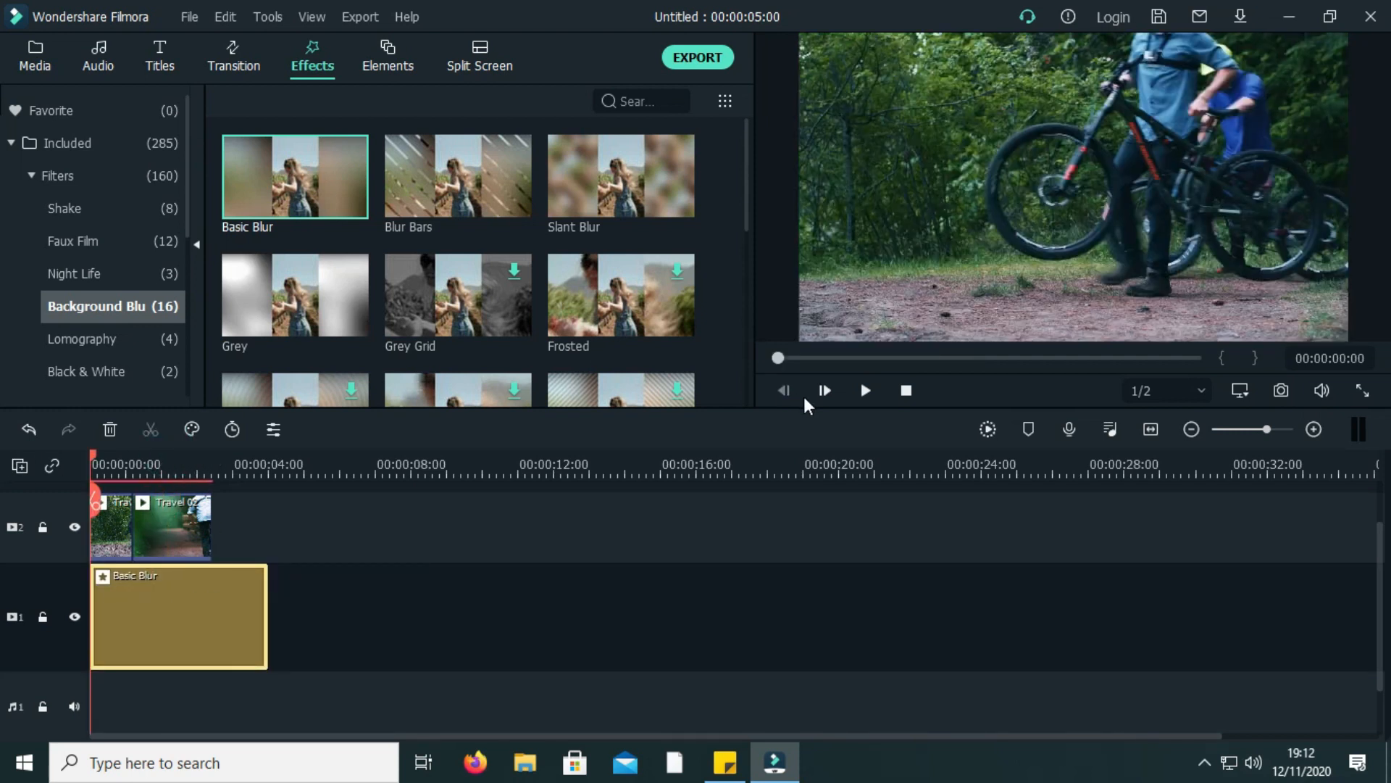
pyautogui.click(866, 391)
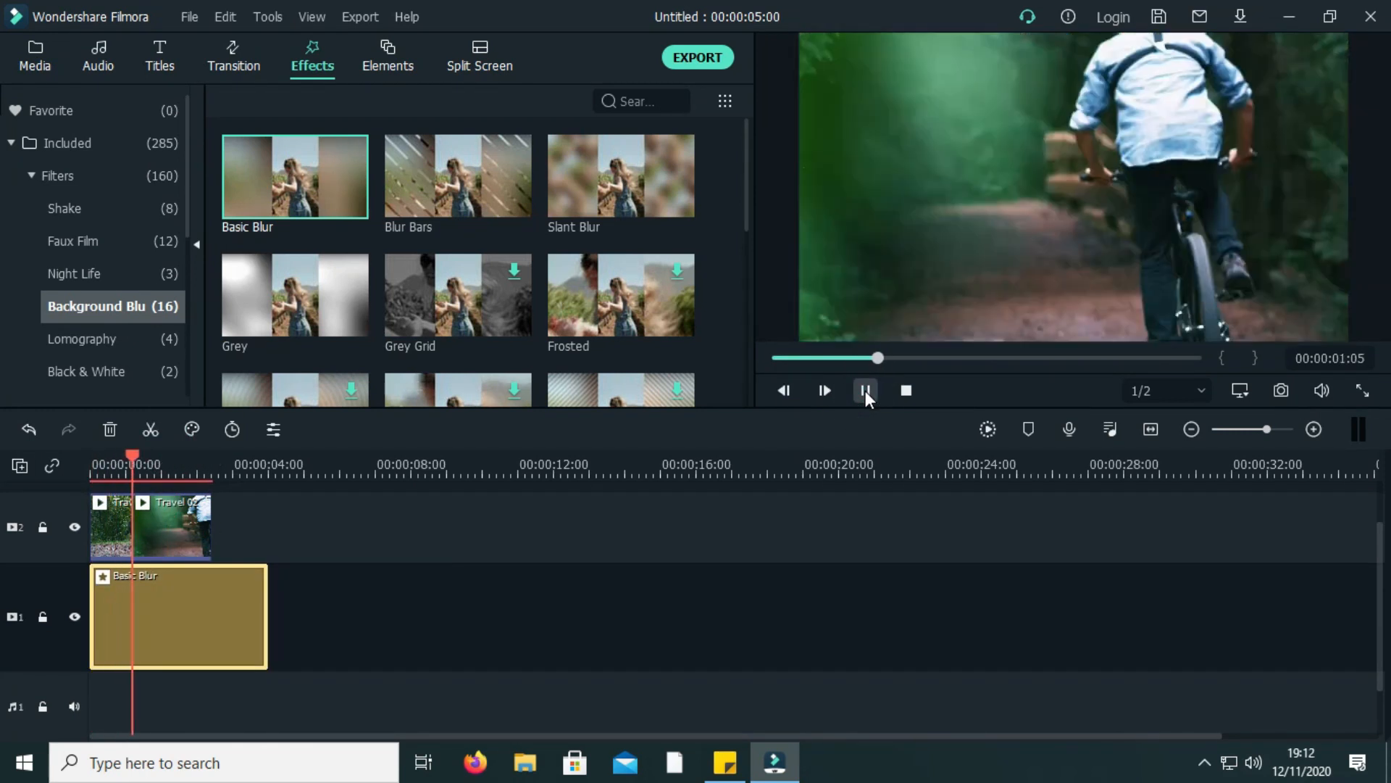
pyautogui.click(866, 392)
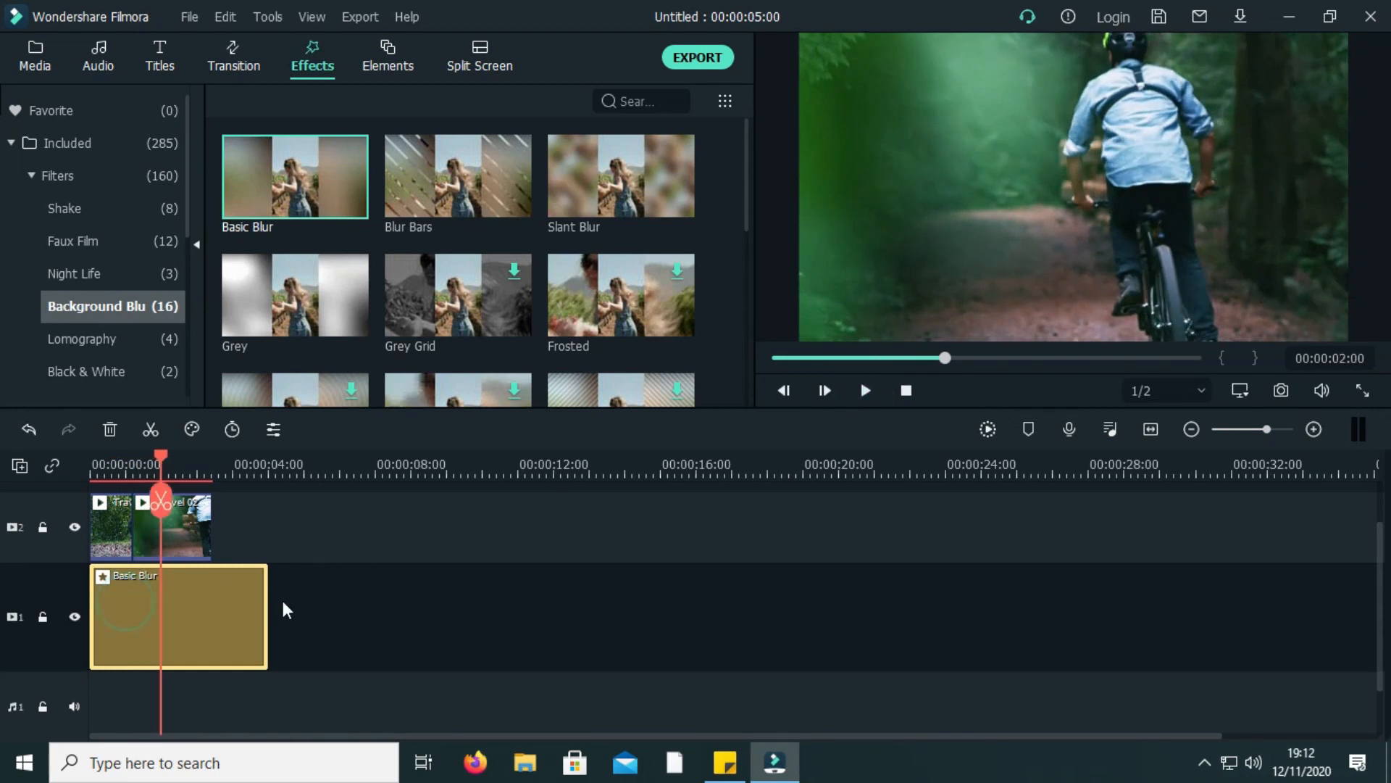
# Step: Trim Basic Blur to the end of the travel clips, and shrink the first clip to a smaller centred frame in the preview
pyautogui.moveTo(267, 597); pyautogui.dragTo(212, 599)
pyautogui.doubleClick(112, 529)
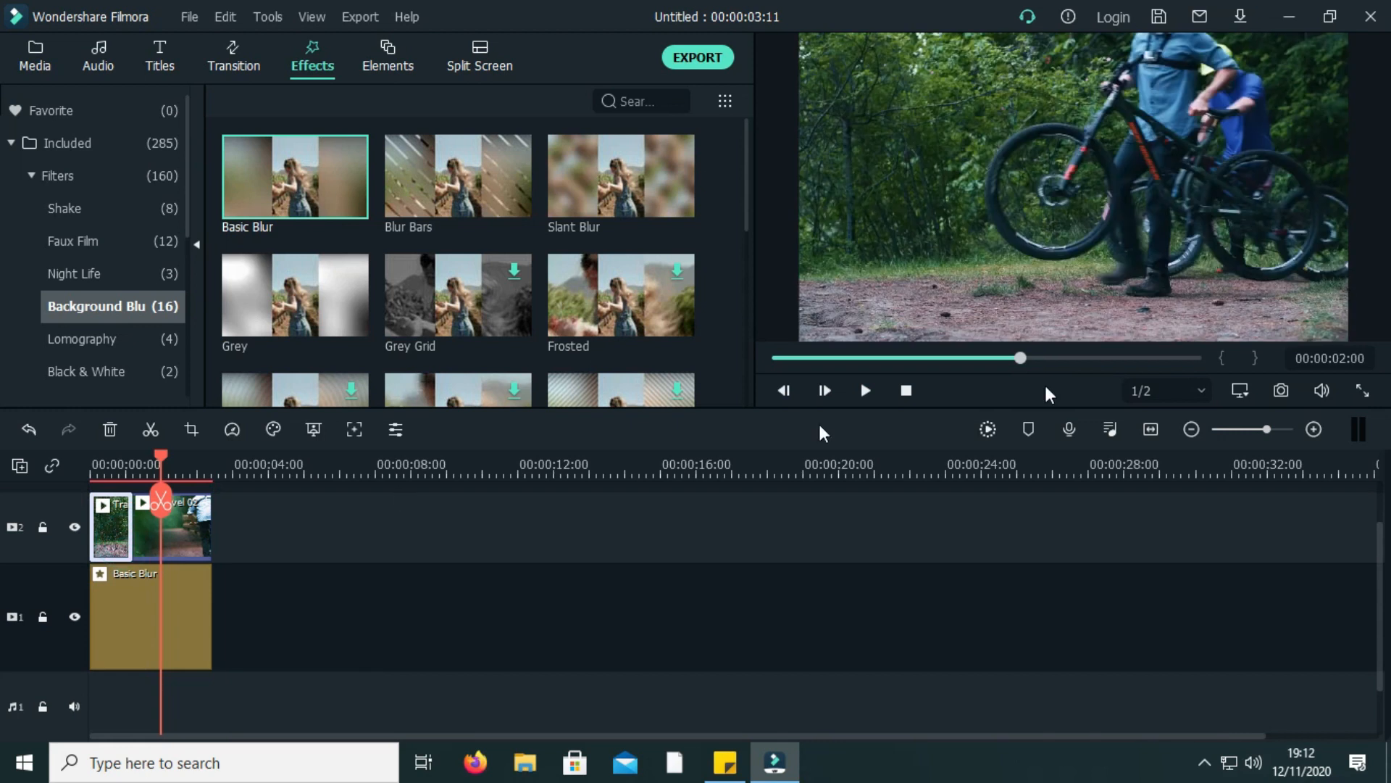
pyautogui.click(1088, 285)
pyautogui.moveTo(802, 333); pyautogui.dragTo(970, 244)
pyautogui.click(969, 297)
pyautogui.moveTo(1115, 161); pyautogui.dragTo(1060, 200)
# Step: Play the clips with Basic Blur on the bottom track, and move the filter to video track 3 above the clips
pyautogui.click(176, 607)
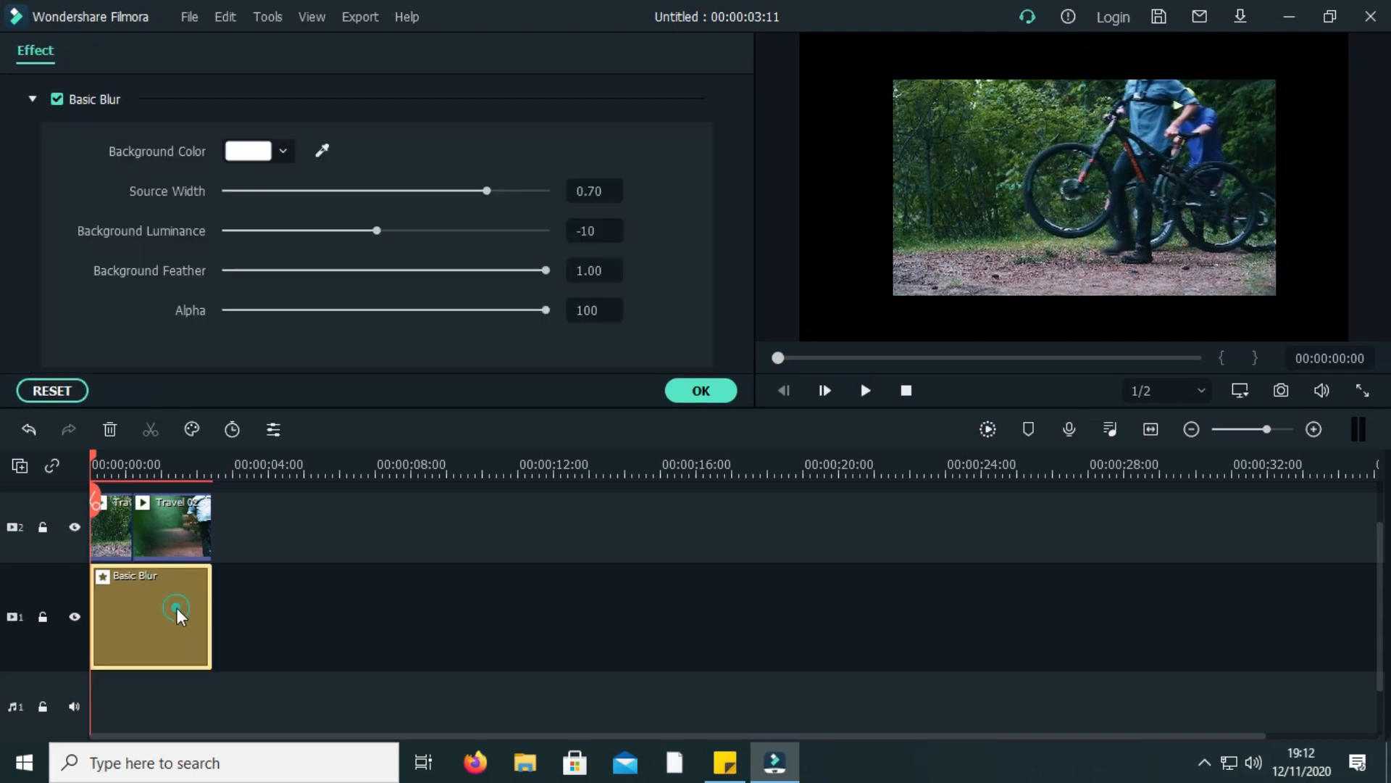
pyautogui.click(865, 392)
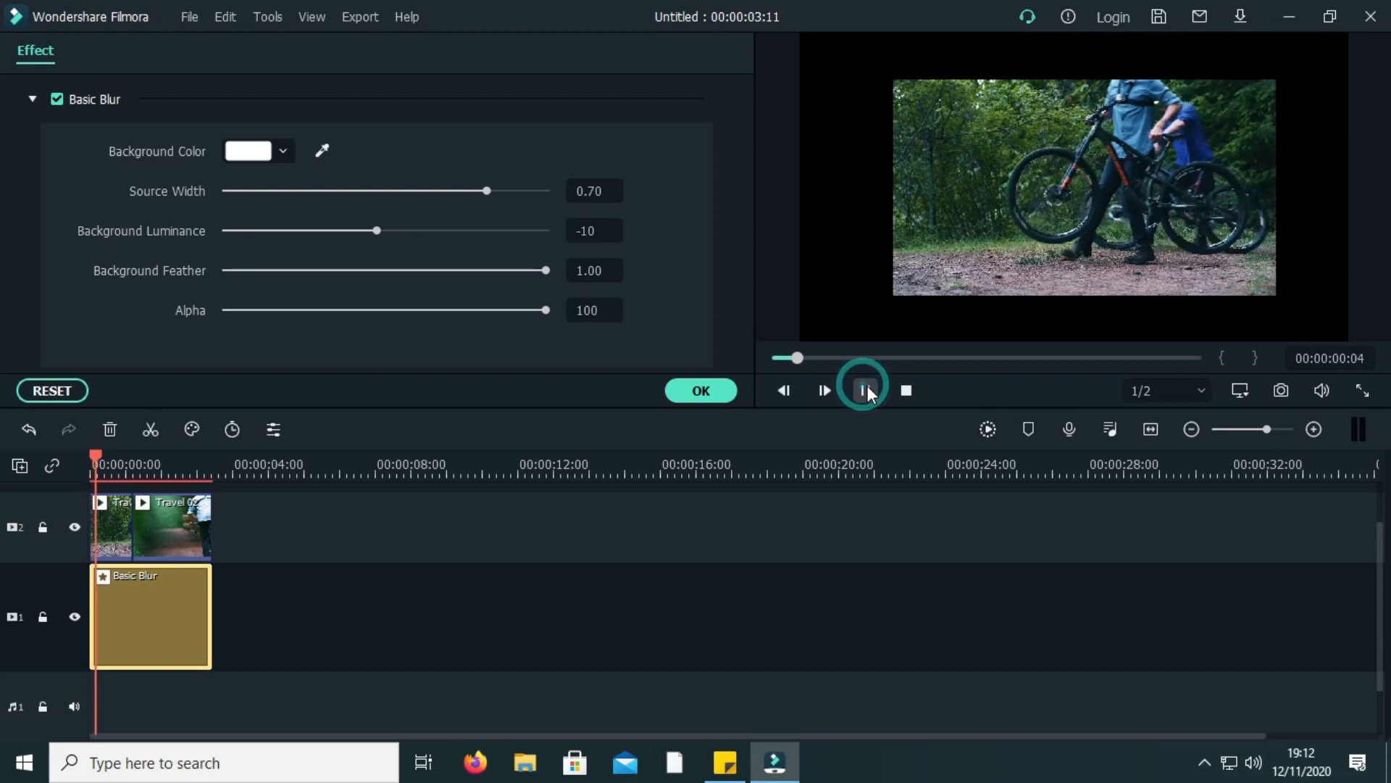
pyautogui.moveTo(155, 601); pyautogui.dragTo(69, 502)
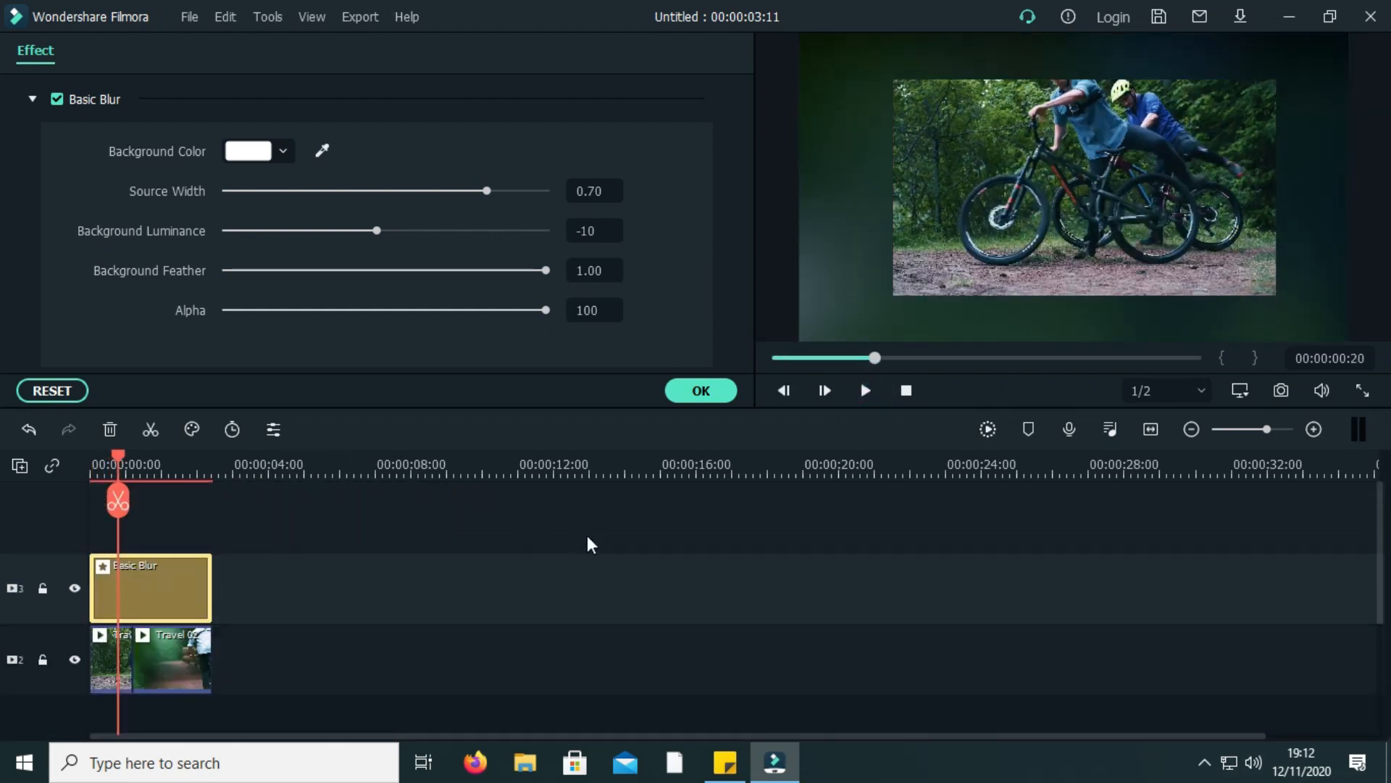
# Step: Close the Basic Blur settings and replay the clips from the start to view the blurred background around the first clip
pyautogui.click(102, 464)
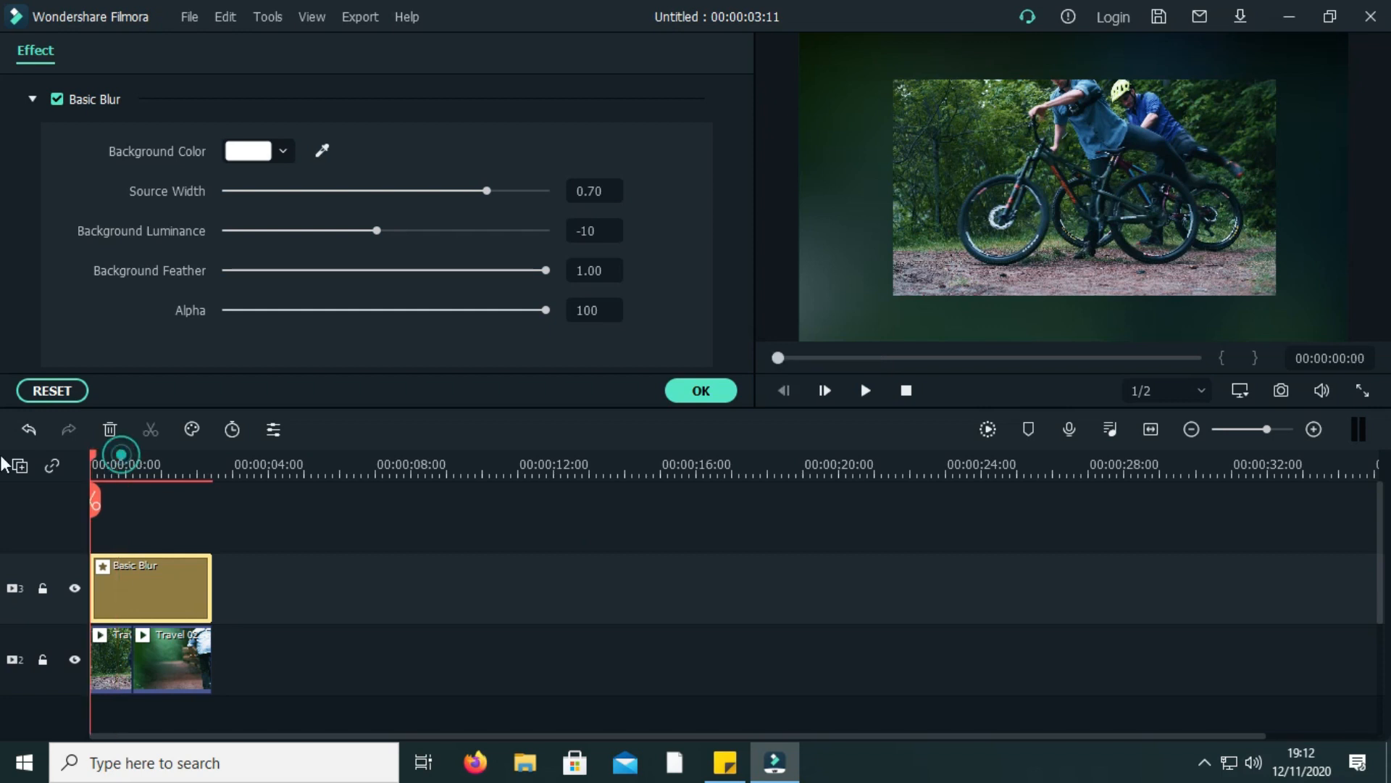
pyautogui.click(865, 391)
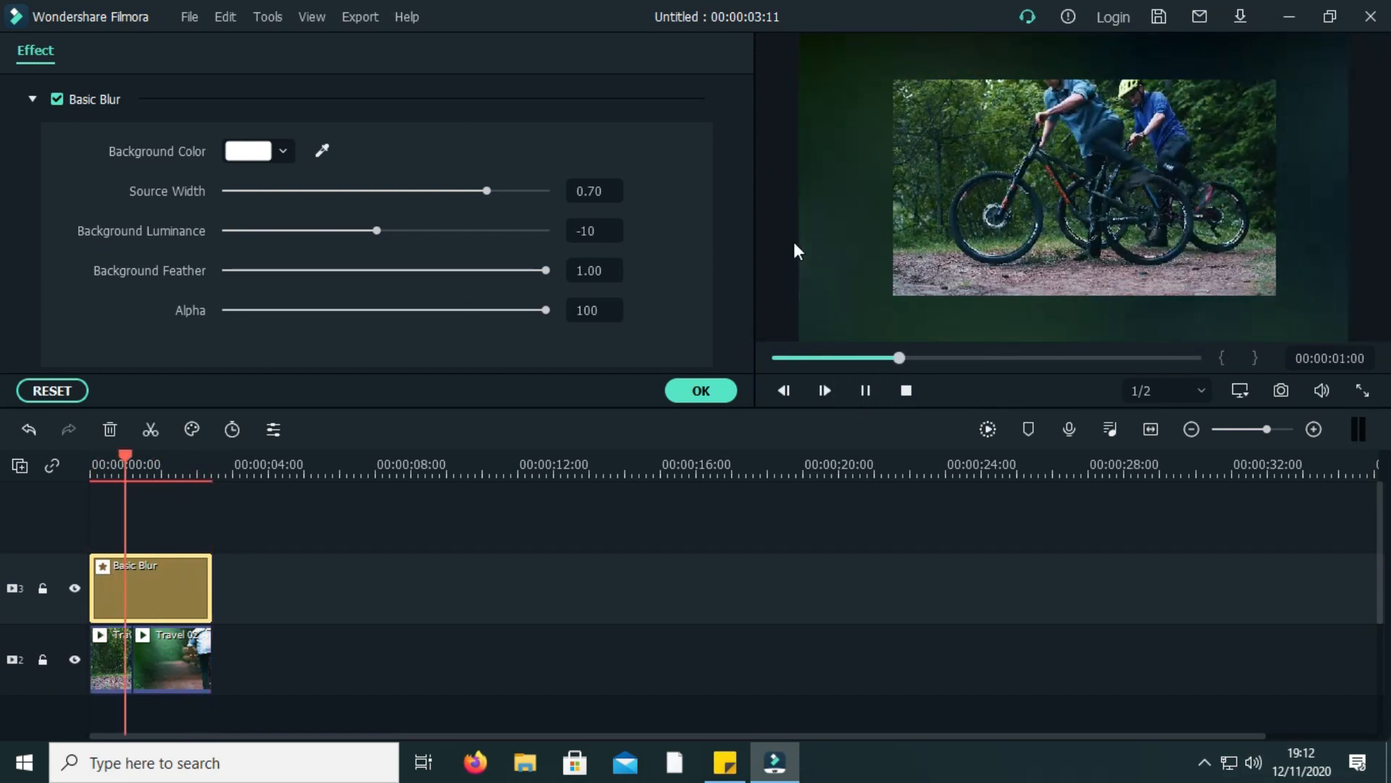
pyautogui.click(722, 397)
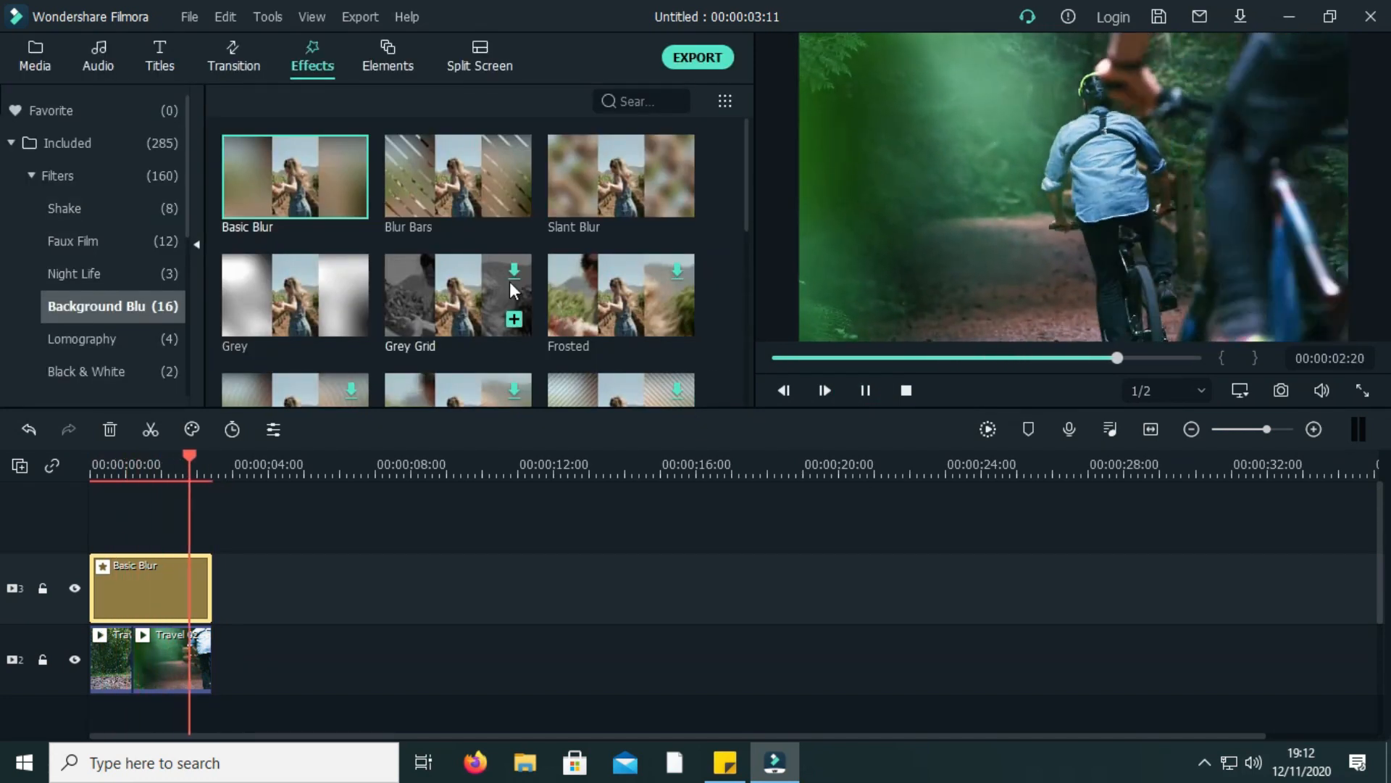
pyautogui.click(120, 464)
pyautogui.moveTo(107, 461); pyautogui.dragTo(58, 444)
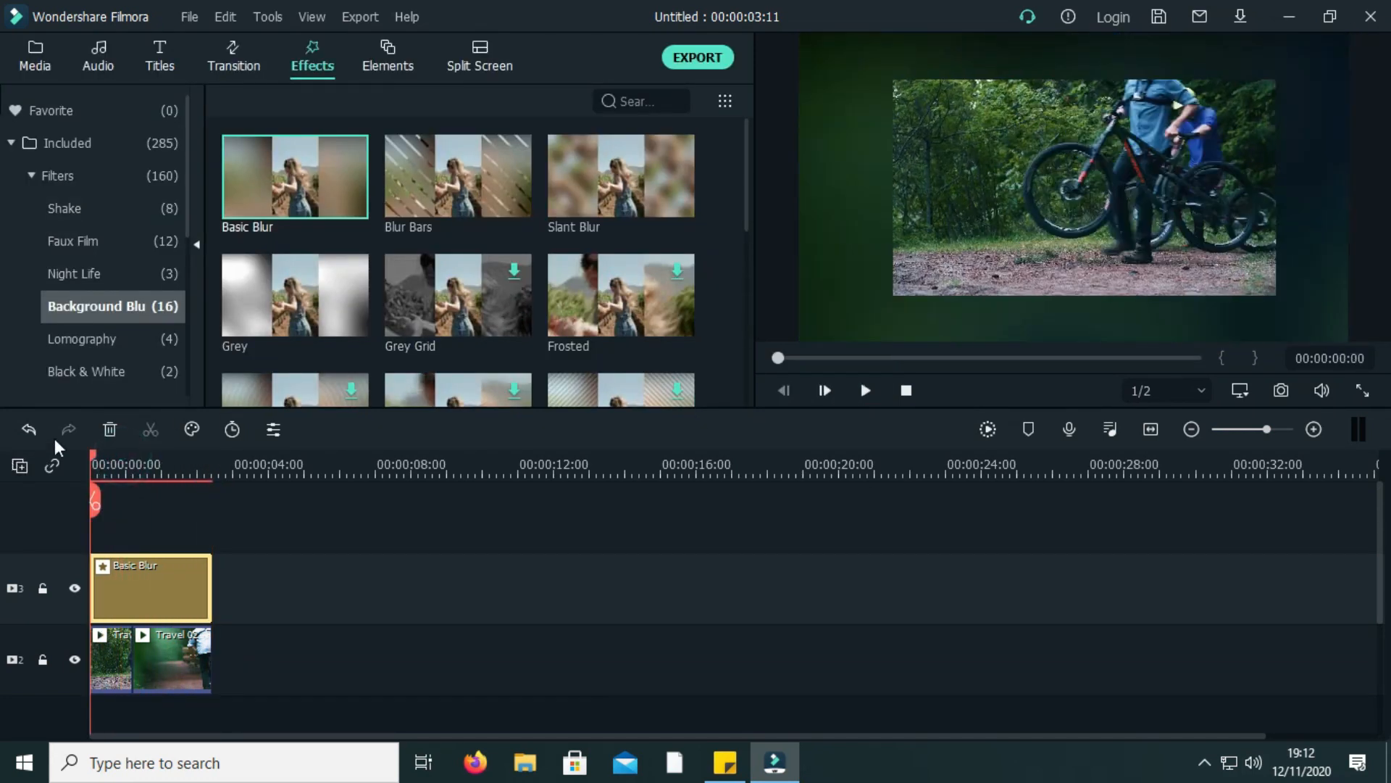
pyautogui.click(859, 391)
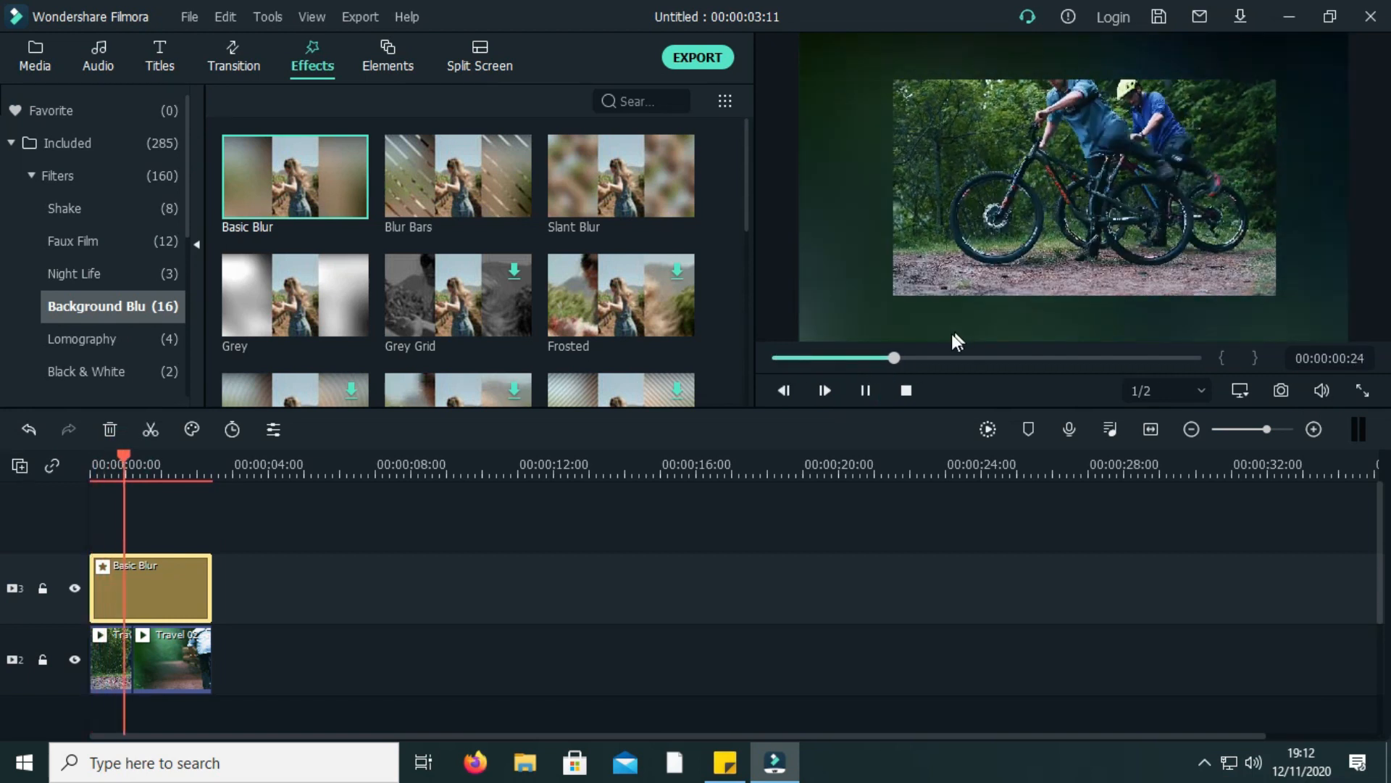
pyautogui.click(865, 391)
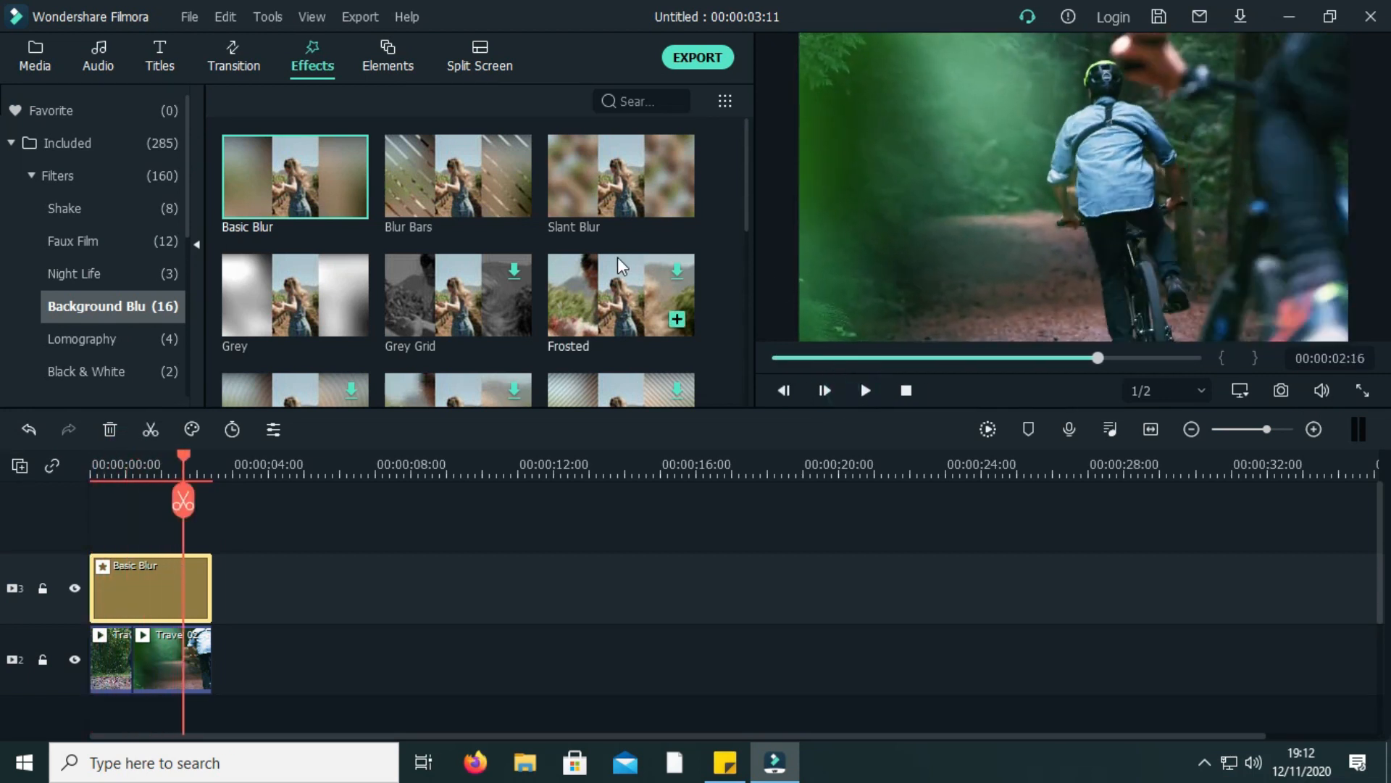
# Step: Shorten Basic Blur to the first clip and add Blur Bars over the second clip, trimmed to its end
pyautogui.moveTo(211, 589); pyautogui.dragTo(129, 609)
pyautogui.moveTo(428, 167); pyautogui.dragTo(141, 605)
pyautogui.moveTo(313, 594); pyautogui.dragTo(213, 597)
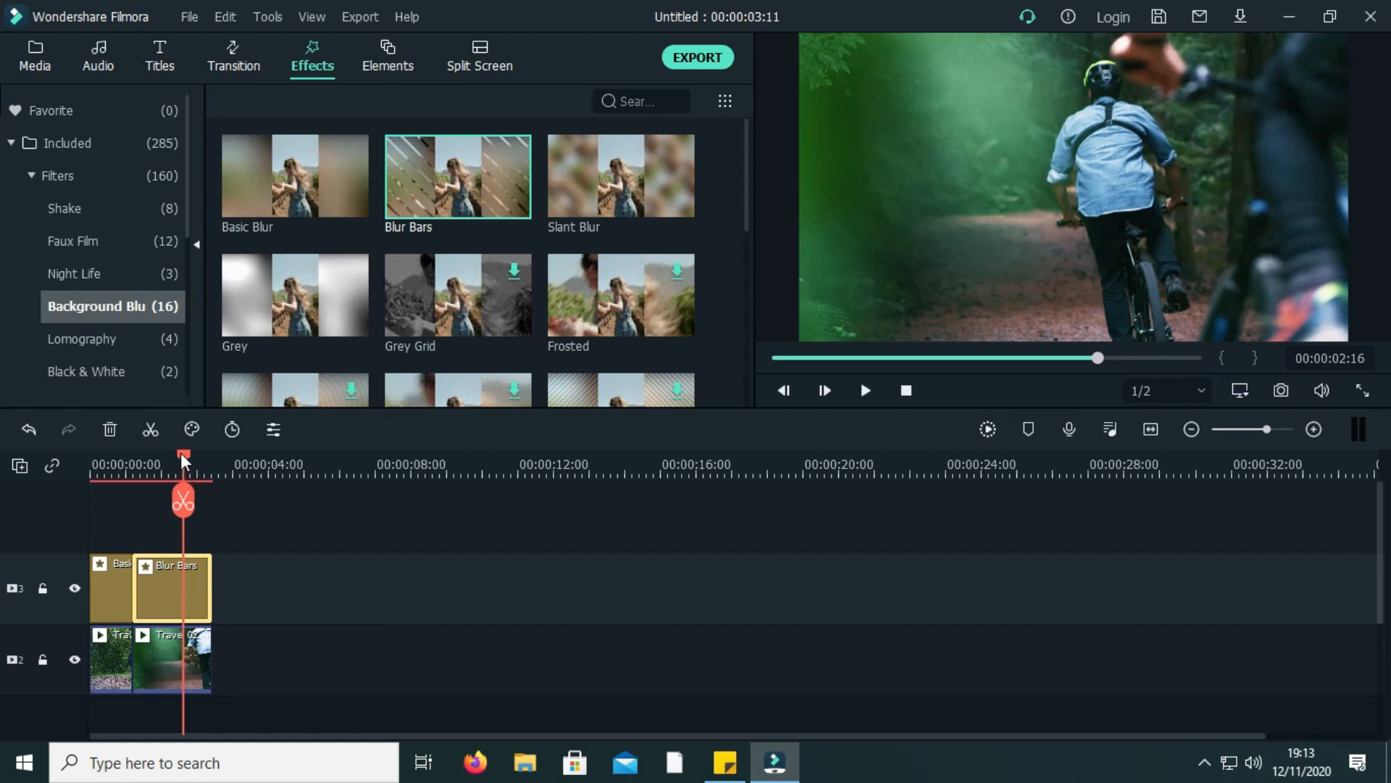
# Step: Shrink the Travel 02 clip to a smaller centred frame in the preview and play the timeline from the start
pyautogui.click(172, 659)
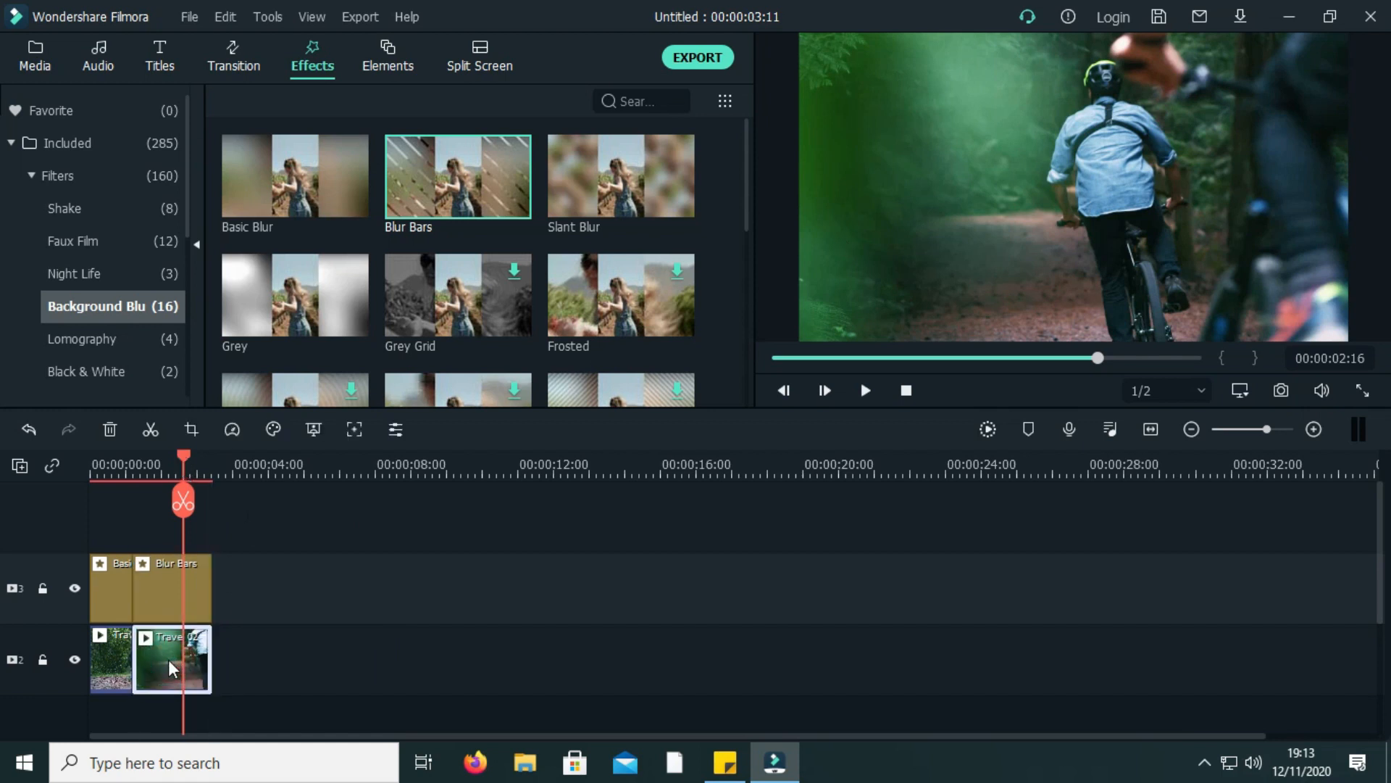
pyautogui.click(1085, 224)
pyautogui.moveTo(801, 337); pyautogui.dragTo(904, 283)
pyautogui.moveTo(1155, 129); pyautogui.dragTo(1097, 162)
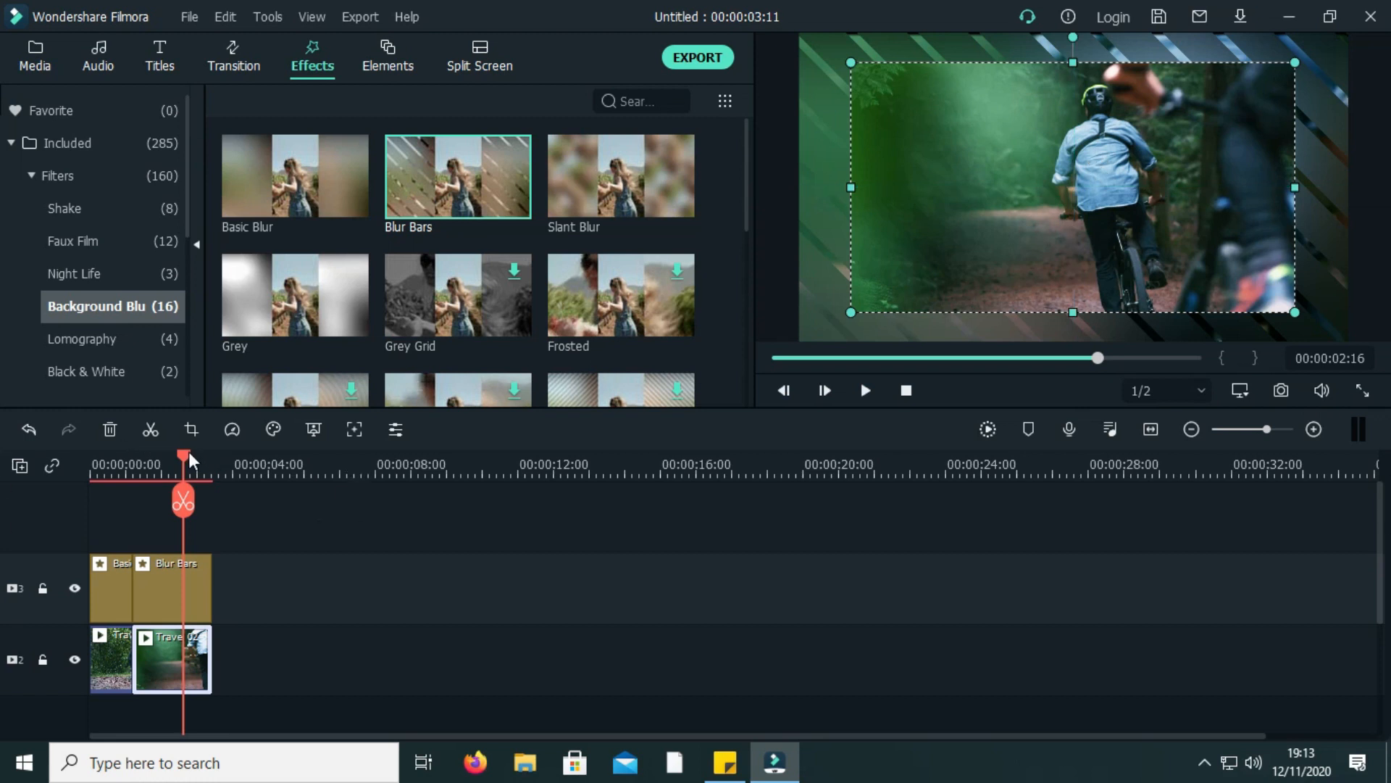
pyautogui.press('Home')
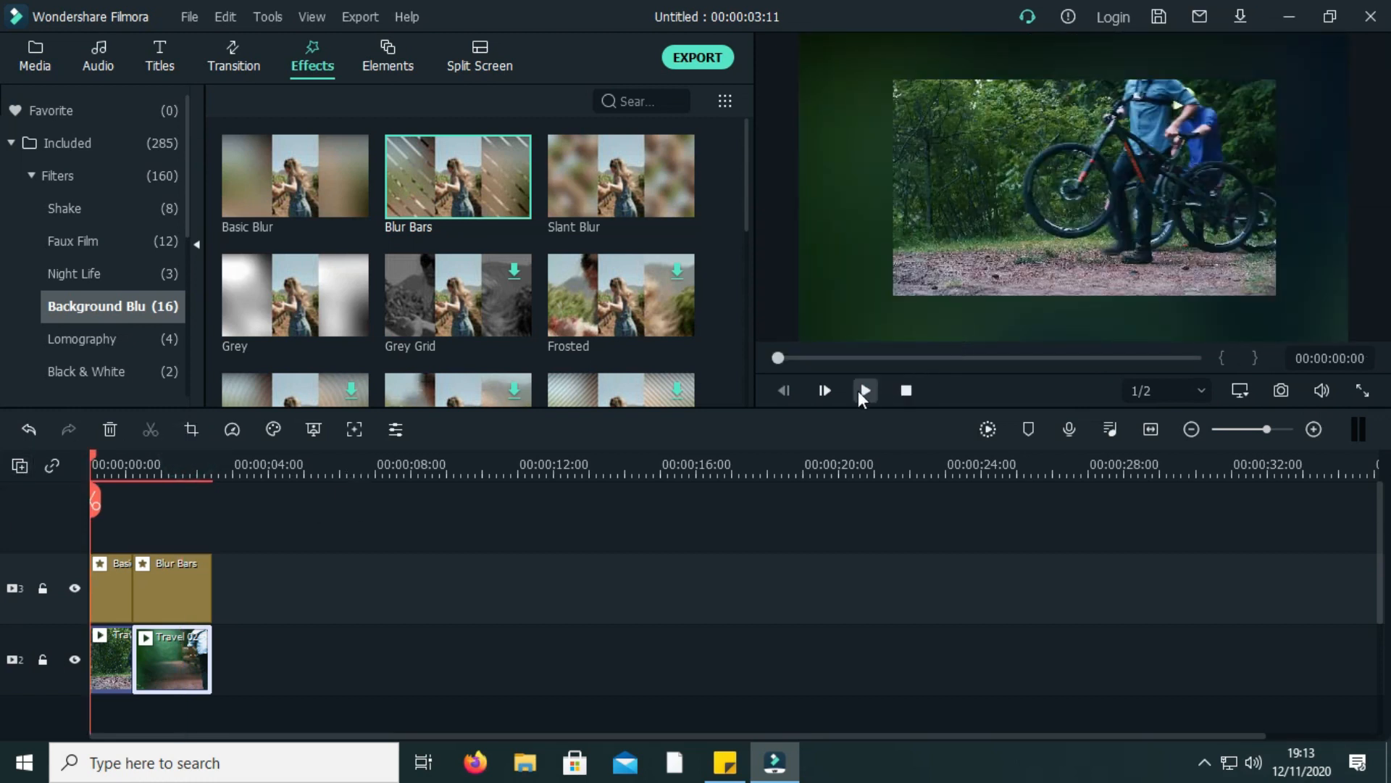
pyautogui.click(865, 392)
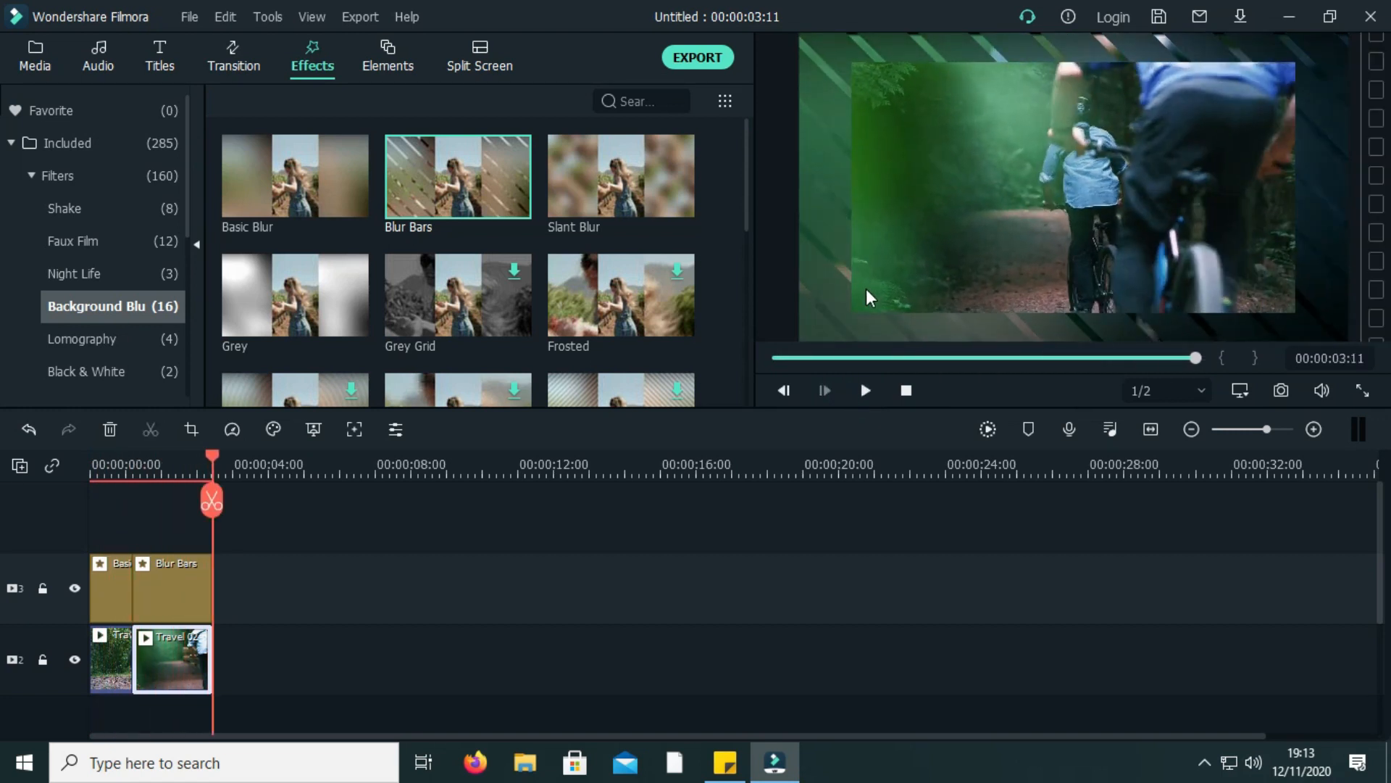
# Step: Look through the remaining filter subcategories from Lomography through Sepia Tone, Distortion and Material to Stylize
pyautogui.click(69, 341)
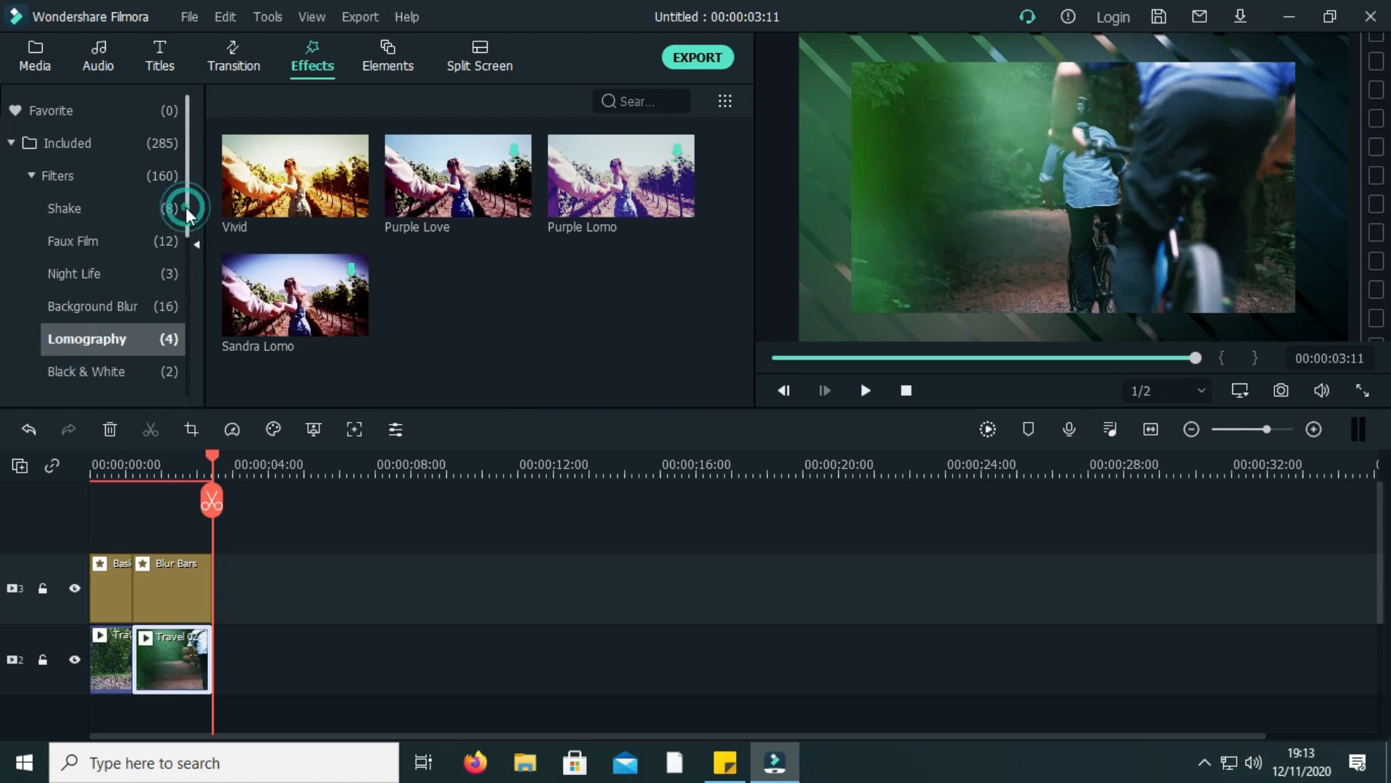
pyautogui.scroll(-2, 187, 197)
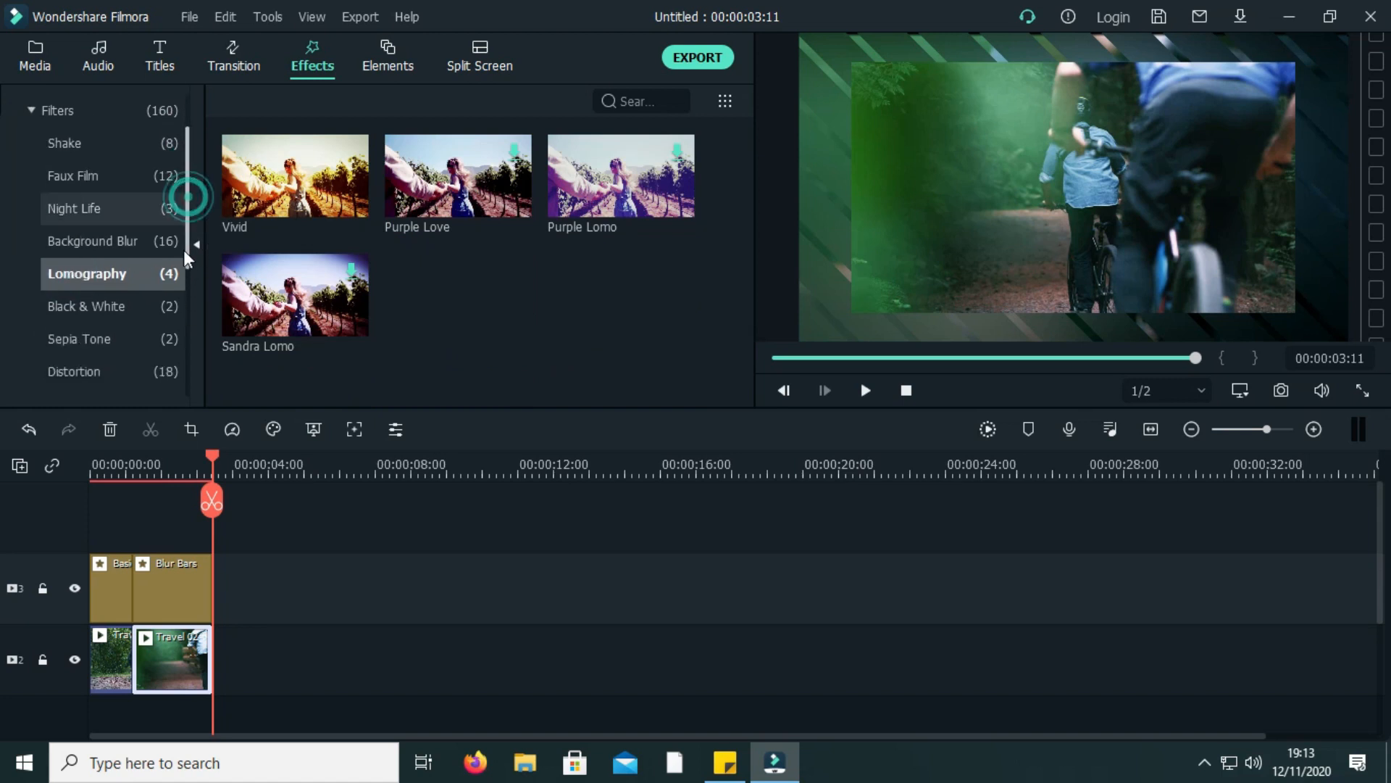
pyautogui.click(64, 239)
pyautogui.click(84, 271)
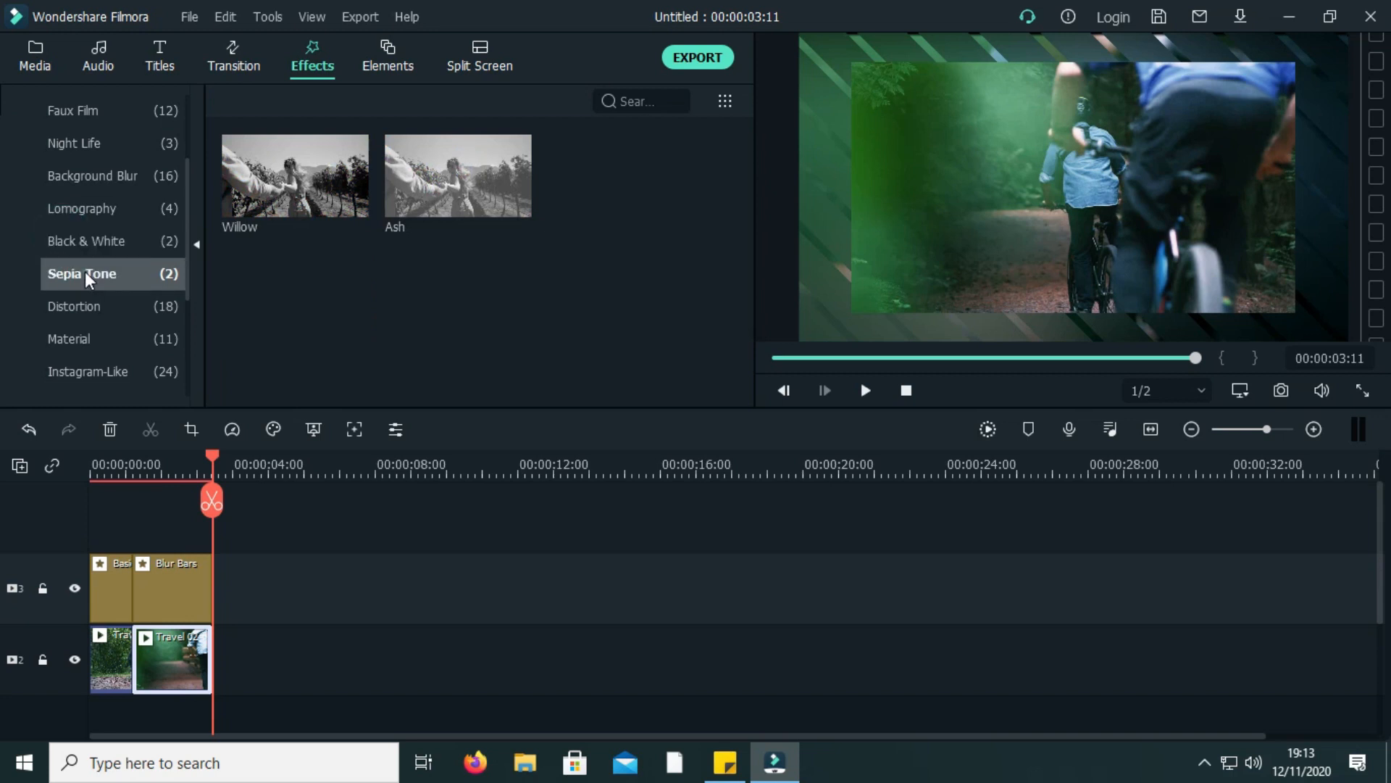
pyautogui.click(98, 309)
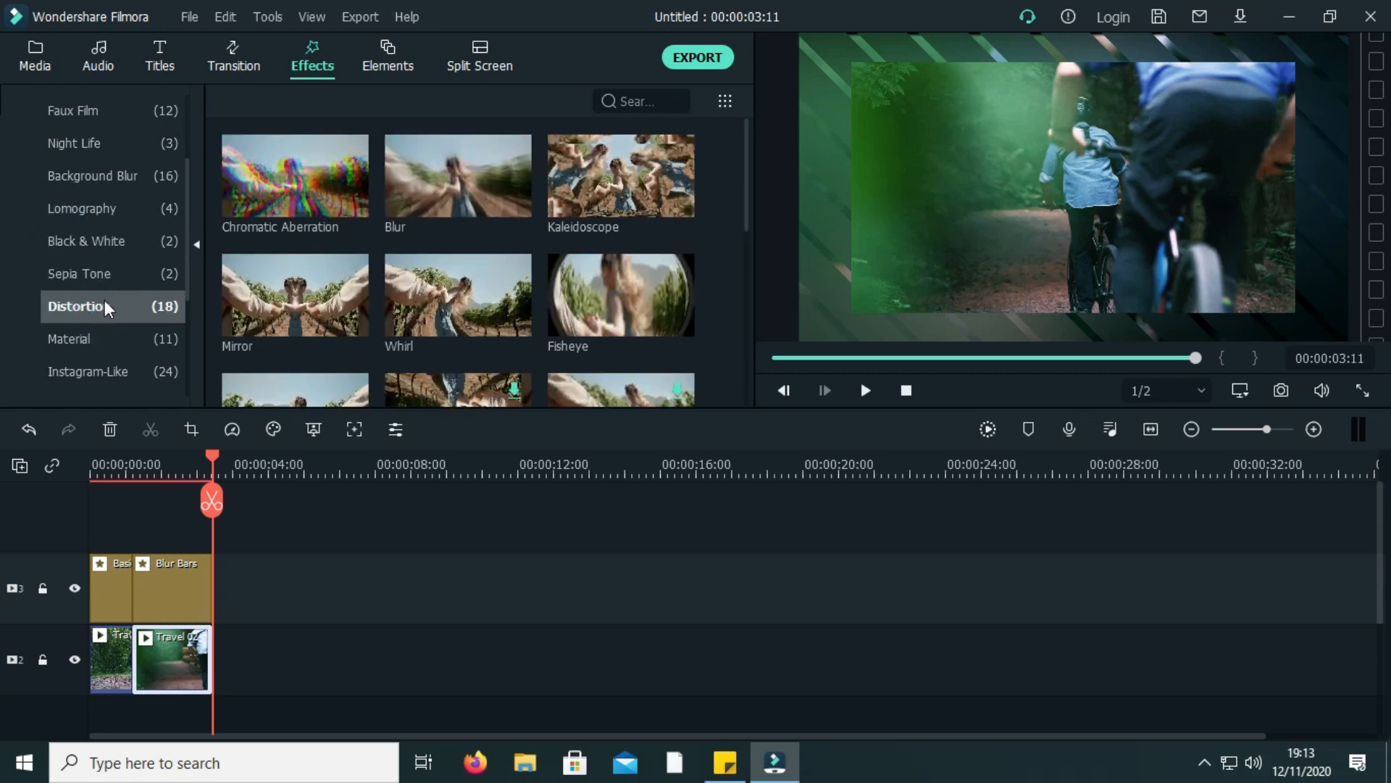
pyautogui.scroll(-2, 110, 289)
pyautogui.click(86, 273)
pyautogui.click(78, 240)
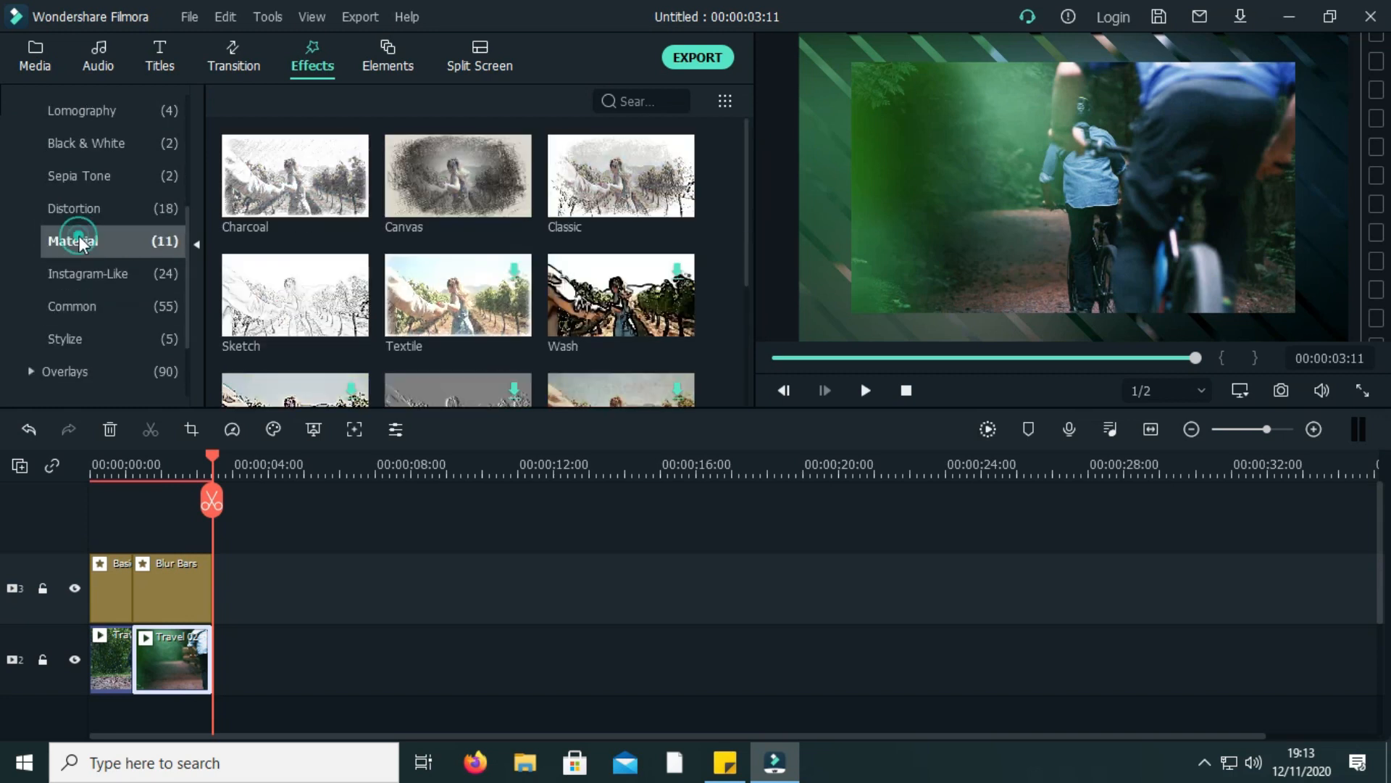
pyautogui.click(63, 306)
pyautogui.click(67, 341)
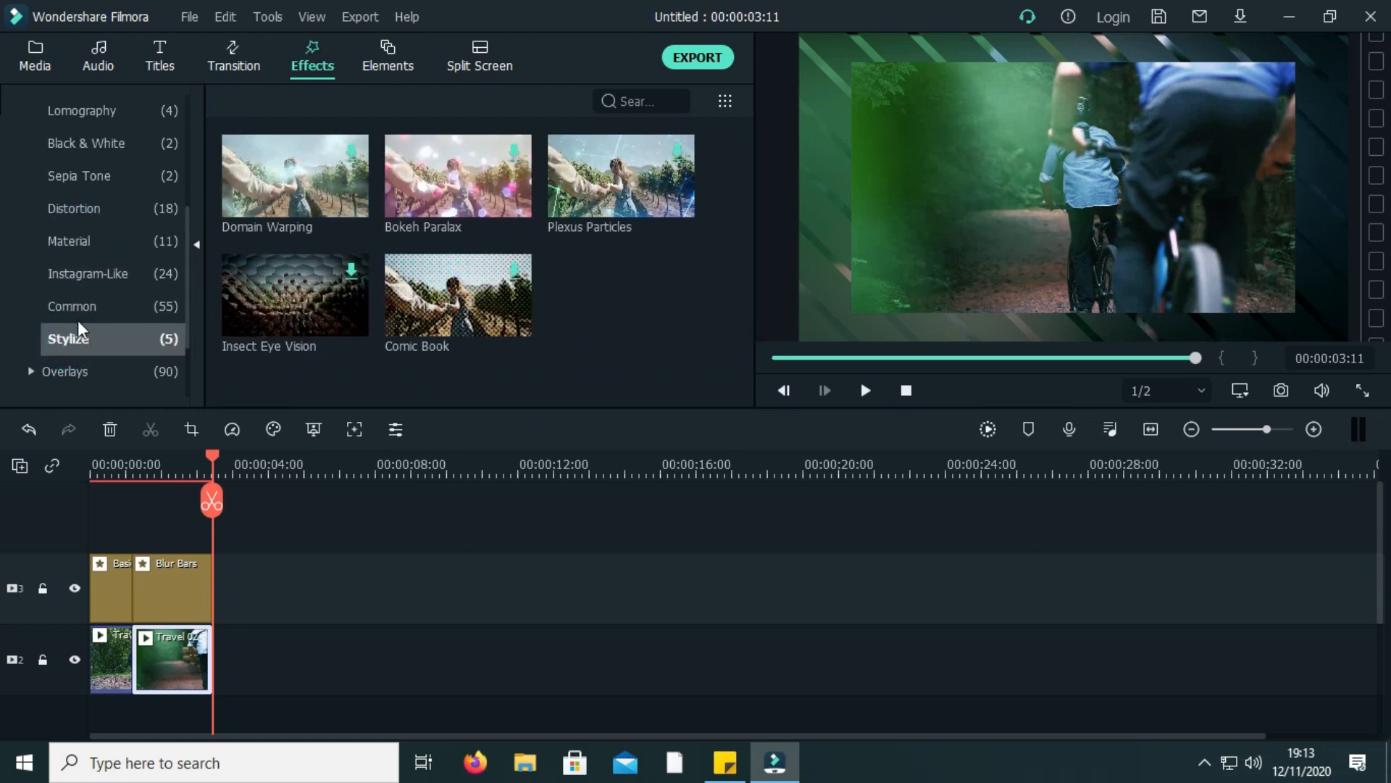
# Step: Delete the Blur Bars and Basic Blur filters from video track 3
pyautogui.click(164, 580)
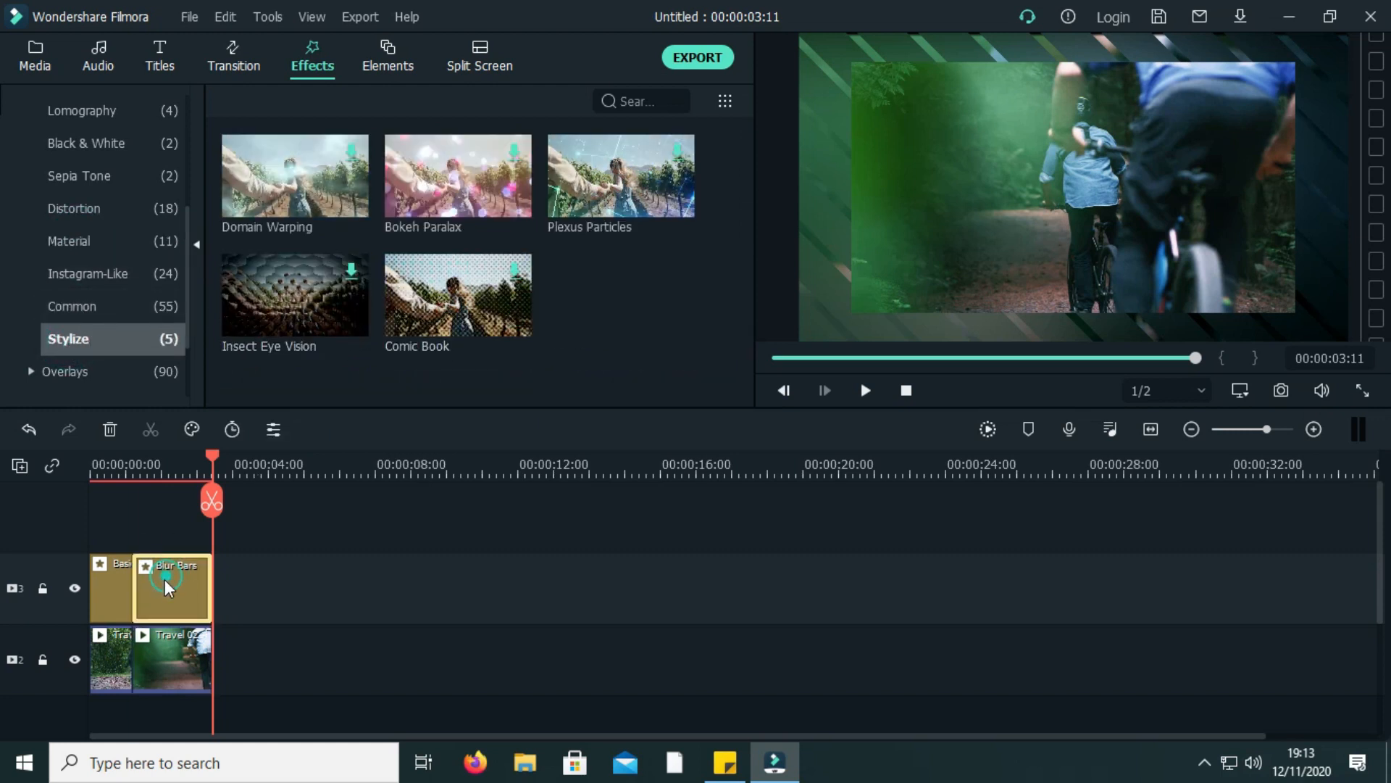
pyautogui.press('Delete')
pyautogui.click(105, 580)
pyautogui.press('Delete')
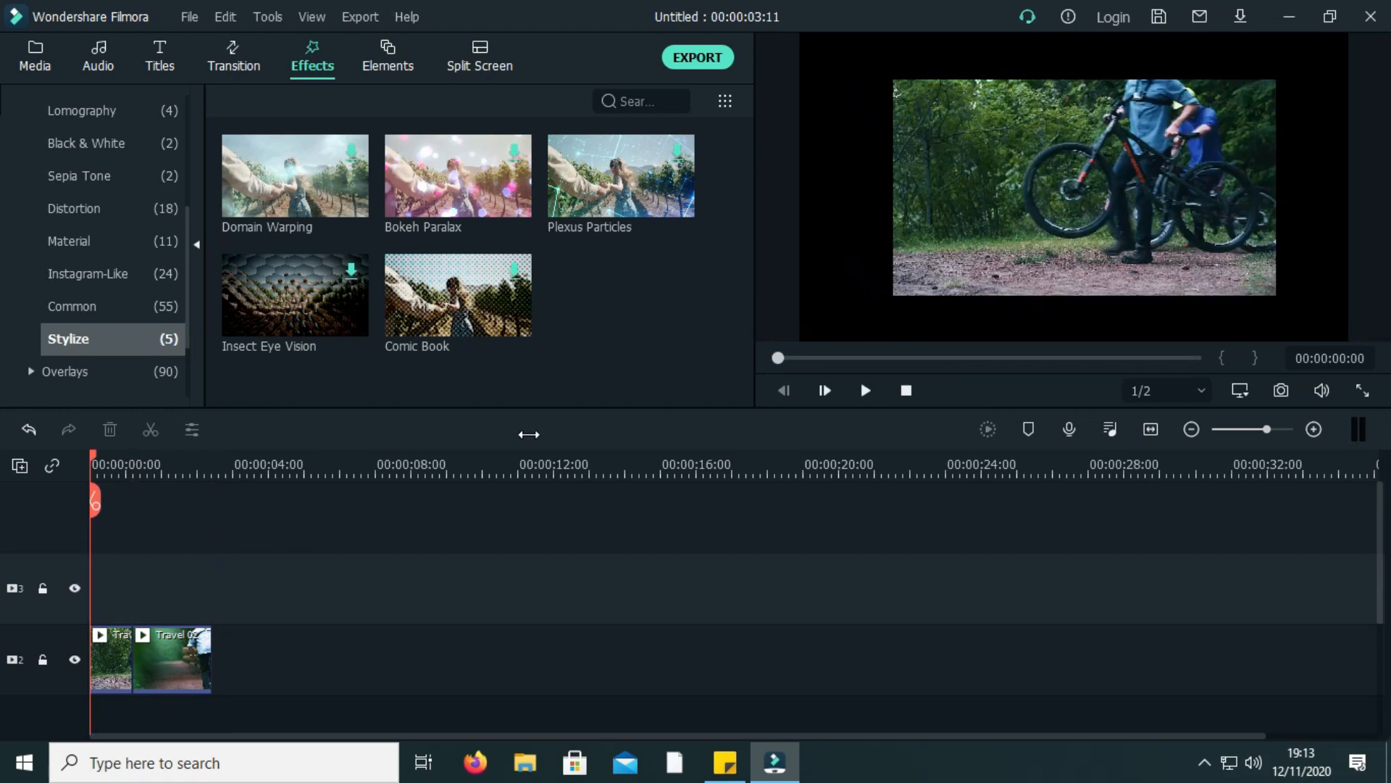
# Step: Place the Bokeh Paralax filter at the start of video track 3 and trim it to the length of the first travel clip
pyautogui.click(610, 152)
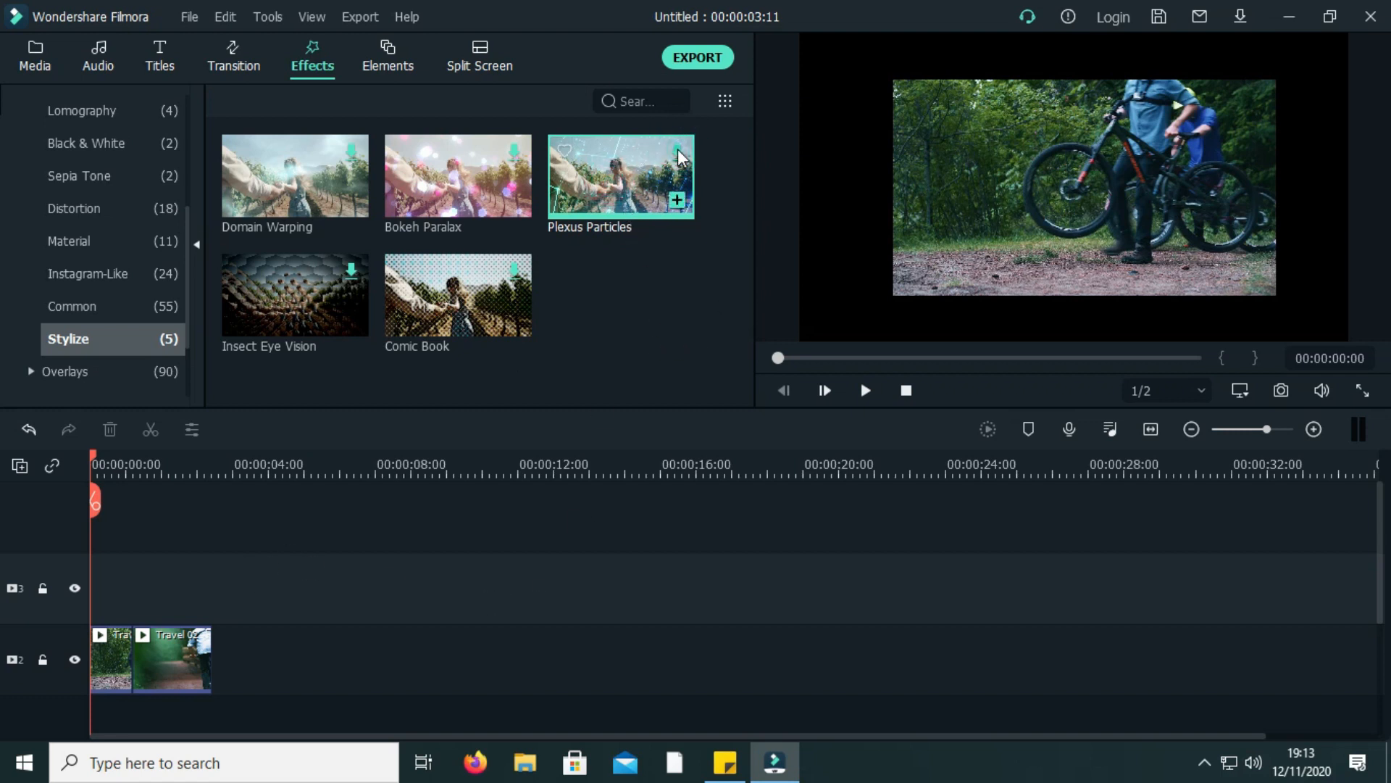
pyautogui.click(677, 203)
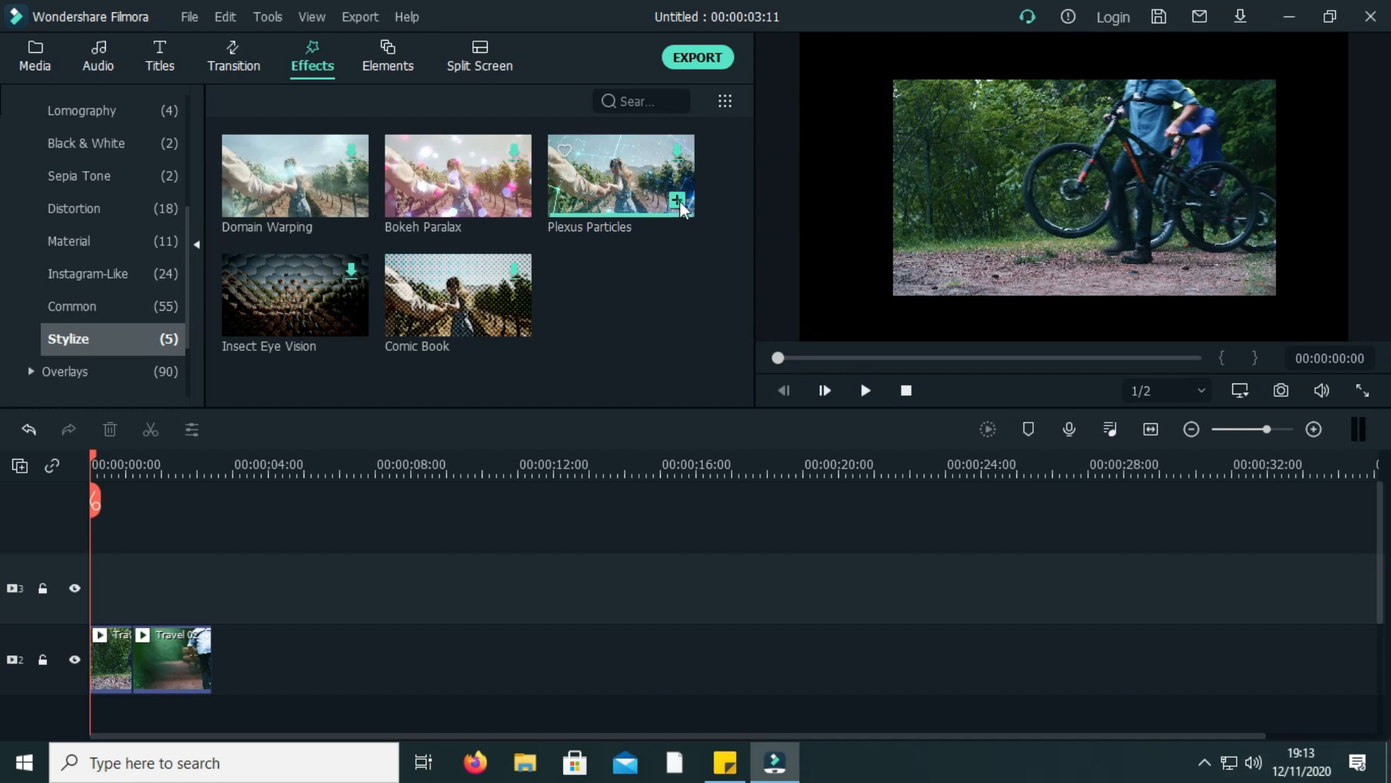
pyautogui.click(439, 185)
pyautogui.moveTo(434, 150); pyautogui.dragTo(73, 566)
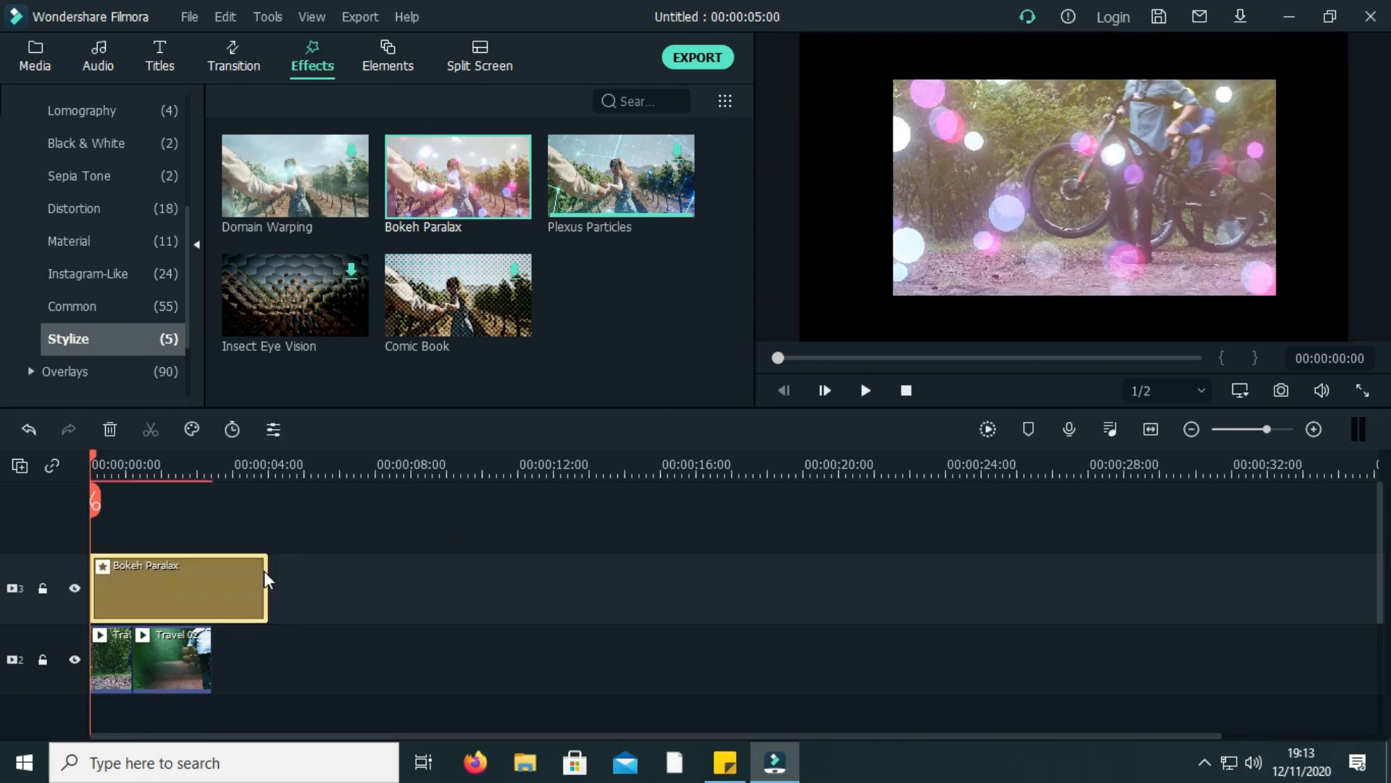
pyautogui.moveTo(265, 576); pyautogui.dragTo(135, 572)
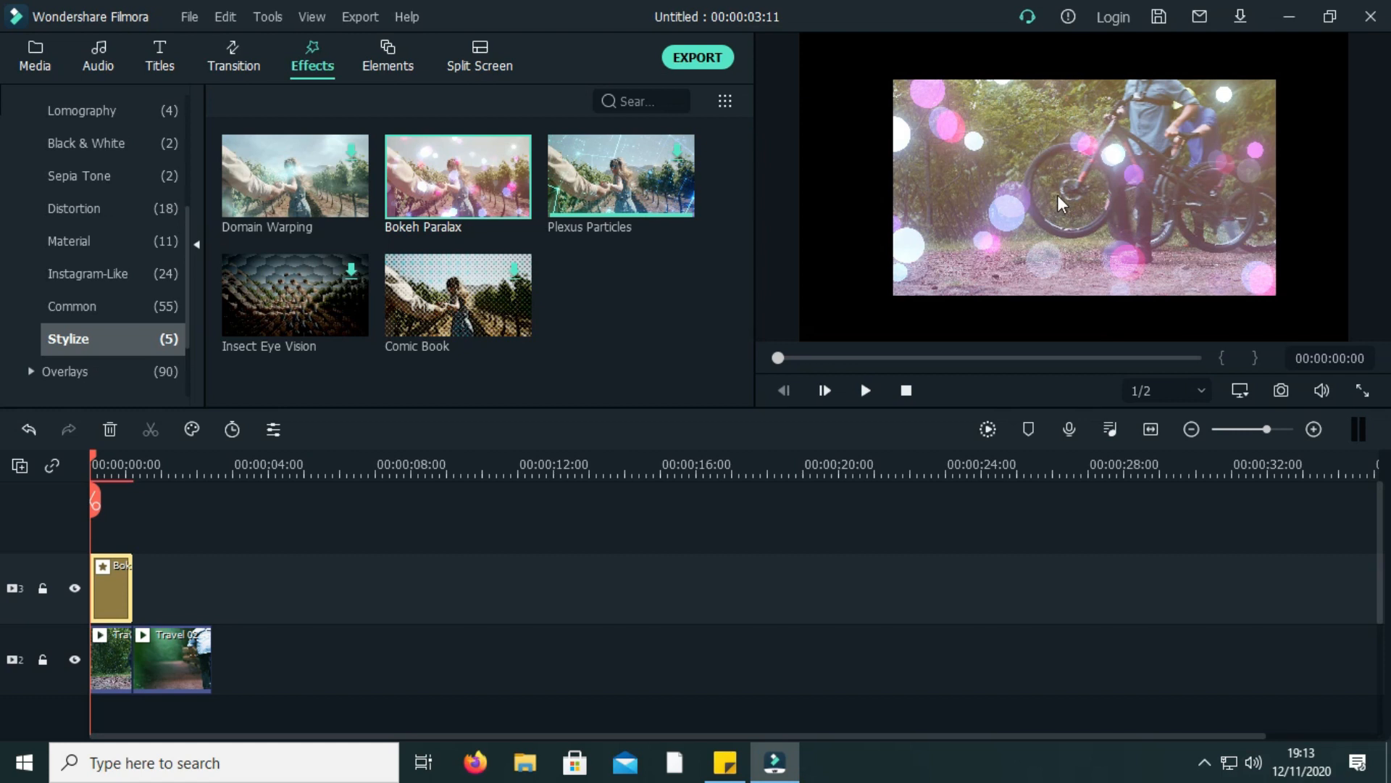
# Step: Enlarge the first travel clip in the preview so it fills the whole frame again
pyautogui.click(960, 268)
pyautogui.moveTo(893, 294); pyautogui.dragTo(810, 331)
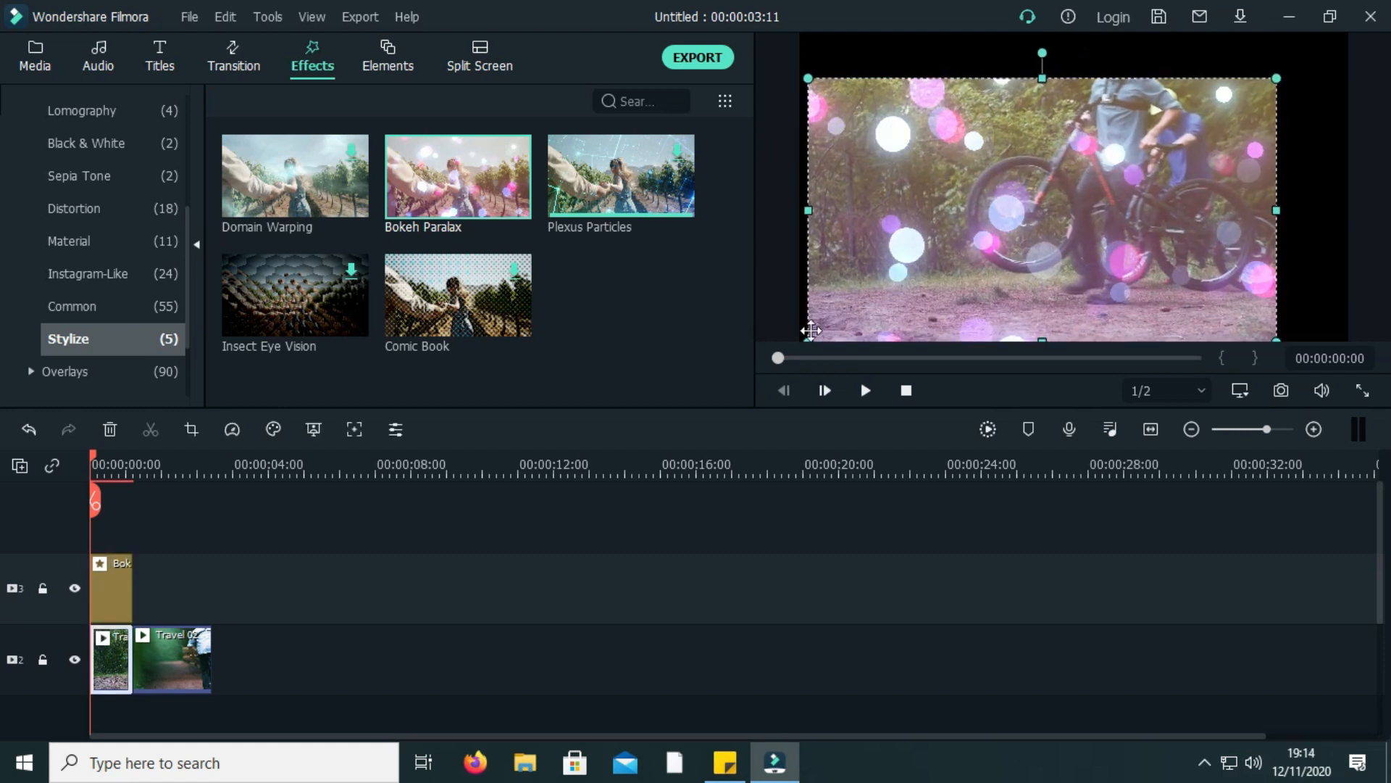
pyautogui.moveTo(802, 82)
pyautogui.mouseDown()
pyautogui.moveTo(782, 64)
pyautogui.moveTo(810, 84)
pyautogui.moveTo(796, 78)
pyautogui.mouseUp()
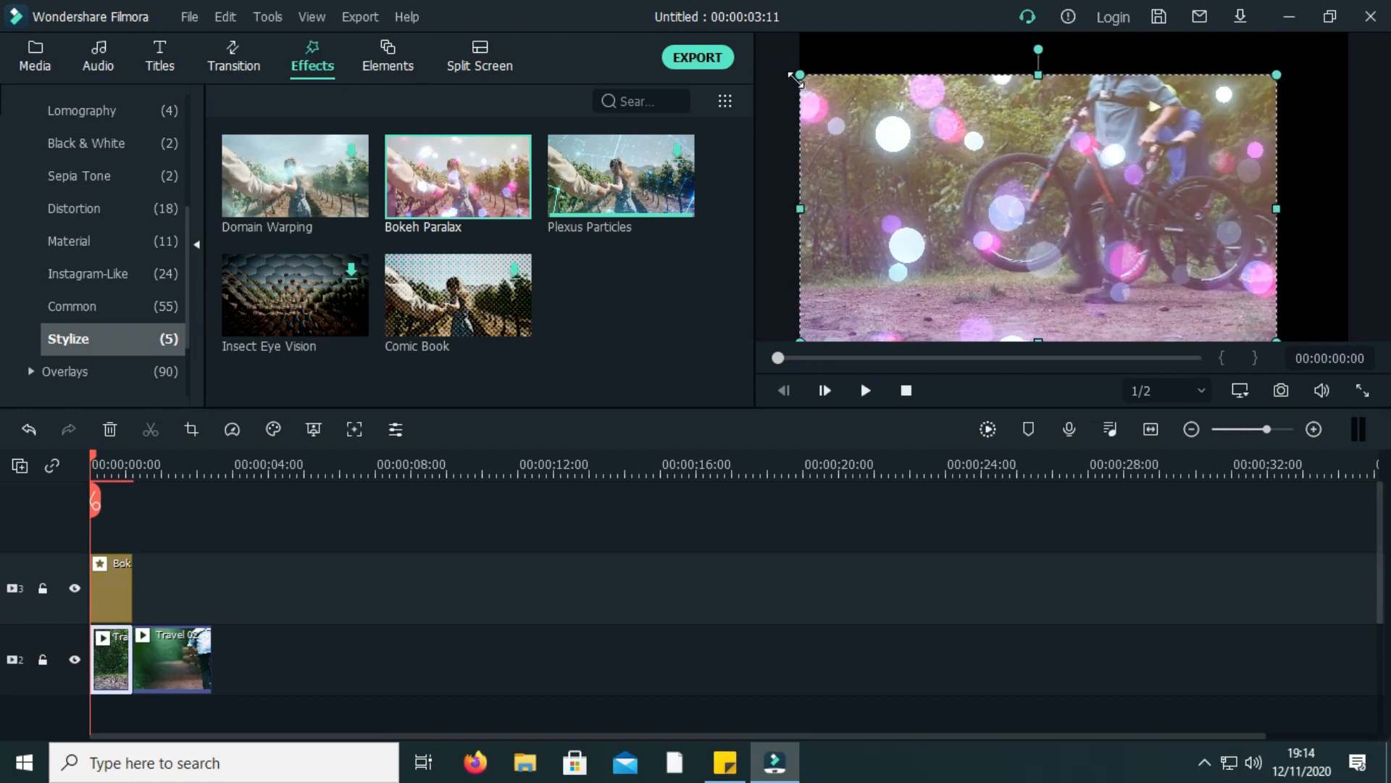
pyautogui.moveTo(1281, 71); pyautogui.dragTo(1353, 35)
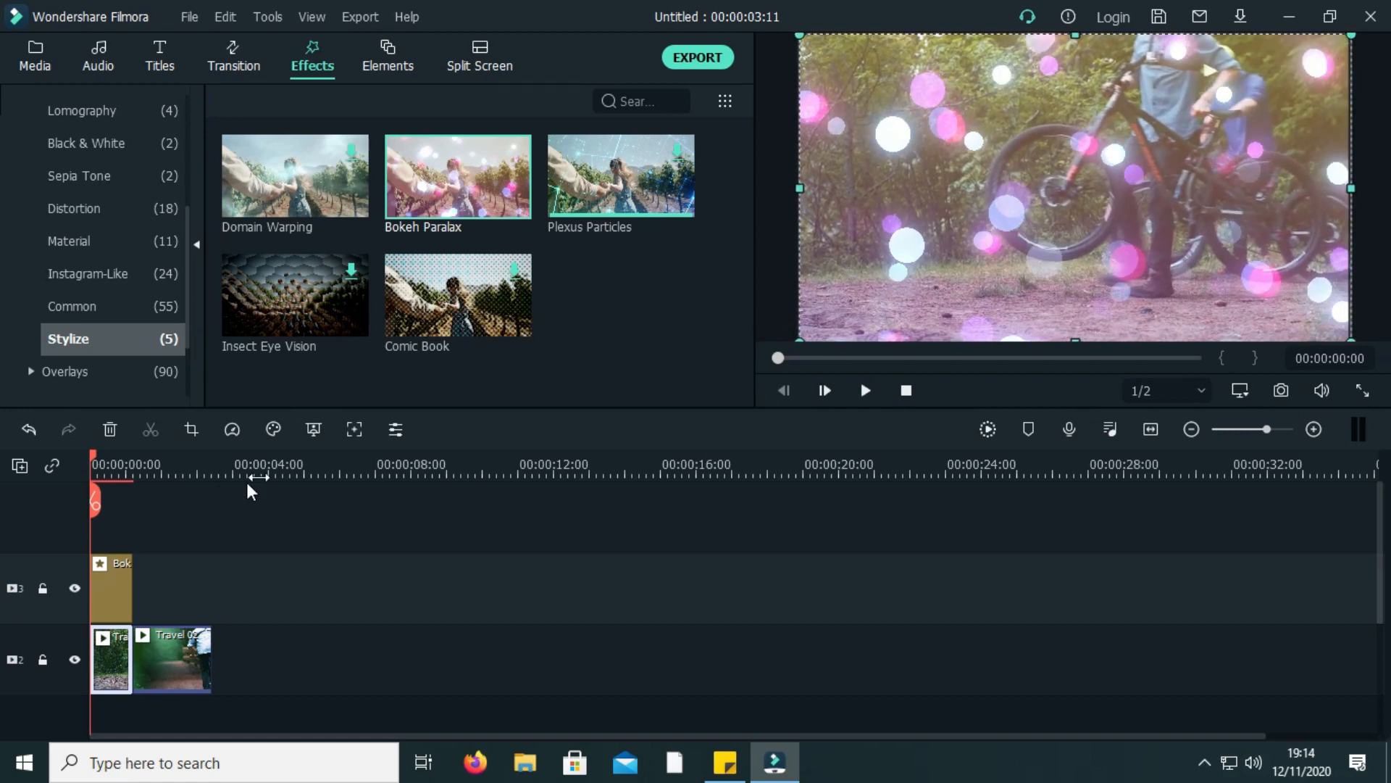
# Step: Play the timeline to check the Bokeh Paralax filter, and preview the Plexus Particles and Bokeh Paralax filters in the library
pyautogui.click(867, 391)
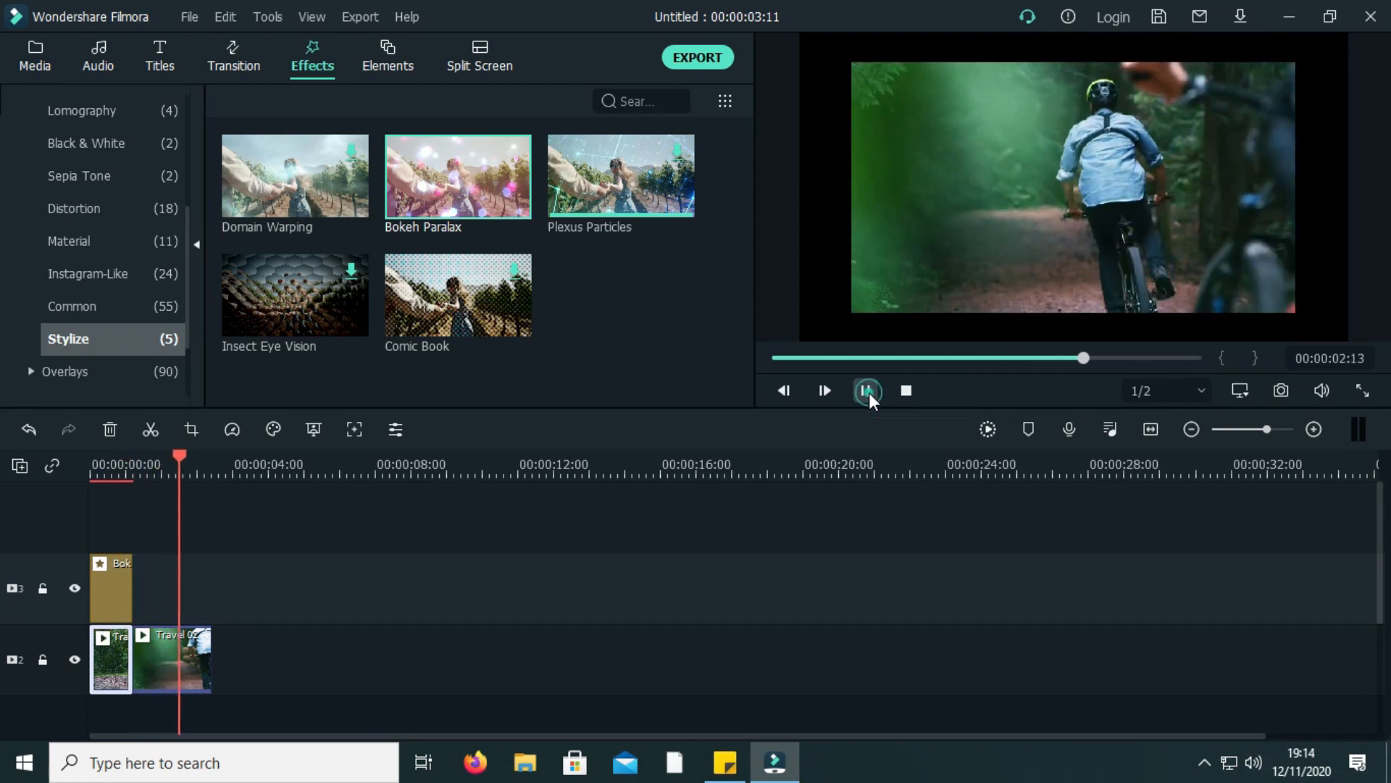
pyautogui.click(867, 392)
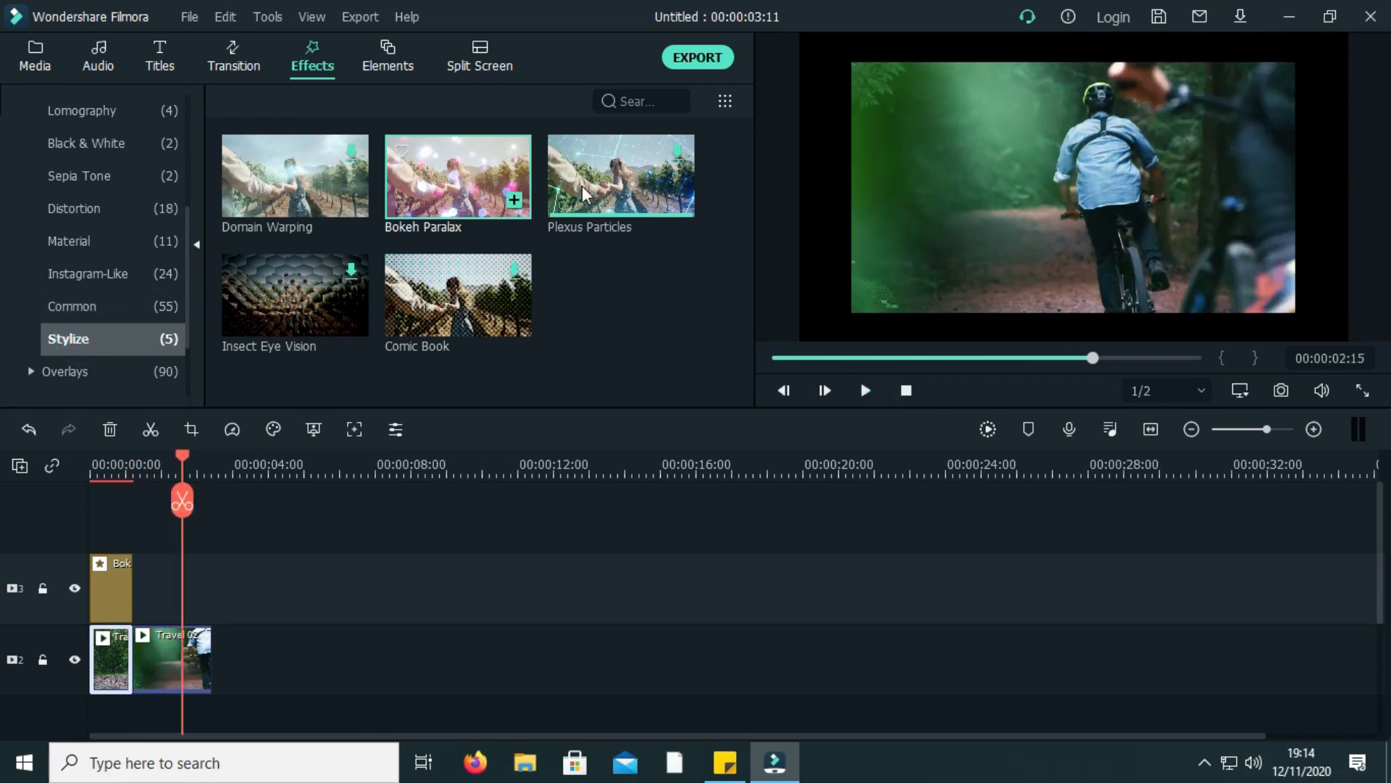
pyautogui.click(633, 180)
pyautogui.click(447, 172)
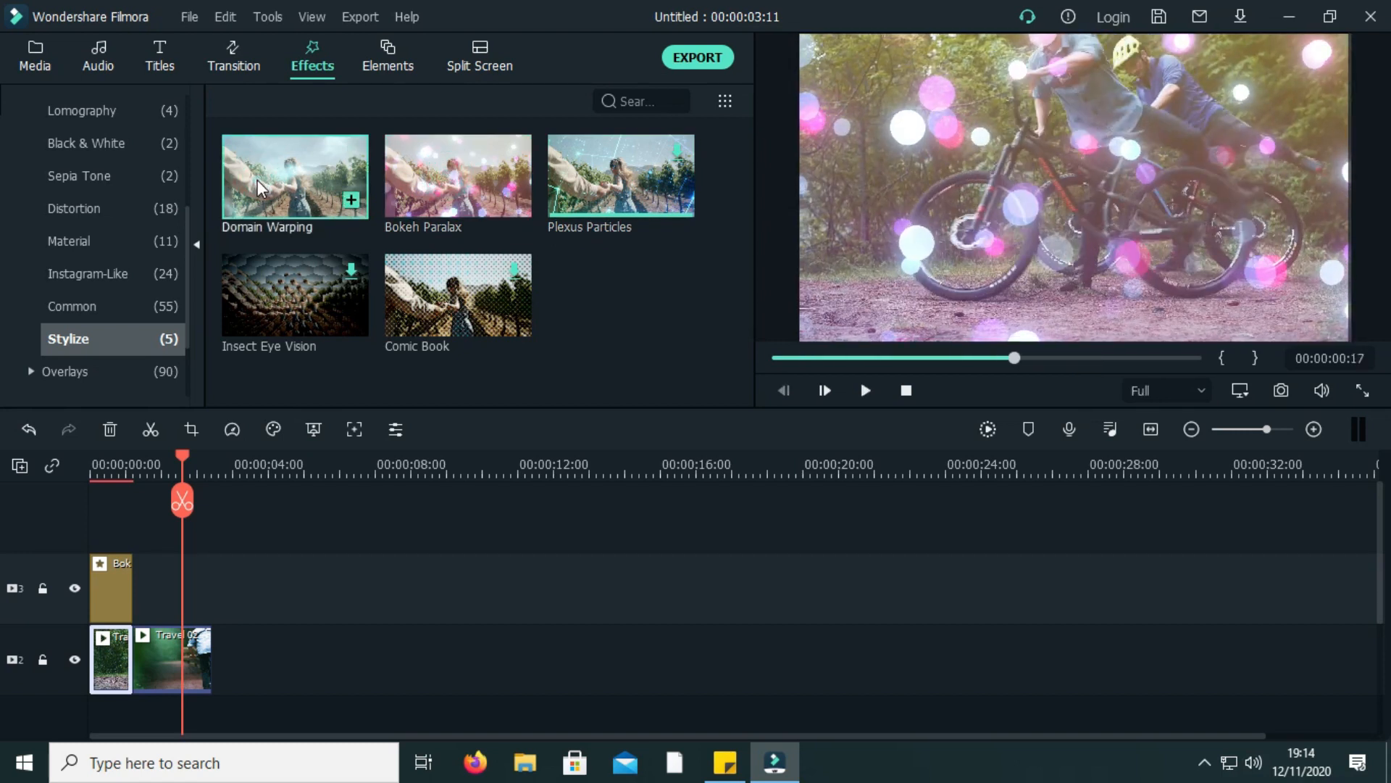
# Step: Place the Domain Warping filter directly after Bokeh Paralax on video track 3 and play it over the second travel clip
pyautogui.moveTo(258, 187); pyautogui.dragTo(144, 613)
pyautogui.click(137, 463)
pyautogui.moveTo(136, 464); pyautogui.dragTo(130, 464)
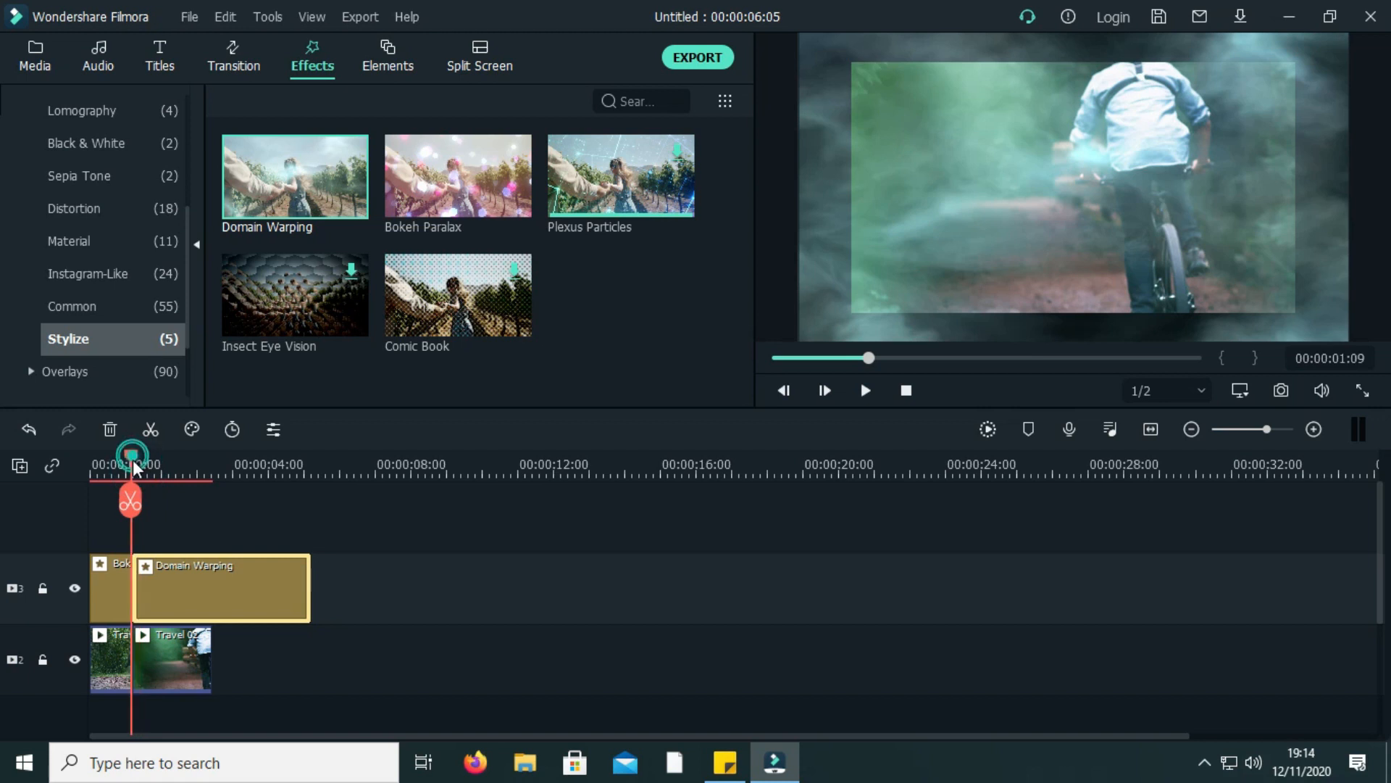
pyautogui.click(864, 390)
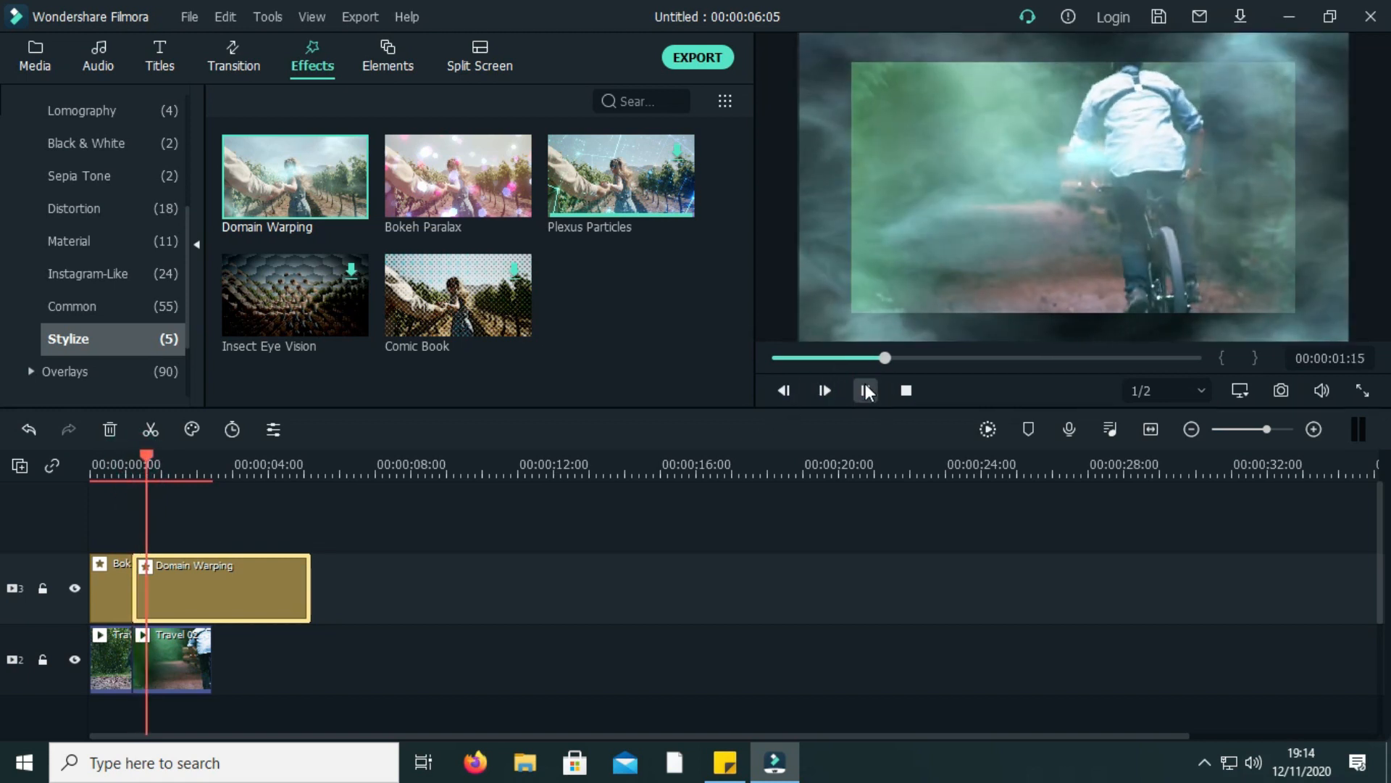
pyautogui.click(866, 387)
# Step: Enlarge the second travel clip in the preview to fill the whole frame and play the result from just before its start
pyautogui.click(915, 280)
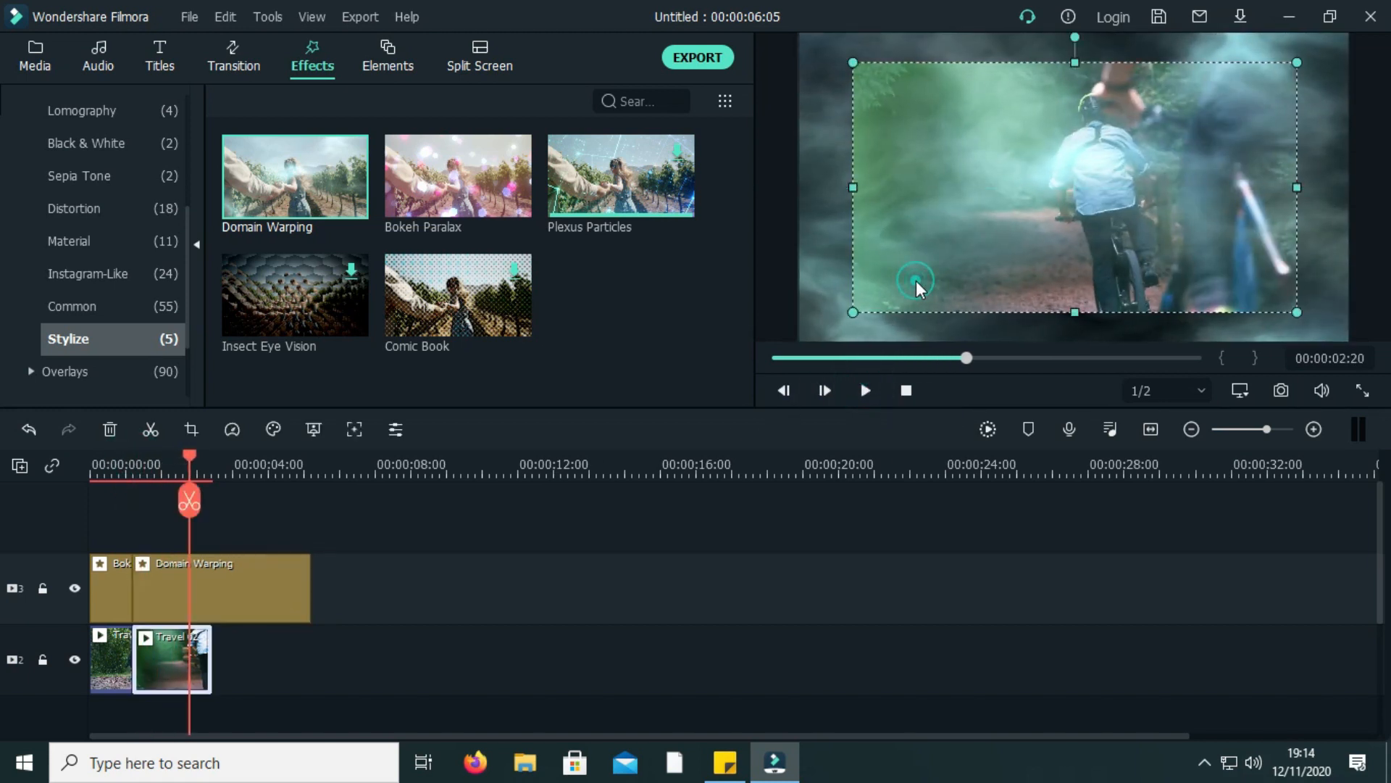
pyautogui.moveTo(852, 313); pyautogui.dragTo(798, 339)
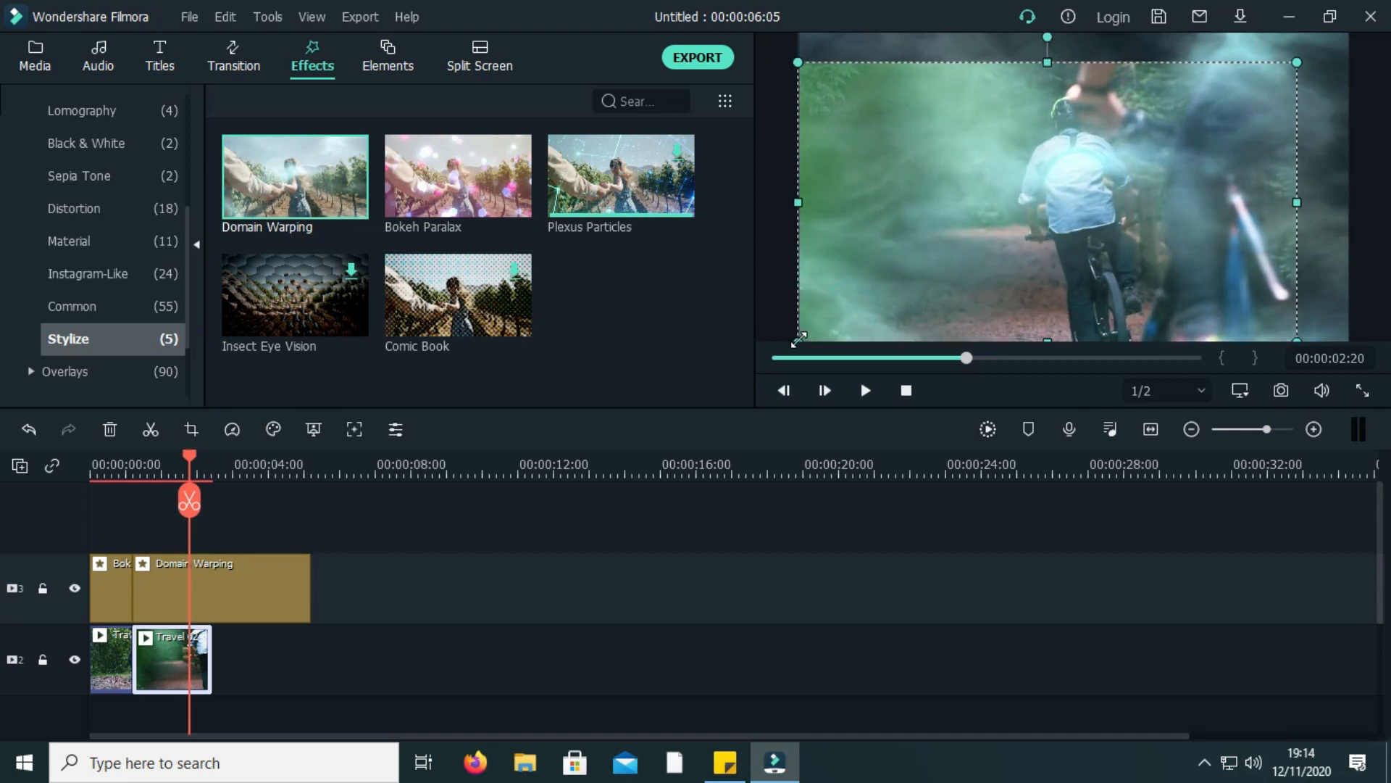
pyautogui.moveTo(1299, 62); pyautogui.dragTo(1350, 37)
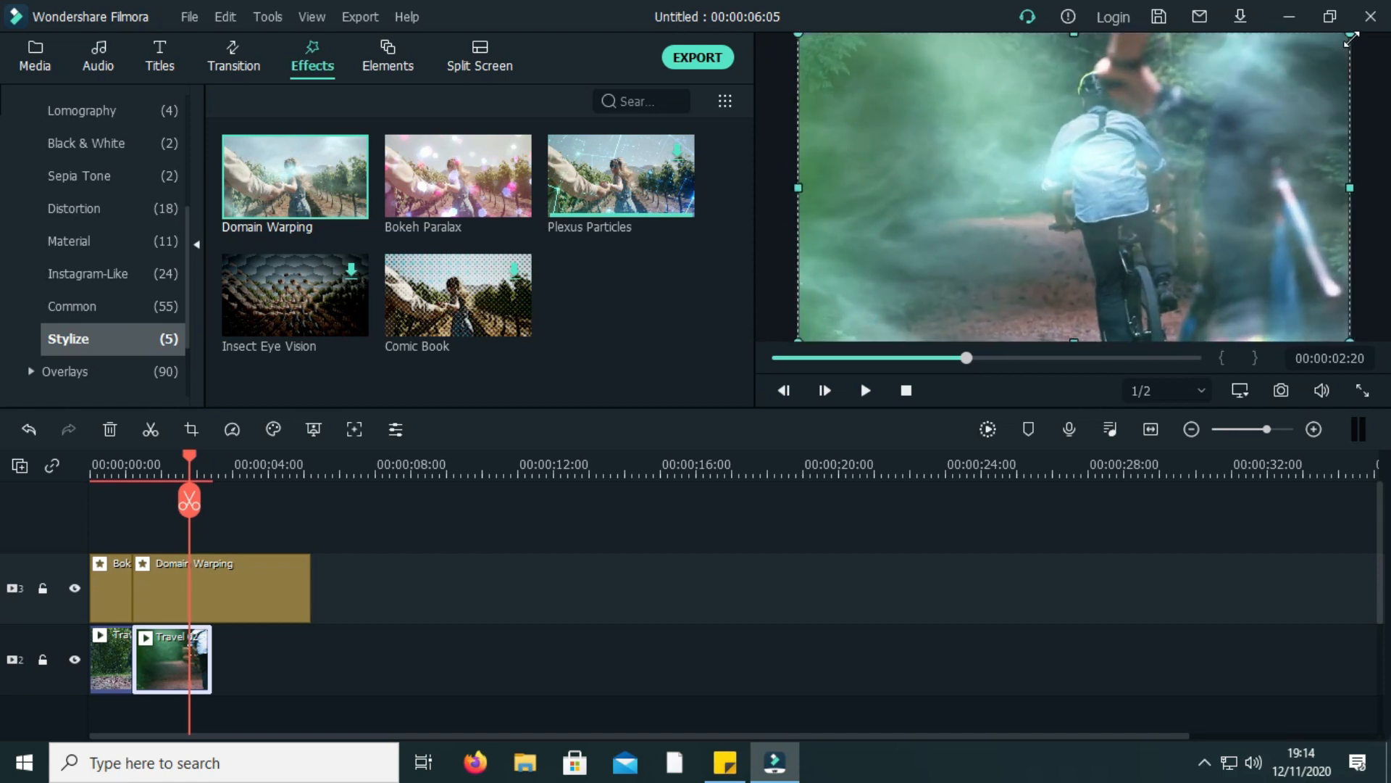
pyautogui.moveTo(134, 461); pyautogui.dragTo(127, 460)
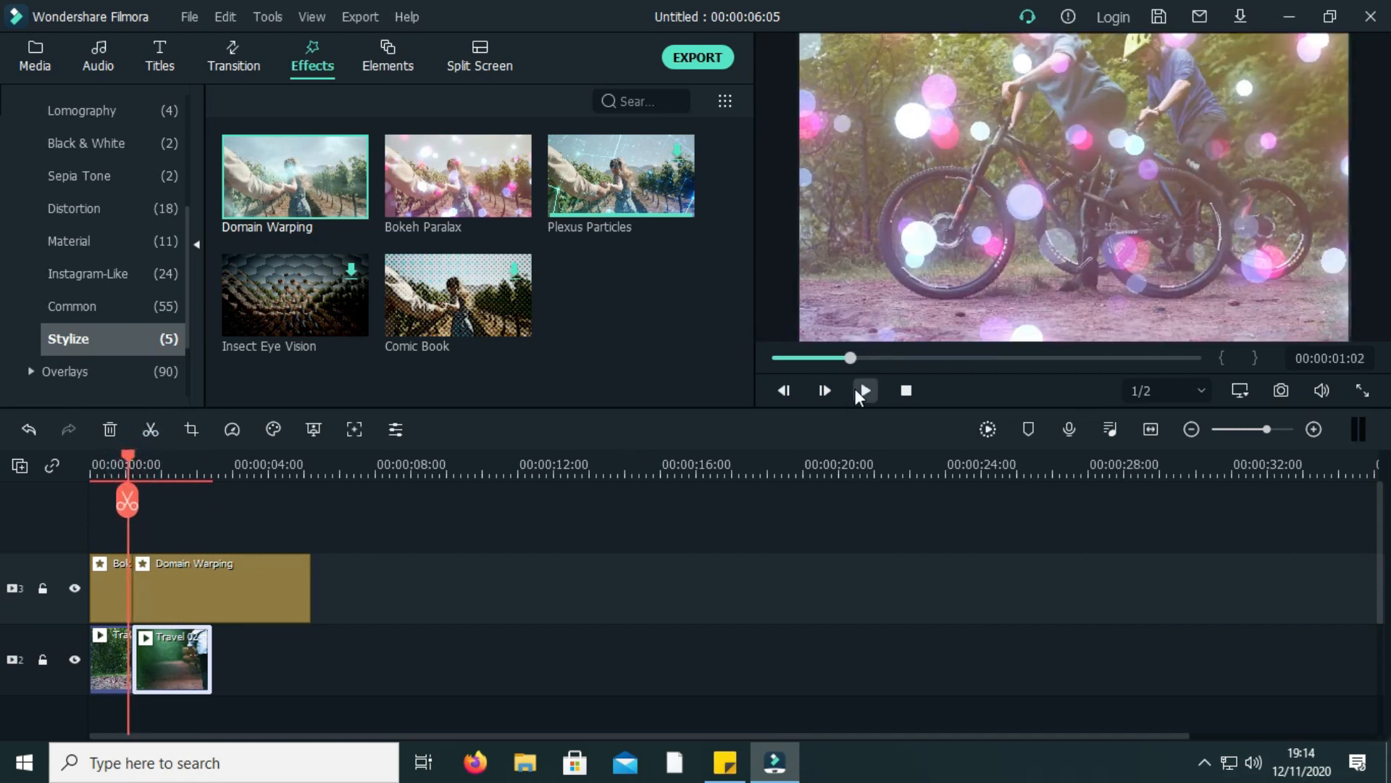
pyautogui.click(860, 392)
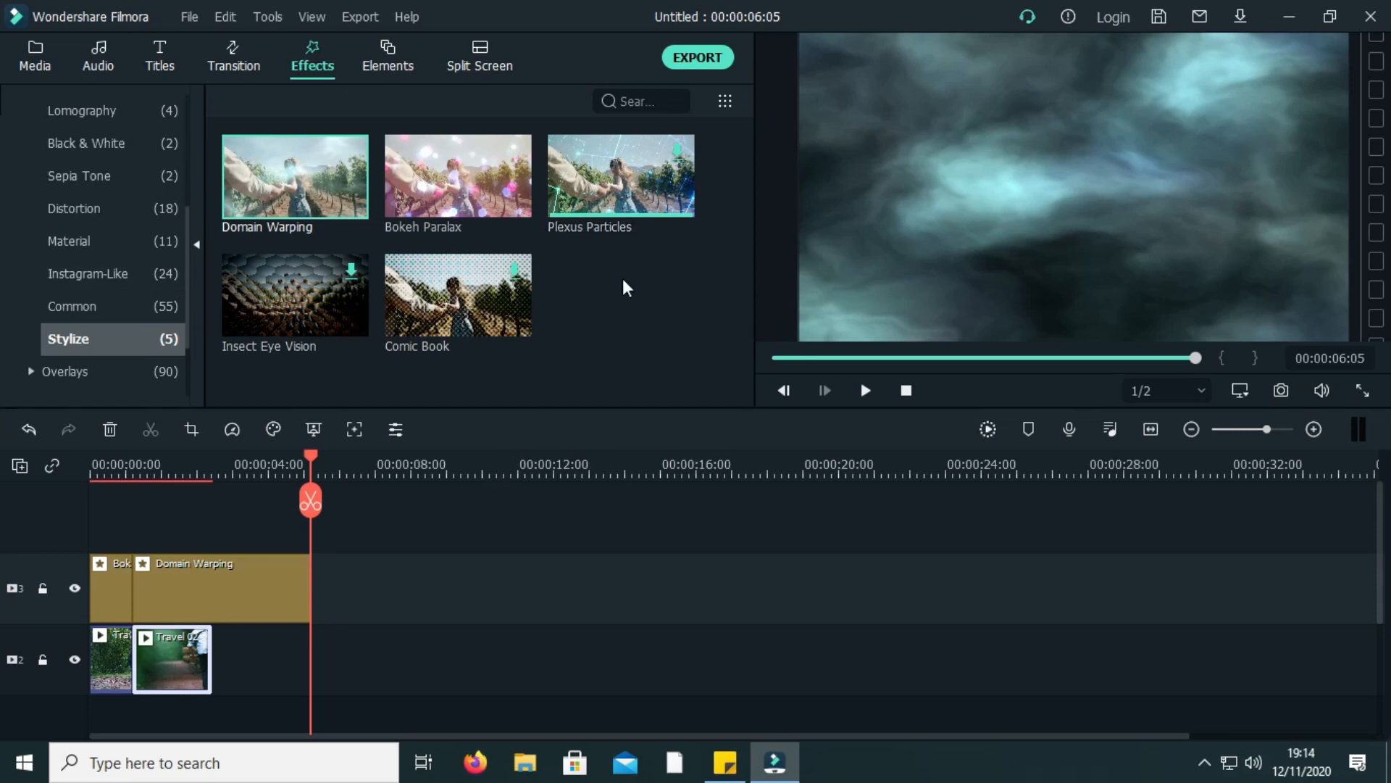
# Step: Look through the full collection of included items in the Elements library
pyautogui.click(391, 64)
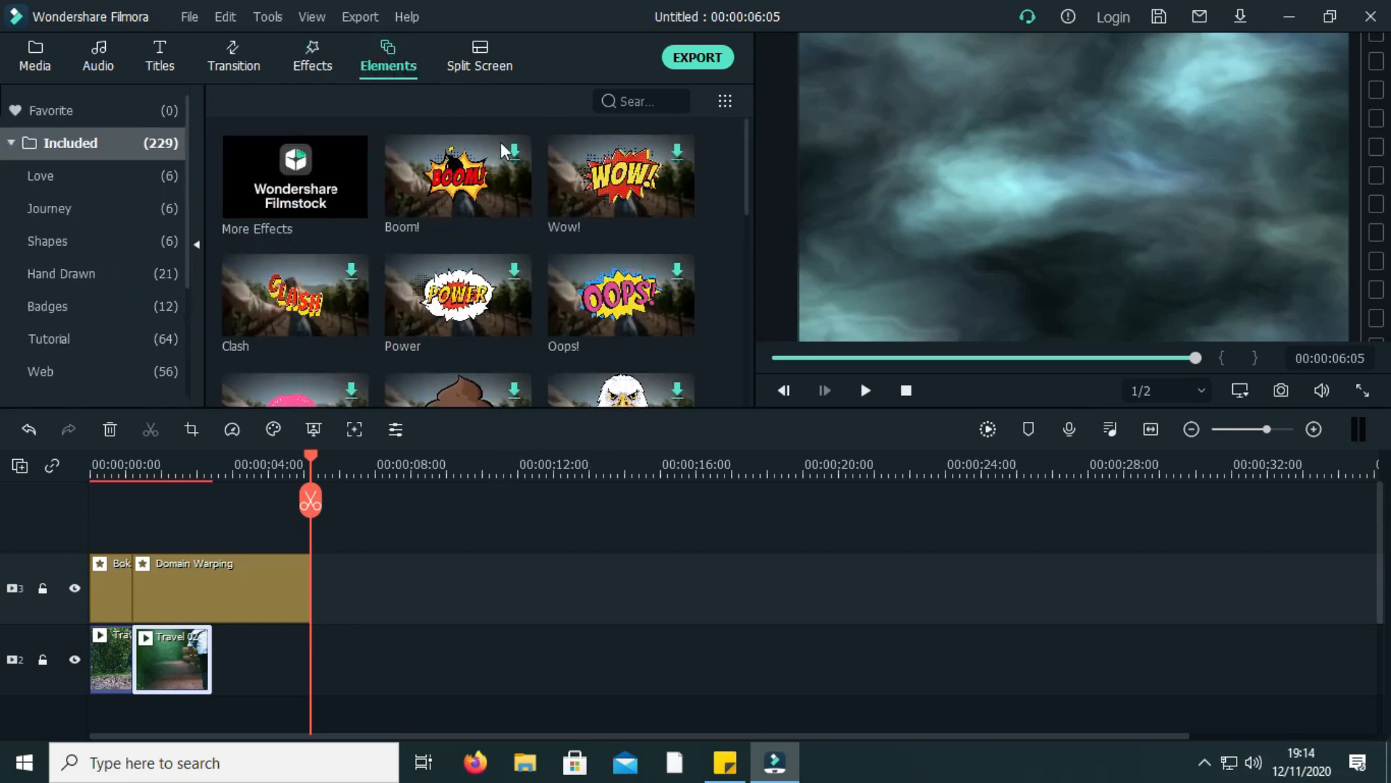
pyautogui.scroll(-3, 481, 303)
pyautogui.scroll(3, 481, 303)
pyautogui.scroll(-10, 471, 294)
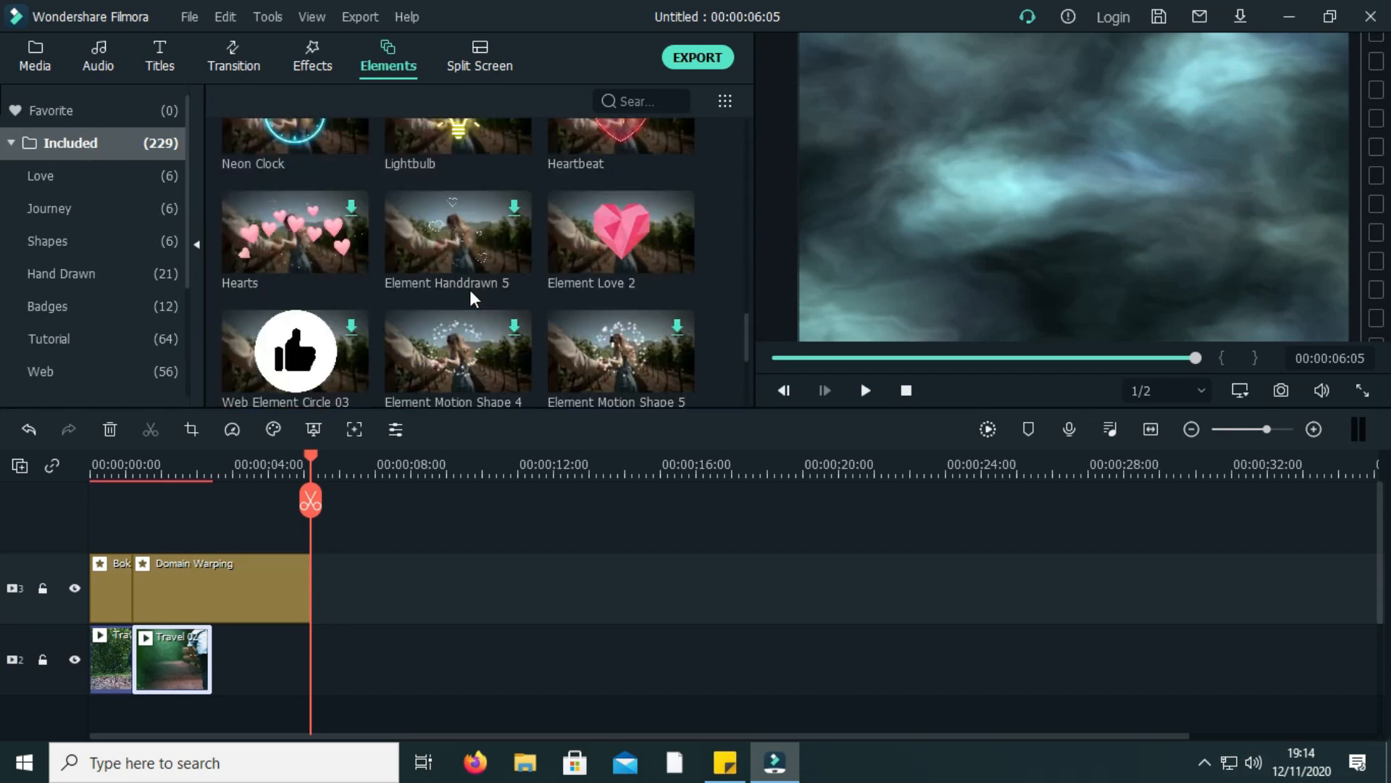
pyautogui.scroll(10, 474, 305)
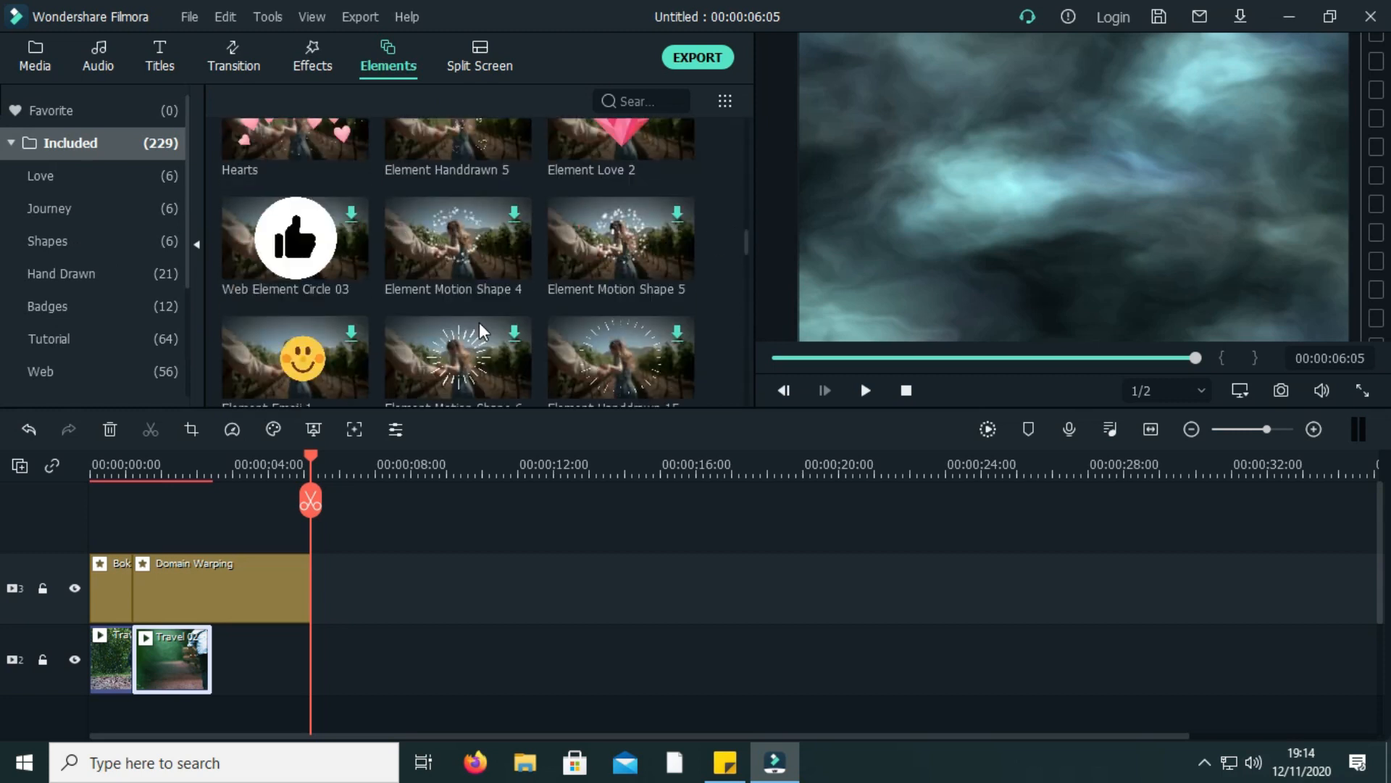
# Step: Try to place the Neon Clock element on the timeline above the filters on video track 3
pyautogui.scroll(-3, 484, 319)
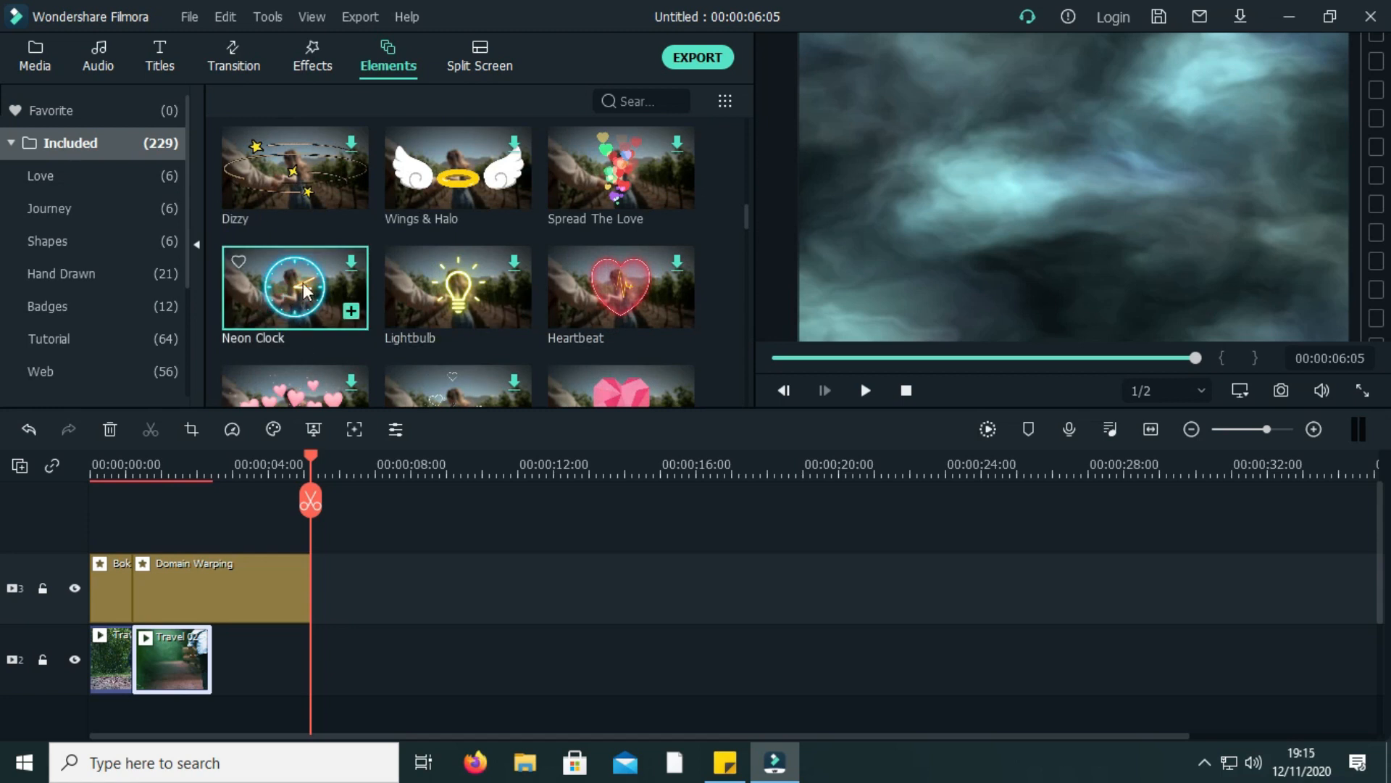
pyautogui.moveTo(289, 314); pyautogui.dragTo(279, 522)
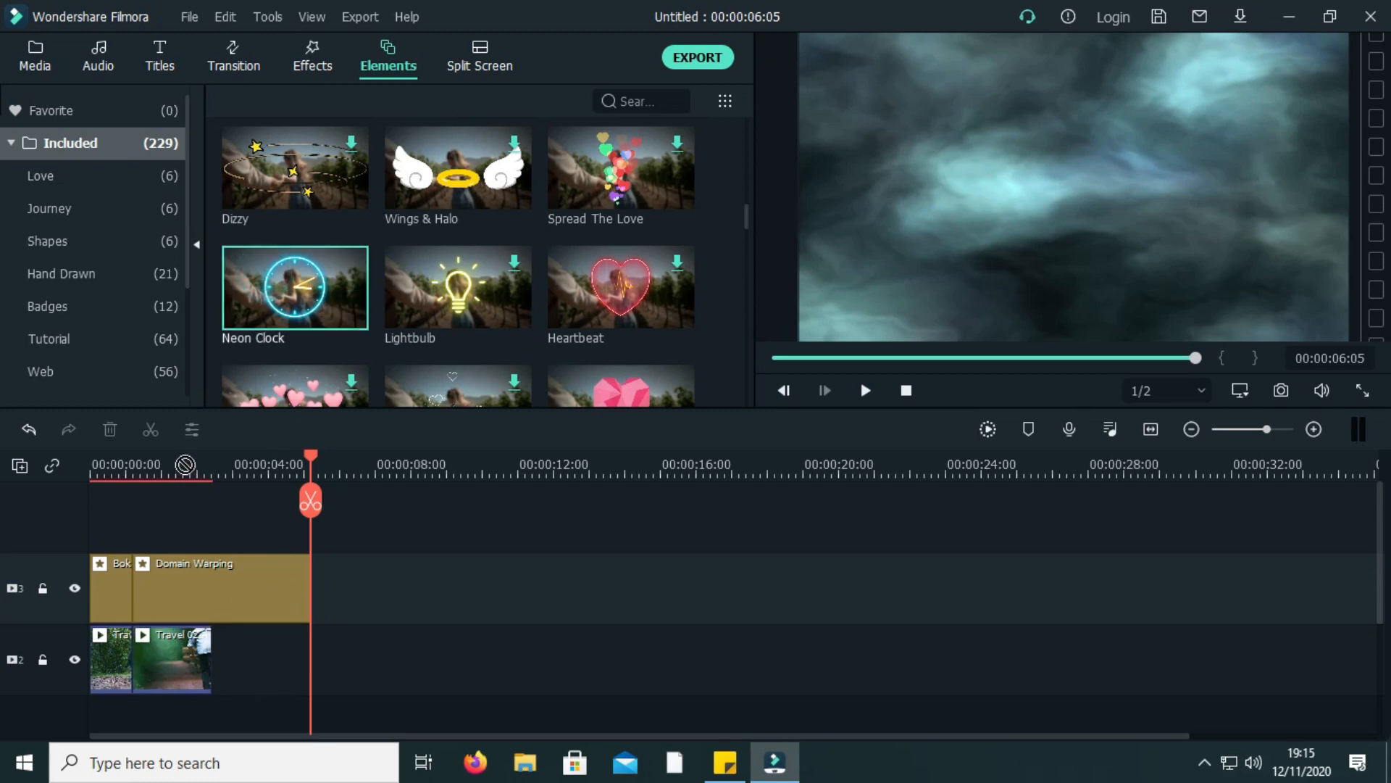
pyautogui.moveTo(229, 294); pyautogui.dragTo(341, 515)
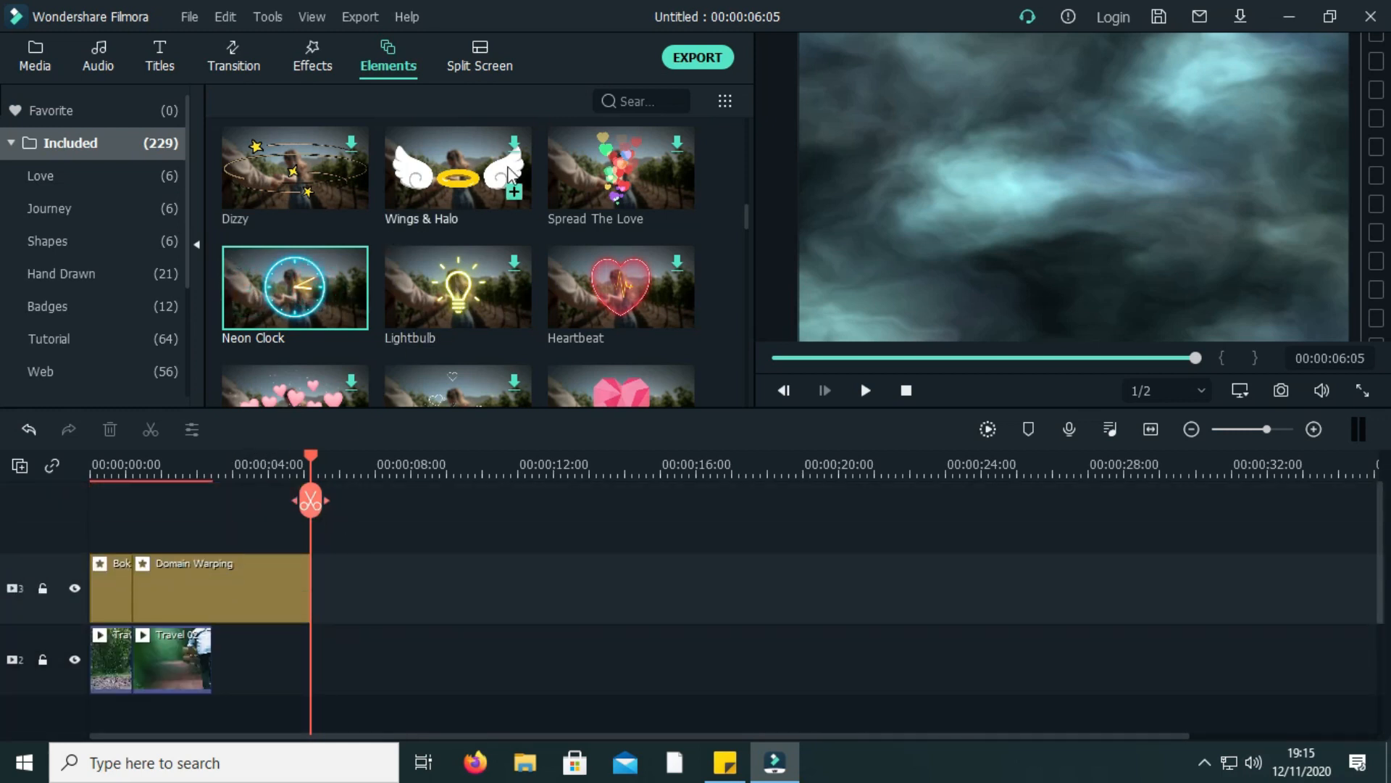
# Step: Look through the Love, Journey, Shapes, Hand Drawn and Badges element categories
pyautogui.moveTo(745, 224); pyautogui.dragTo(738, 130)
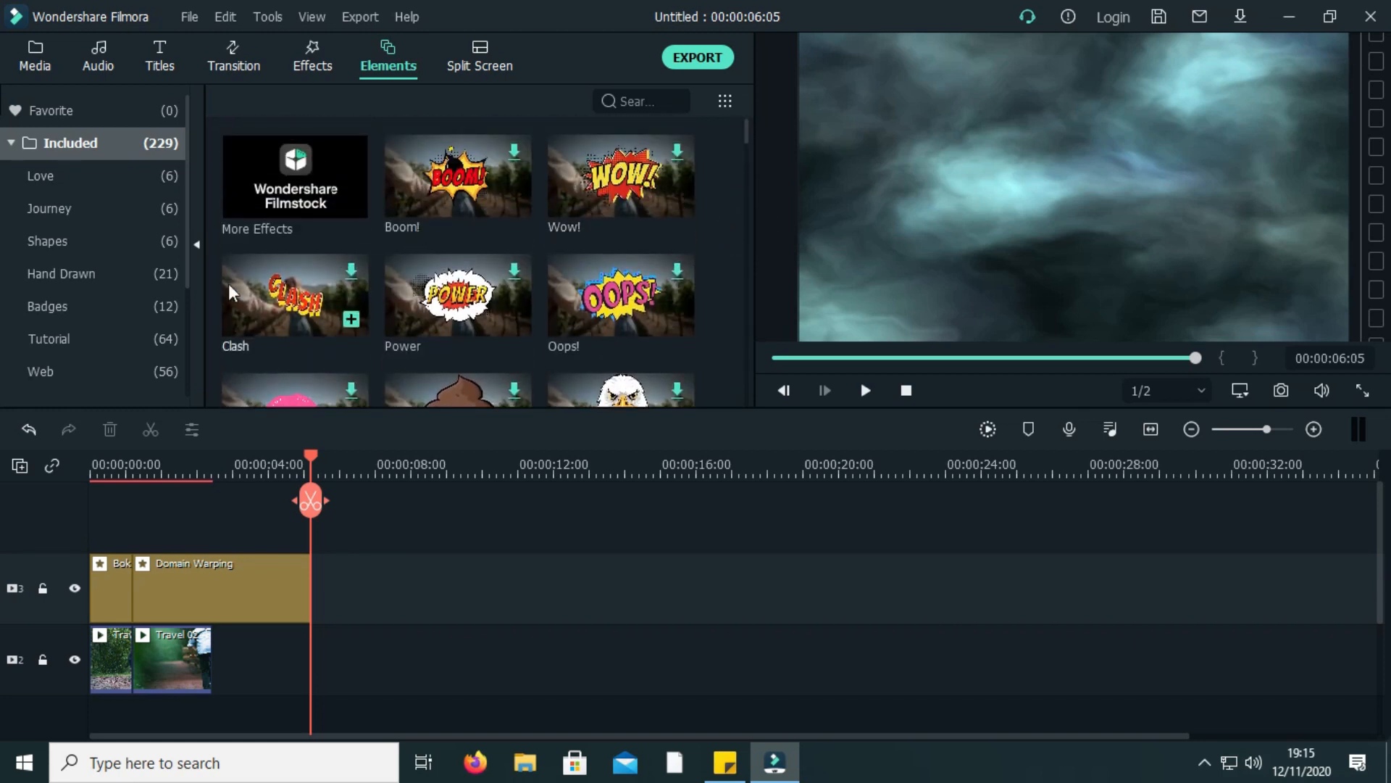
pyautogui.click(41, 174)
pyautogui.click(84, 208)
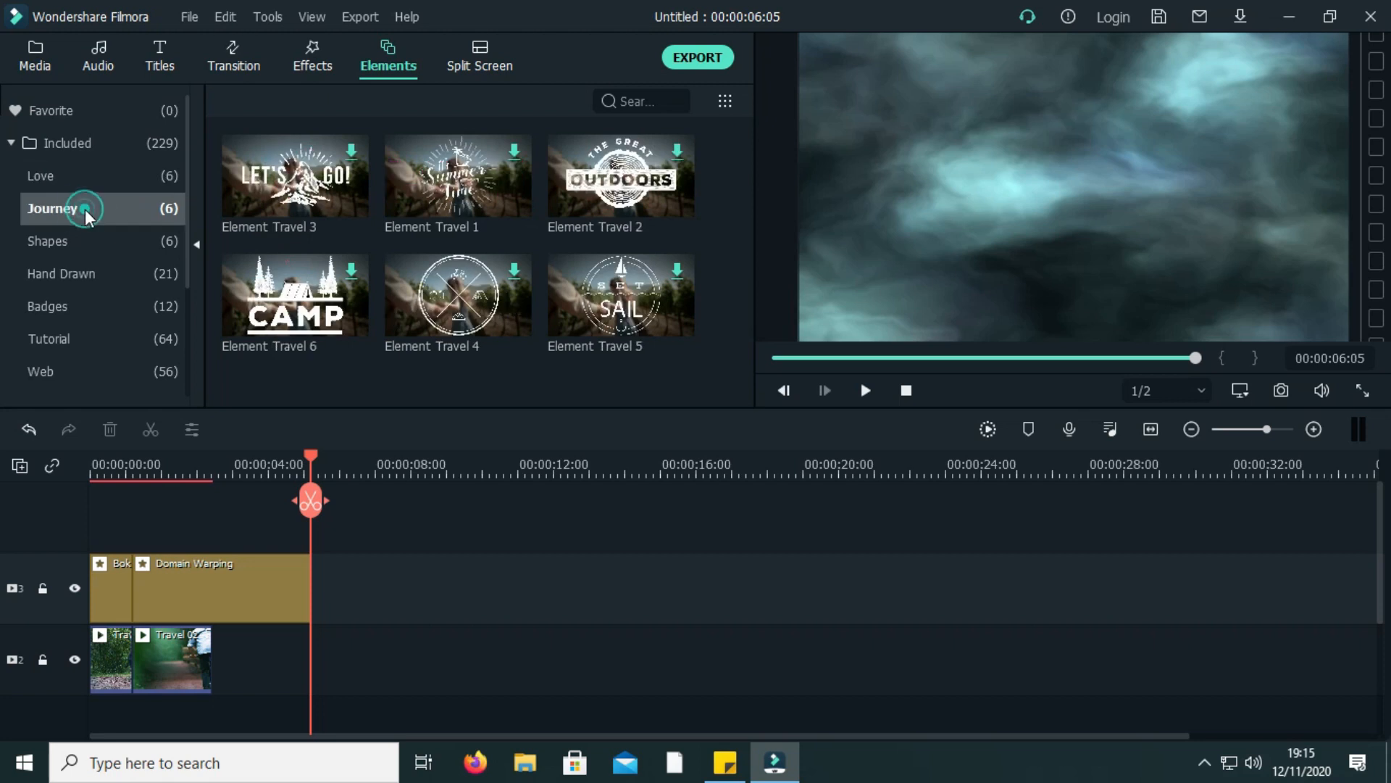
pyautogui.click(68, 247)
pyautogui.click(65, 273)
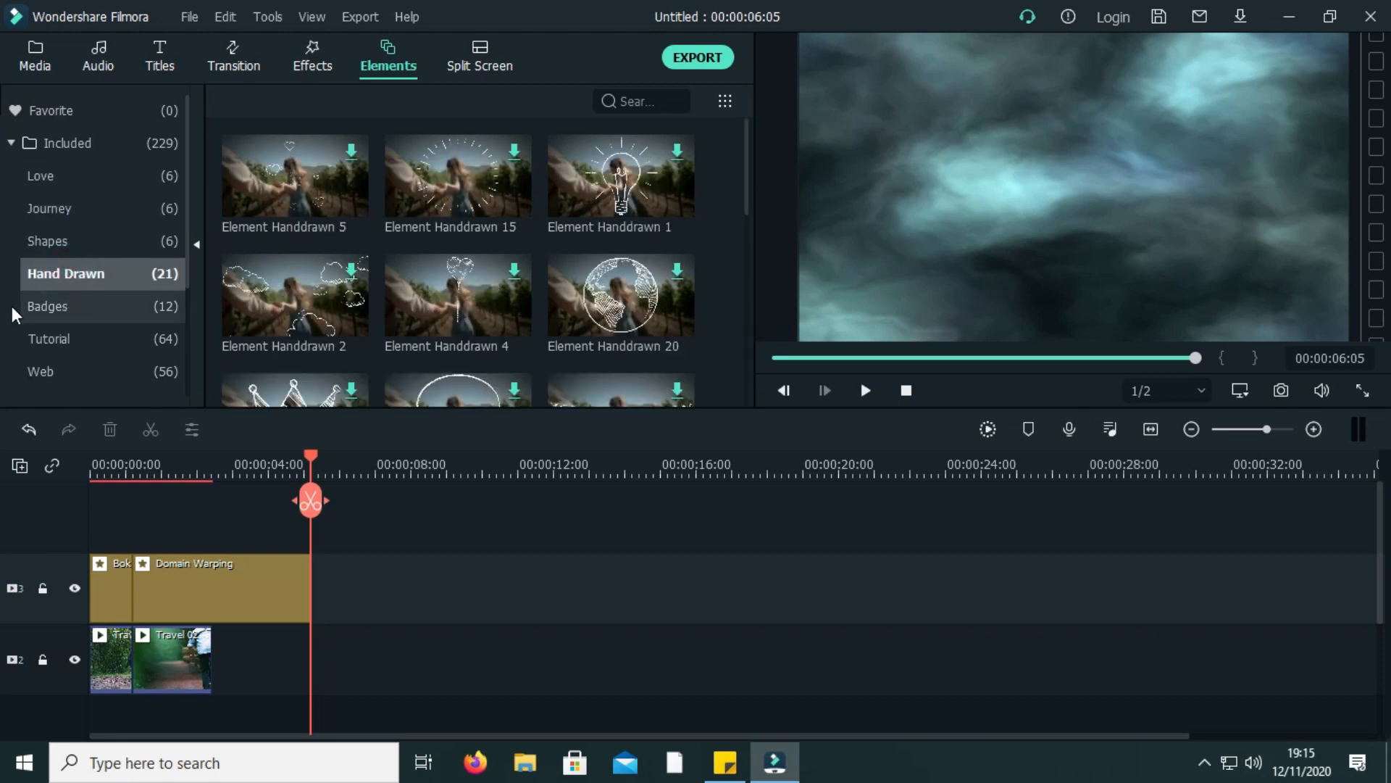
pyautogui.scroll(-5, 434, 261)
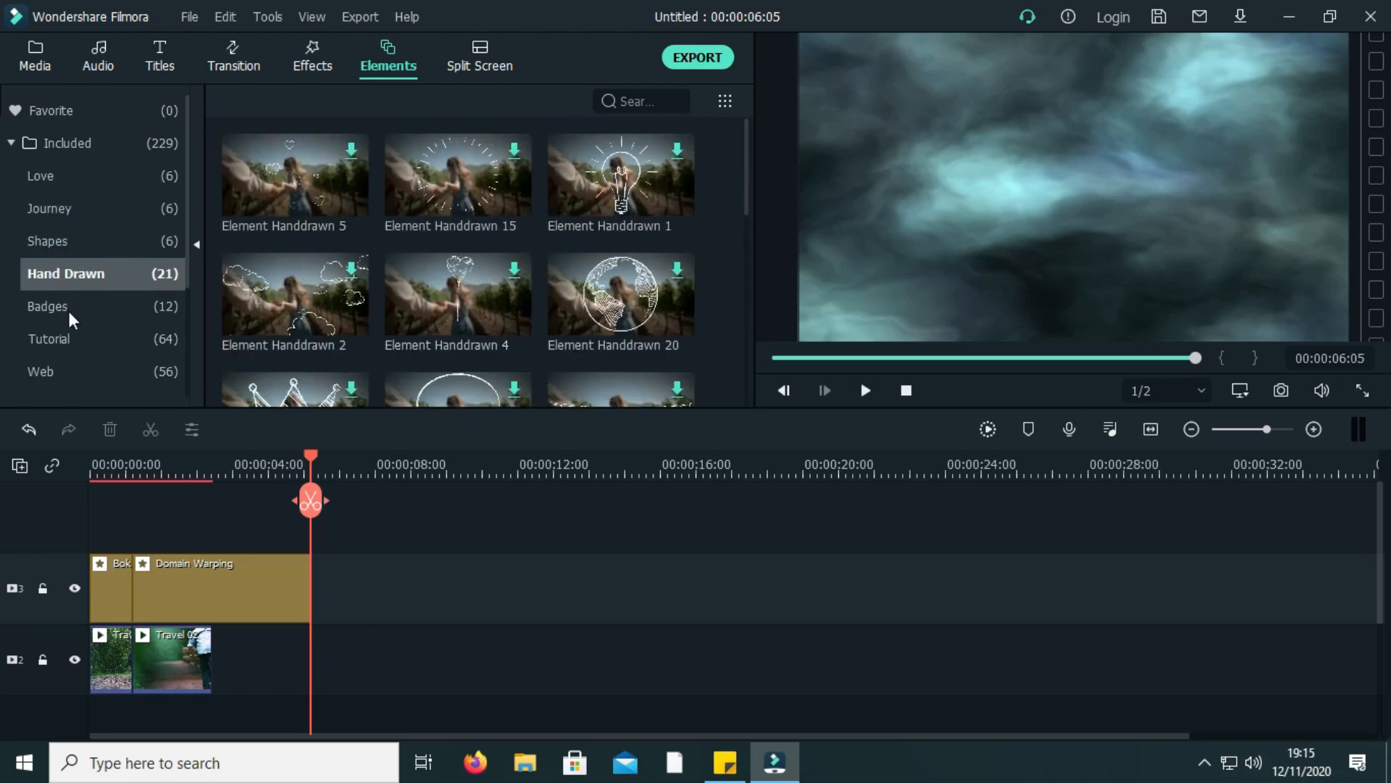
pyautogui.click(63, 304)
pyautogui.scroll(-3, 394, 258)
# Step: Look through the Tutorial and Web element categories
pyautogui.click(102, 335)
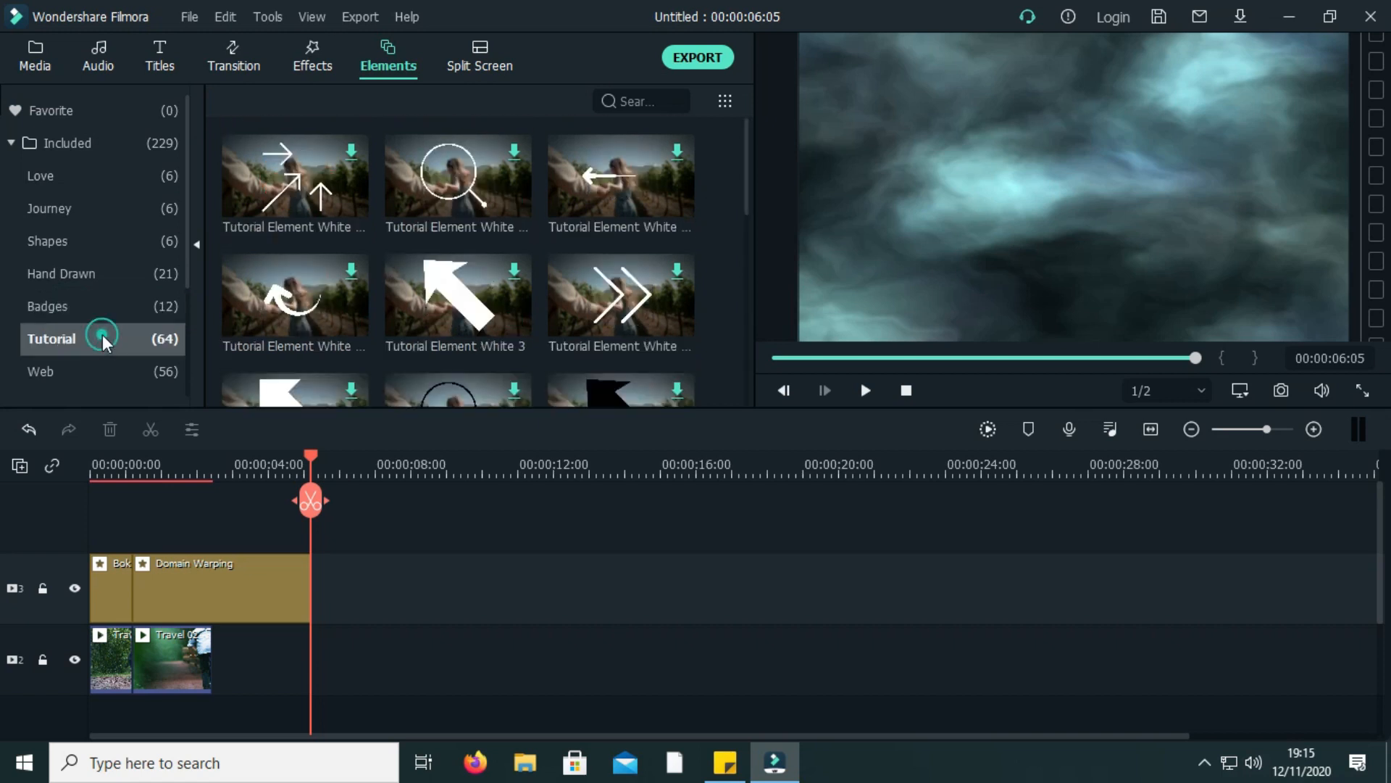
pyautogui.scroll(-5, 458, 282)
pyautogui.scroll(-3, 462, 284)
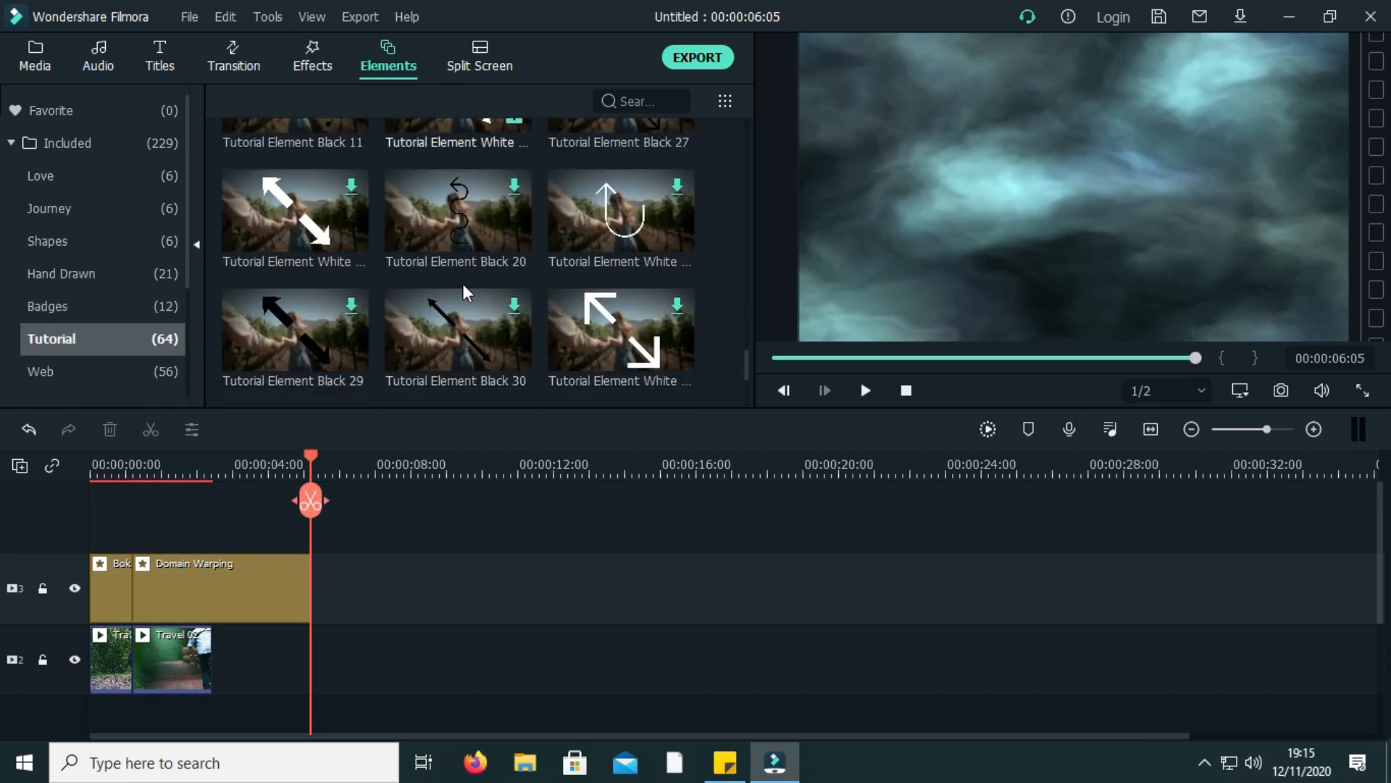
pyautogui.click(60, 371)
pyautogui.scroll(-3, 303, 319)
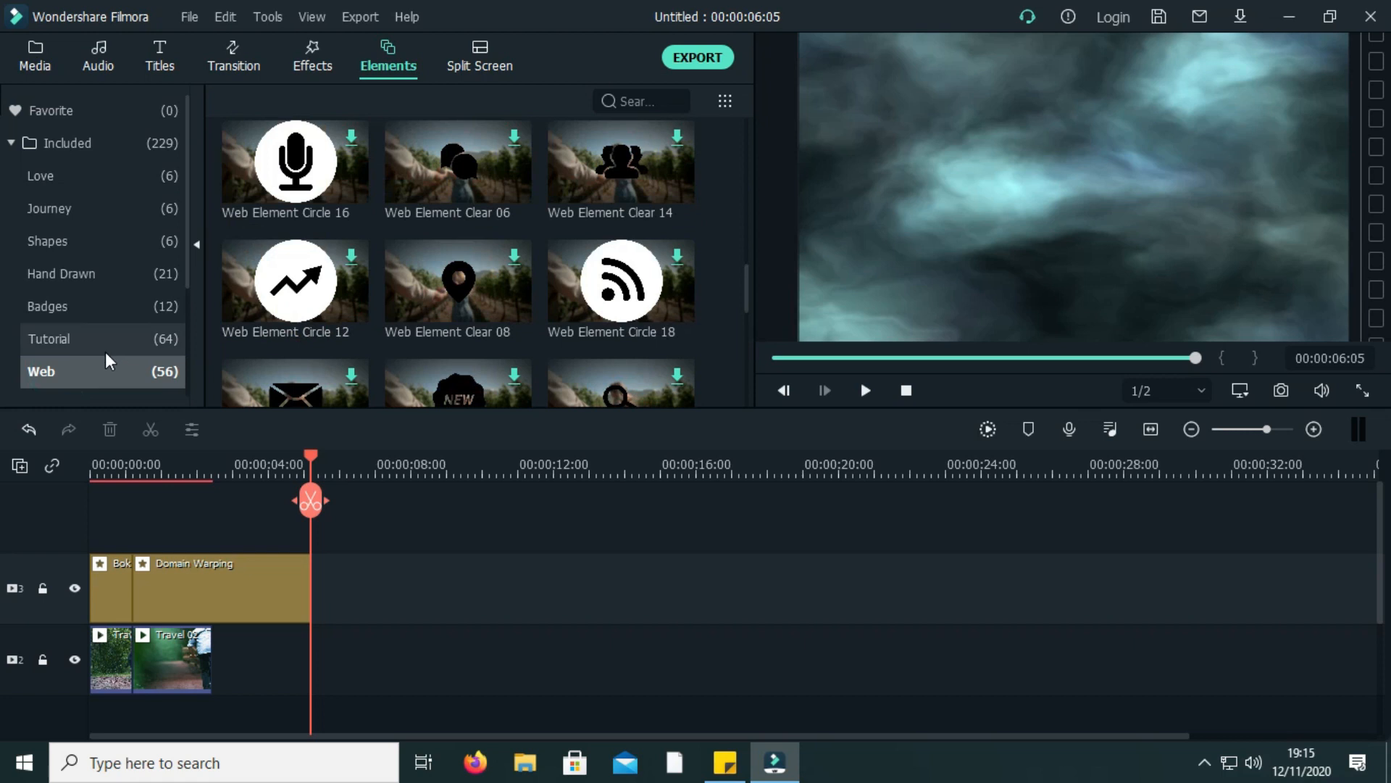
pyautogui.scroll(-3, 106, 354)
pyautogui.scroll(3, 103, 366)
pyautogui.scroll(-3, 435, 173)
# Step: Look through the included Split Screen layouts
pyautogui.click(496, 69)
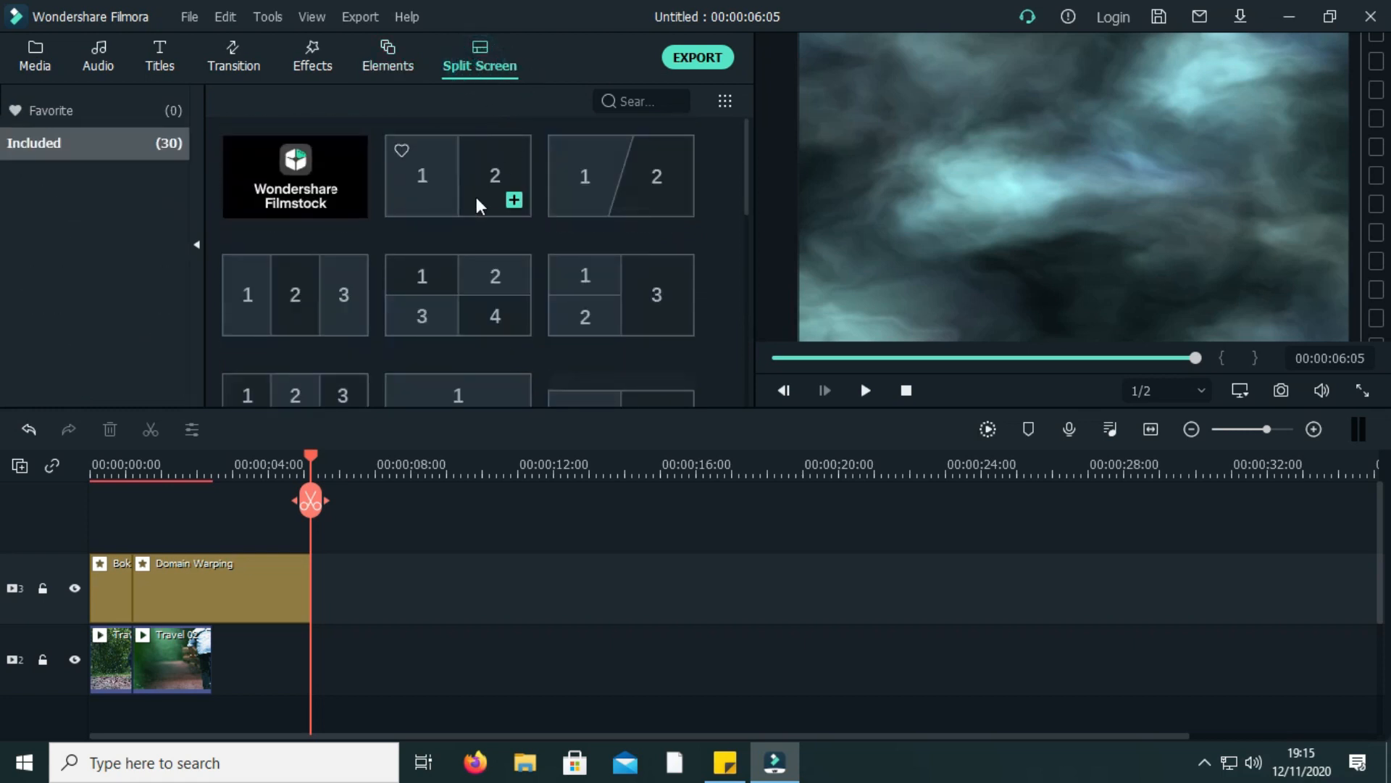
pyautogui.scroll(-5, 476, 217)
pyautogui.scroll(4, 503, 296)
pyautogui.scroll(3, 510, 302)
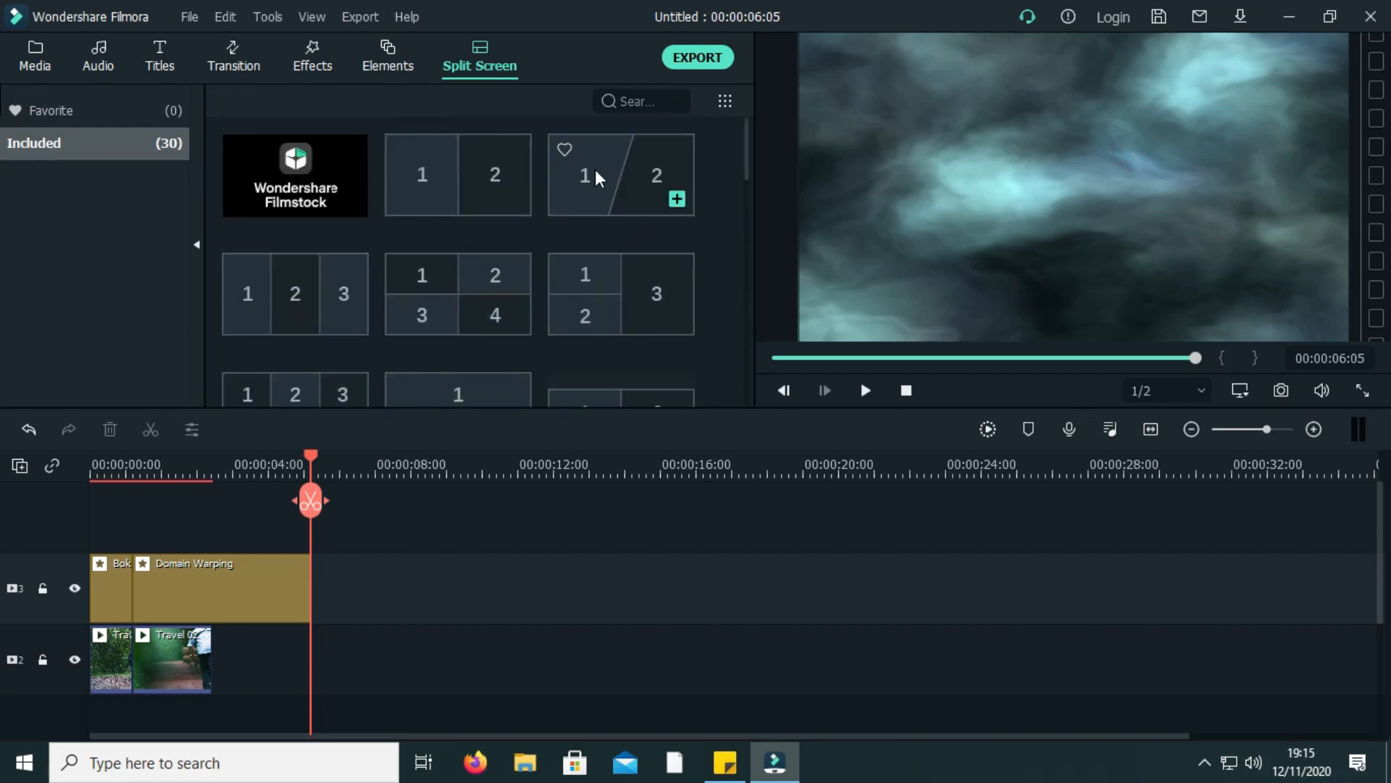
pyautogui.scroll(-2, 588, 196)
pyautogui.scroll(2, 640, 276)
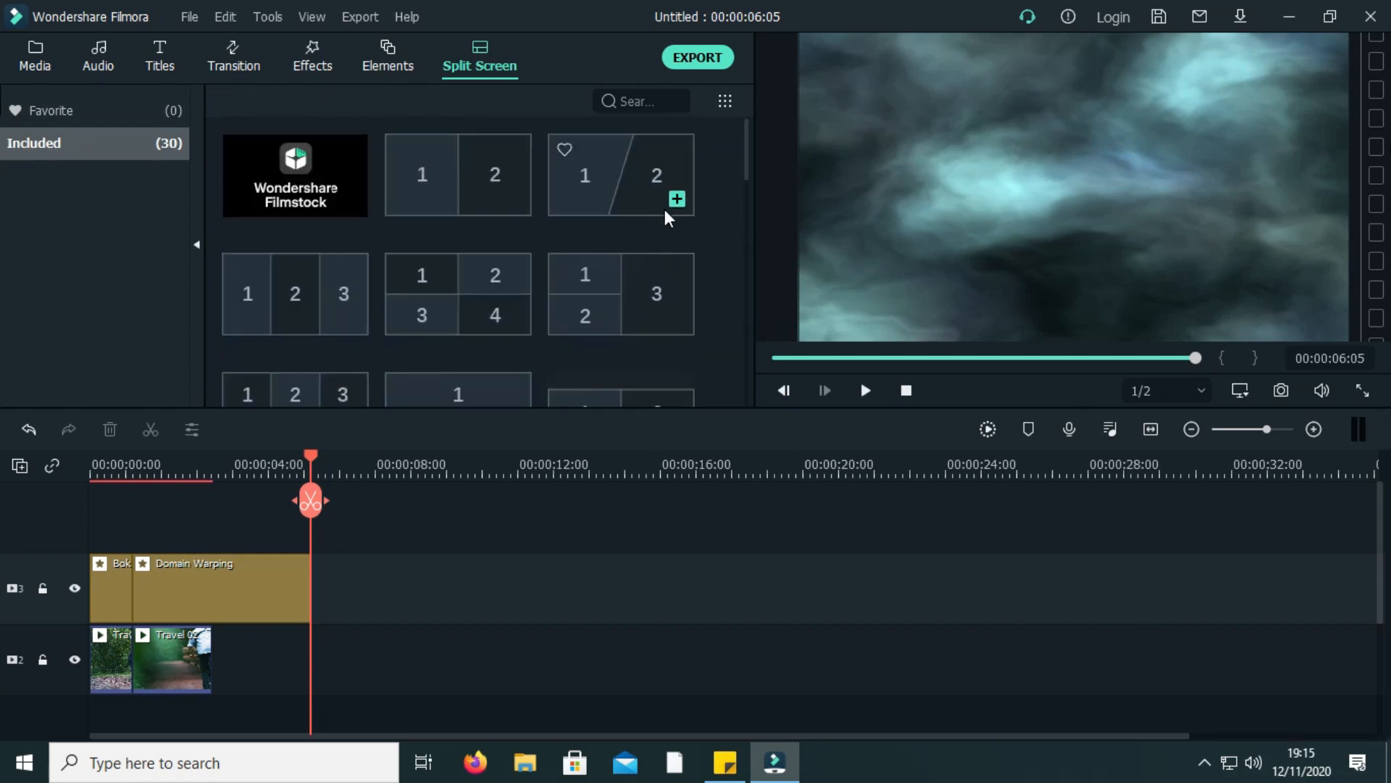